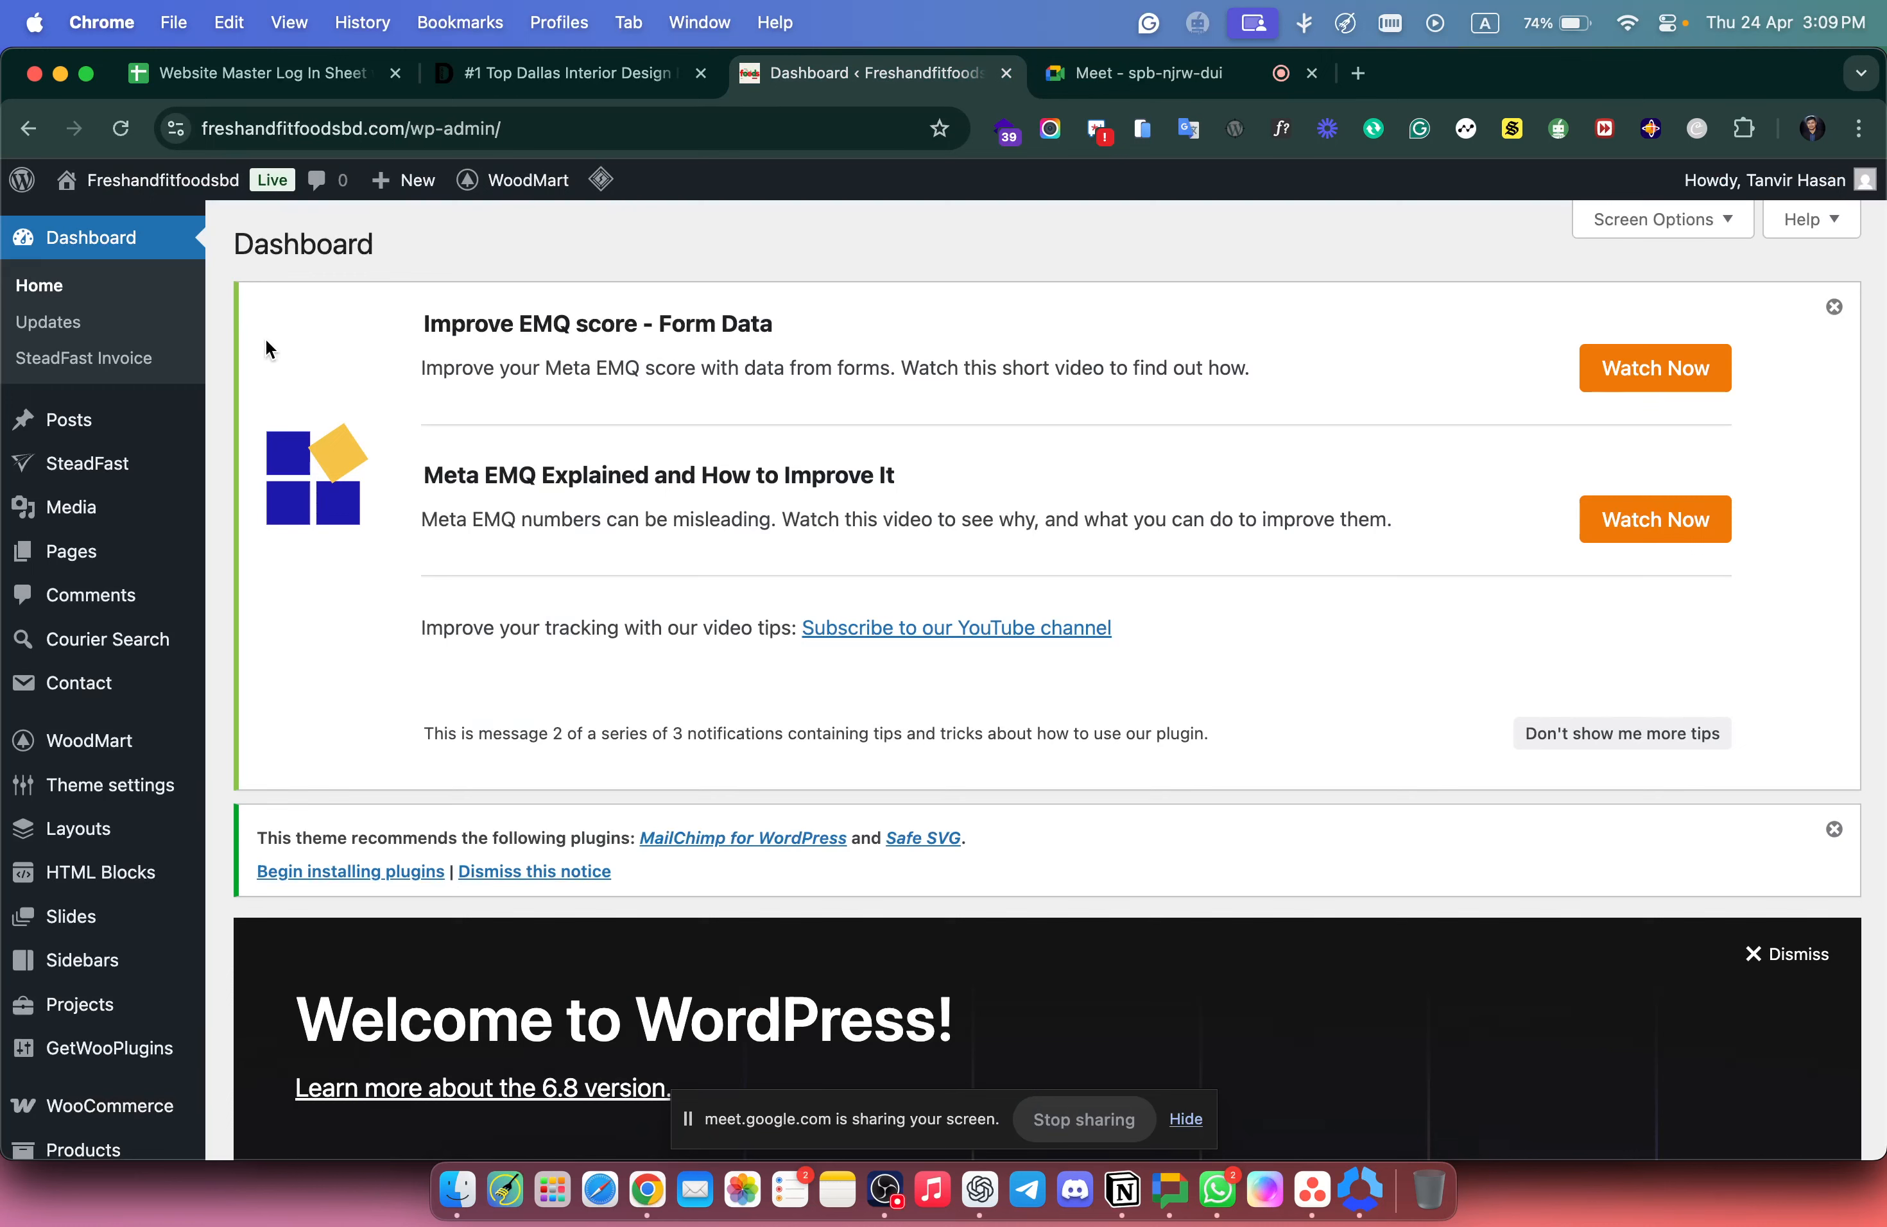
# Show all posts and open the first listed post for editing in a separate browser tab.
pyautogui.moveTo(68, 420)
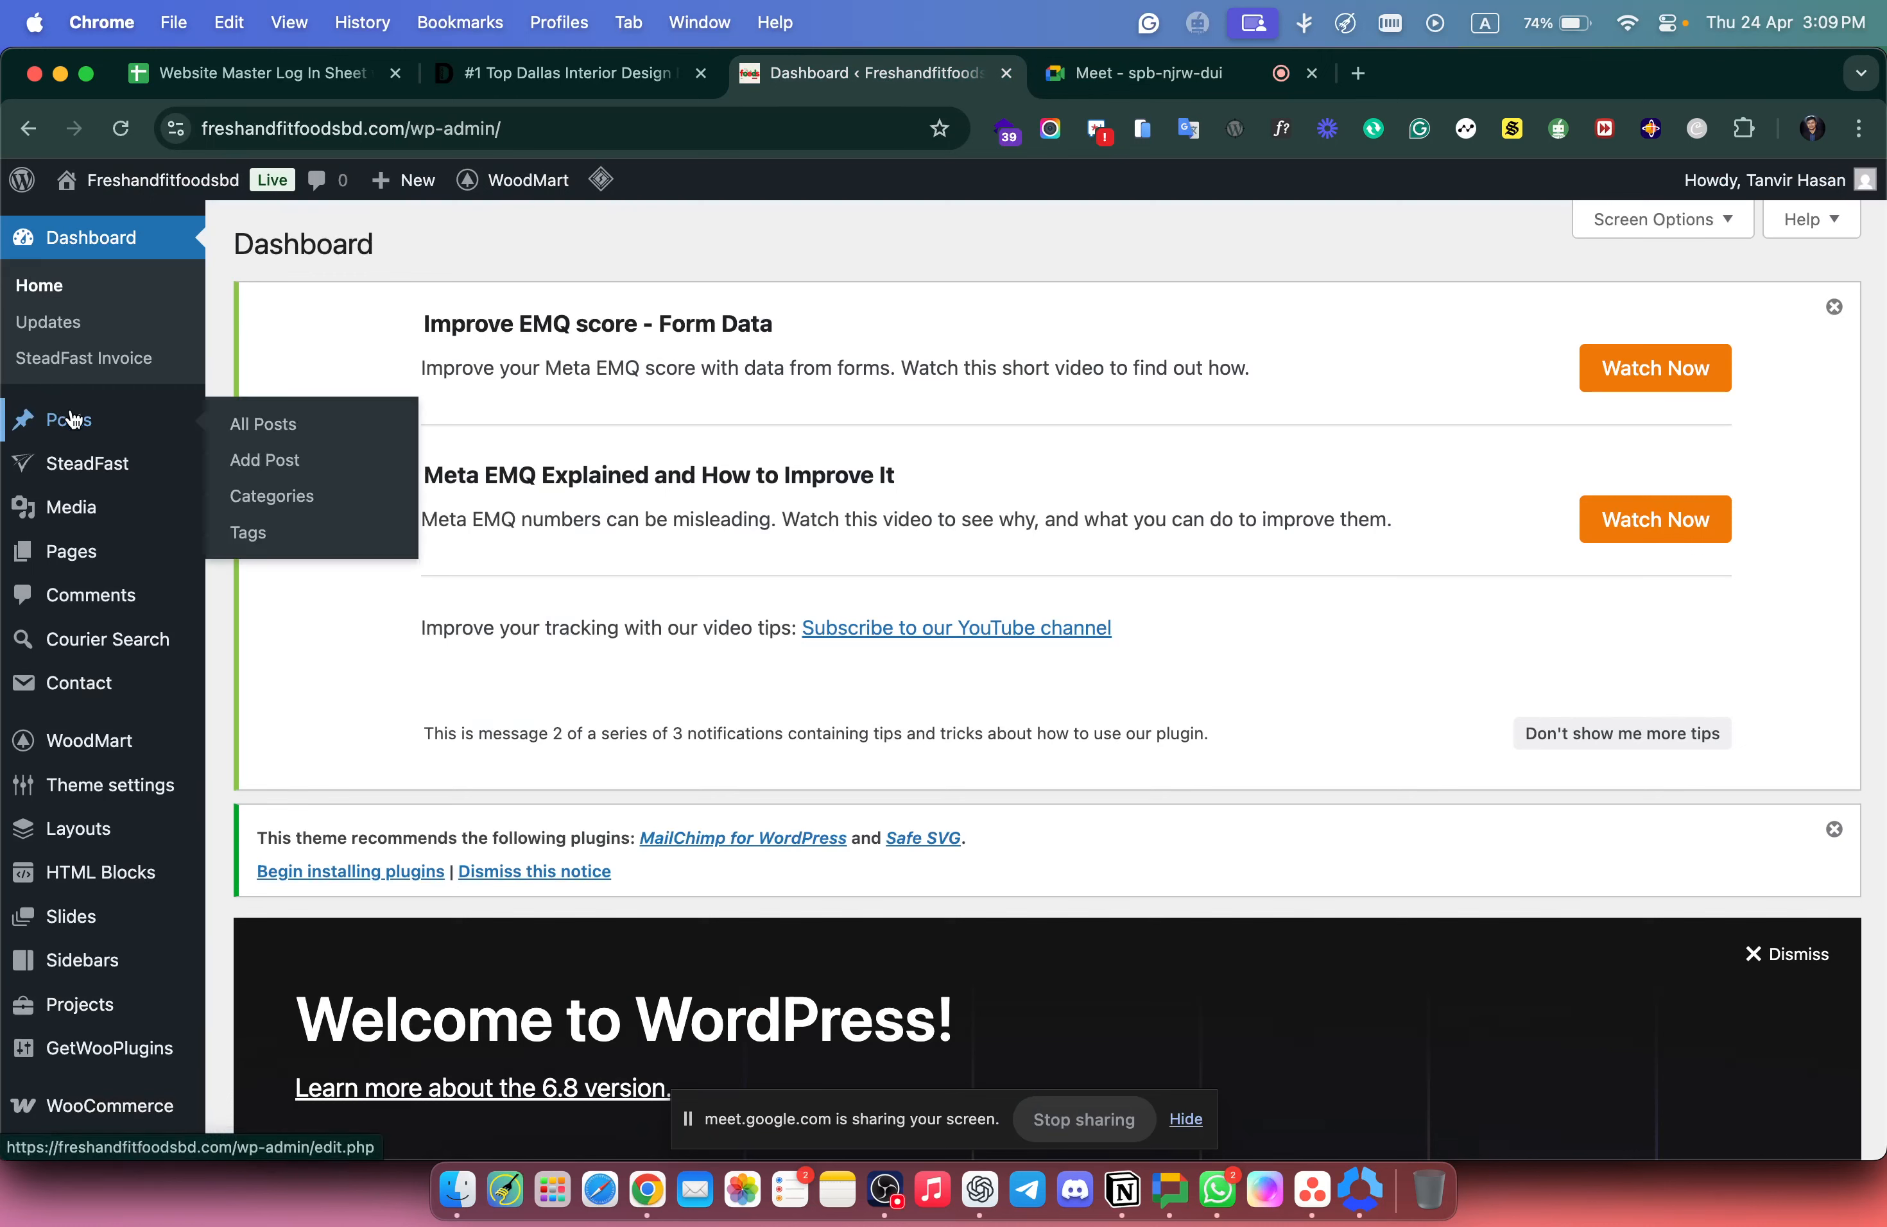
pyautogui.click(299, 435)
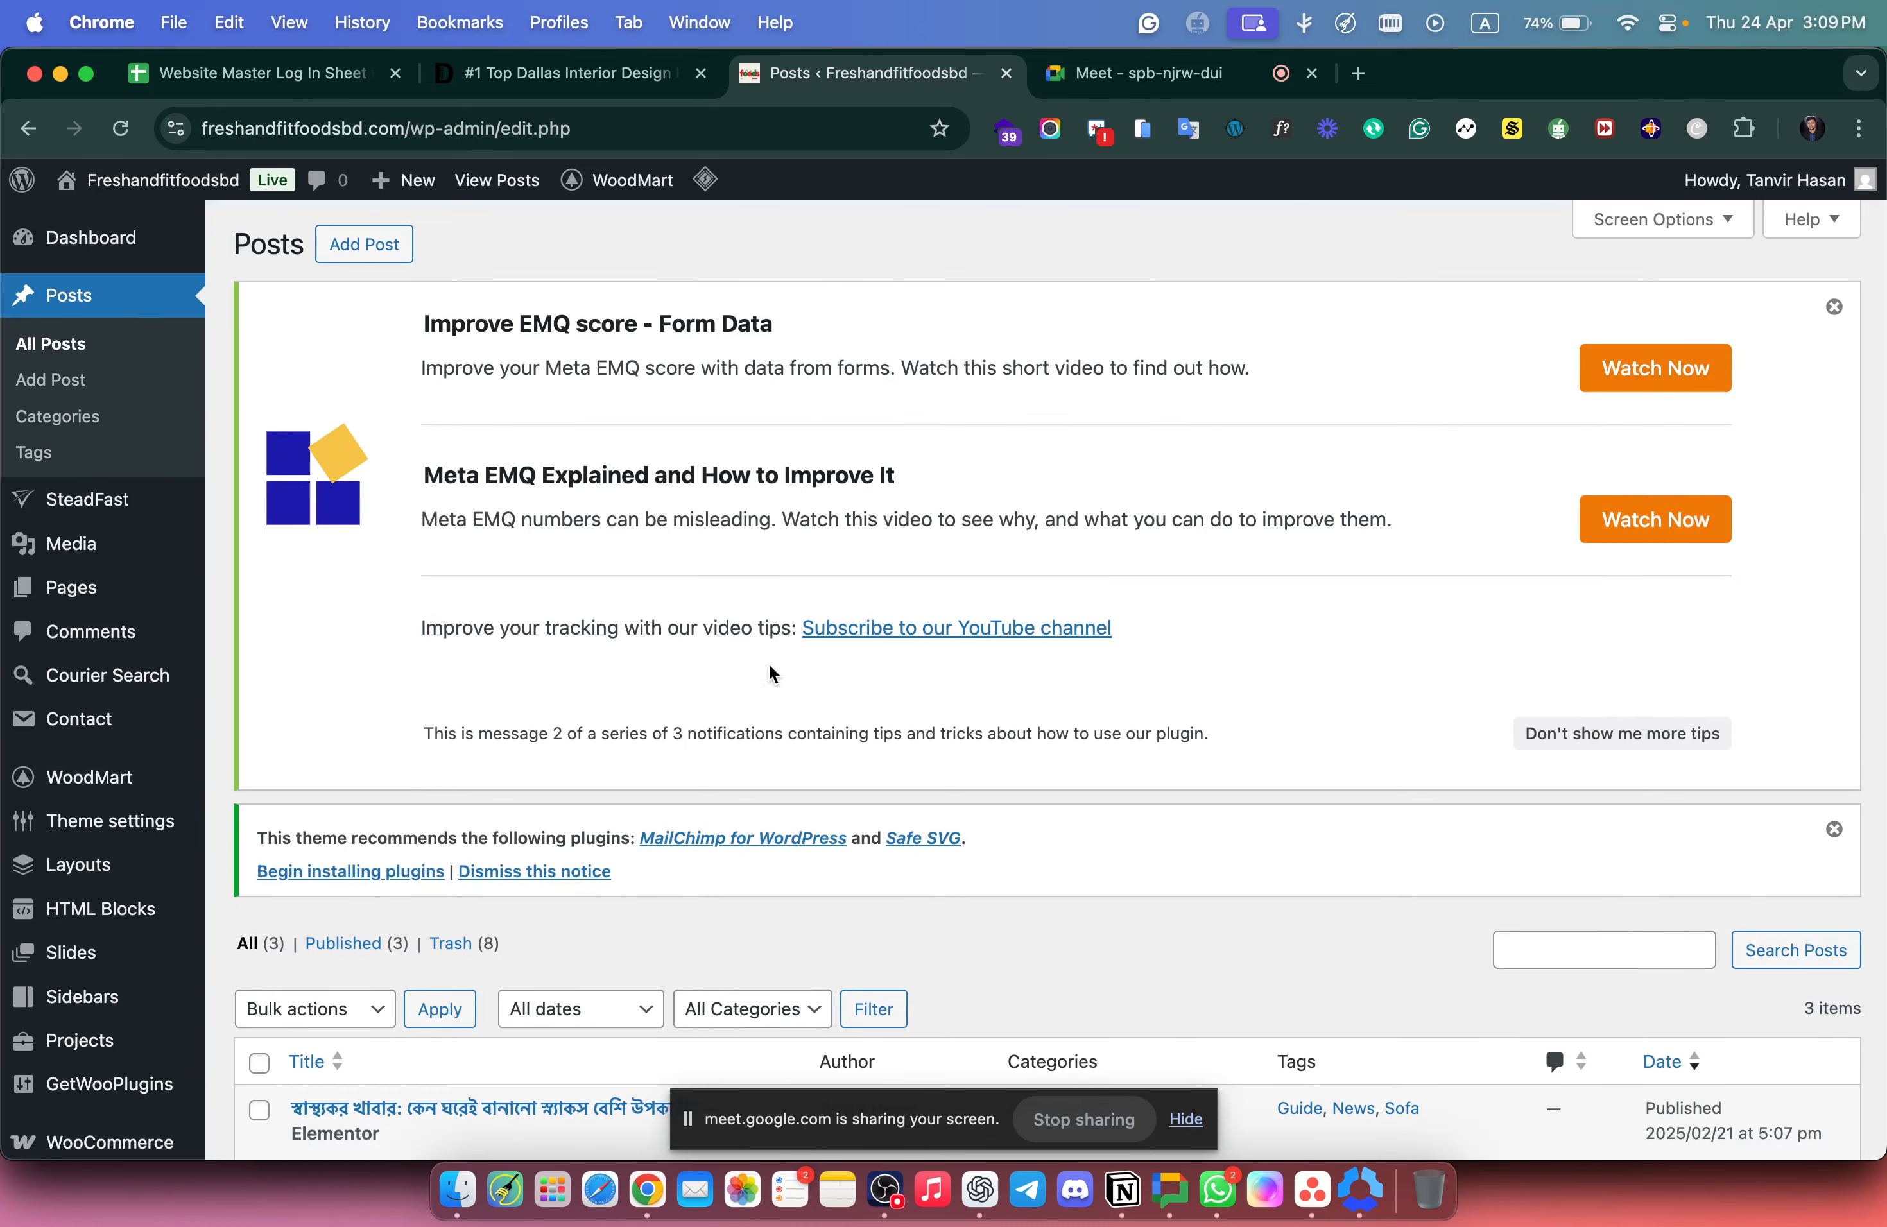
pyautogui.scroll(-10, 772, 673)
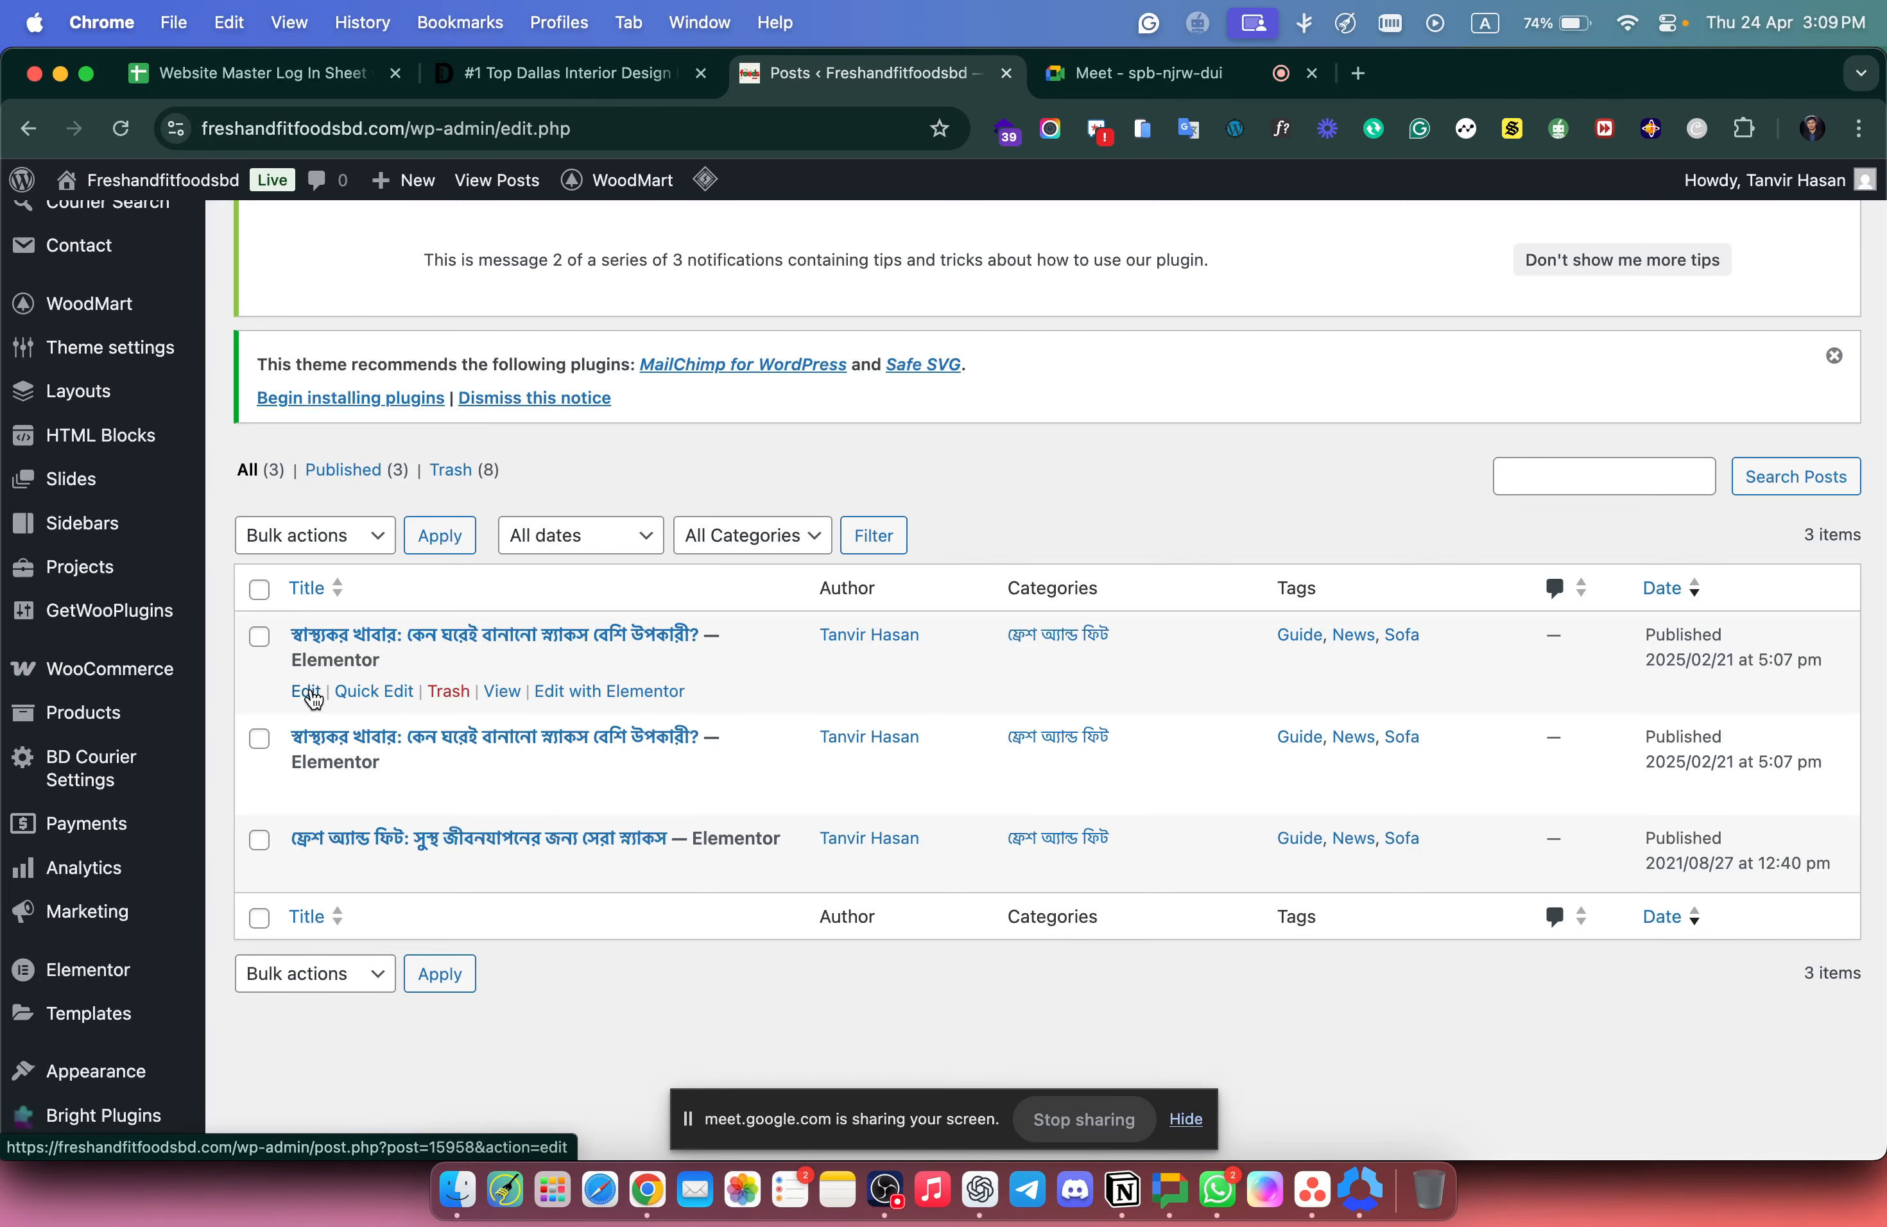
pyautogui.keyDown('super'); pyautogui.click(307, 692); pyautogui.keyUp('super')
pyautogui.click(1141, 75)
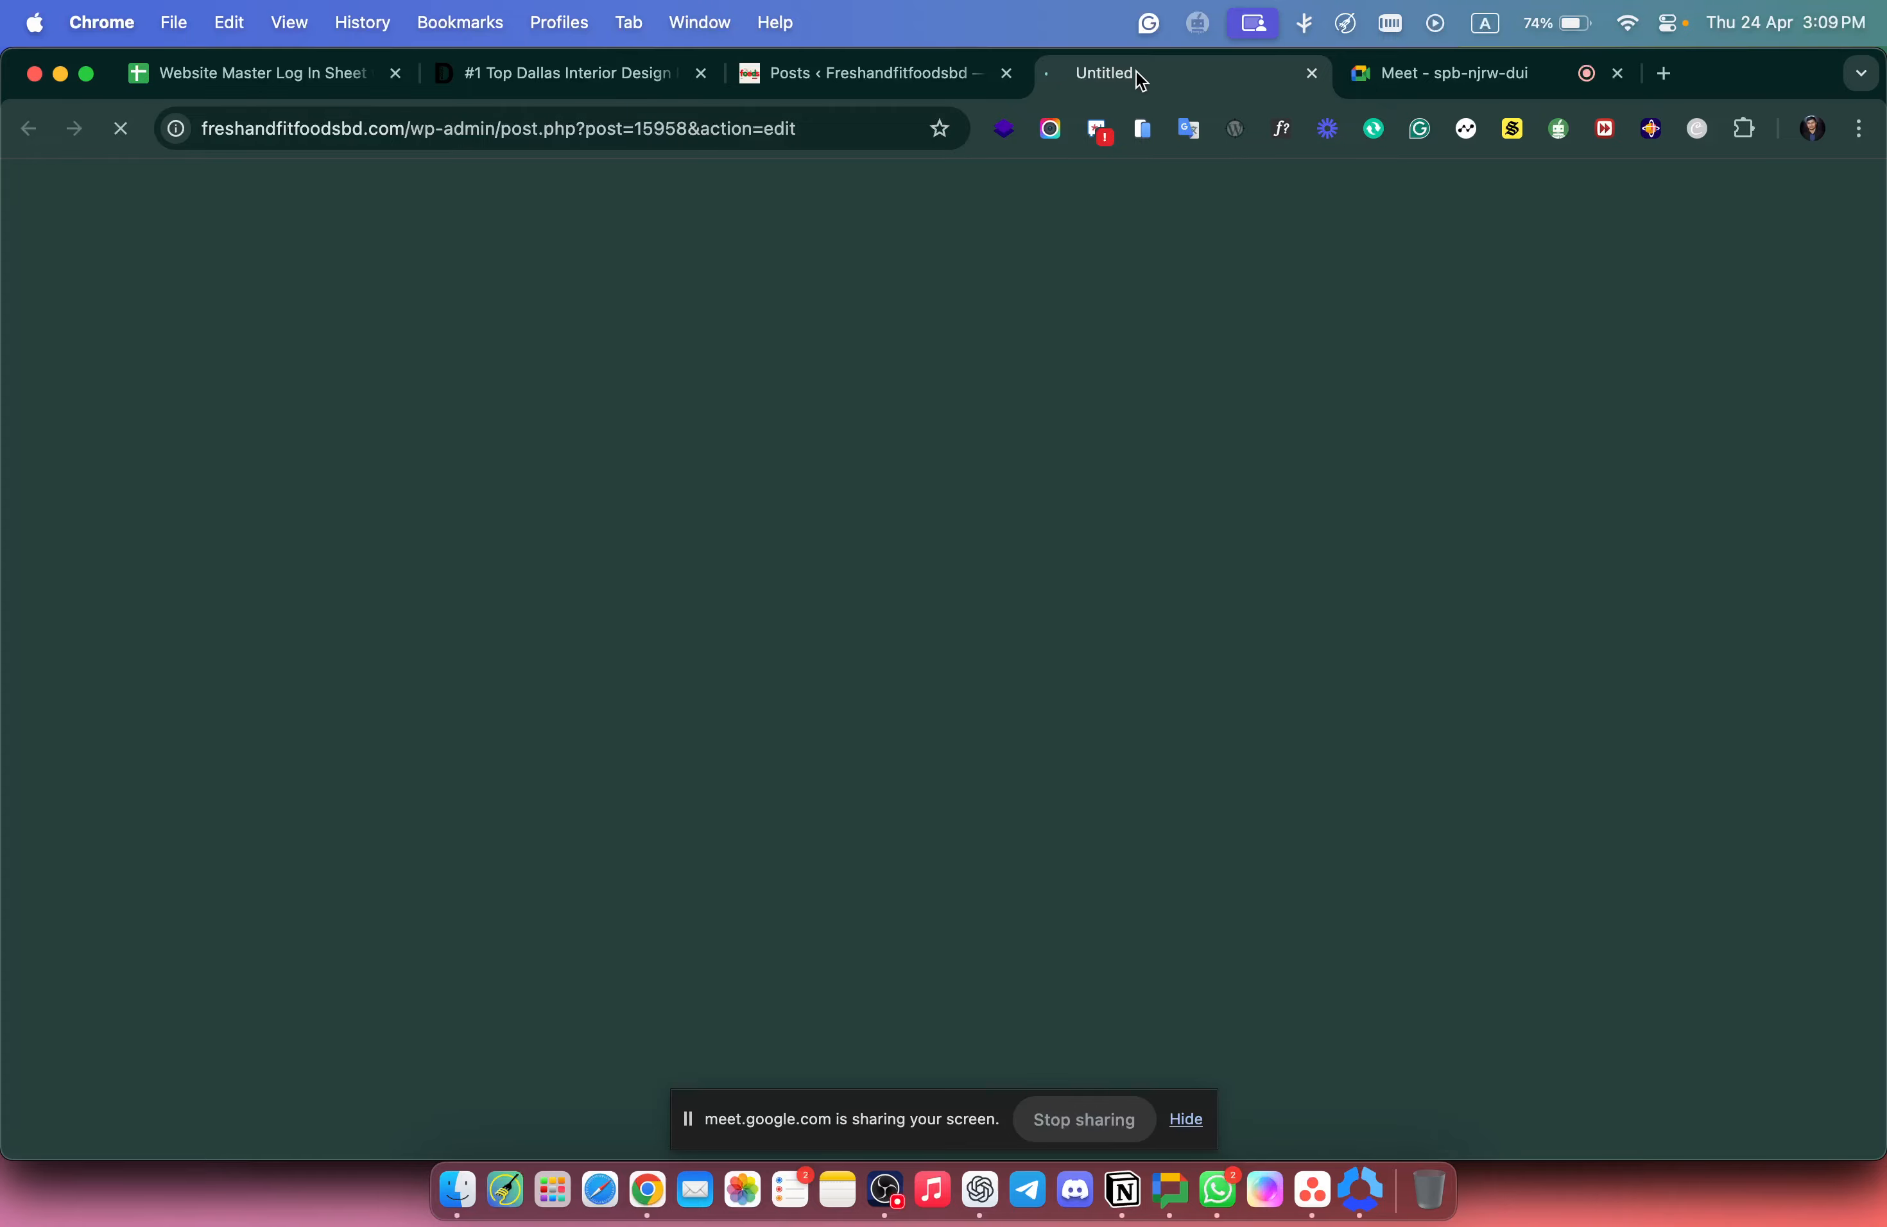
pyautogui.click(892, 70)
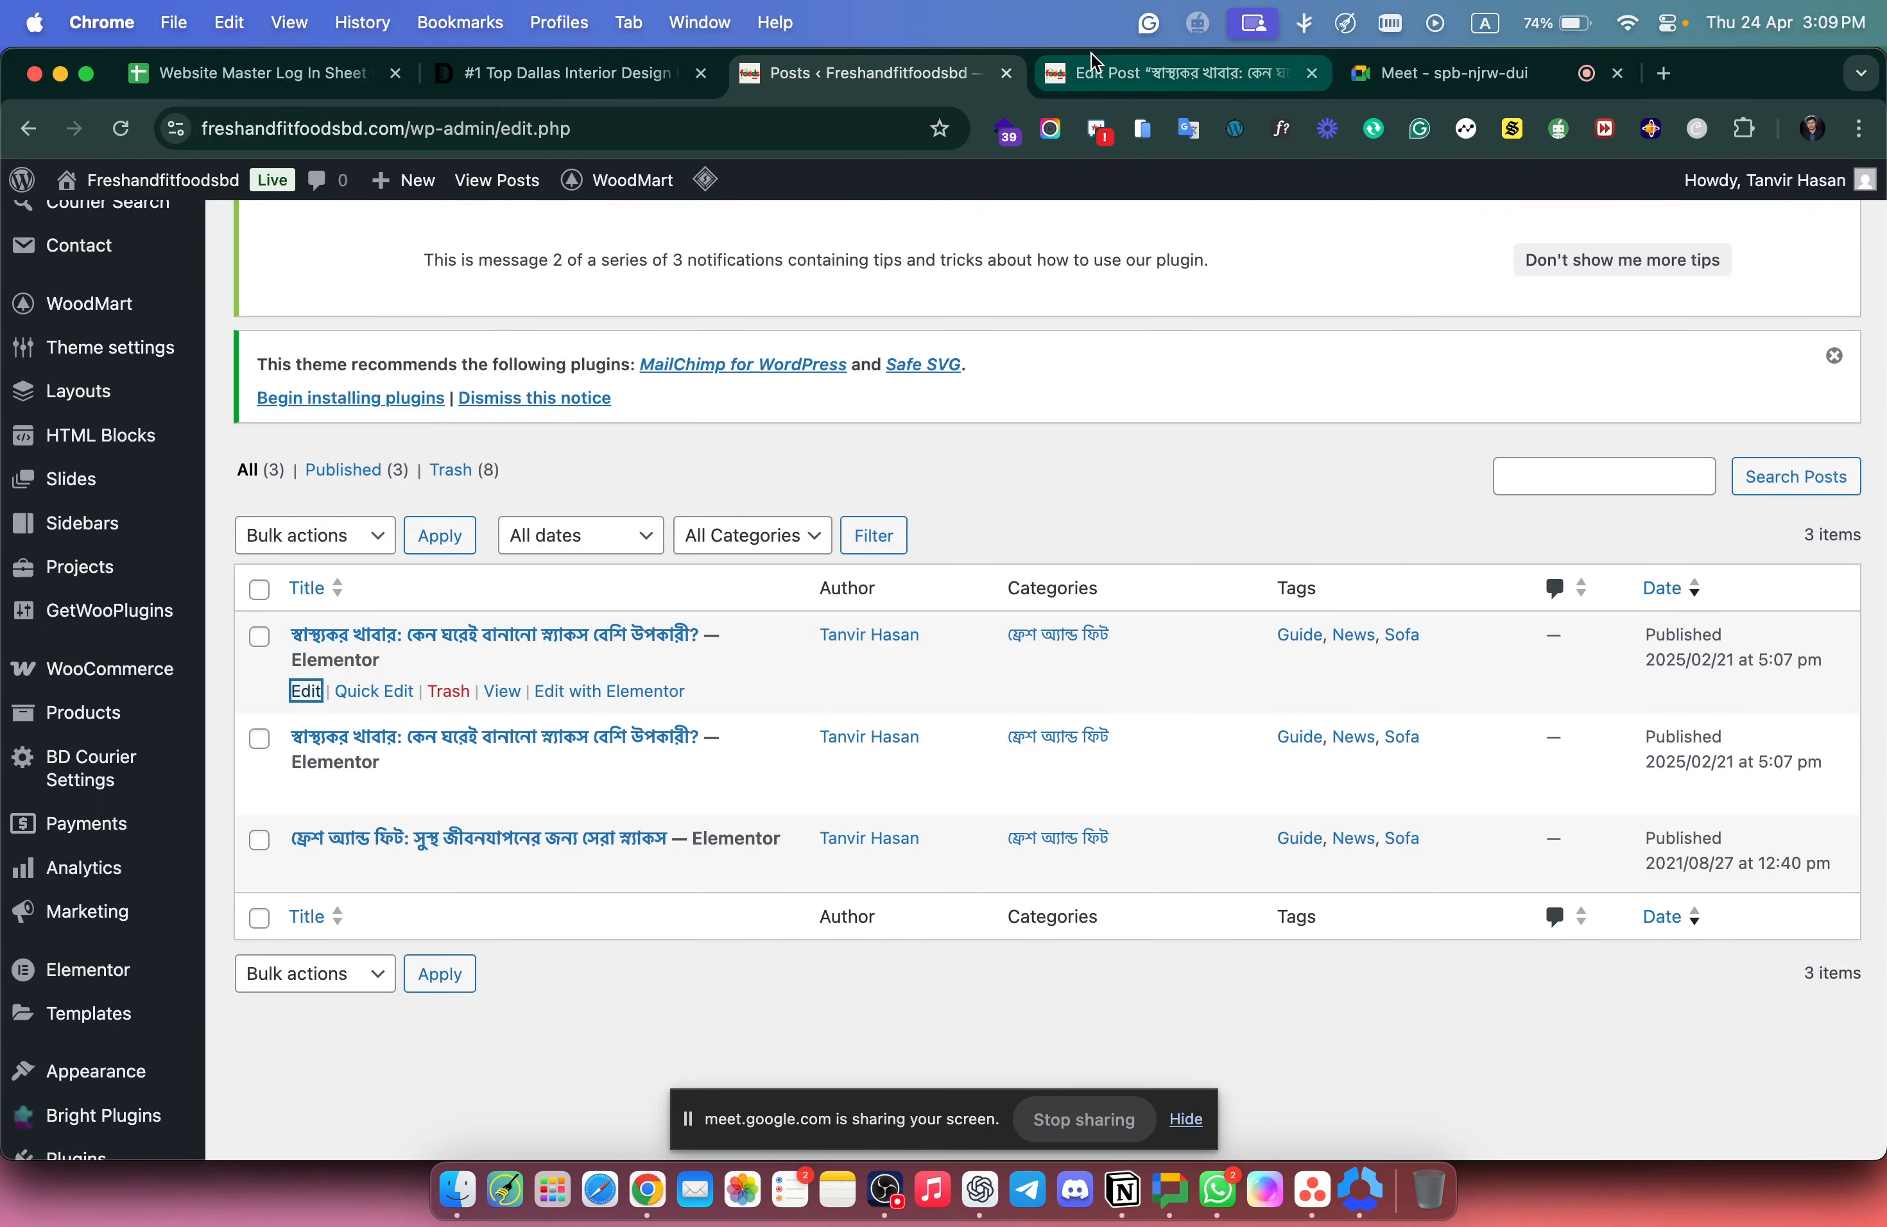
pyautogui.click(1164, 72)
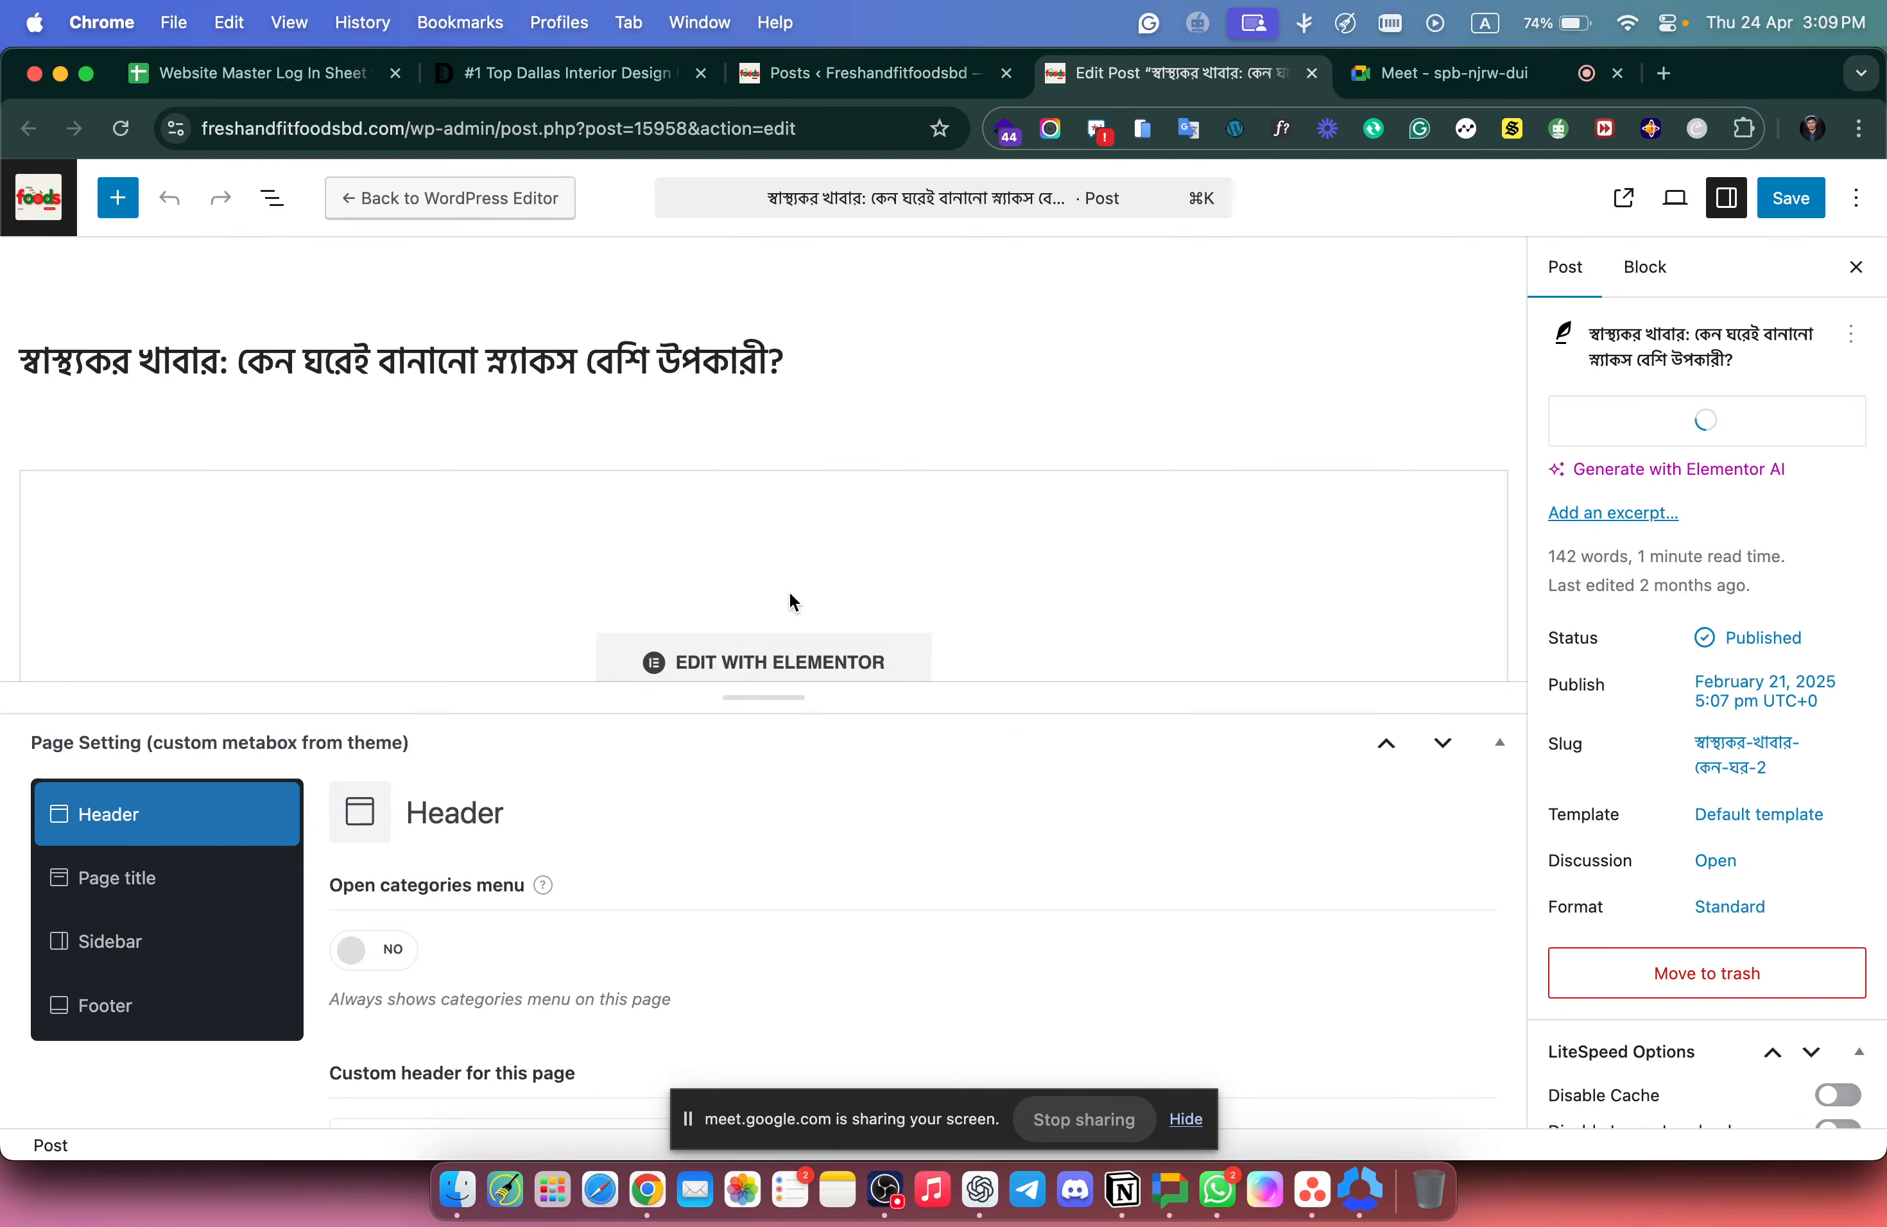
# Examine the post's settings, including its featured image, publishing details, LiteSpeed and PixelYourSite options, reloading the editor once.
pyautogui.scroll(-2, 789, 591)
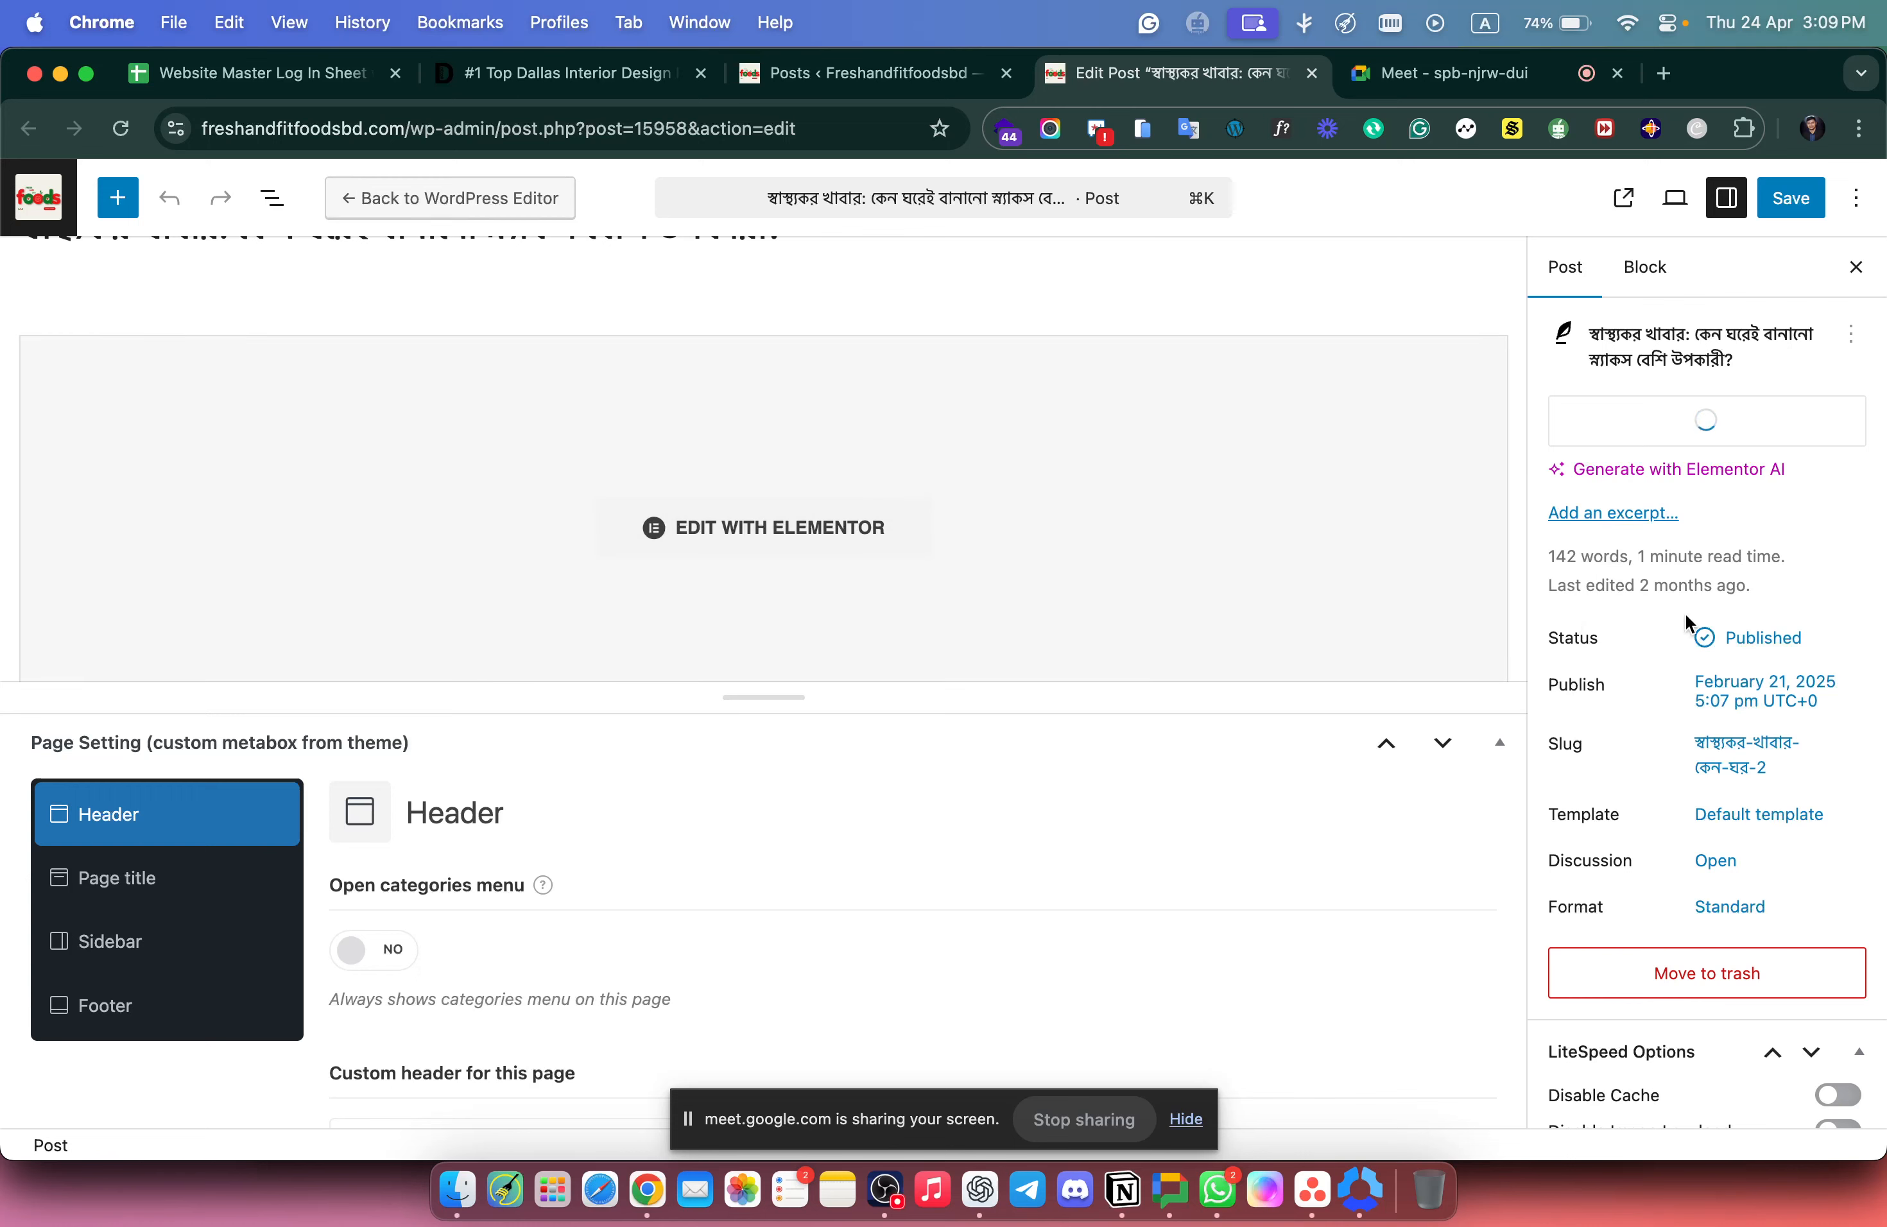
pyautogui.scroll(-5, 1686, 614)
pyautogui.scroll(-6, 1686, 618)
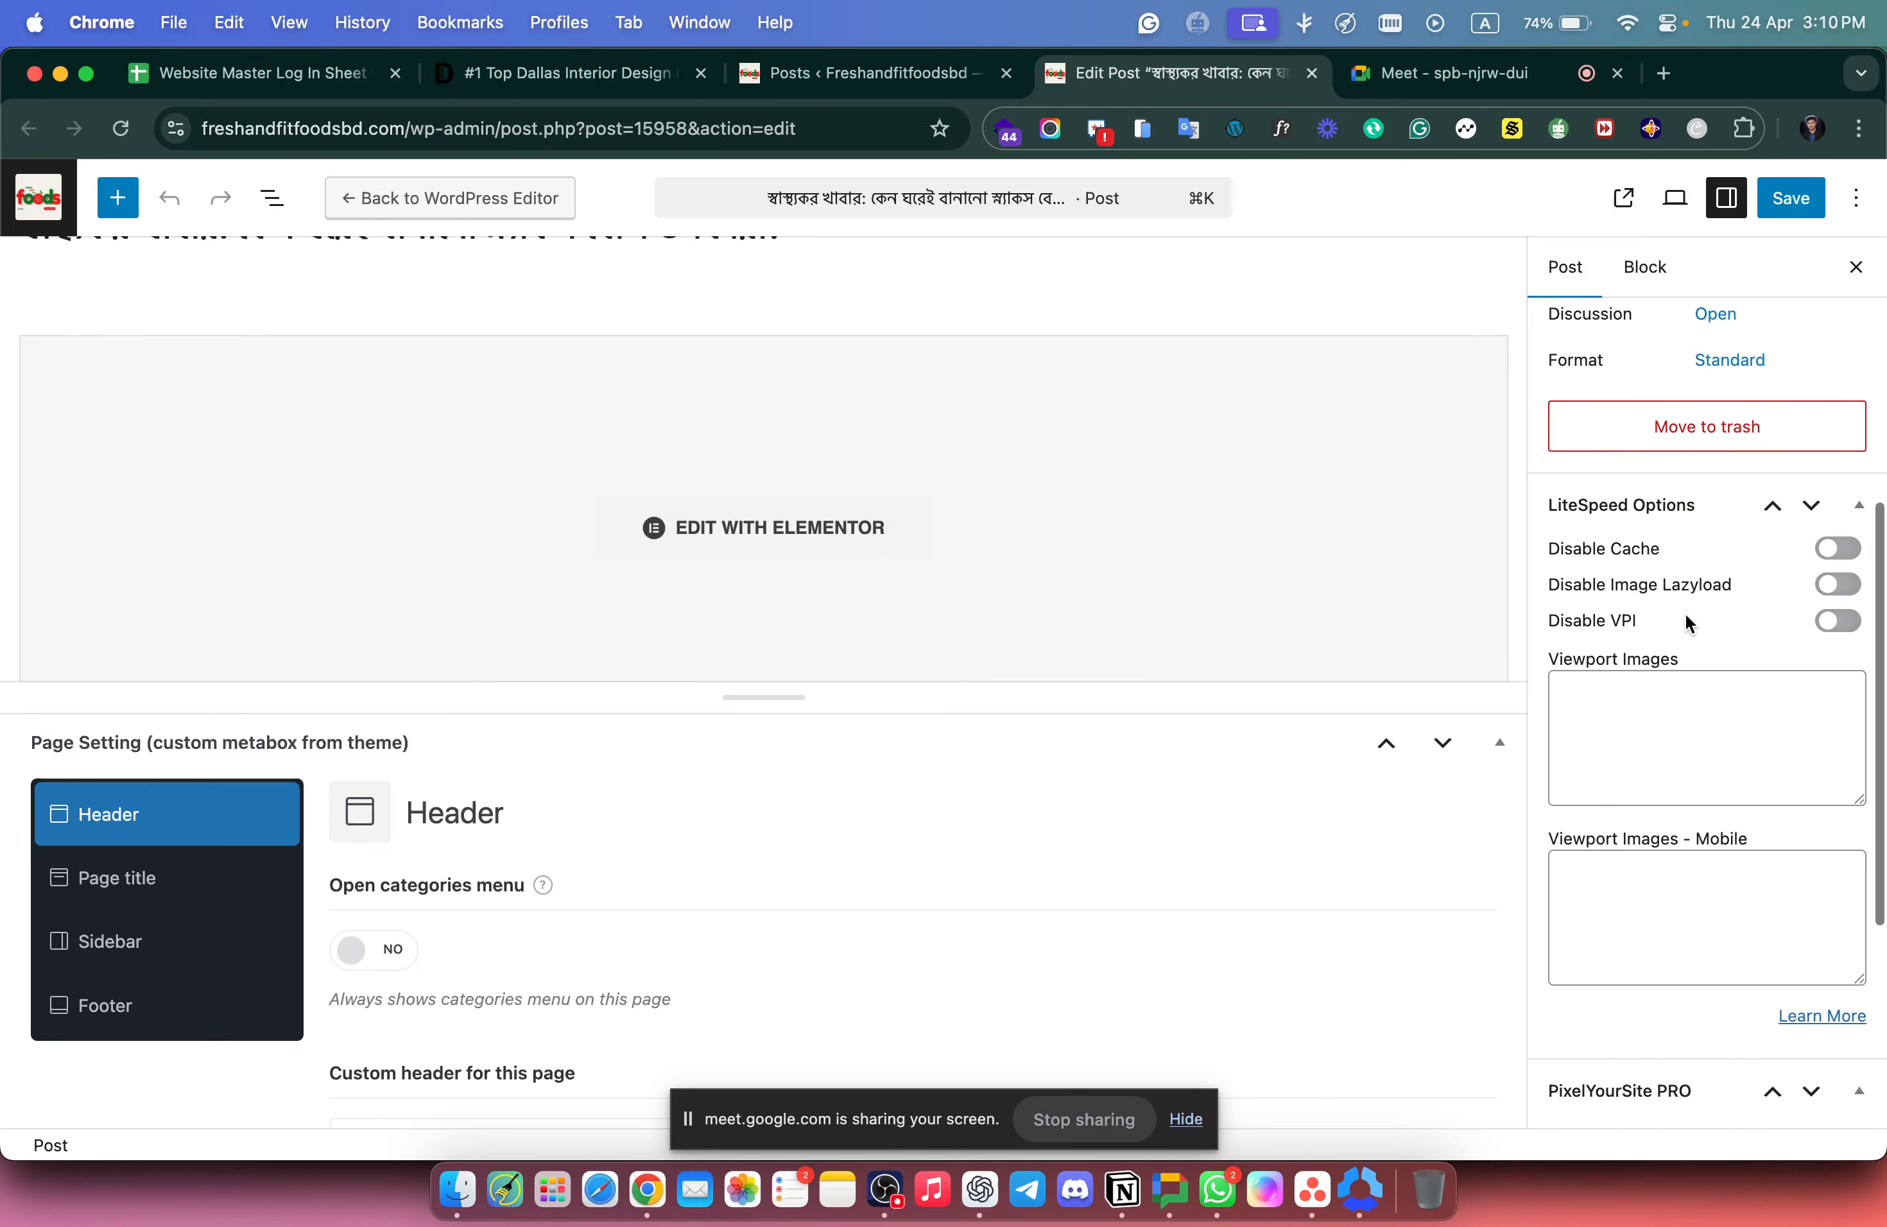
pyautogui.scroll(9, 1686, 614)
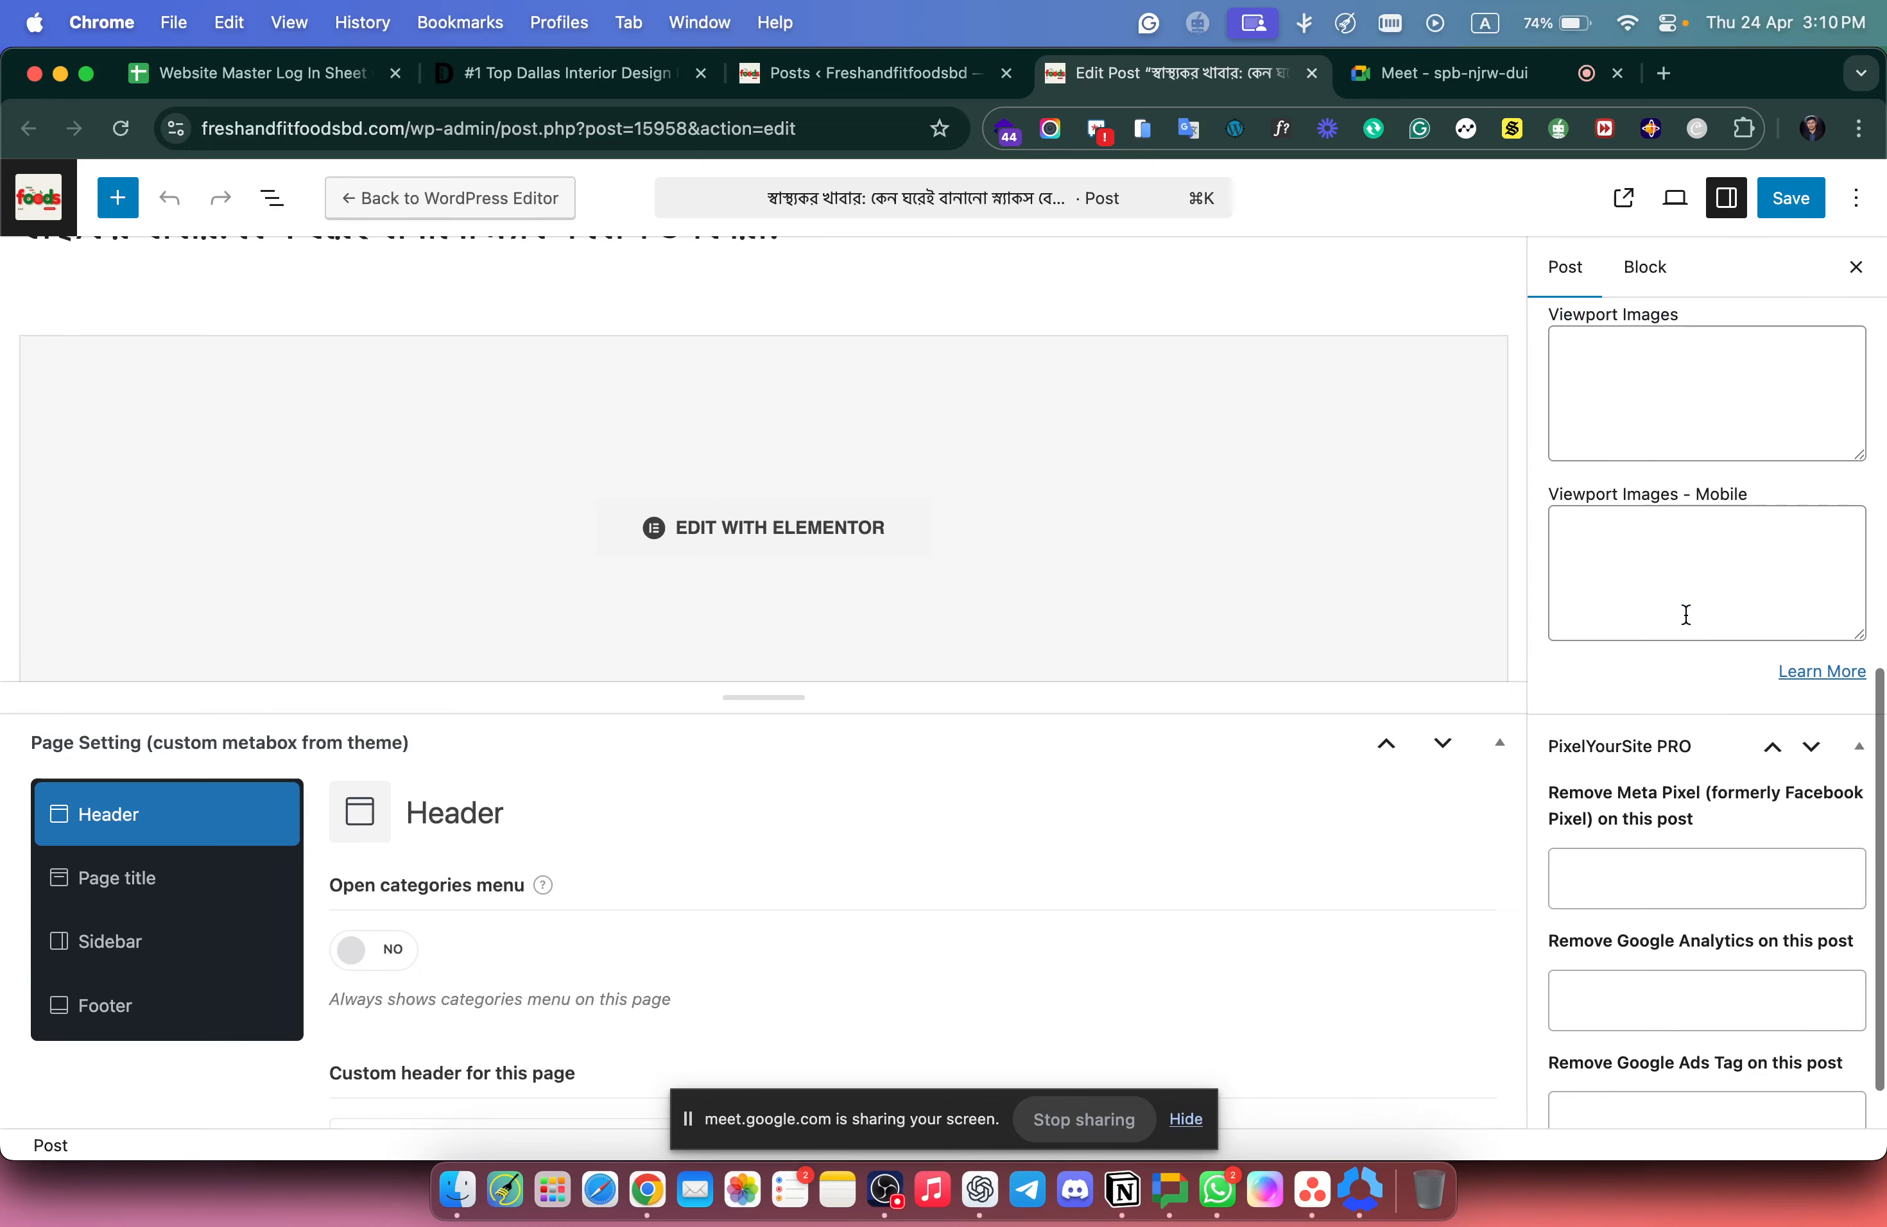
pyautogui.scroll(3, 1686, 621)
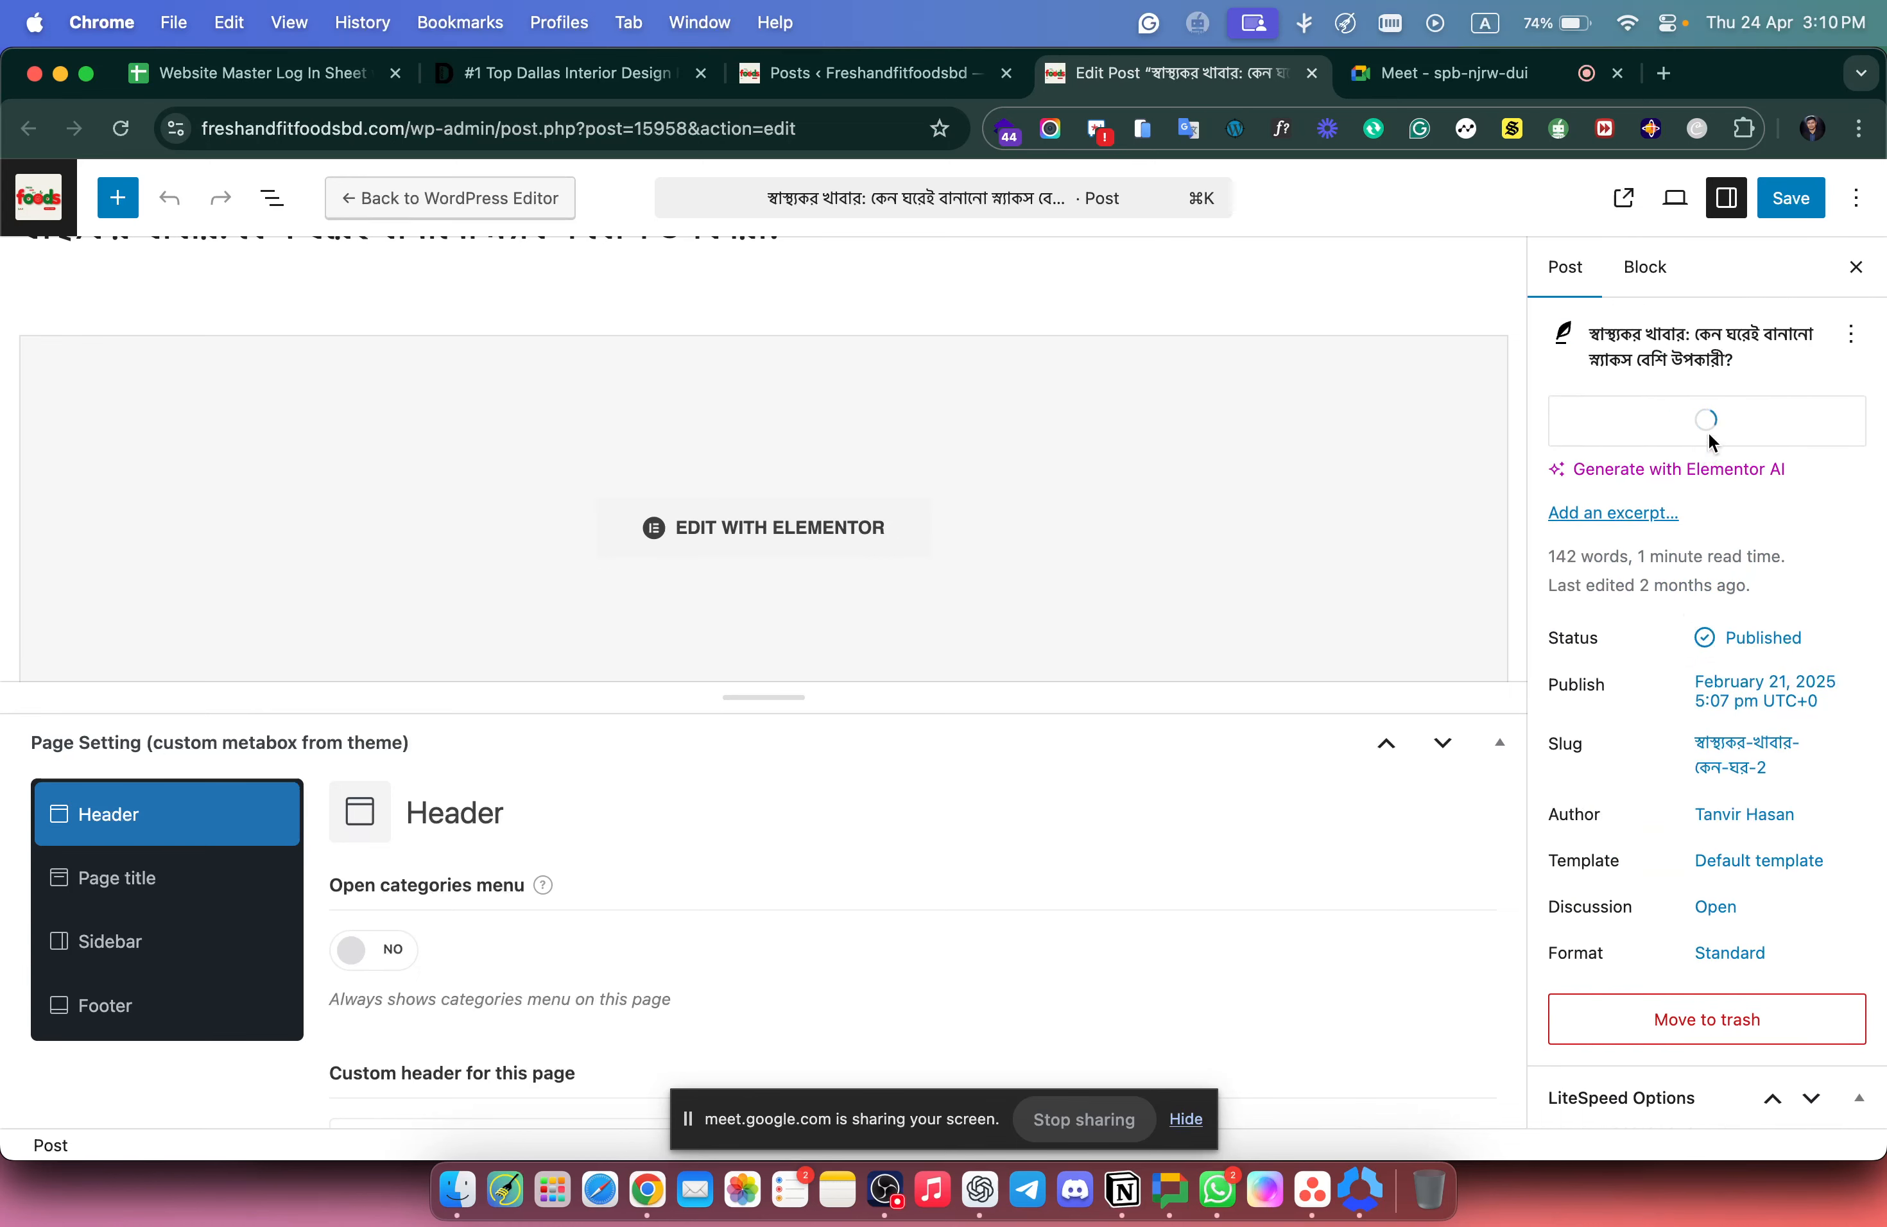
pyautogui.scroll(-12, 1690, 525)
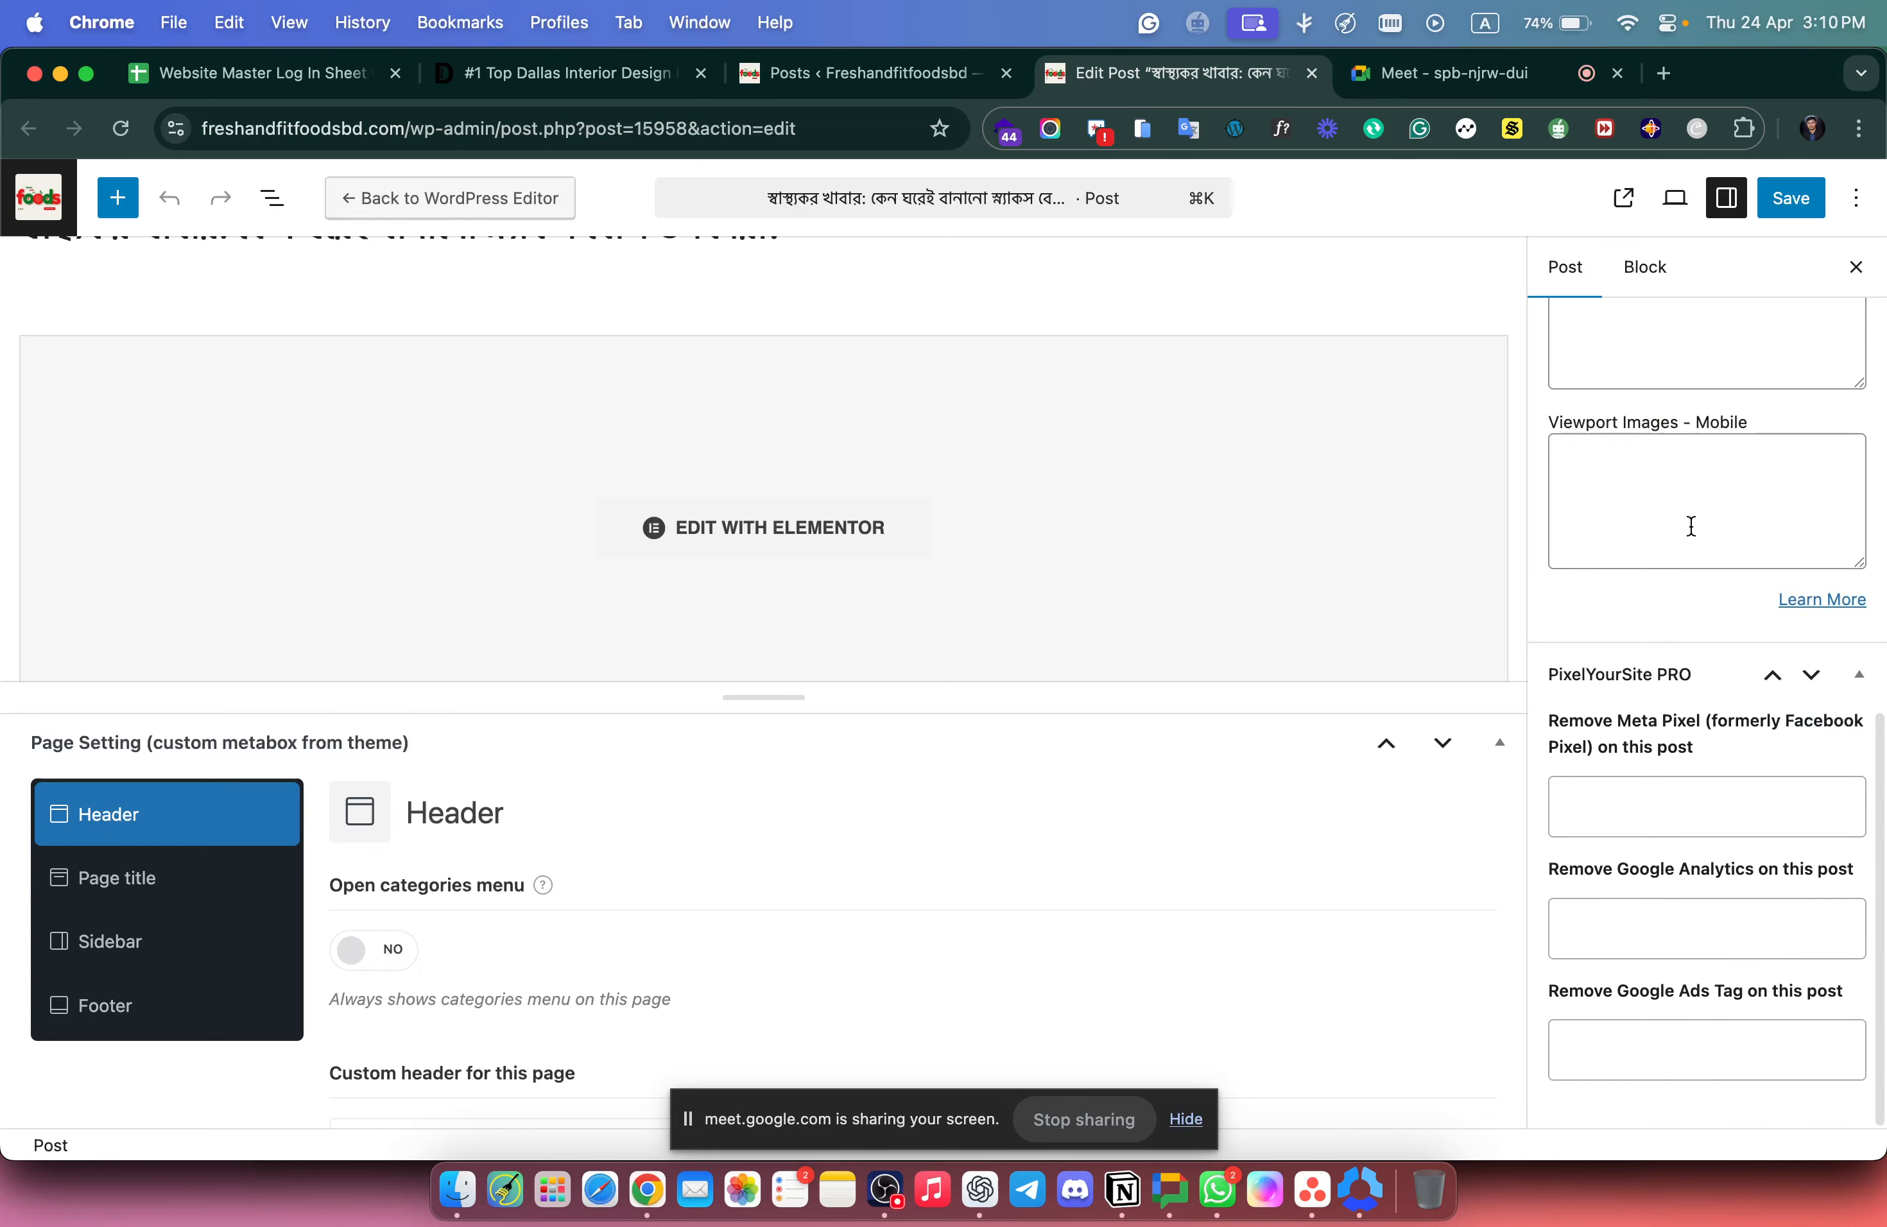
pyautogui.scroll(12, 1690, 525)
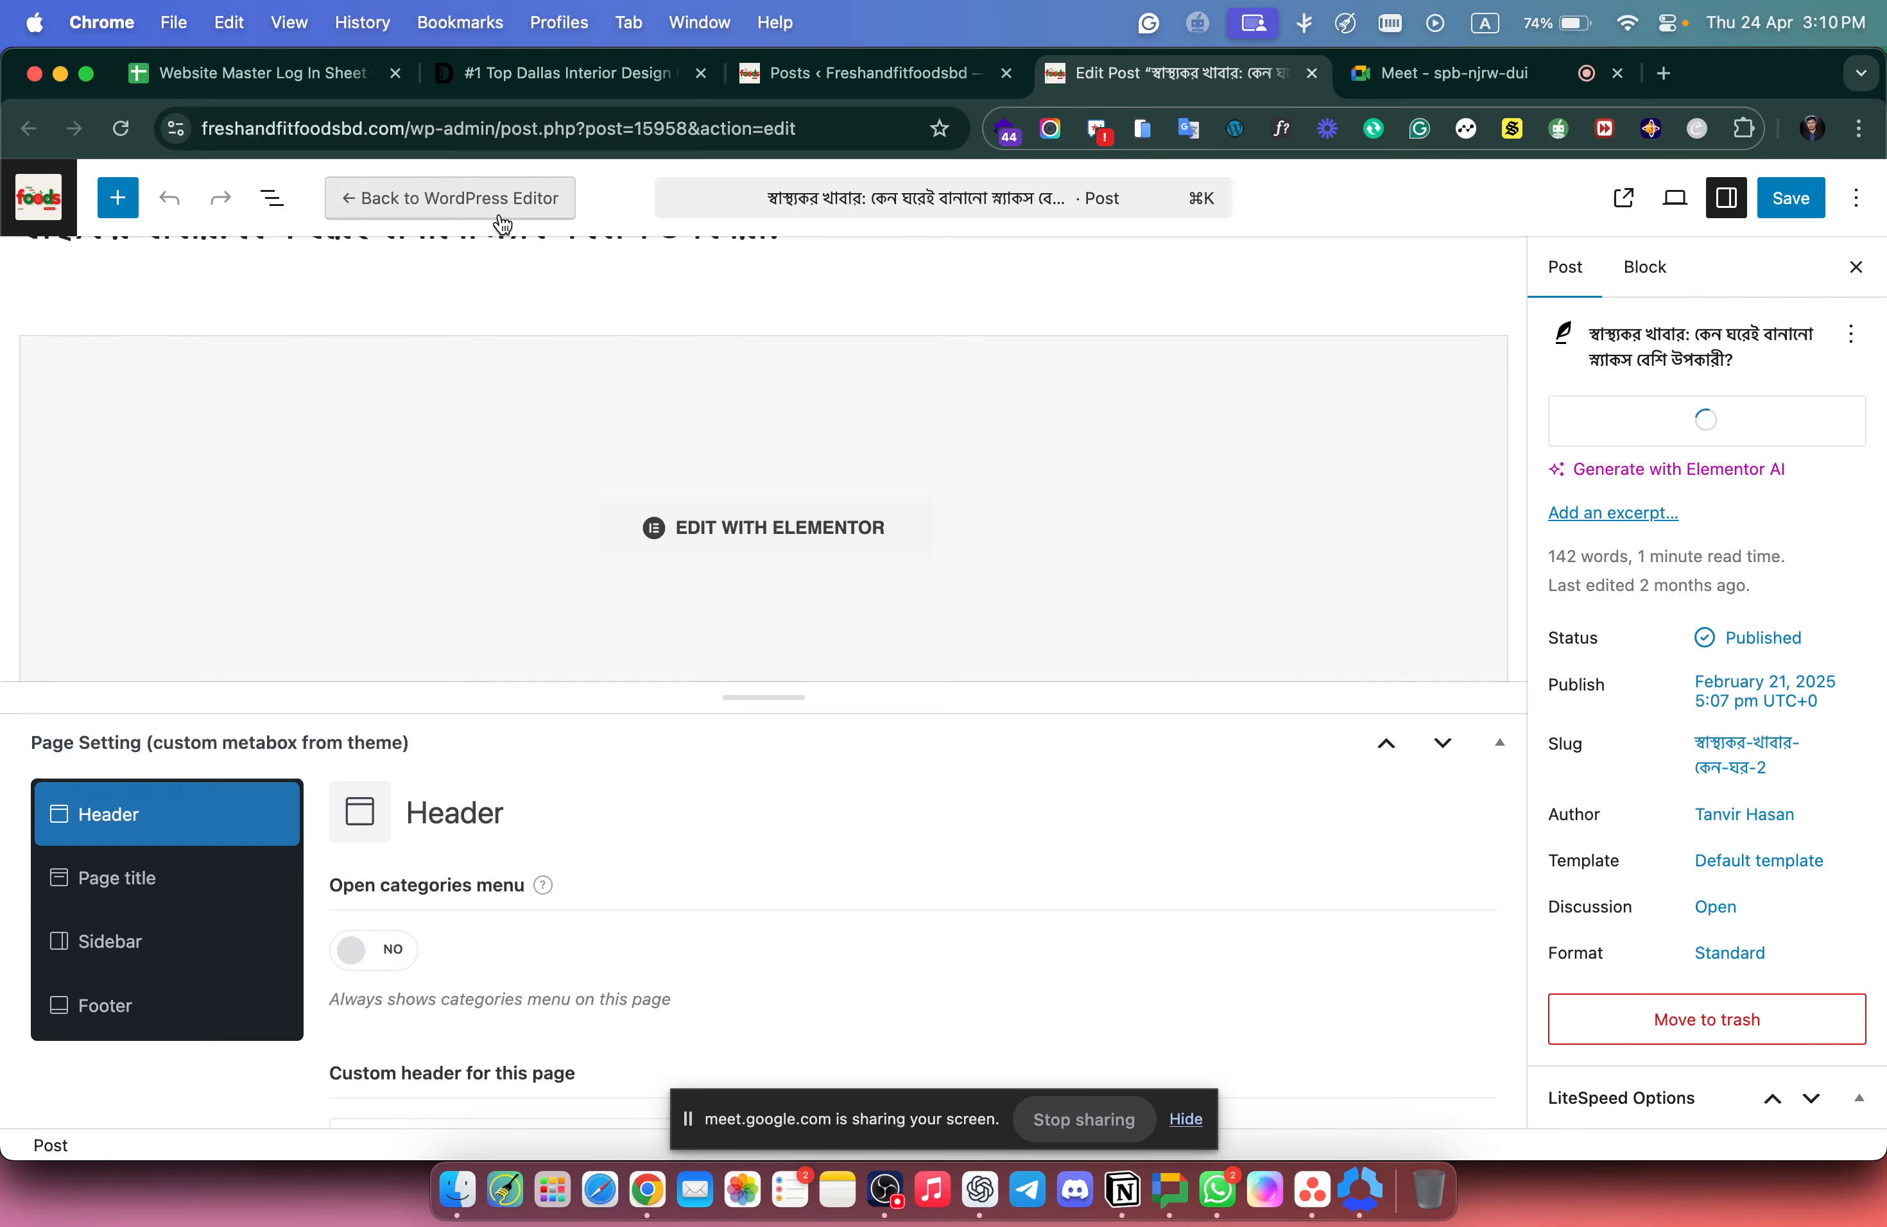
pyautogui.click(118, 132)
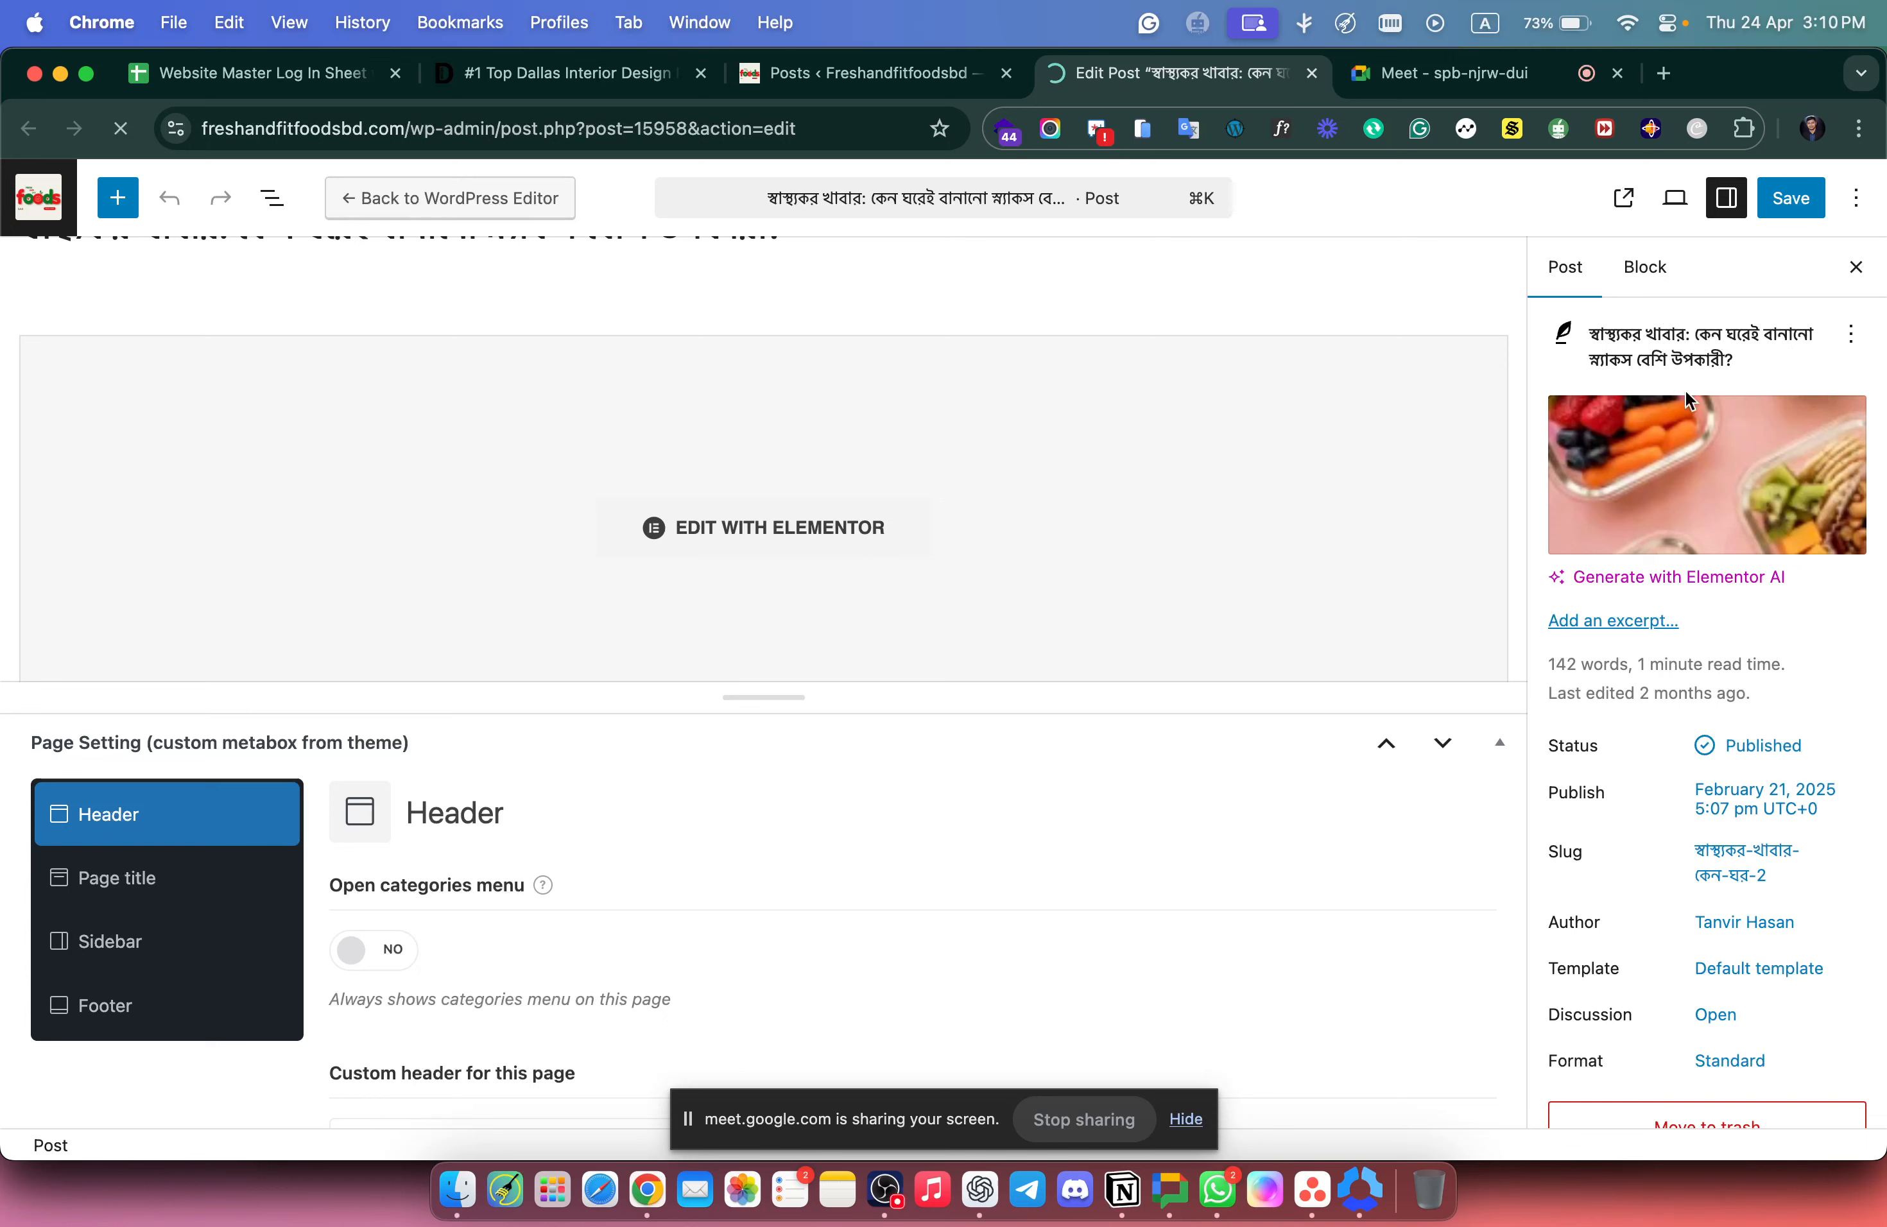
pyautogui.moveTo(1745, 478)
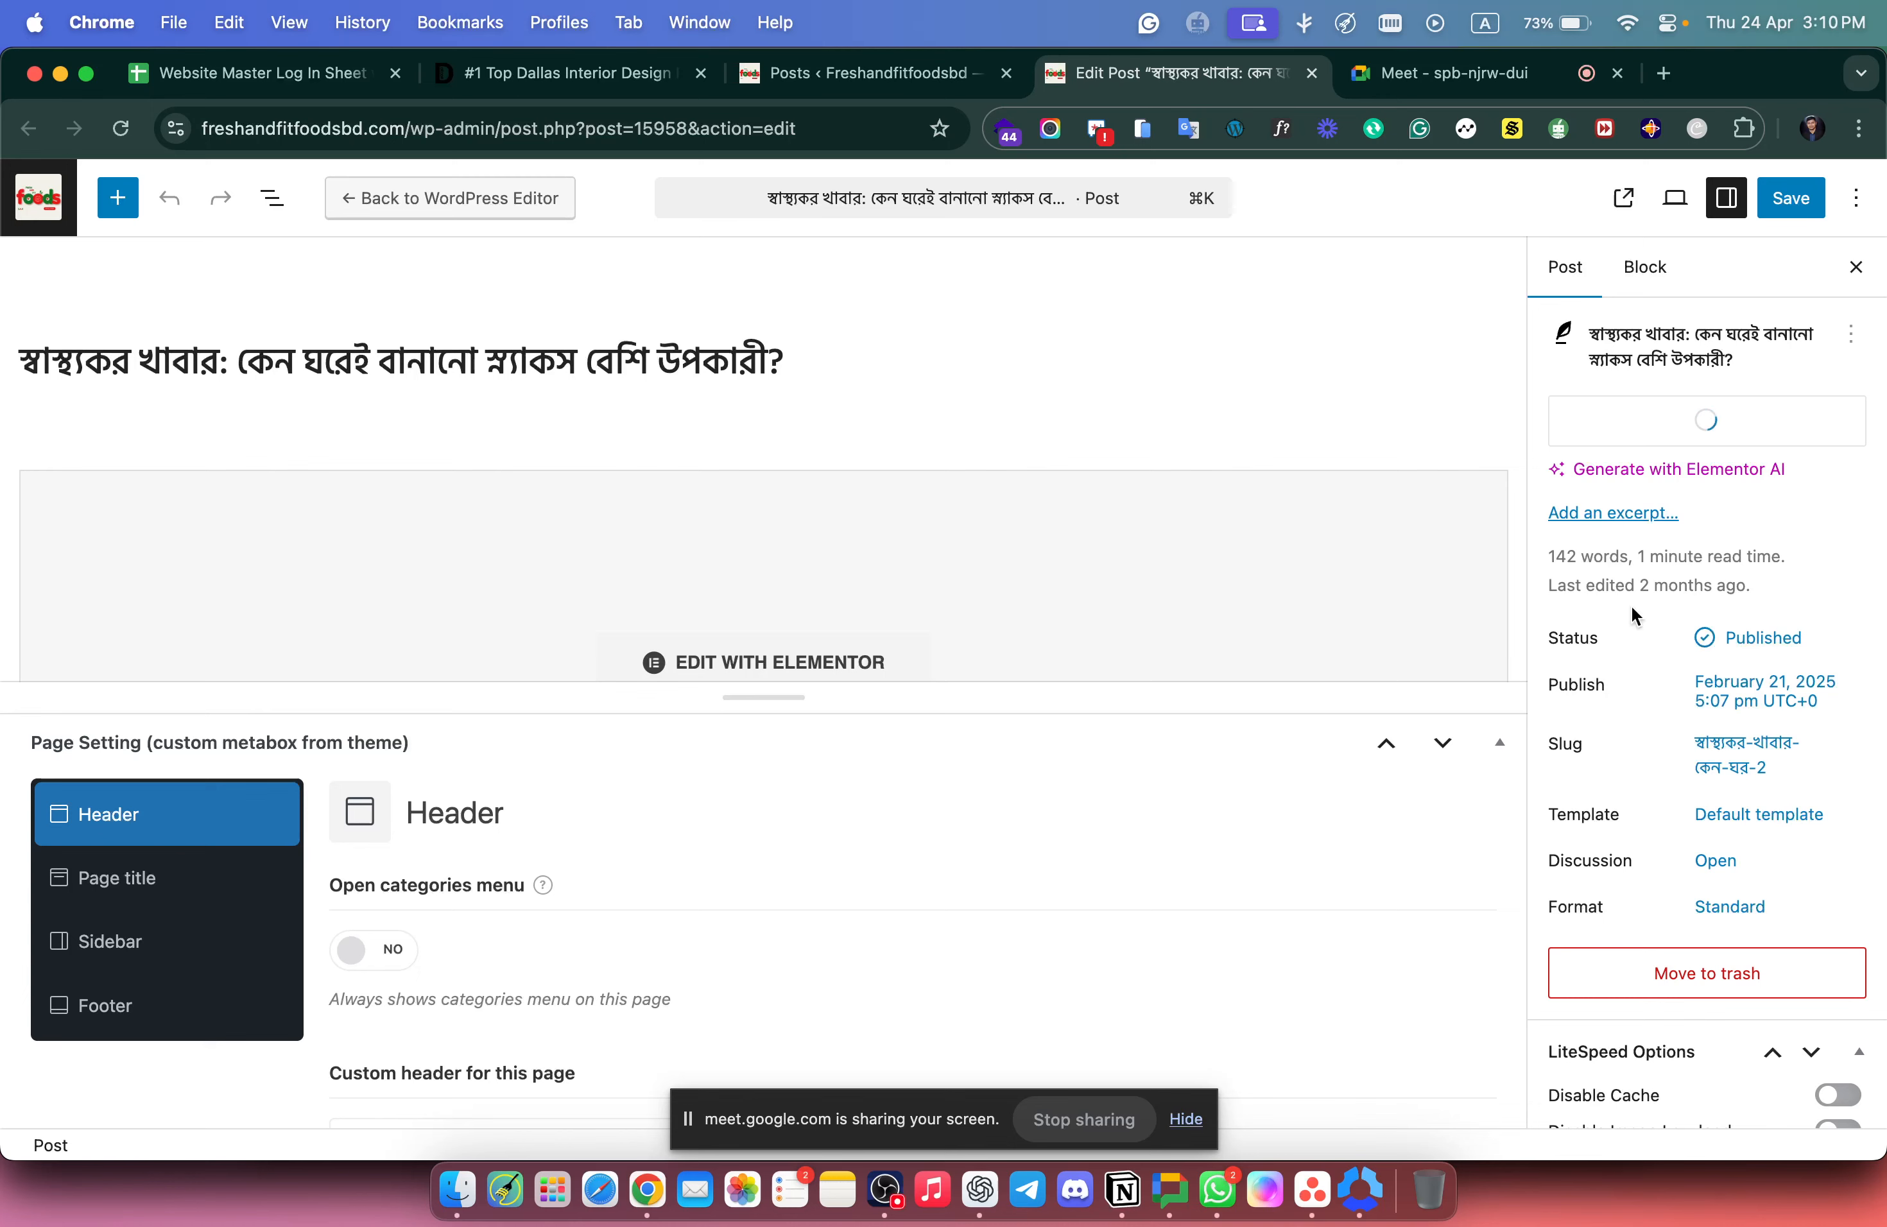
pyautogui.scroll(-4, 1630, 606)
pyautogui.scroll(4, 1630, 604)
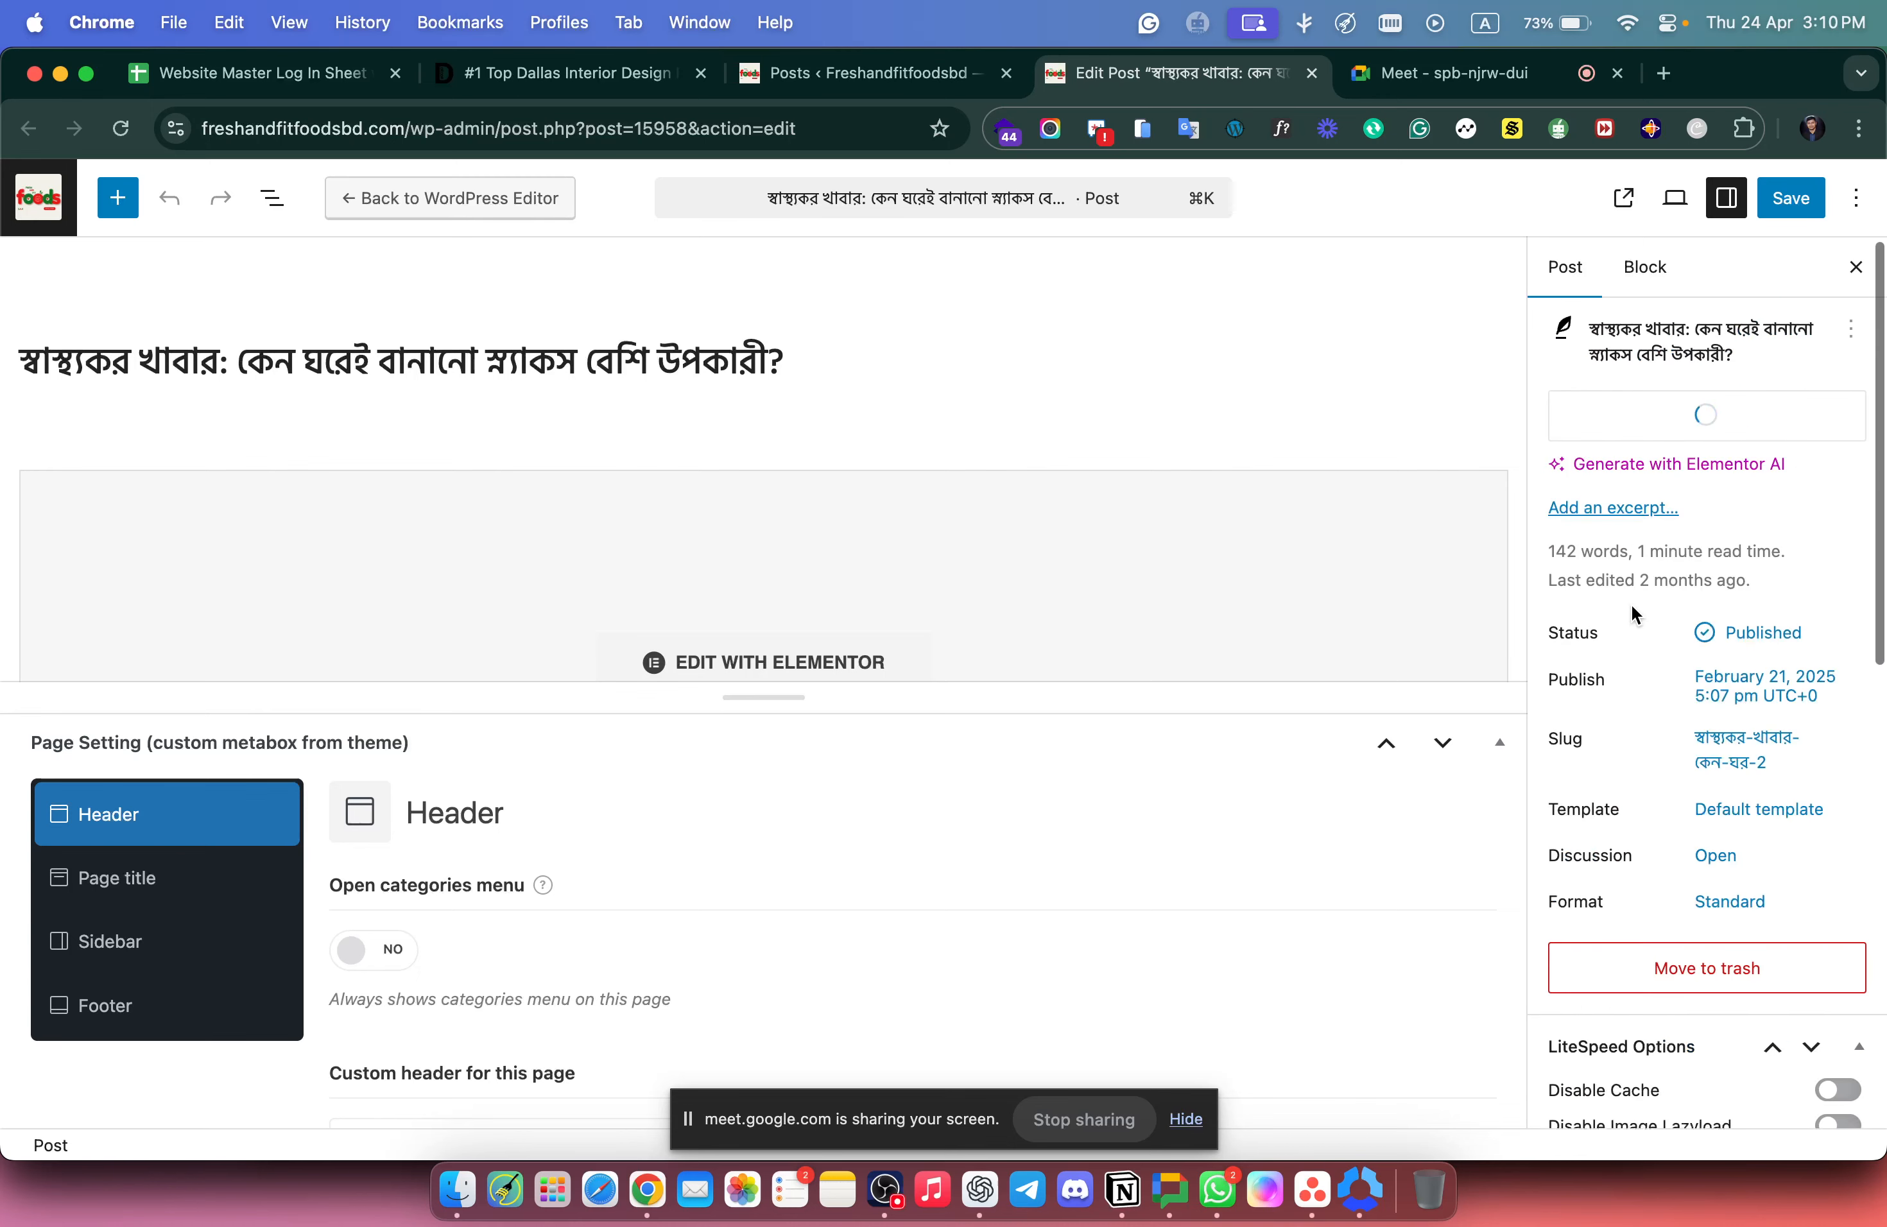
pyautogui.scroll(-10, 1631, 604)
pyautogui.scroll(10, 1632, 598)
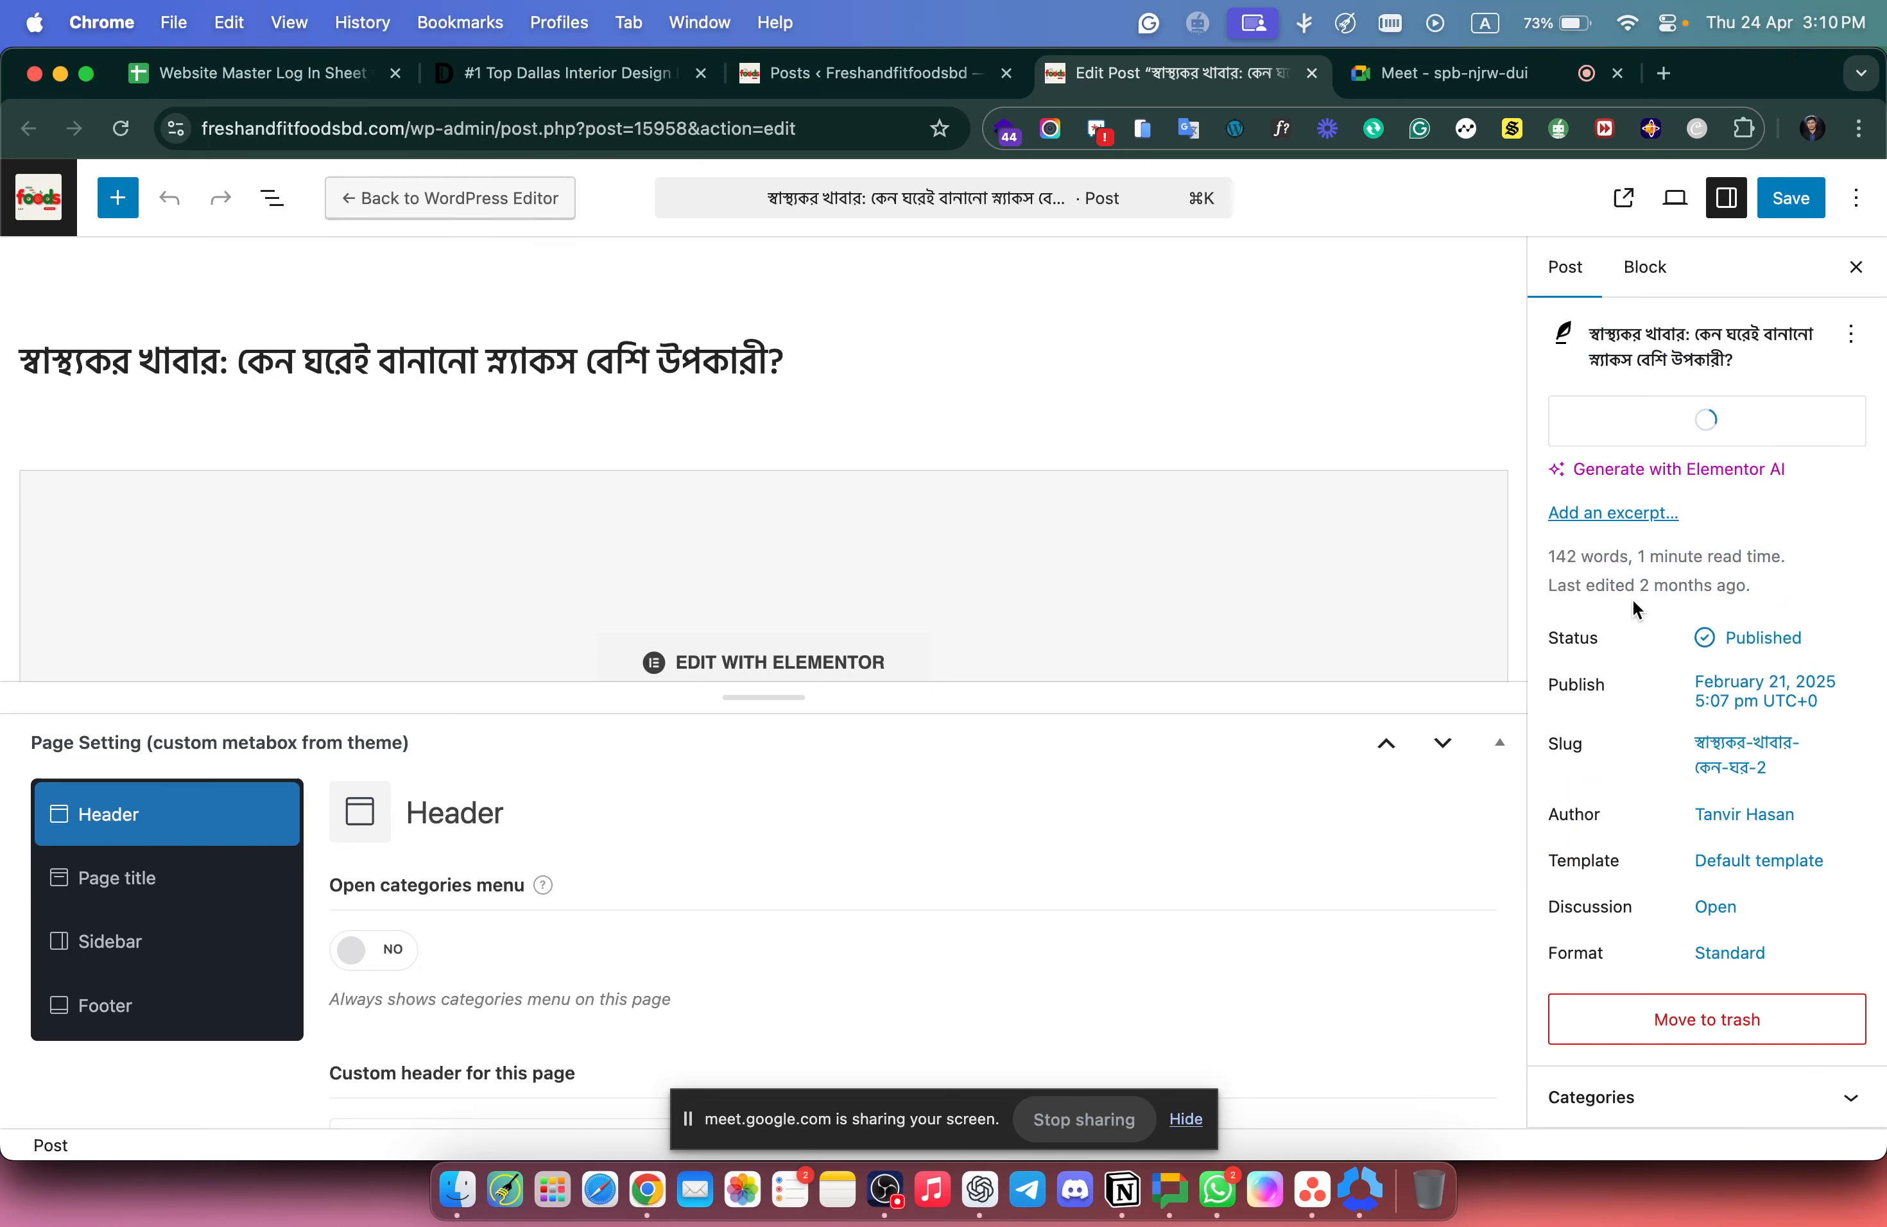
# Inspect the post's title and the Elementor content area beneath it.
pyautogui.click(682, 359)
pyautogui.click(604, 351)
pyautogui.tripleClick(603, 350)
pyautogui.click(604, 351)
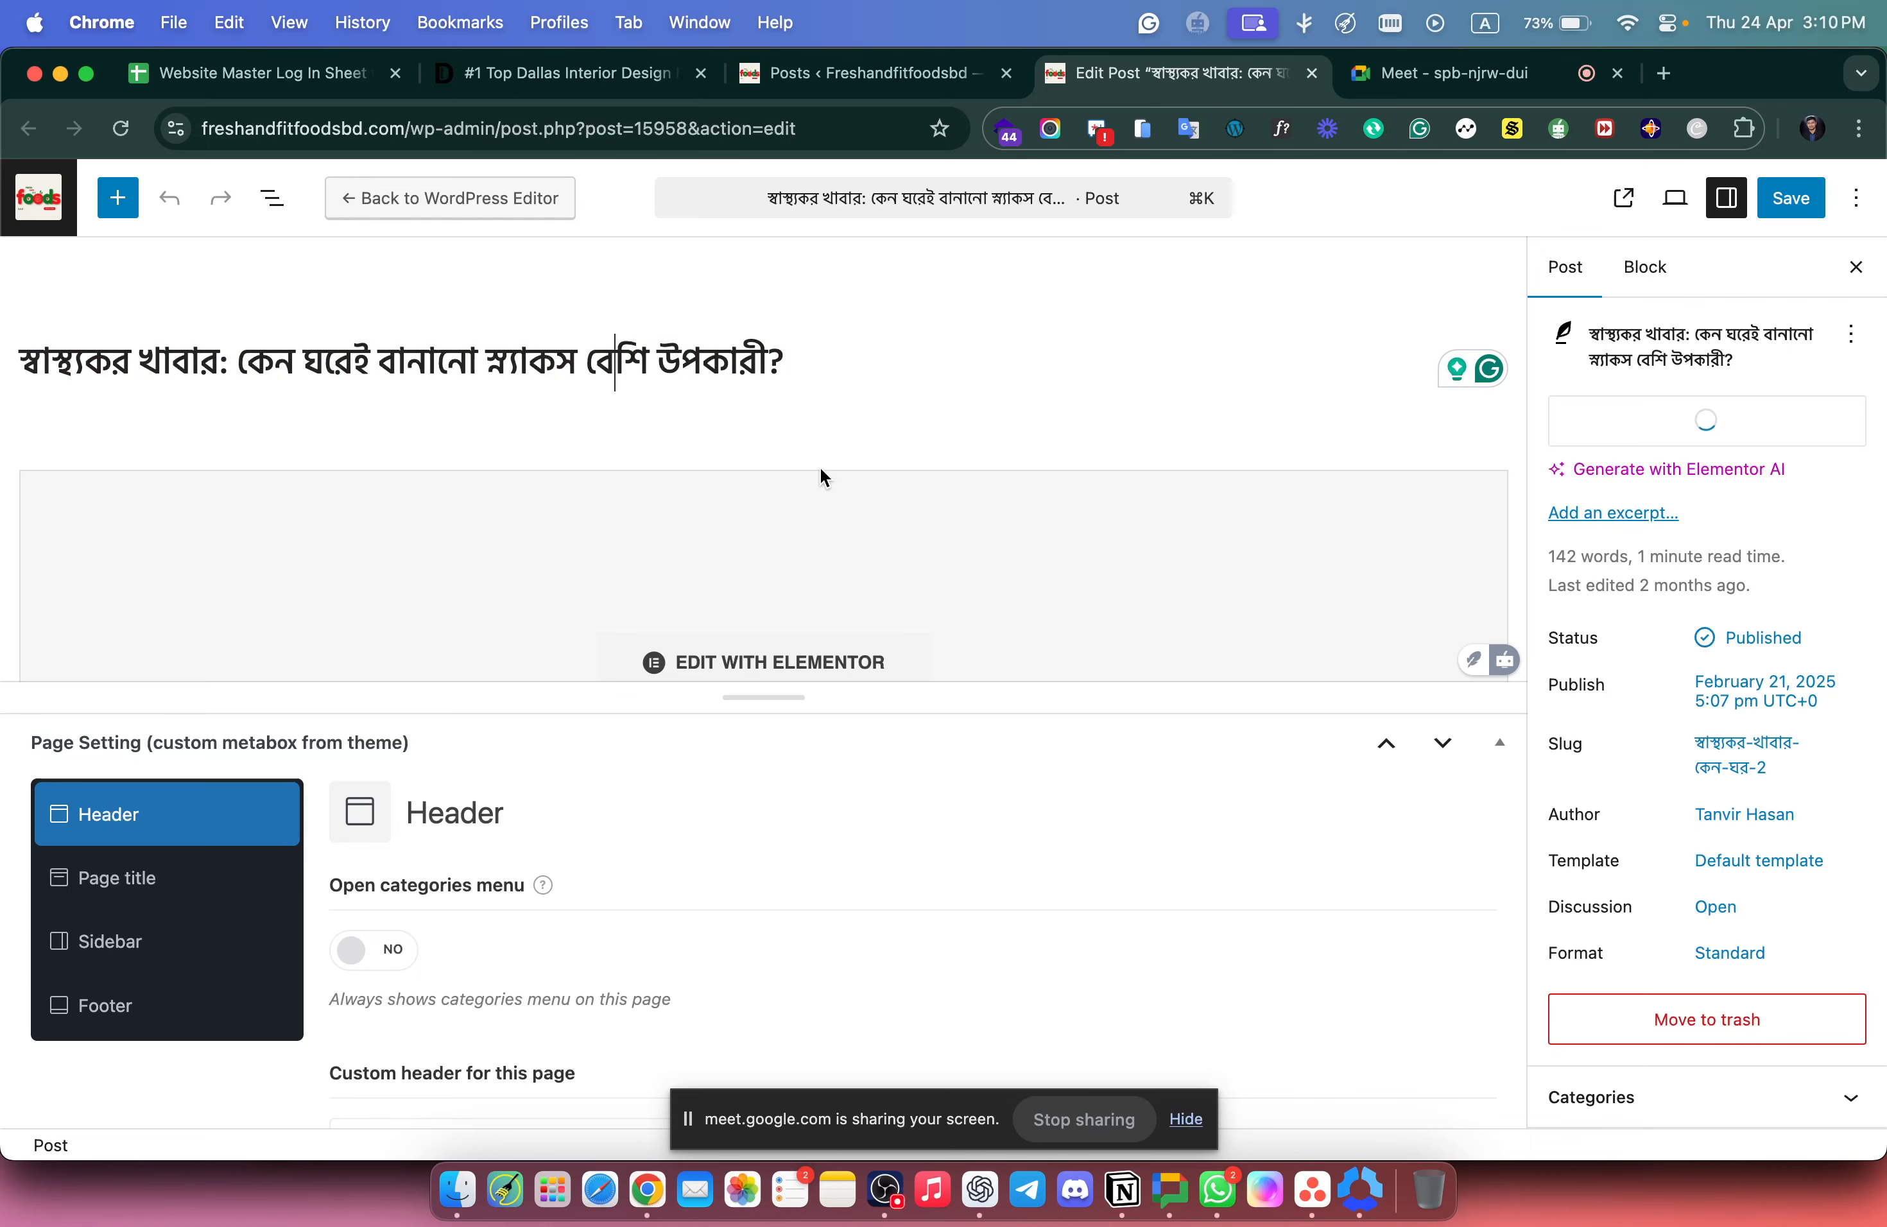
pyautogui.scroll(-1, 815, 591)
pyautogui.scroll(-3, 815, 591)
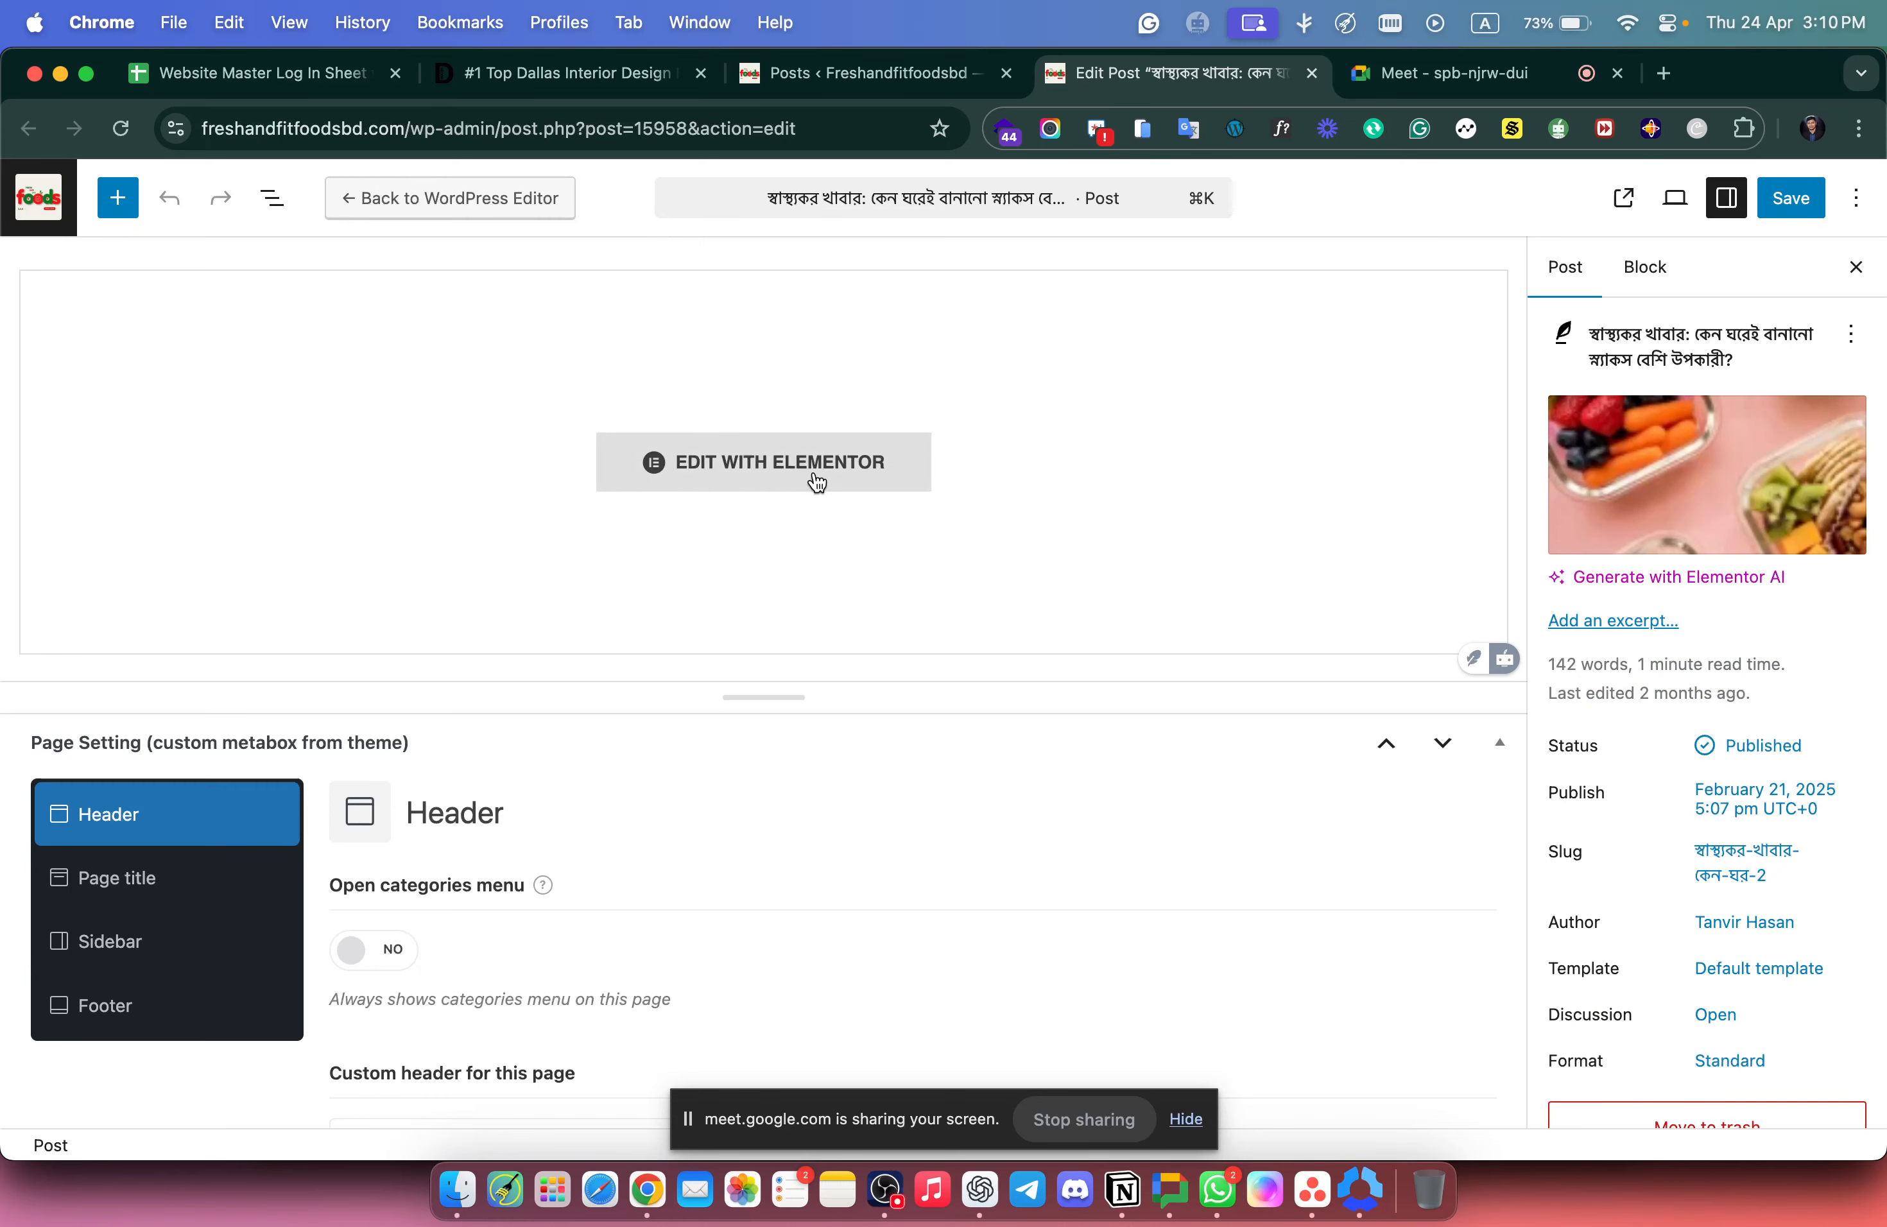
# View the first listed post on the live site in a separate browser tab and look through its content.
pyautogui.click(894, 73)
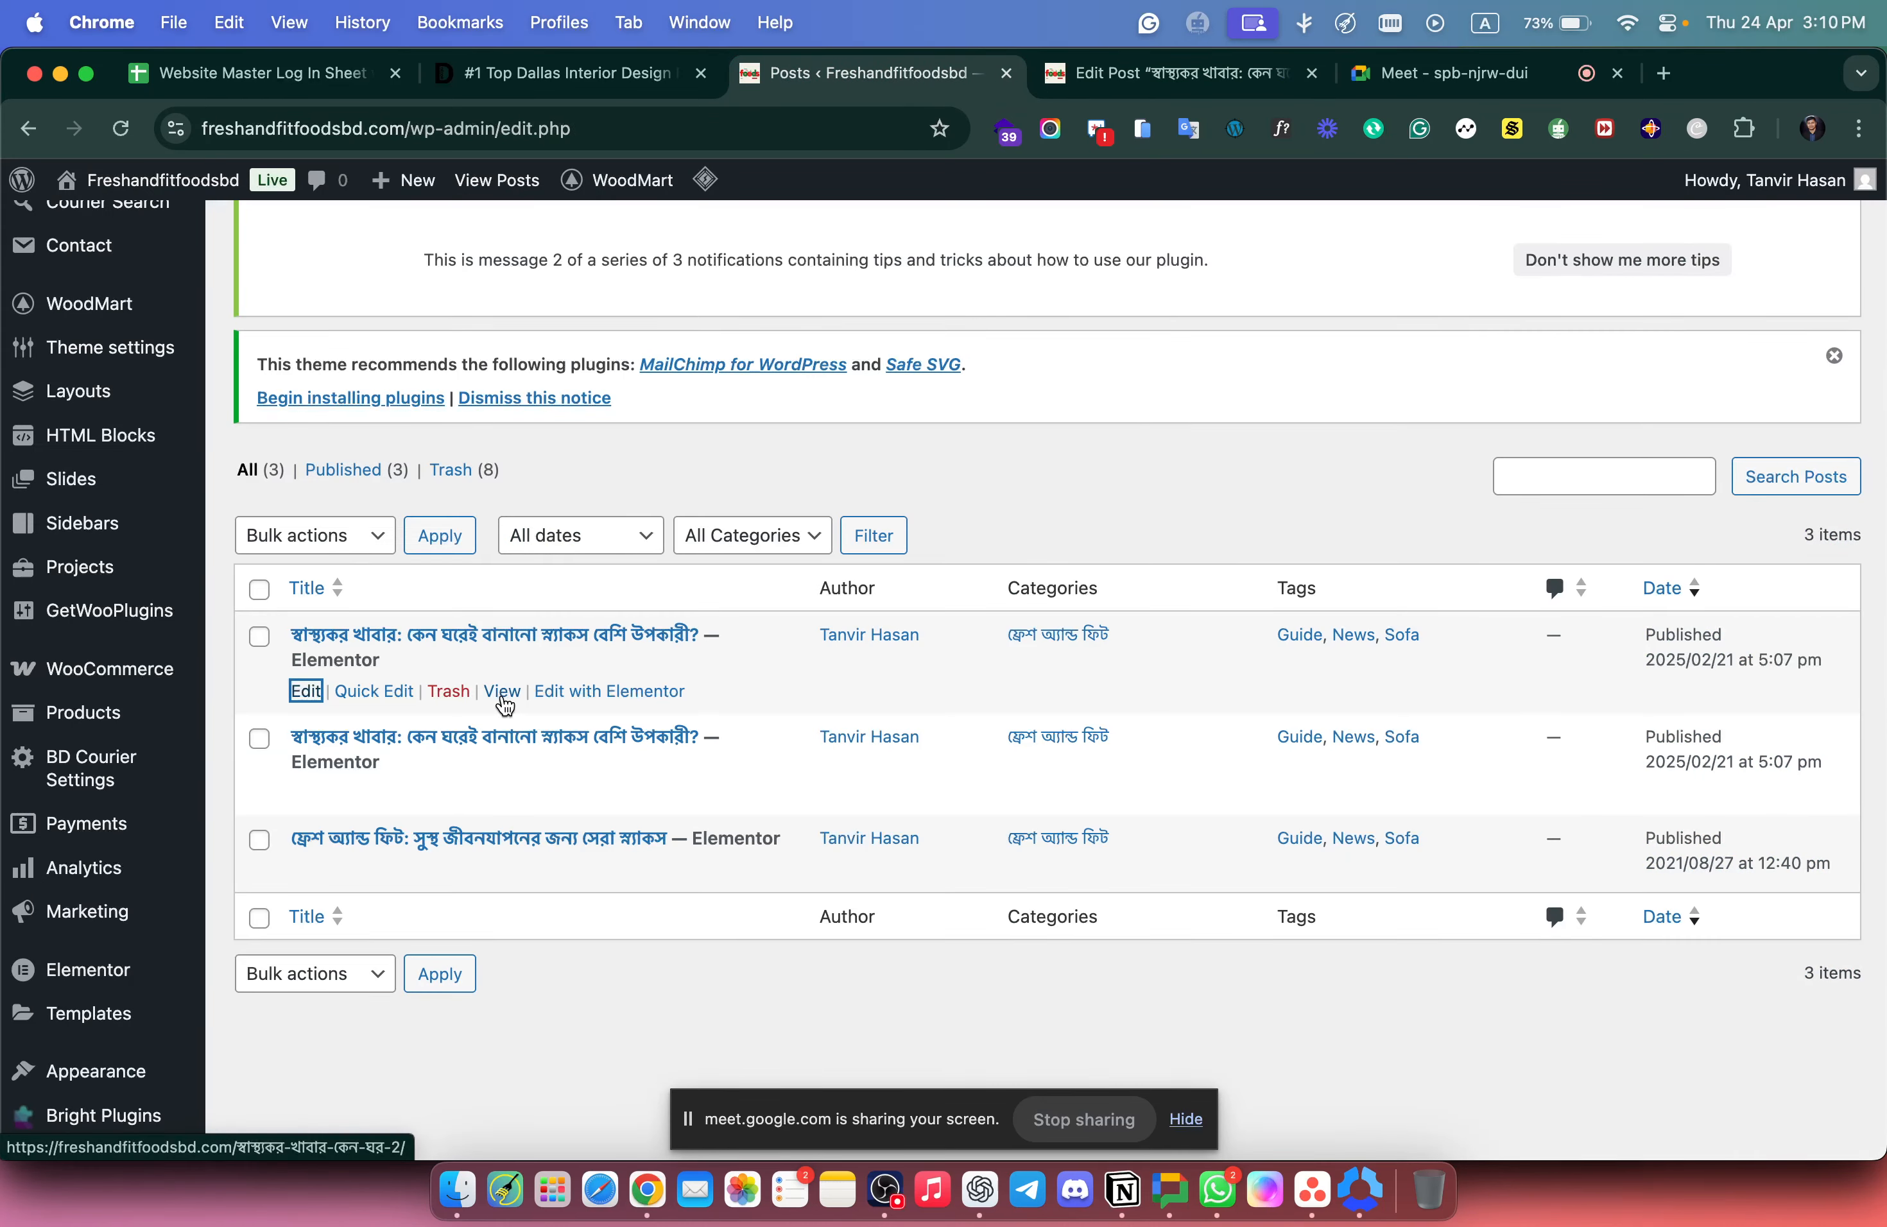
pyautogui.keyDown('super'); pyautogui.click(502, 695); pyautogui.keyUp('super')
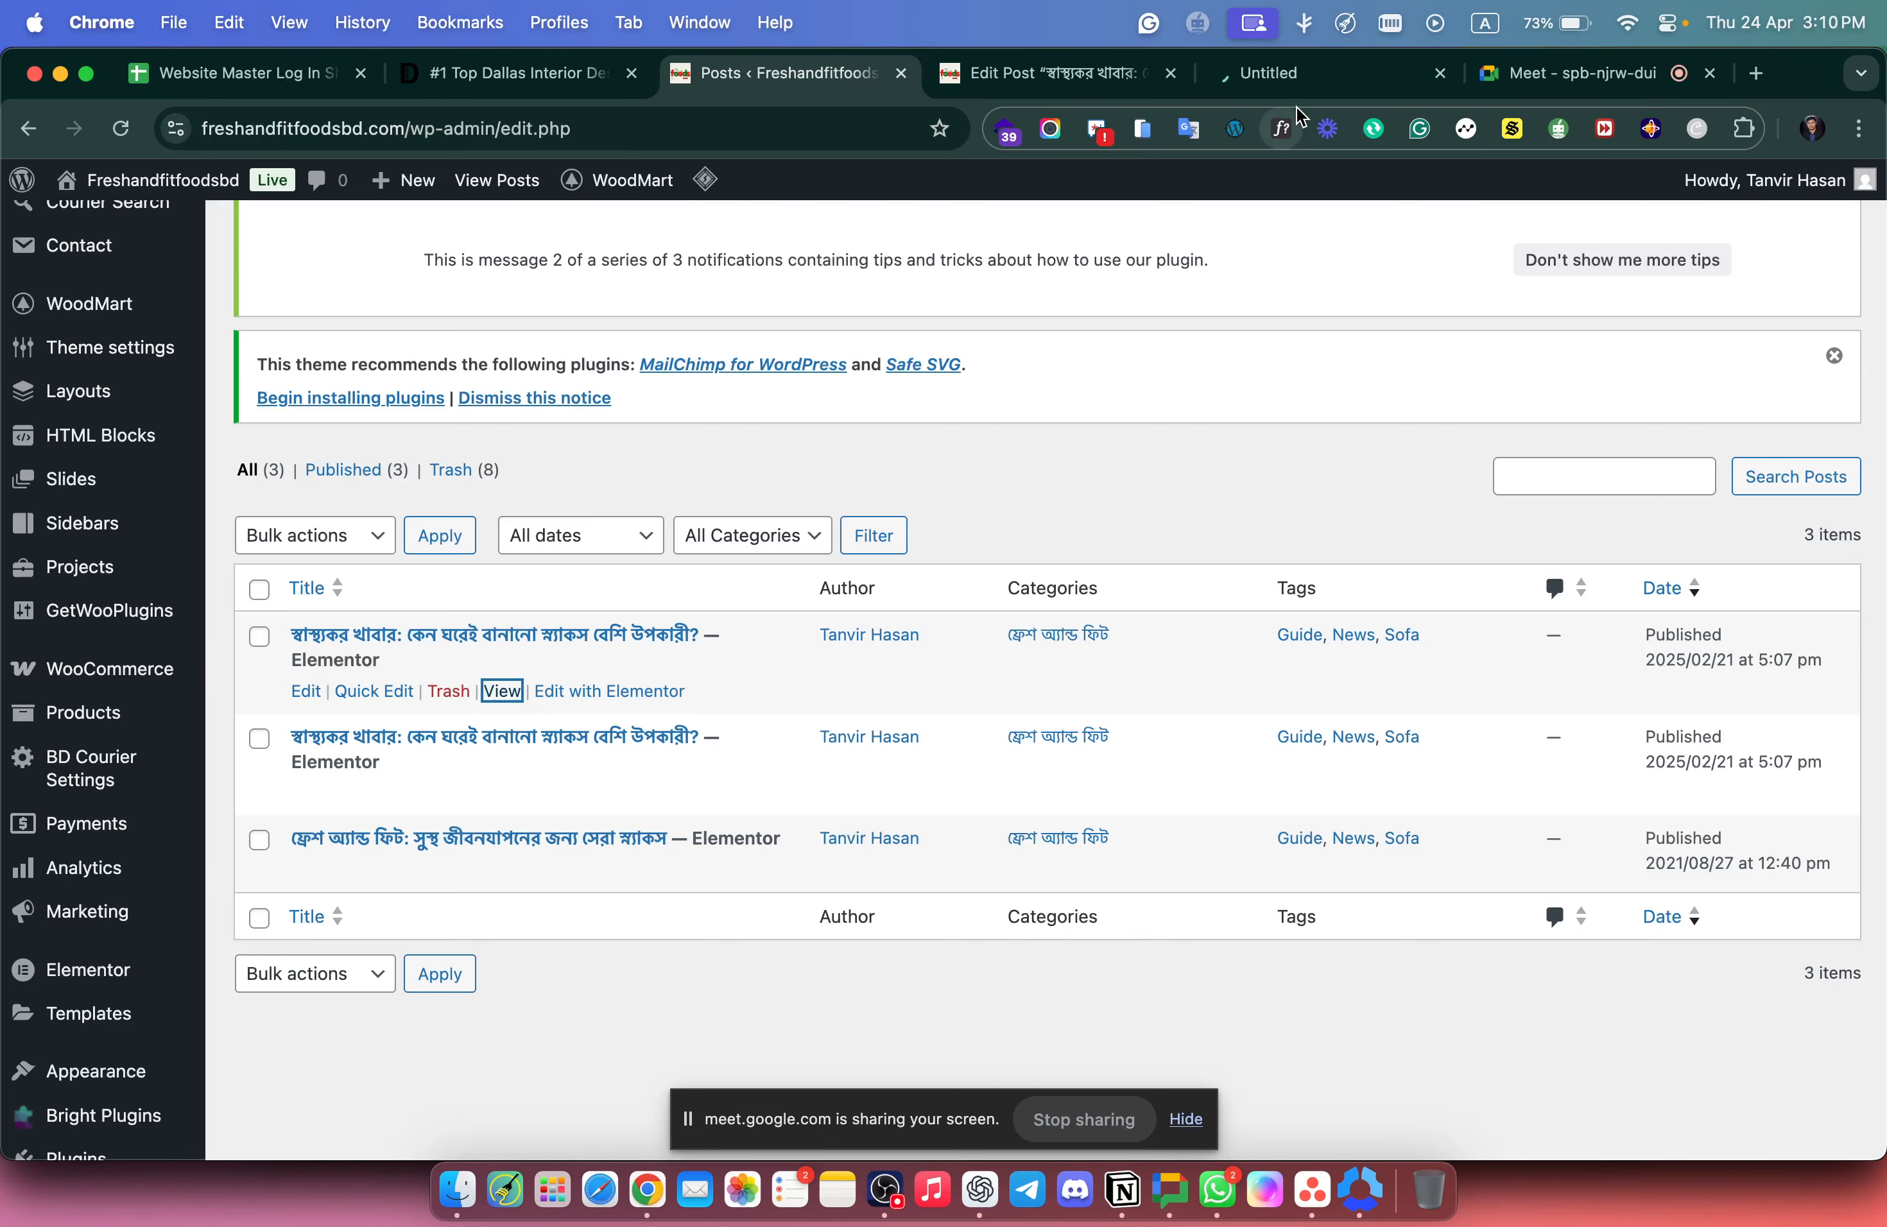
pyautogui.click(1291, 73)
pyautogui.scroll(-4, 1129, 482)
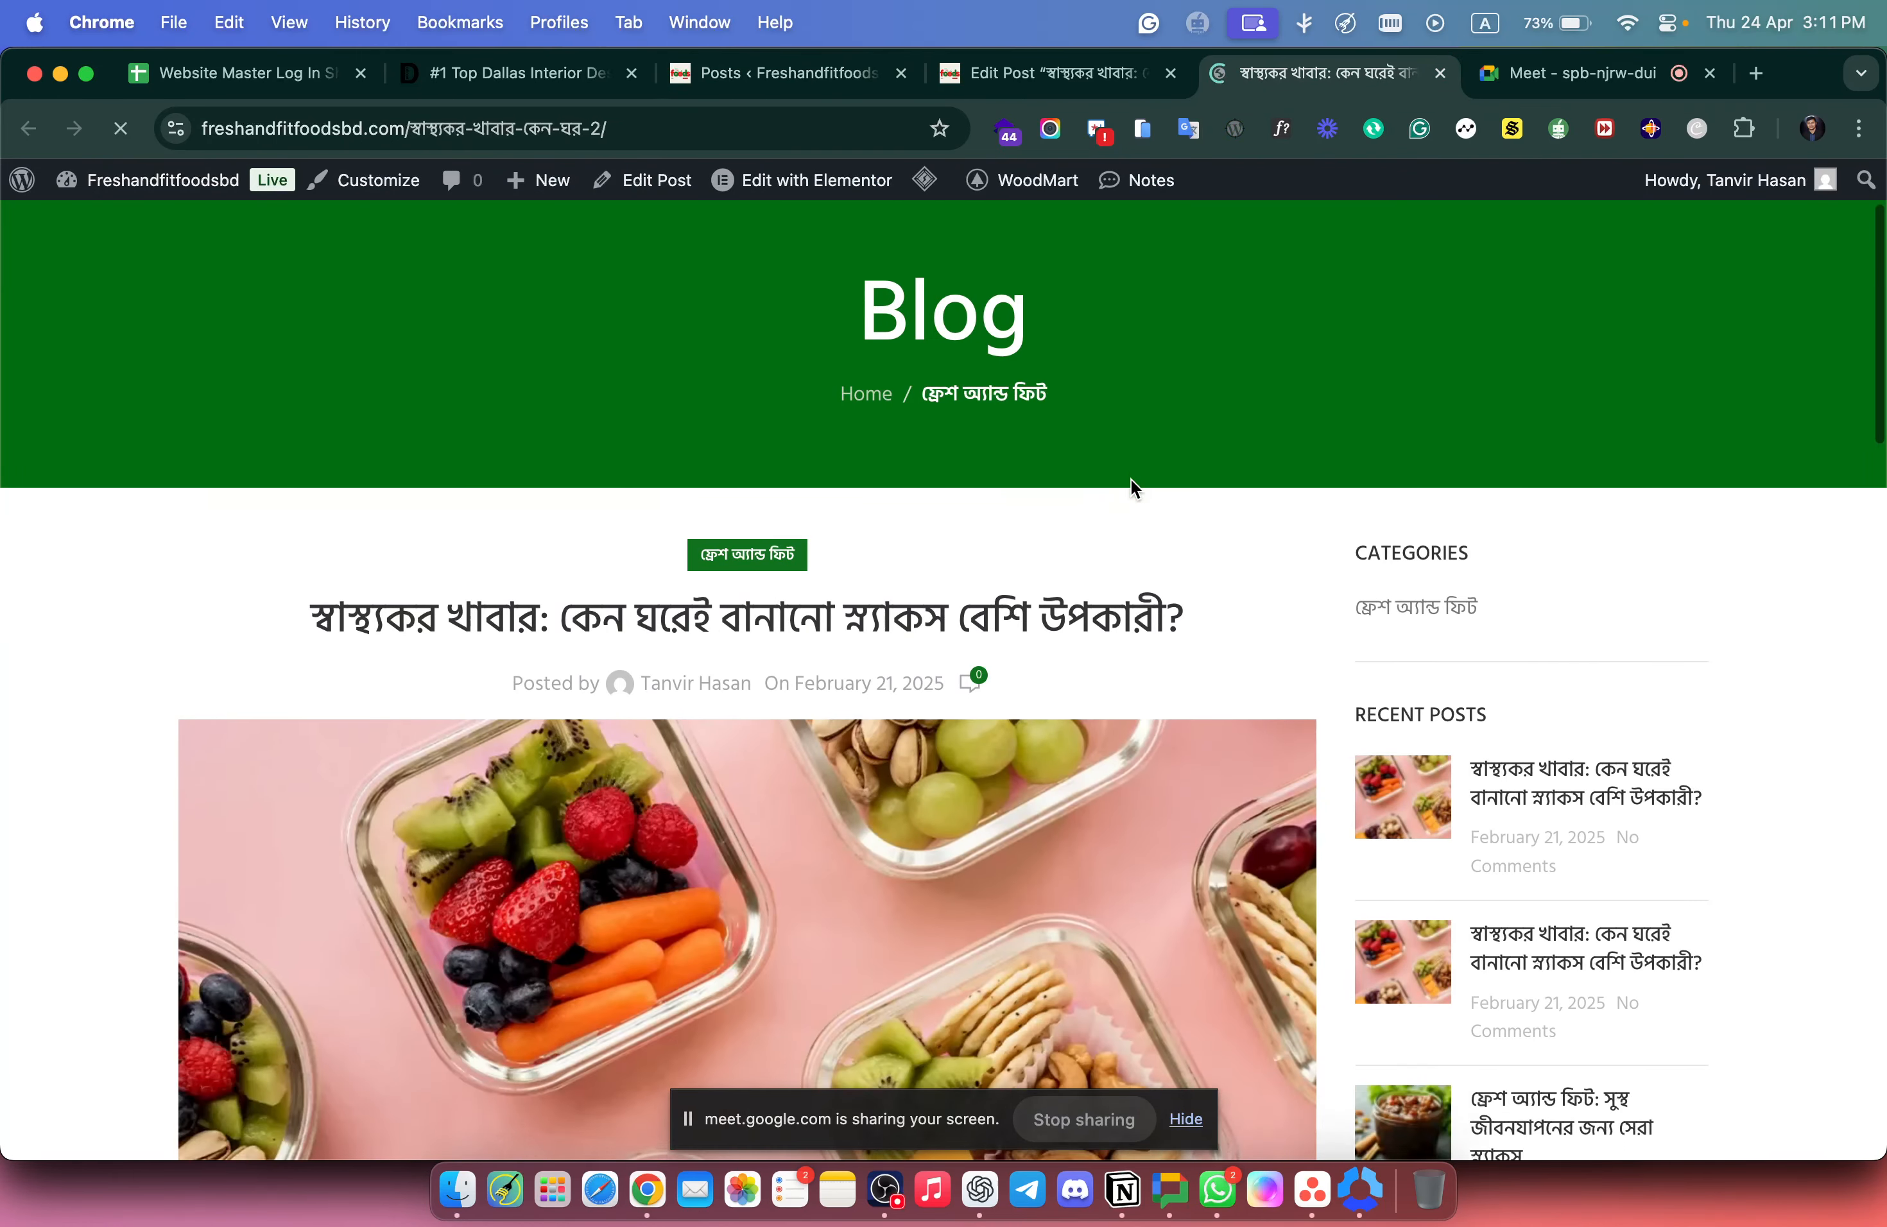
pyautogui.scroll(-10, 917, 704)
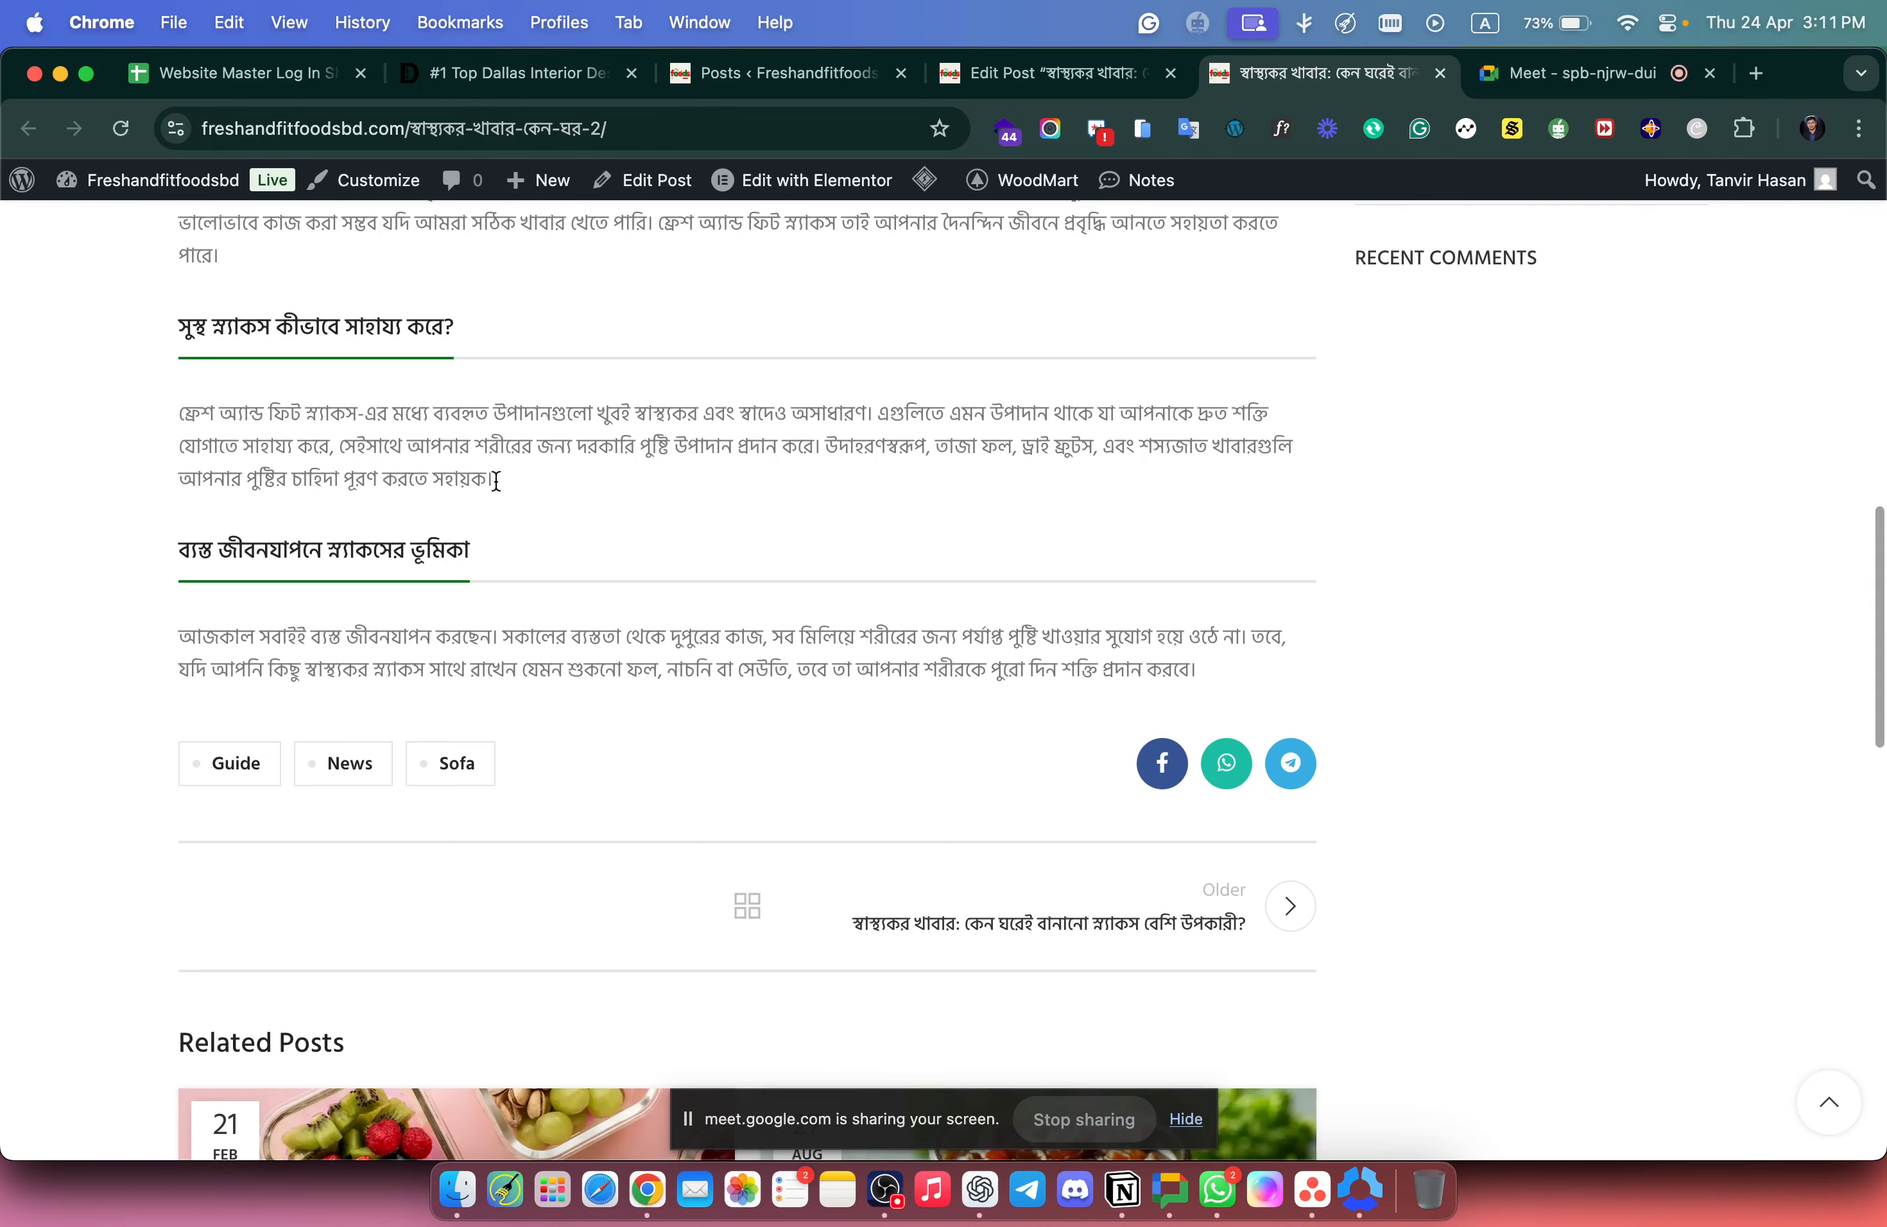
pyautogui.scroll(3, 643, 389)
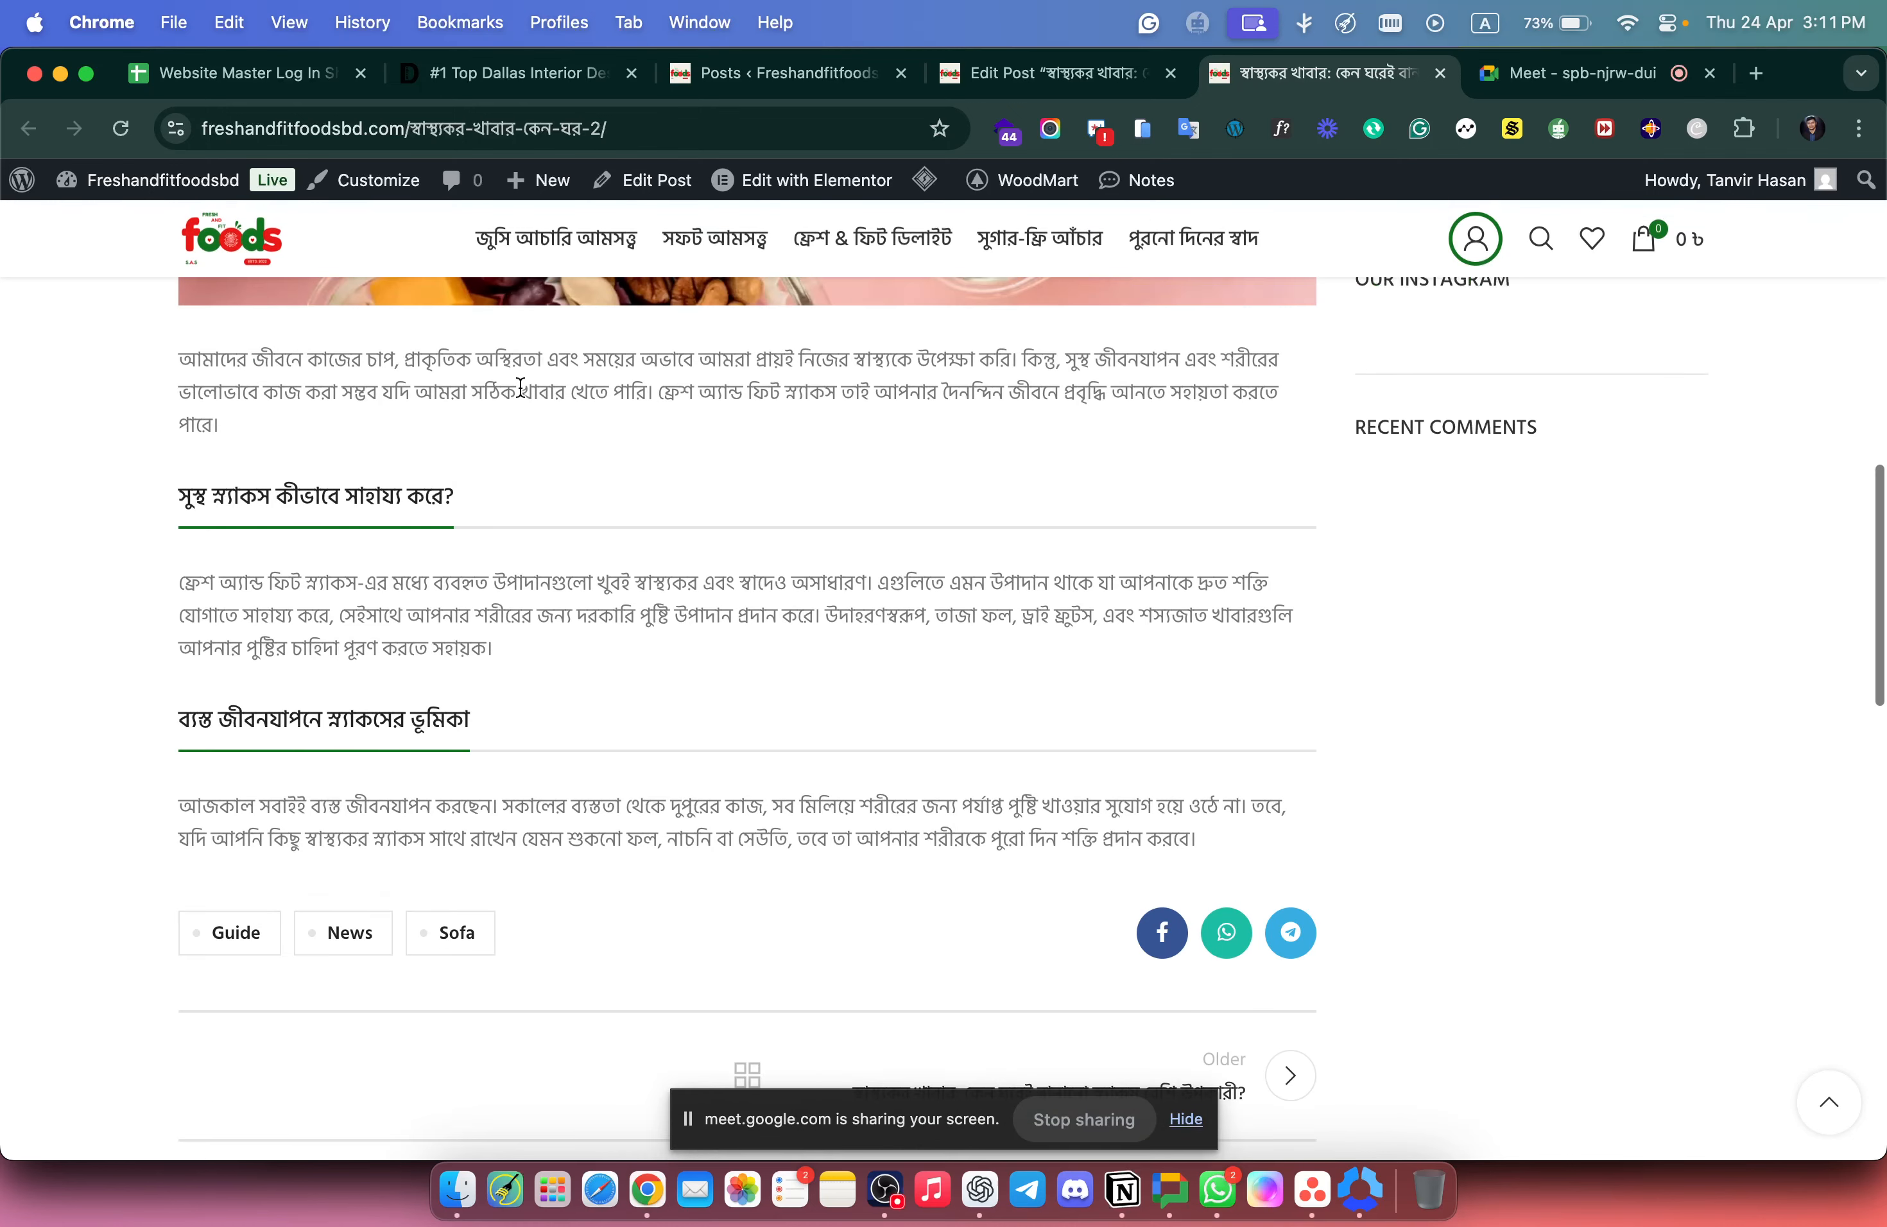
# Browse the upload and media library options for replacing the post's featured image, and close them without choosing another image.
pyautogui.click(1088, 68)
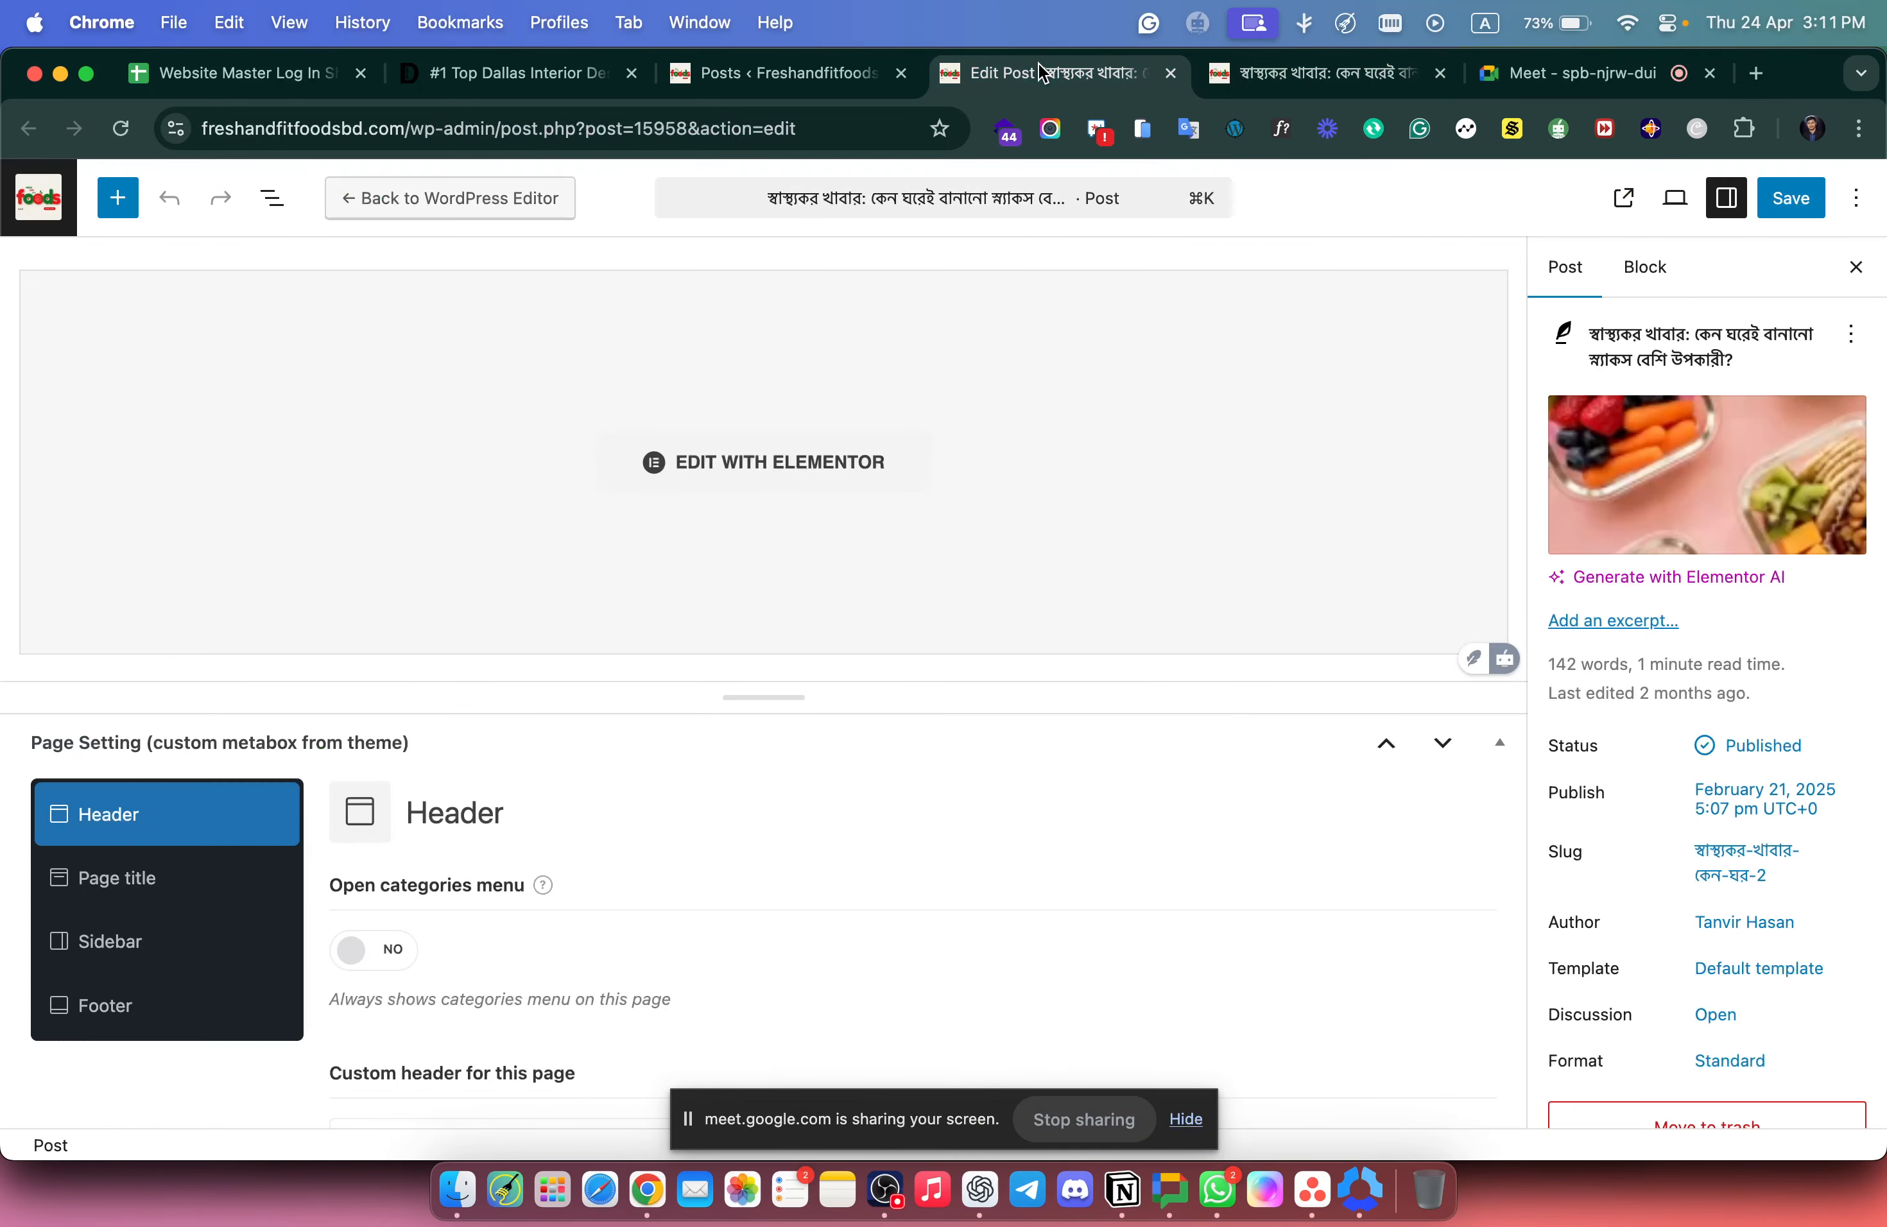
pyautogui.moveTo(1650, 444)
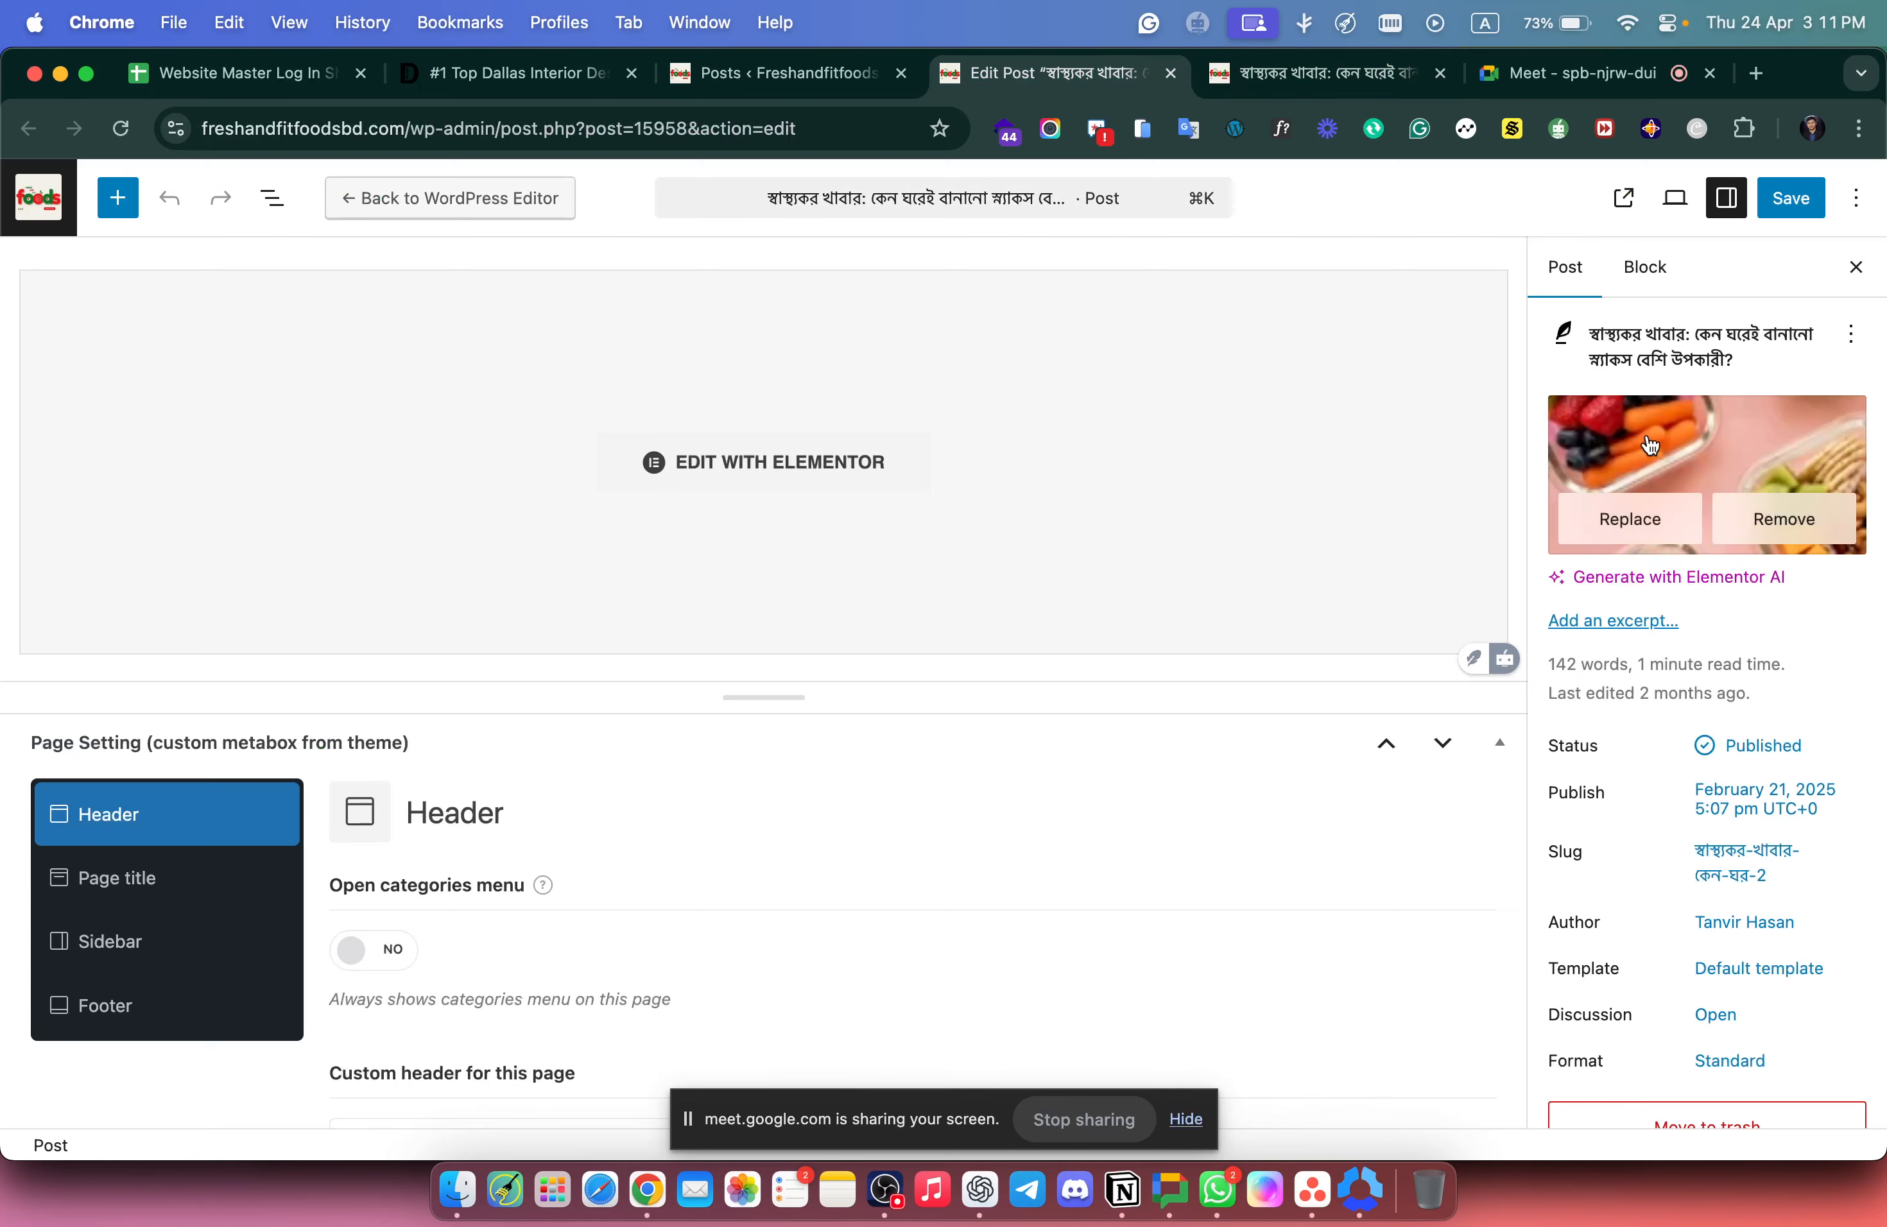
pyautogui.click(1630, 518)
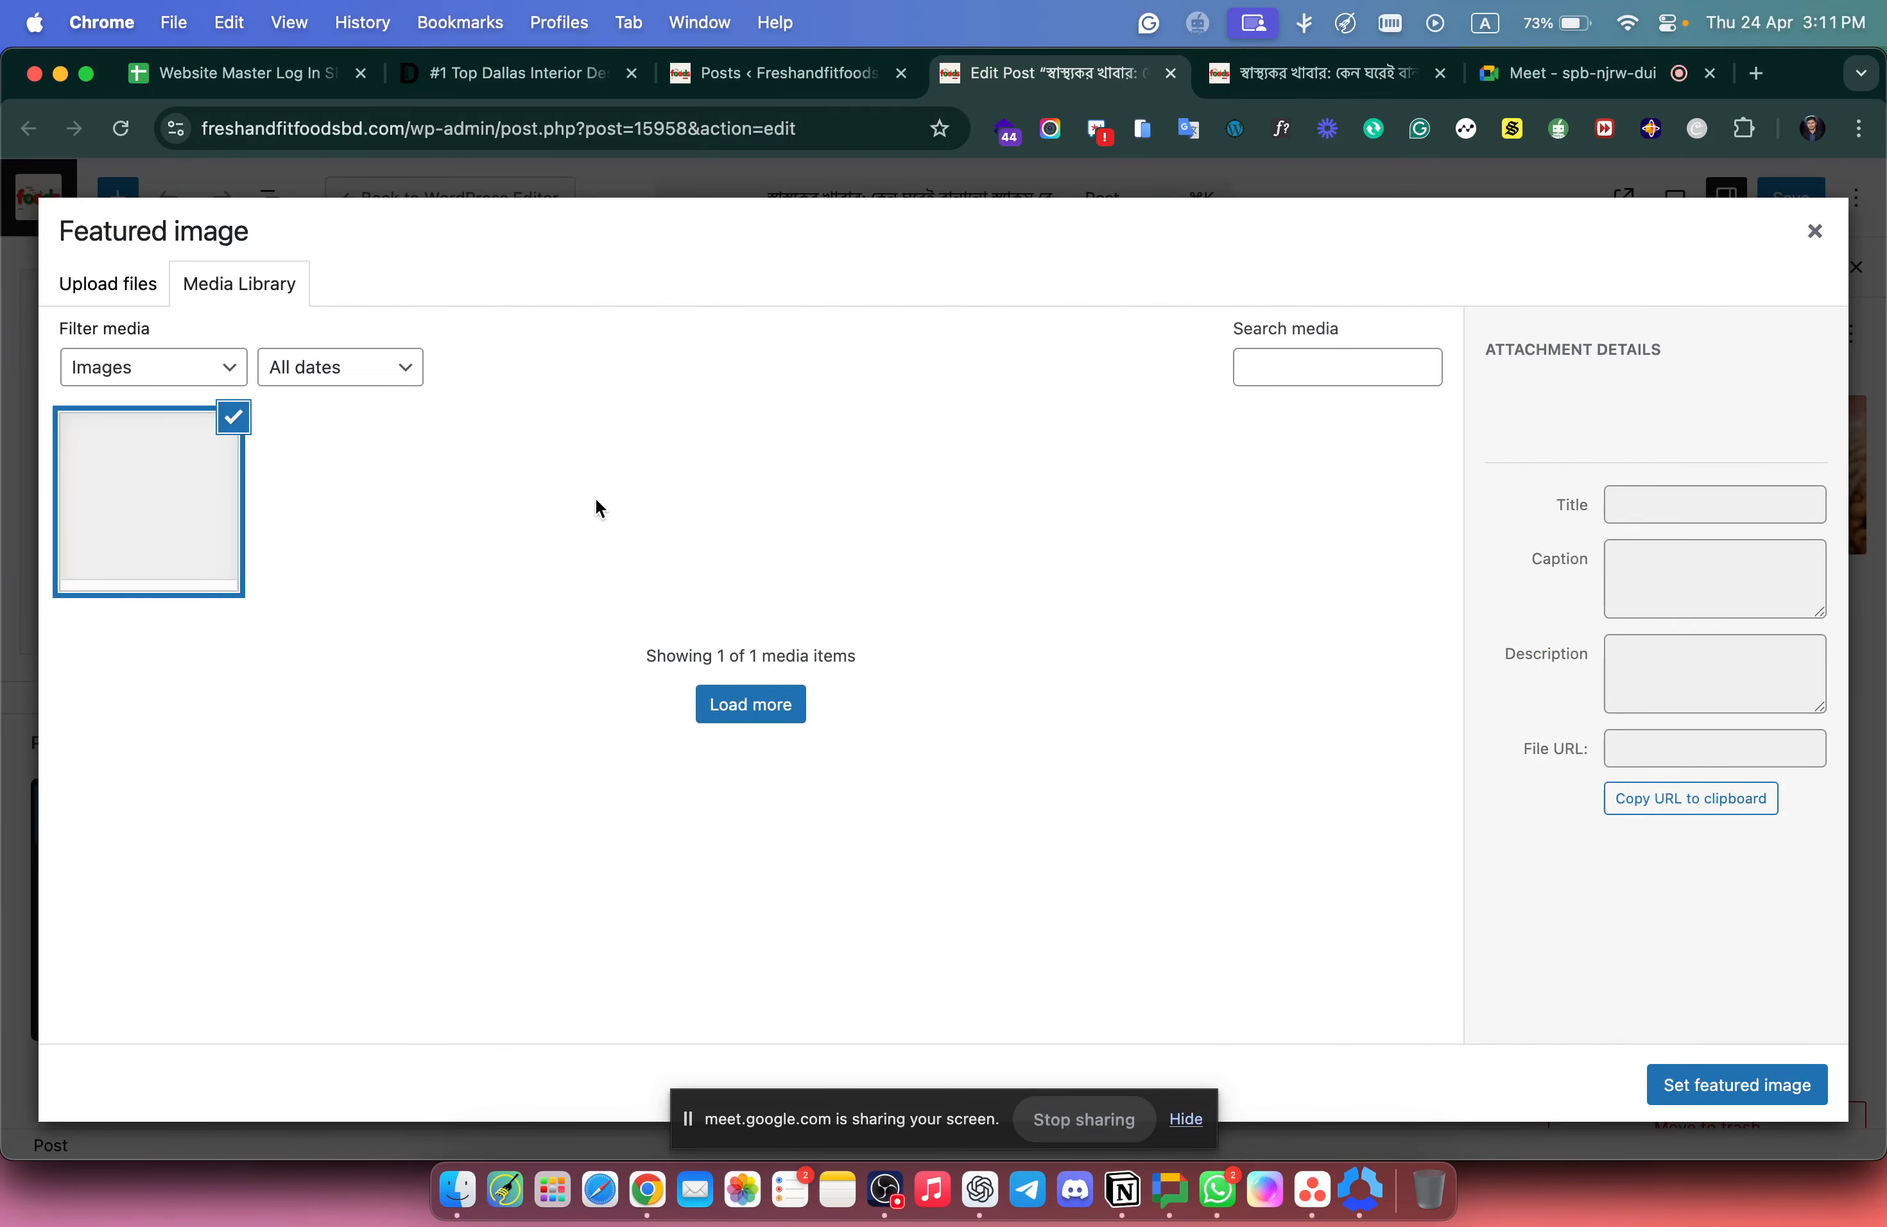
pyautogui.doubleClick(758, 706)
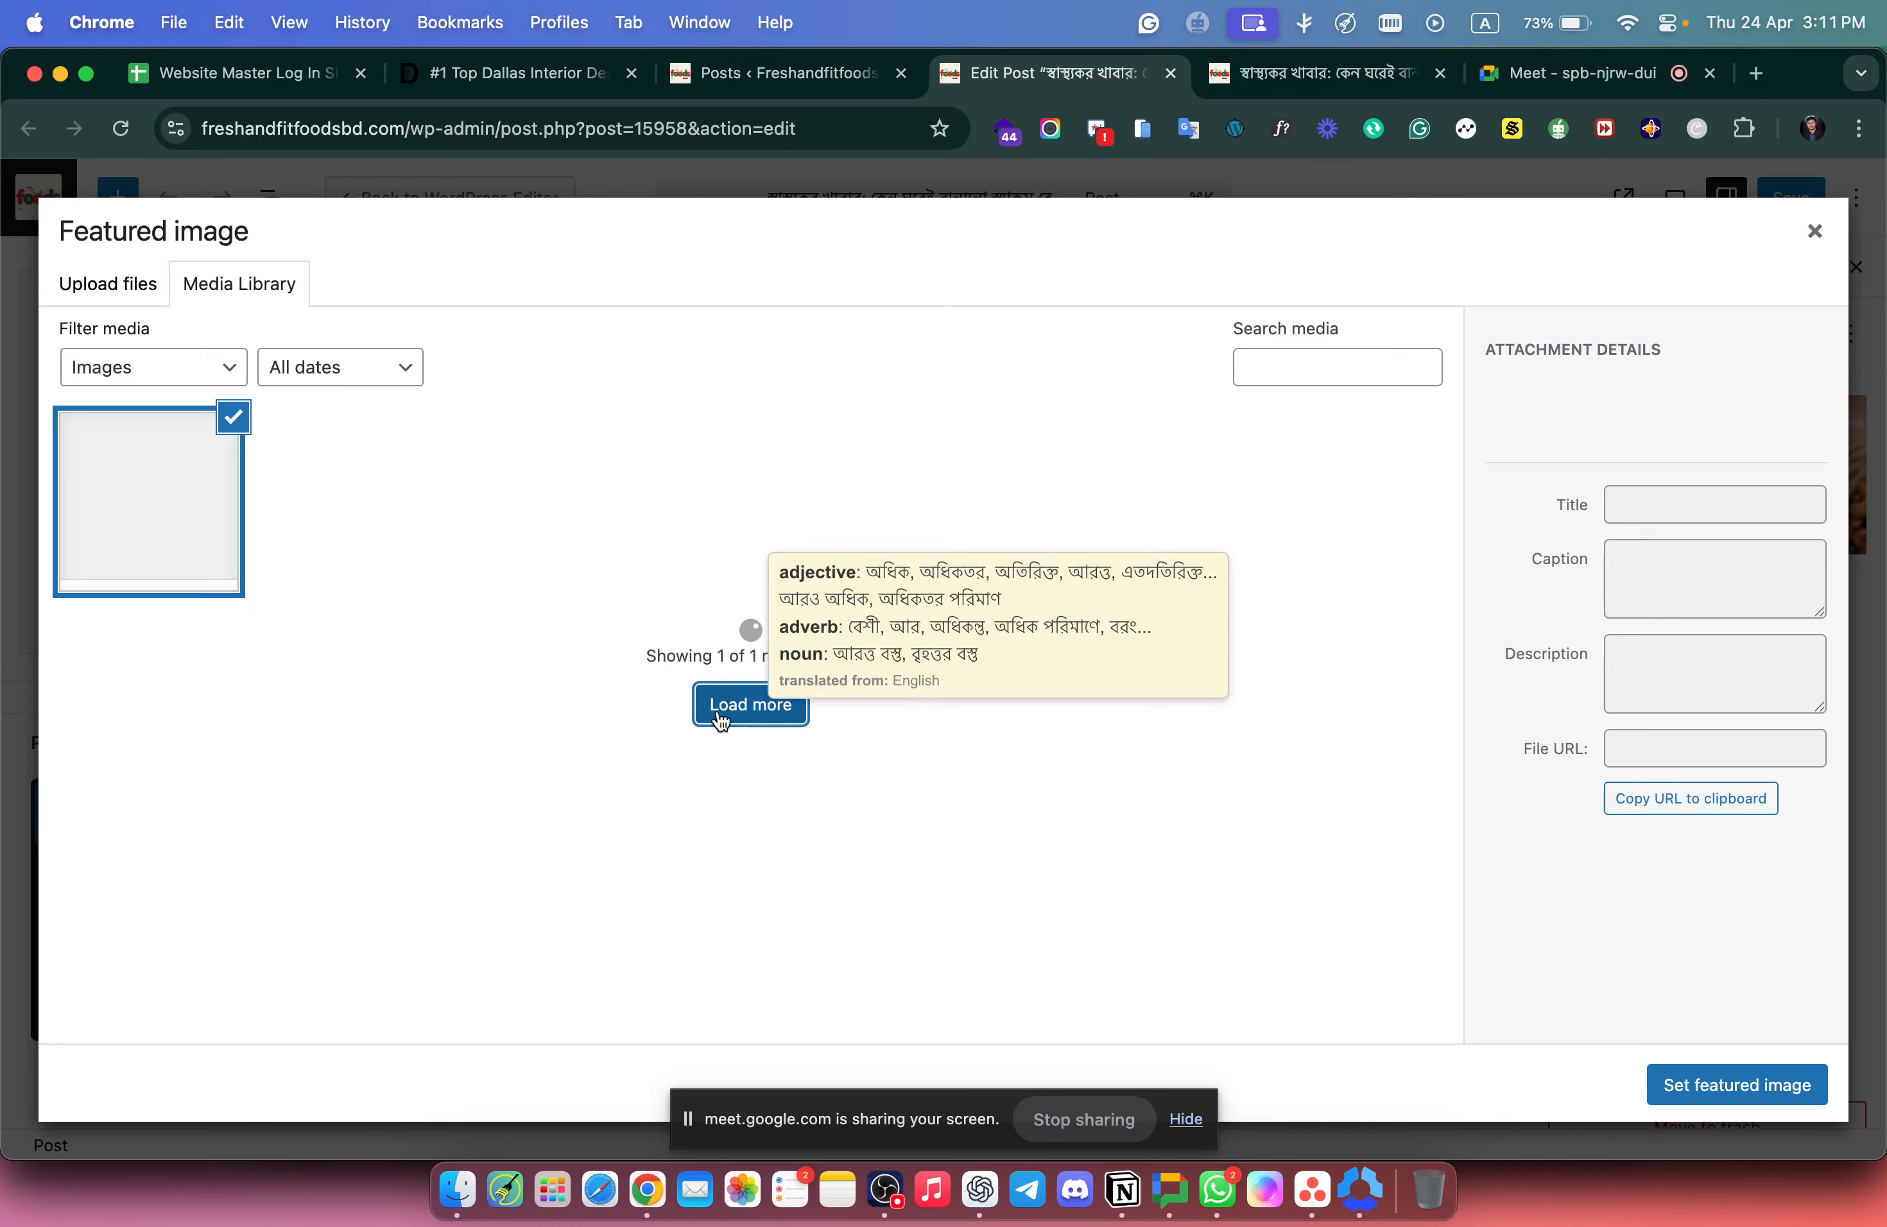
pyautogui.click(148, 303)
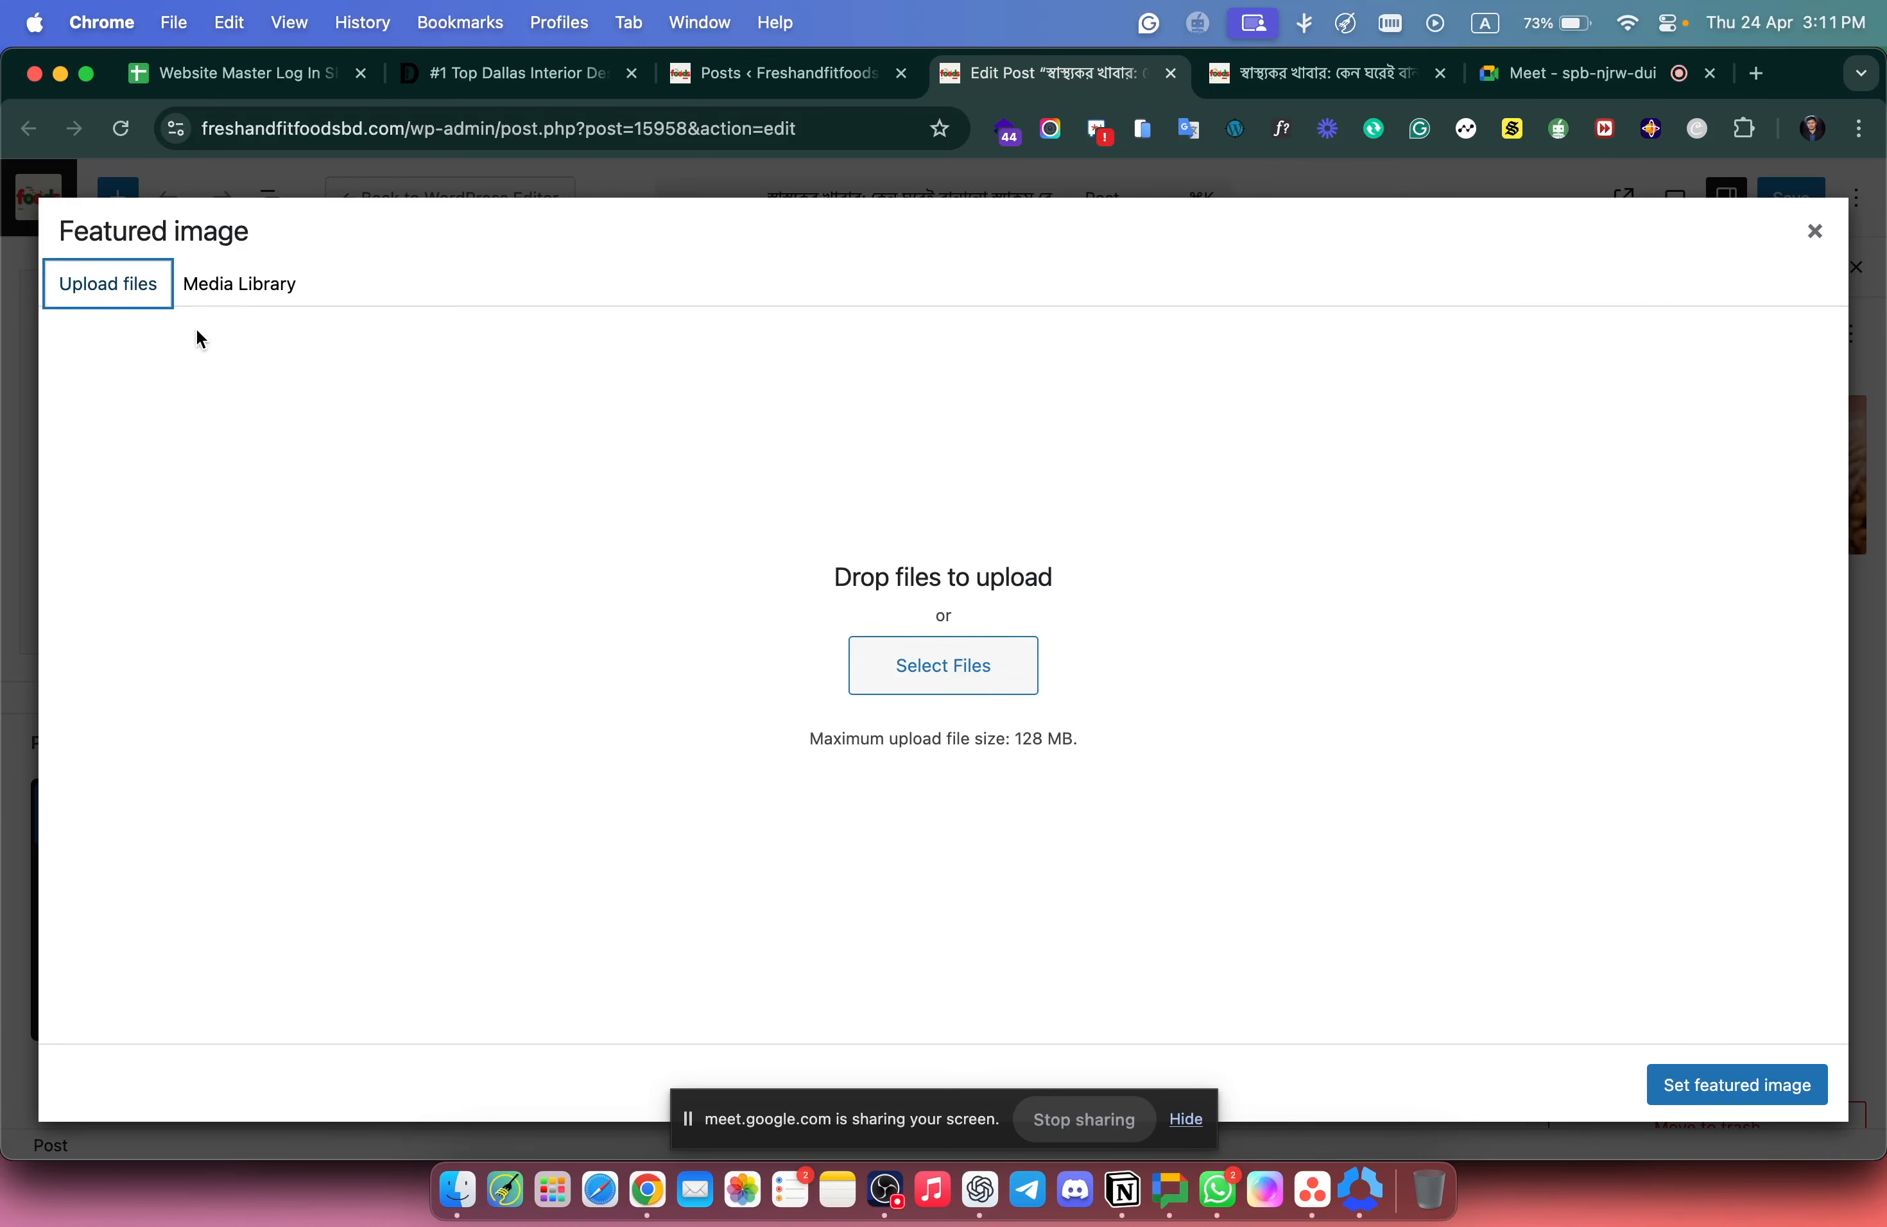
pyautogui.click(221, 285)
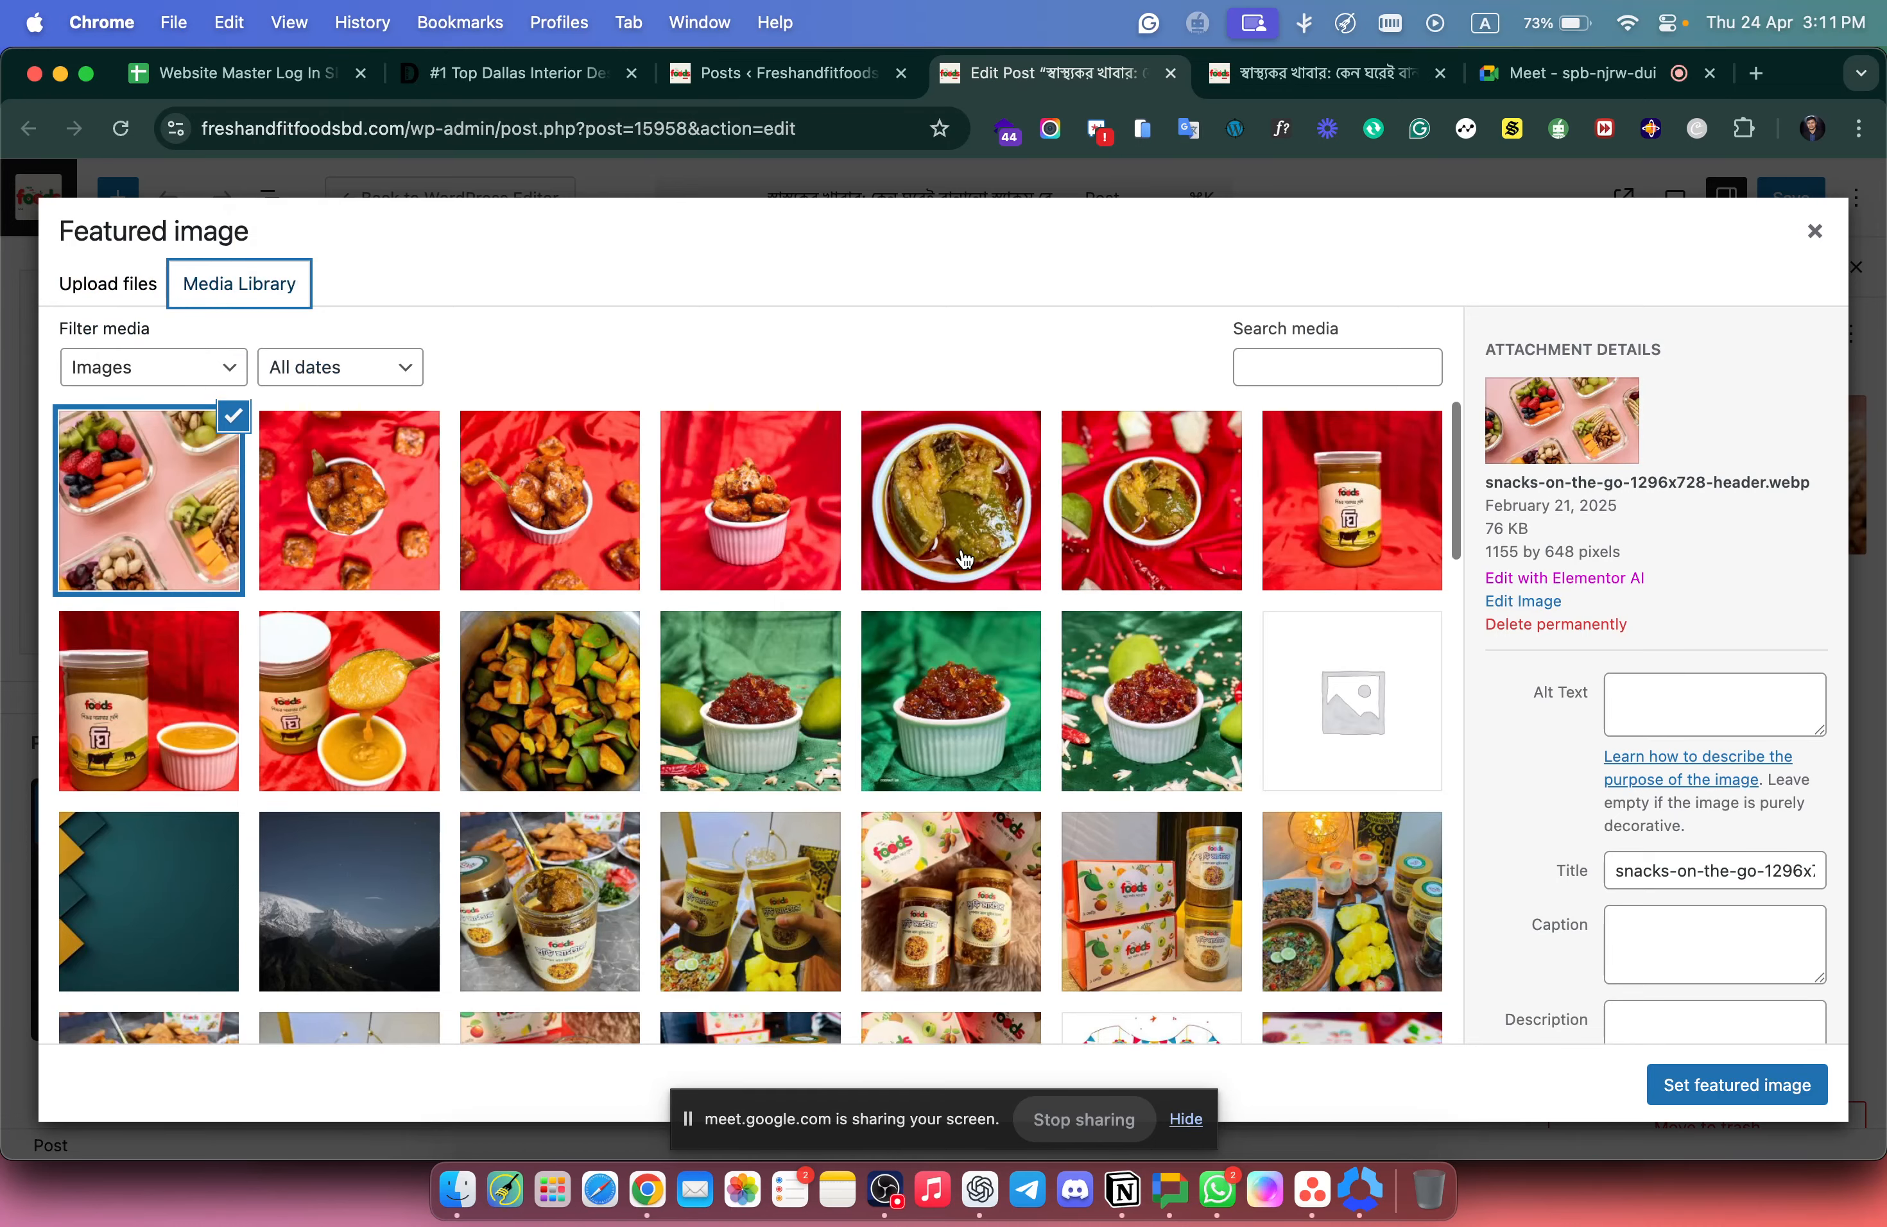
pyautogui.scroll(-5, 877, 557)
pyautogui.scroll(5, 964, 558)
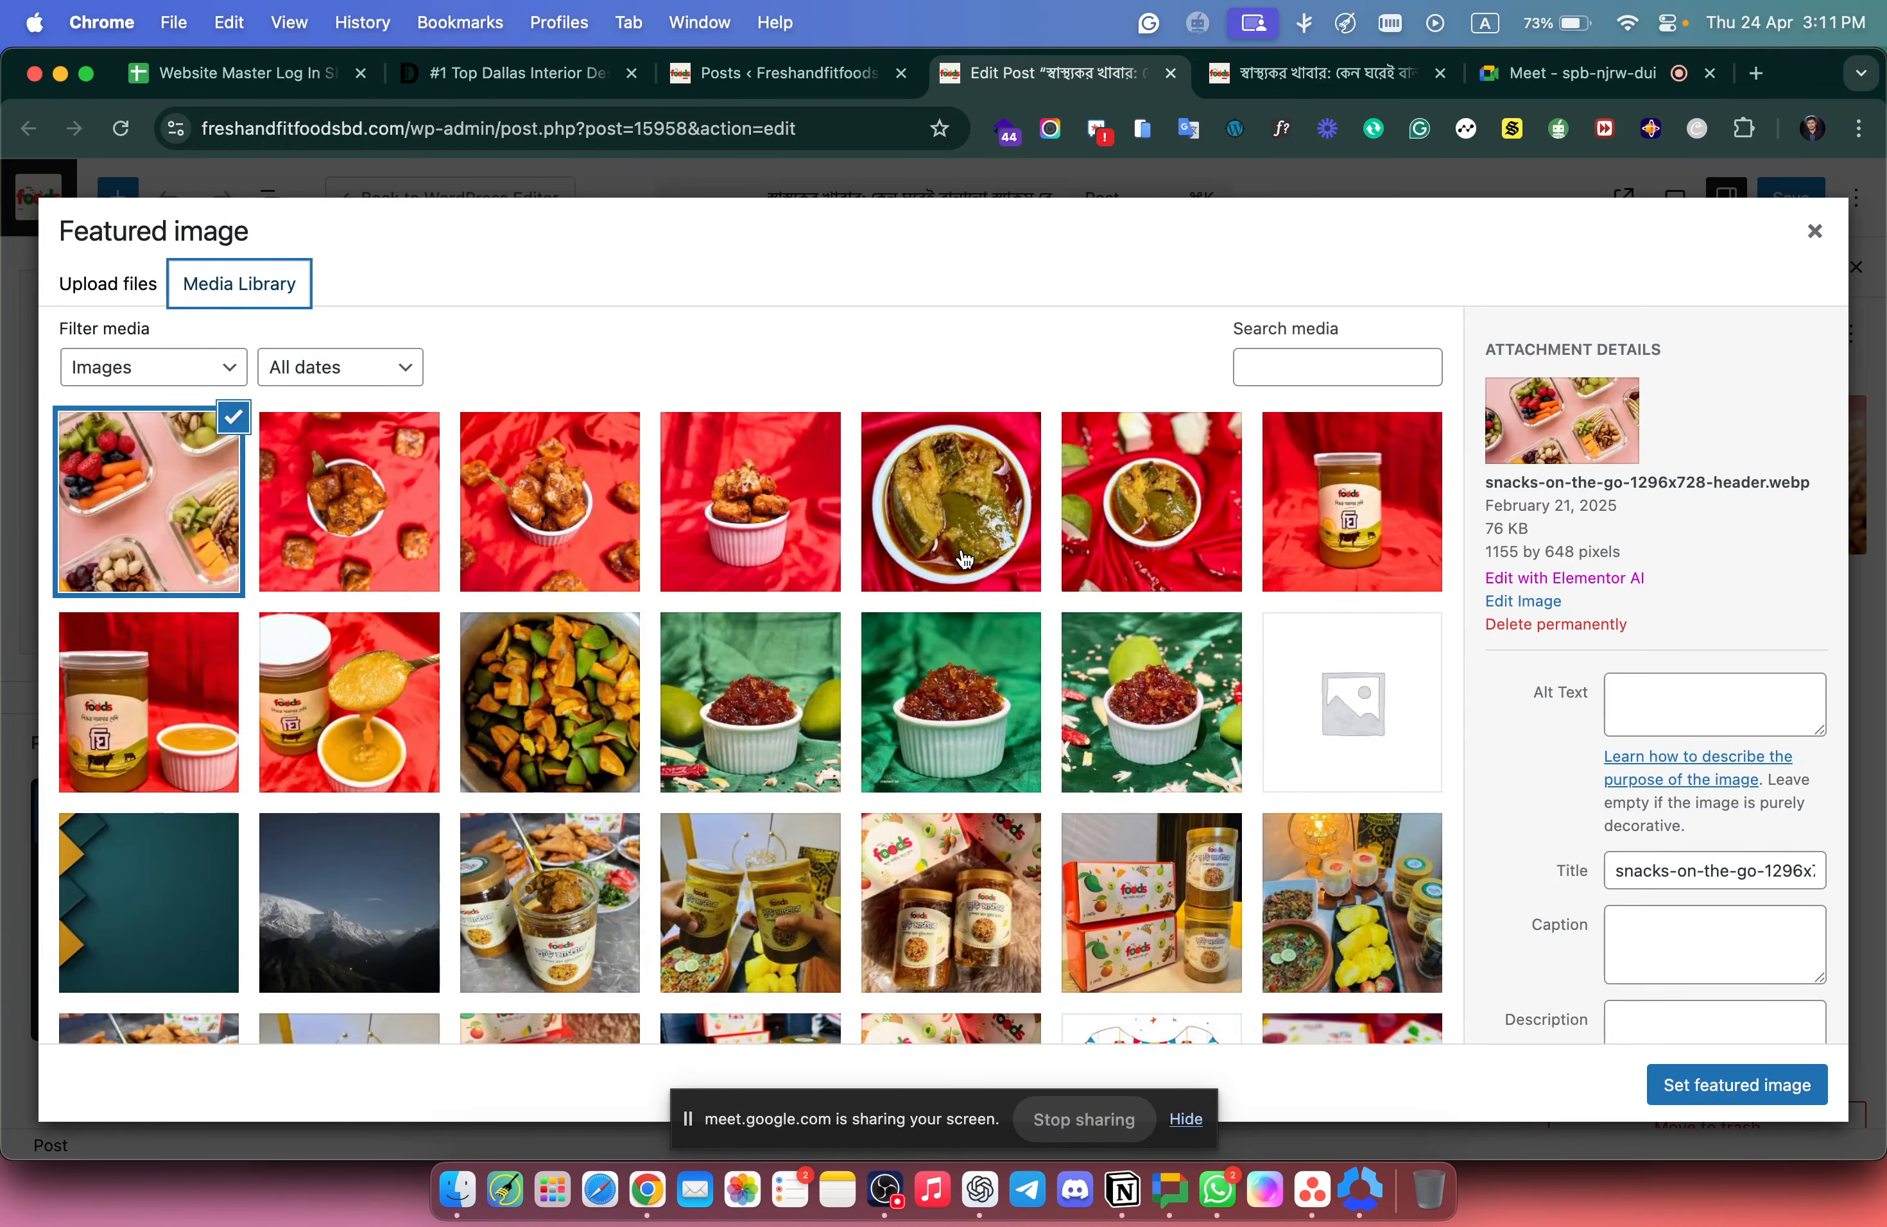
pyautogui.click(1819, 236)
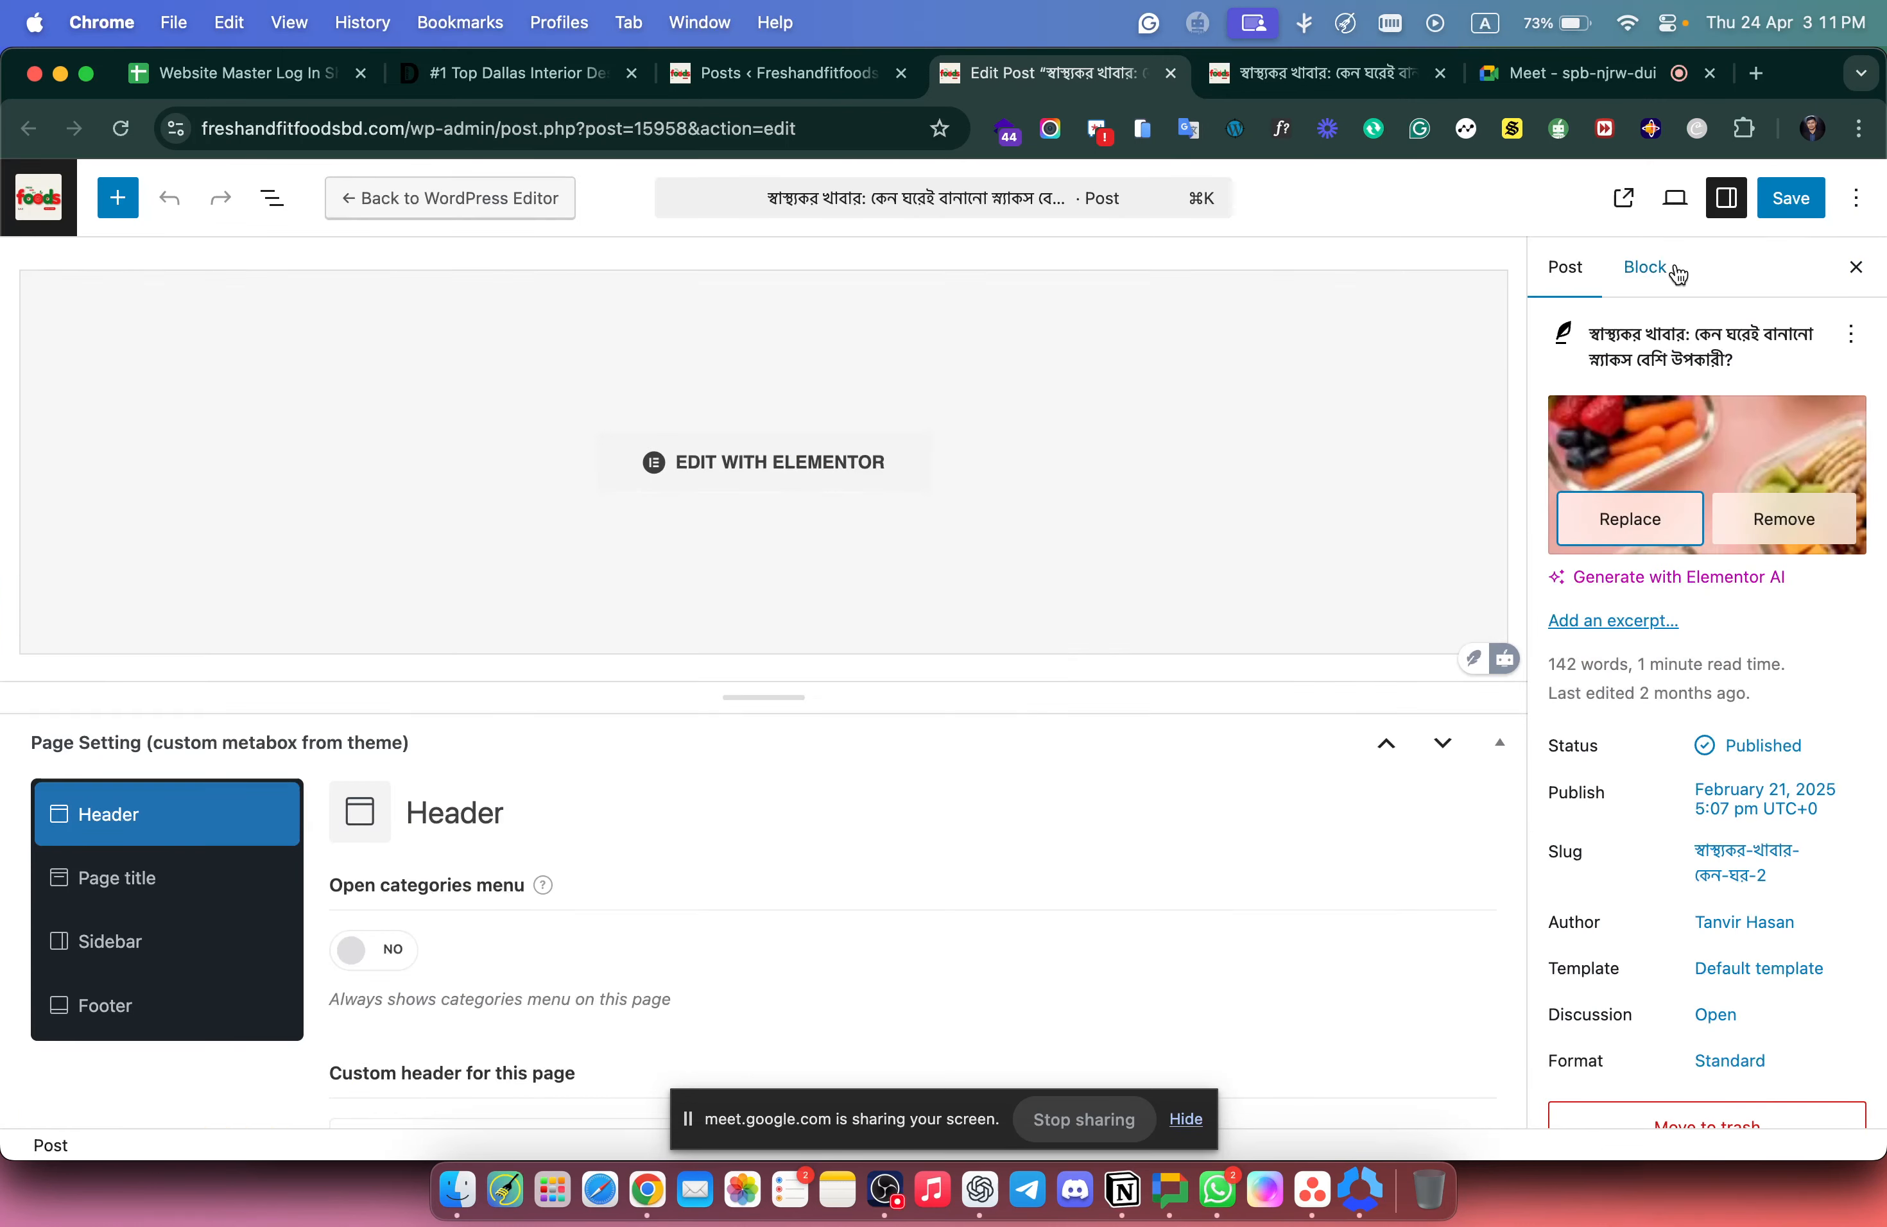
# Open the list of all products and close the browser tabs with the post editor and the live post.
pyautogui.click(785, 86)
pyautogui.moveTo(88, 717)
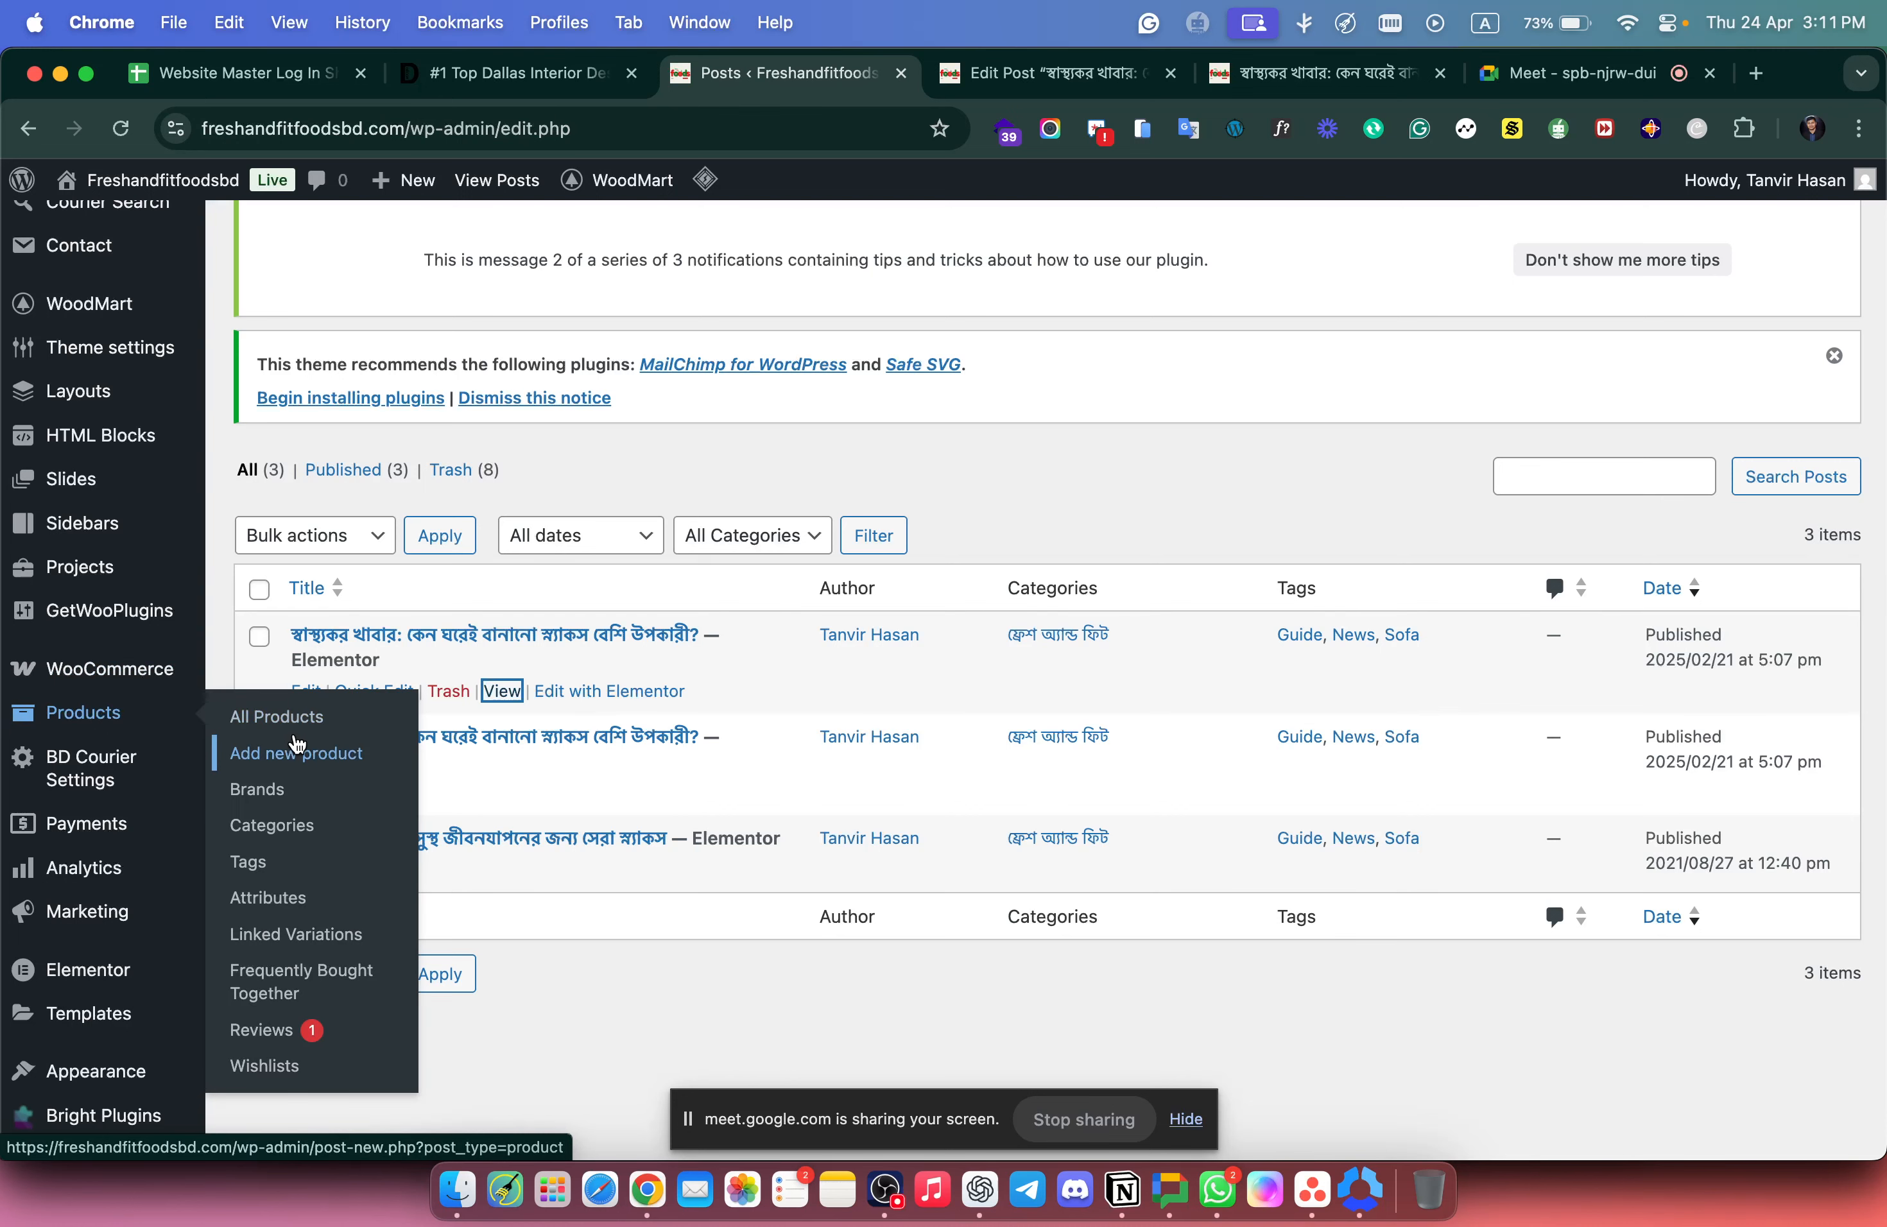
pyautogui.click(303, 715)
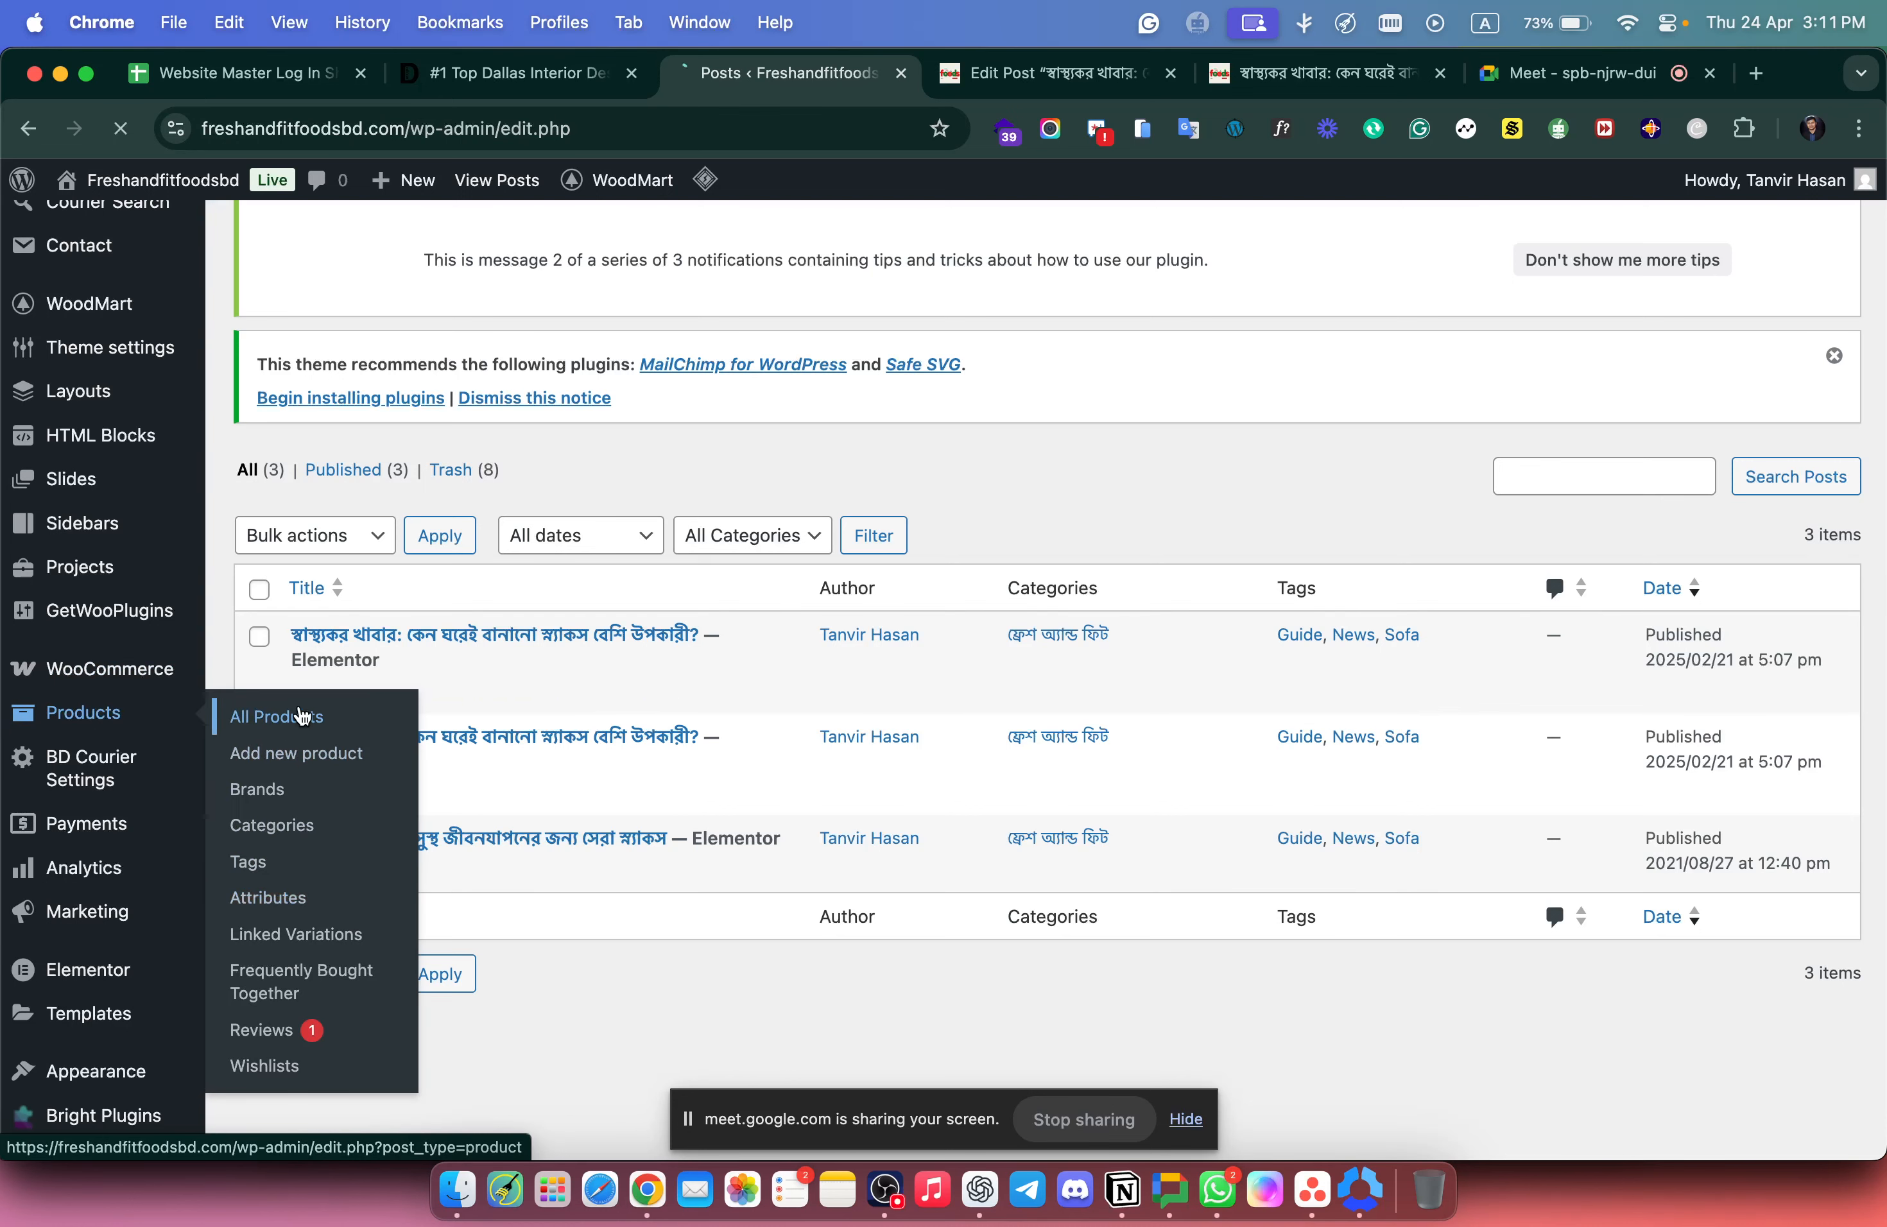
pyautogui.click(1170, 72)
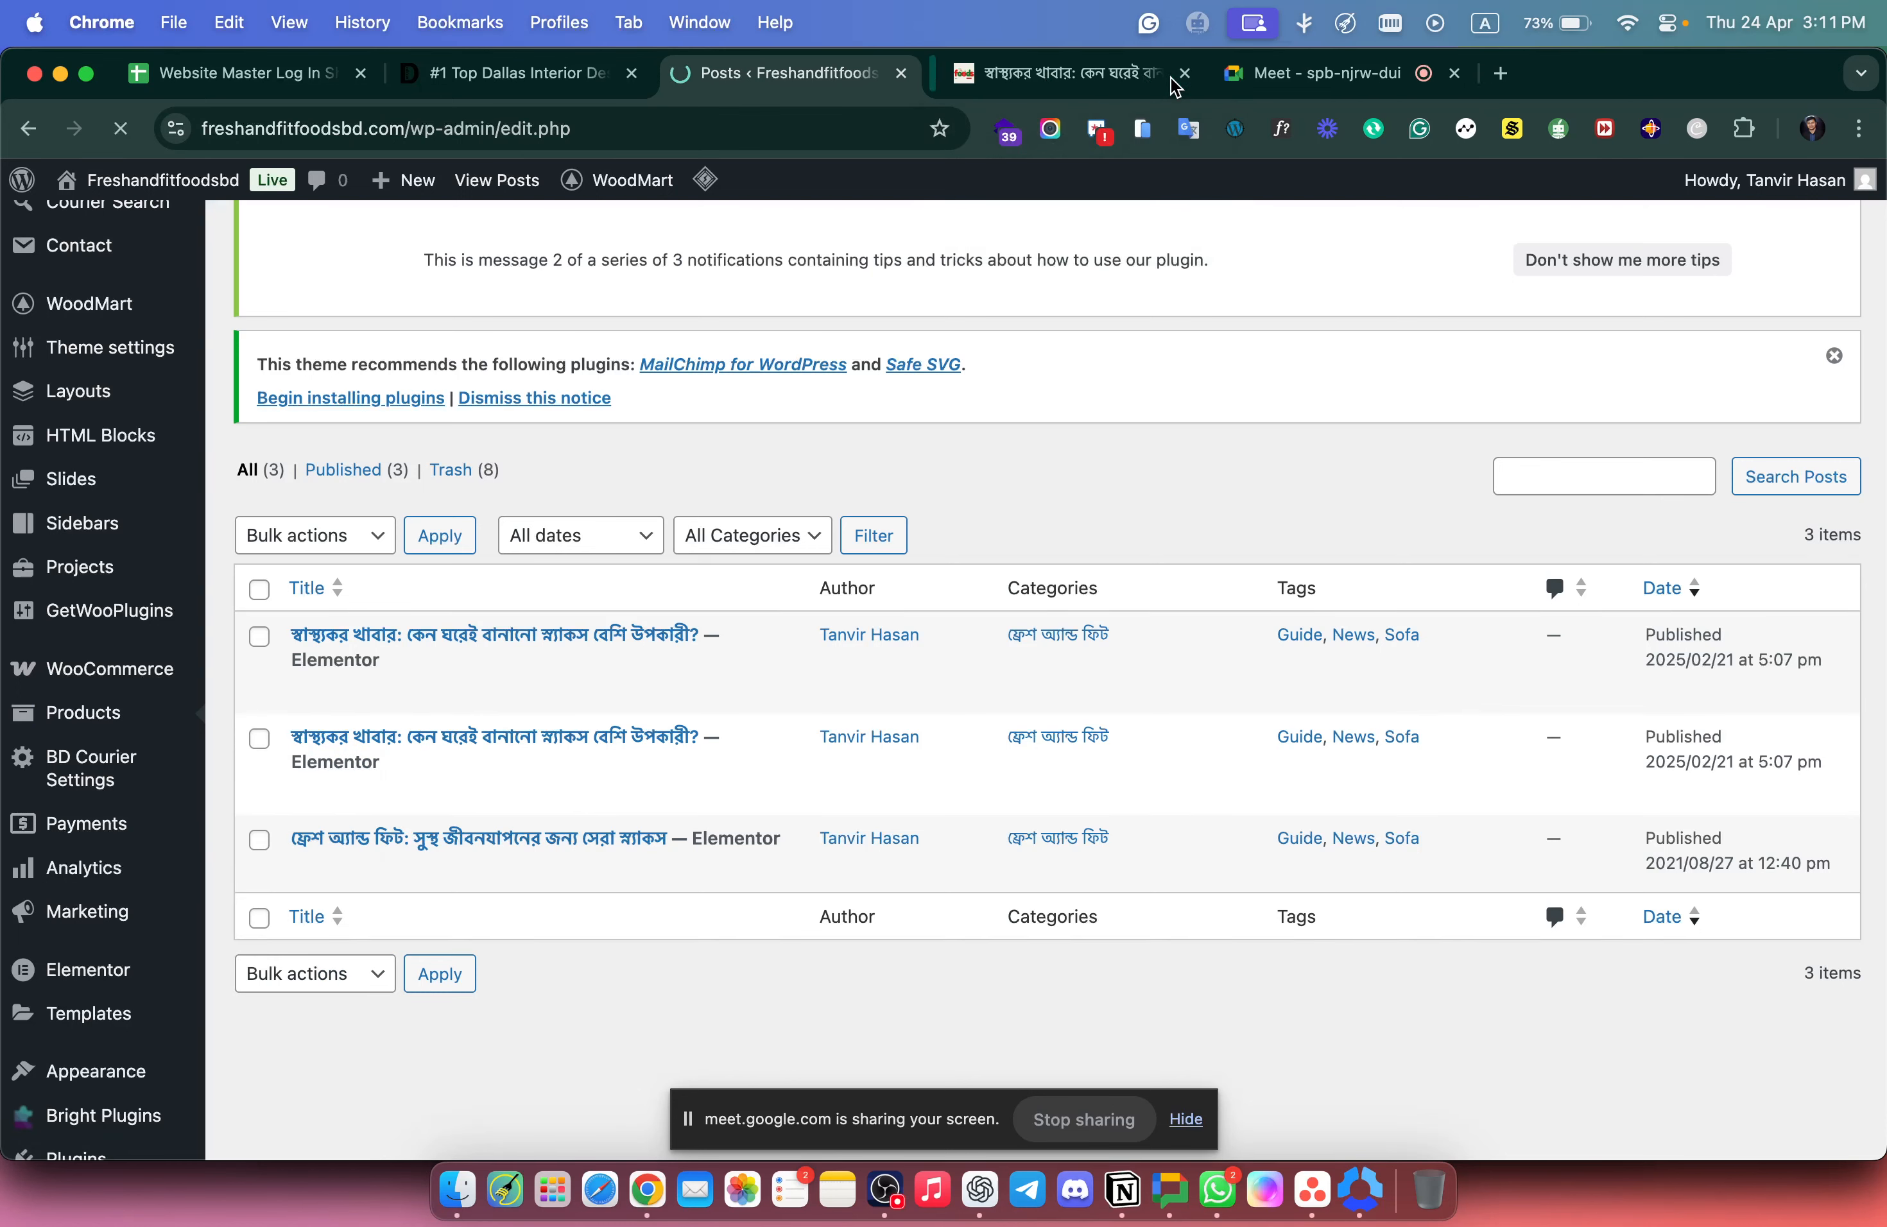
pyautogui.click(1180, 74)
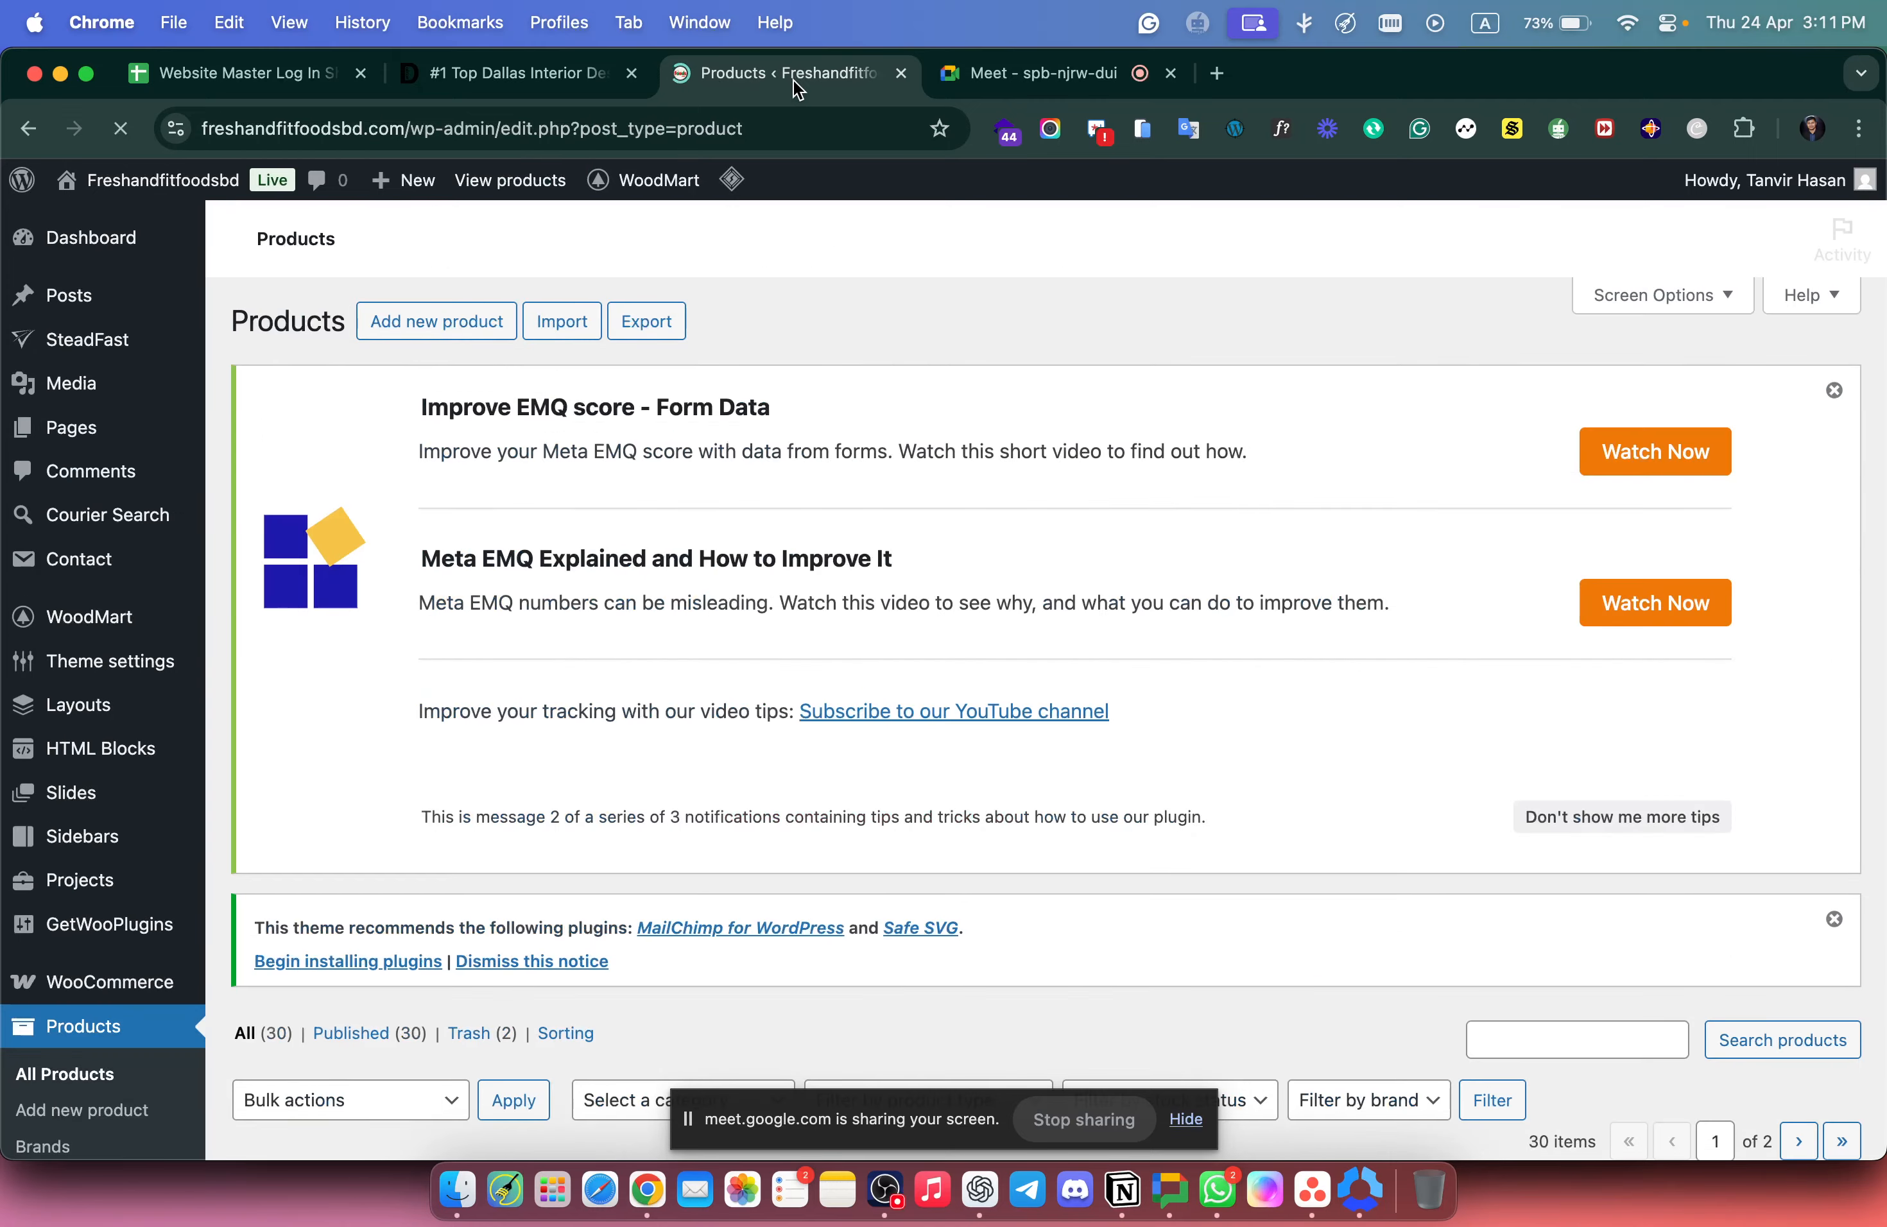
# Open the product ফ্রেশ কাঁচা আম এর তেলের আঁচার(টক-ঝাল-মিষ্টি) for editing and dismiss the Meta EMQ tips notice.
pyautogui.scroll(-8, 819, 398)
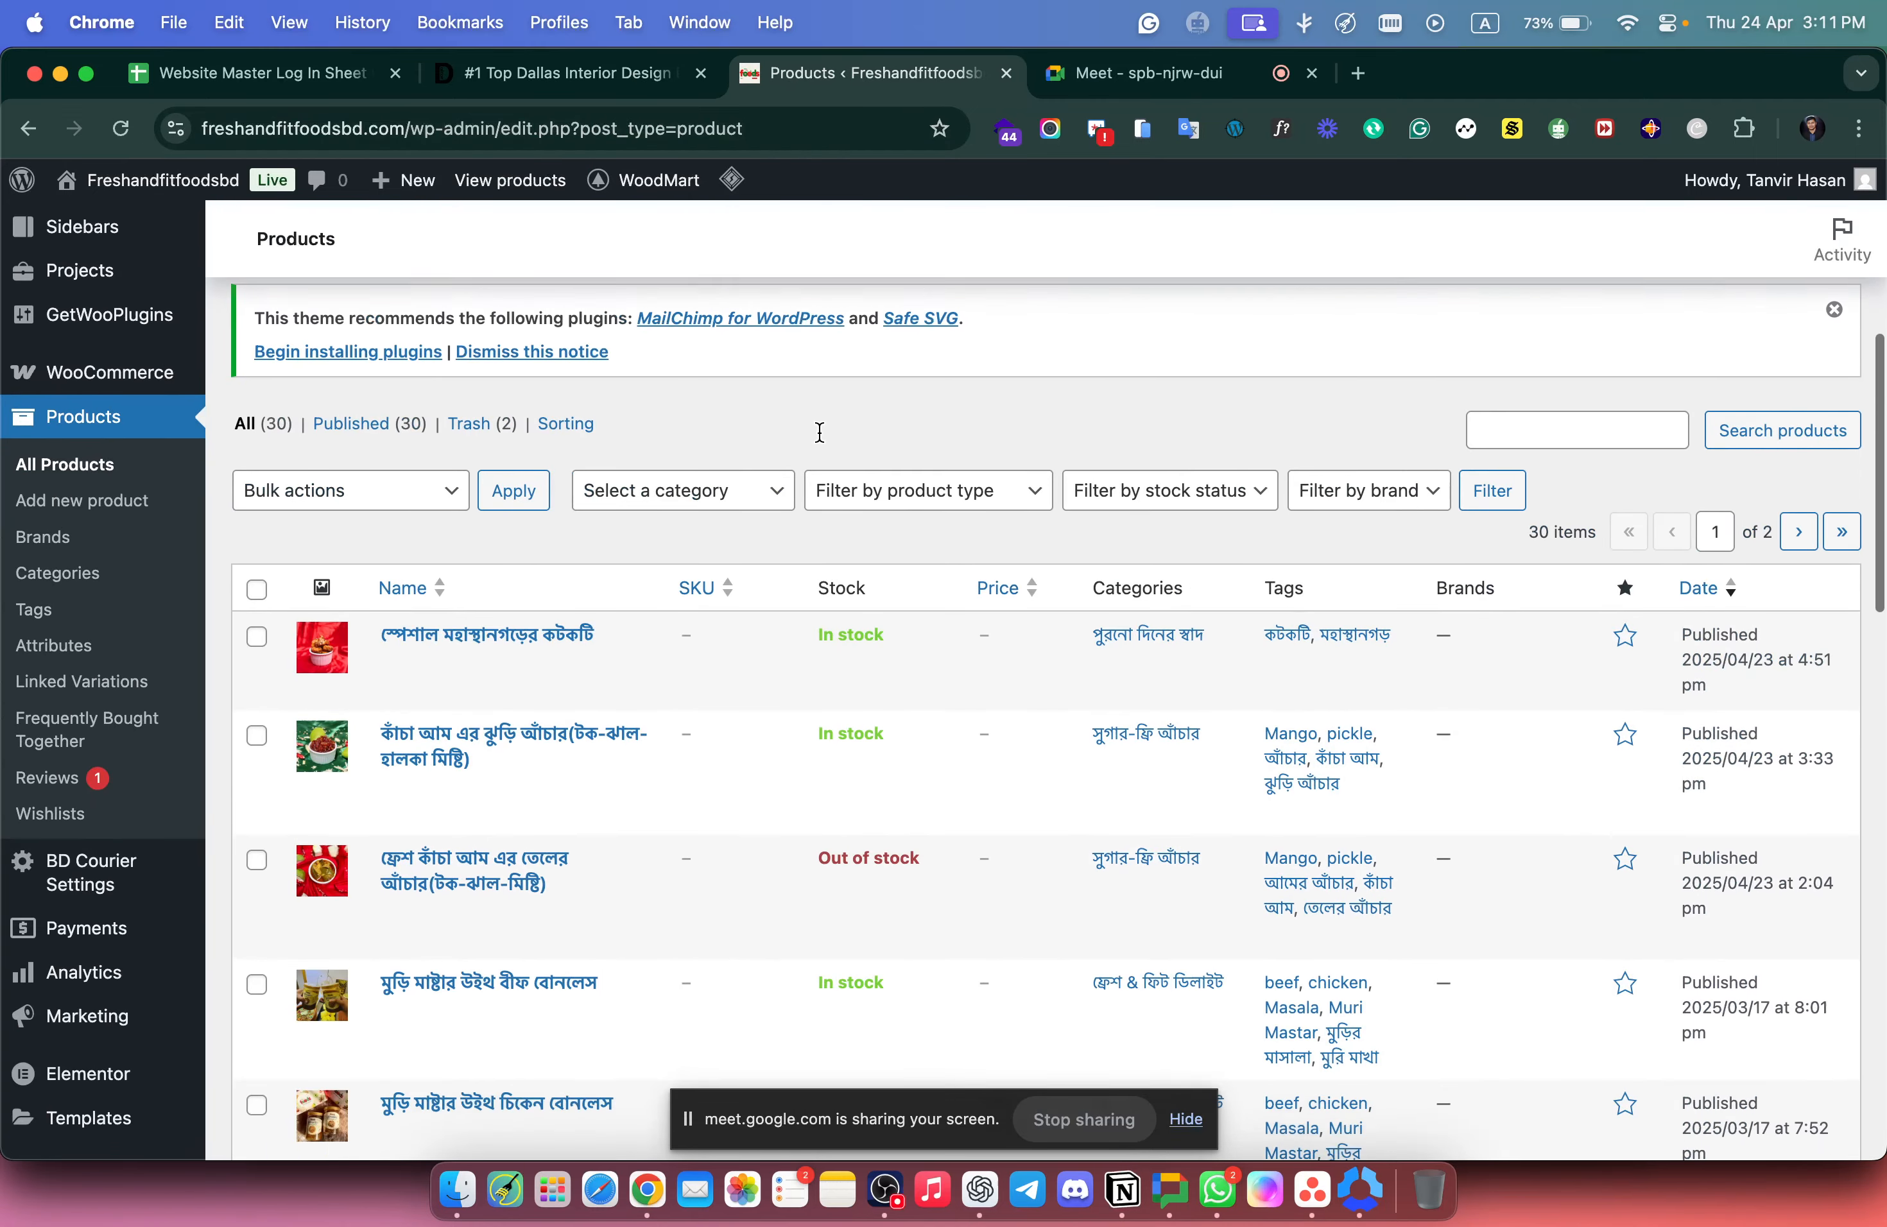
pyautogui.scroll(-1, 818, 431)
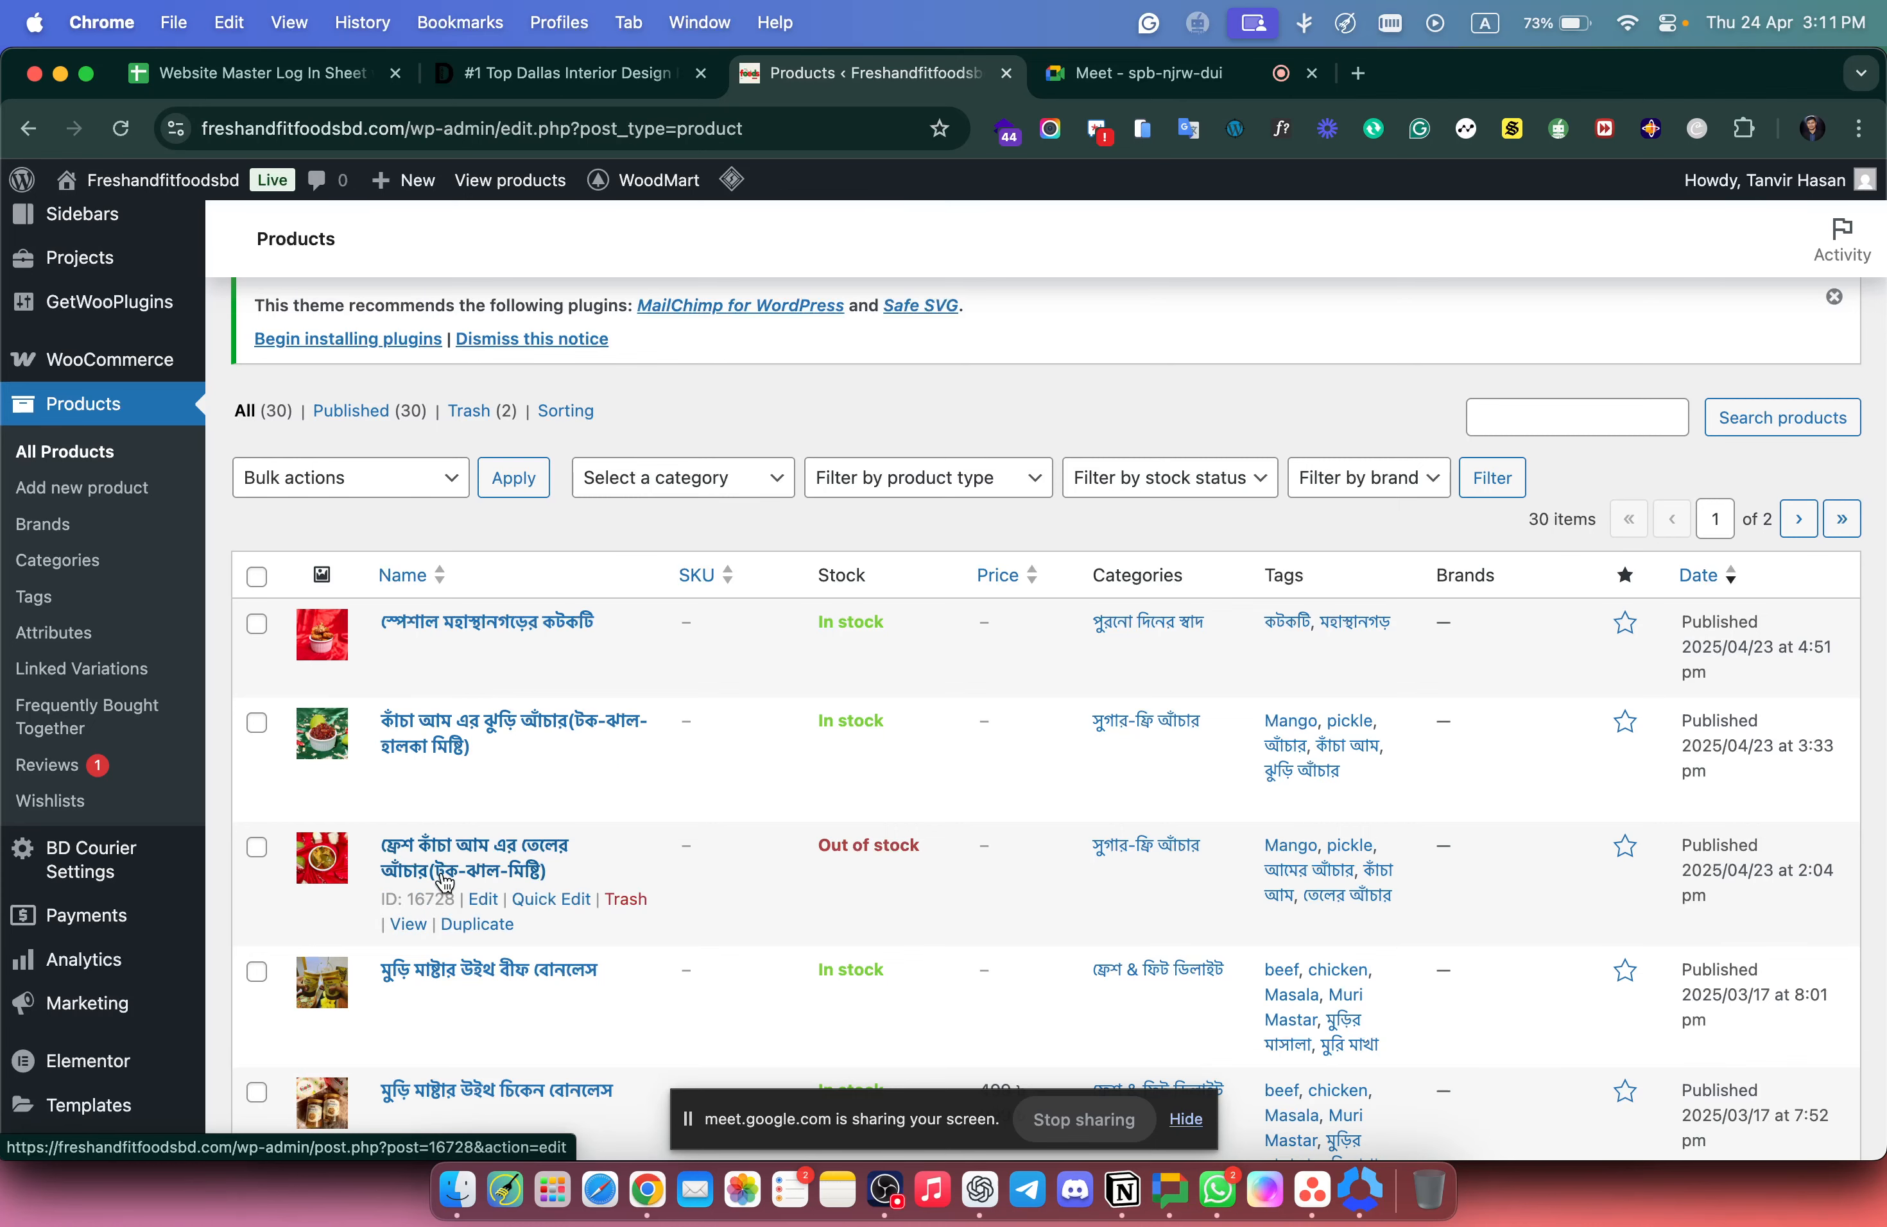
pyautogui.click(483, 898)
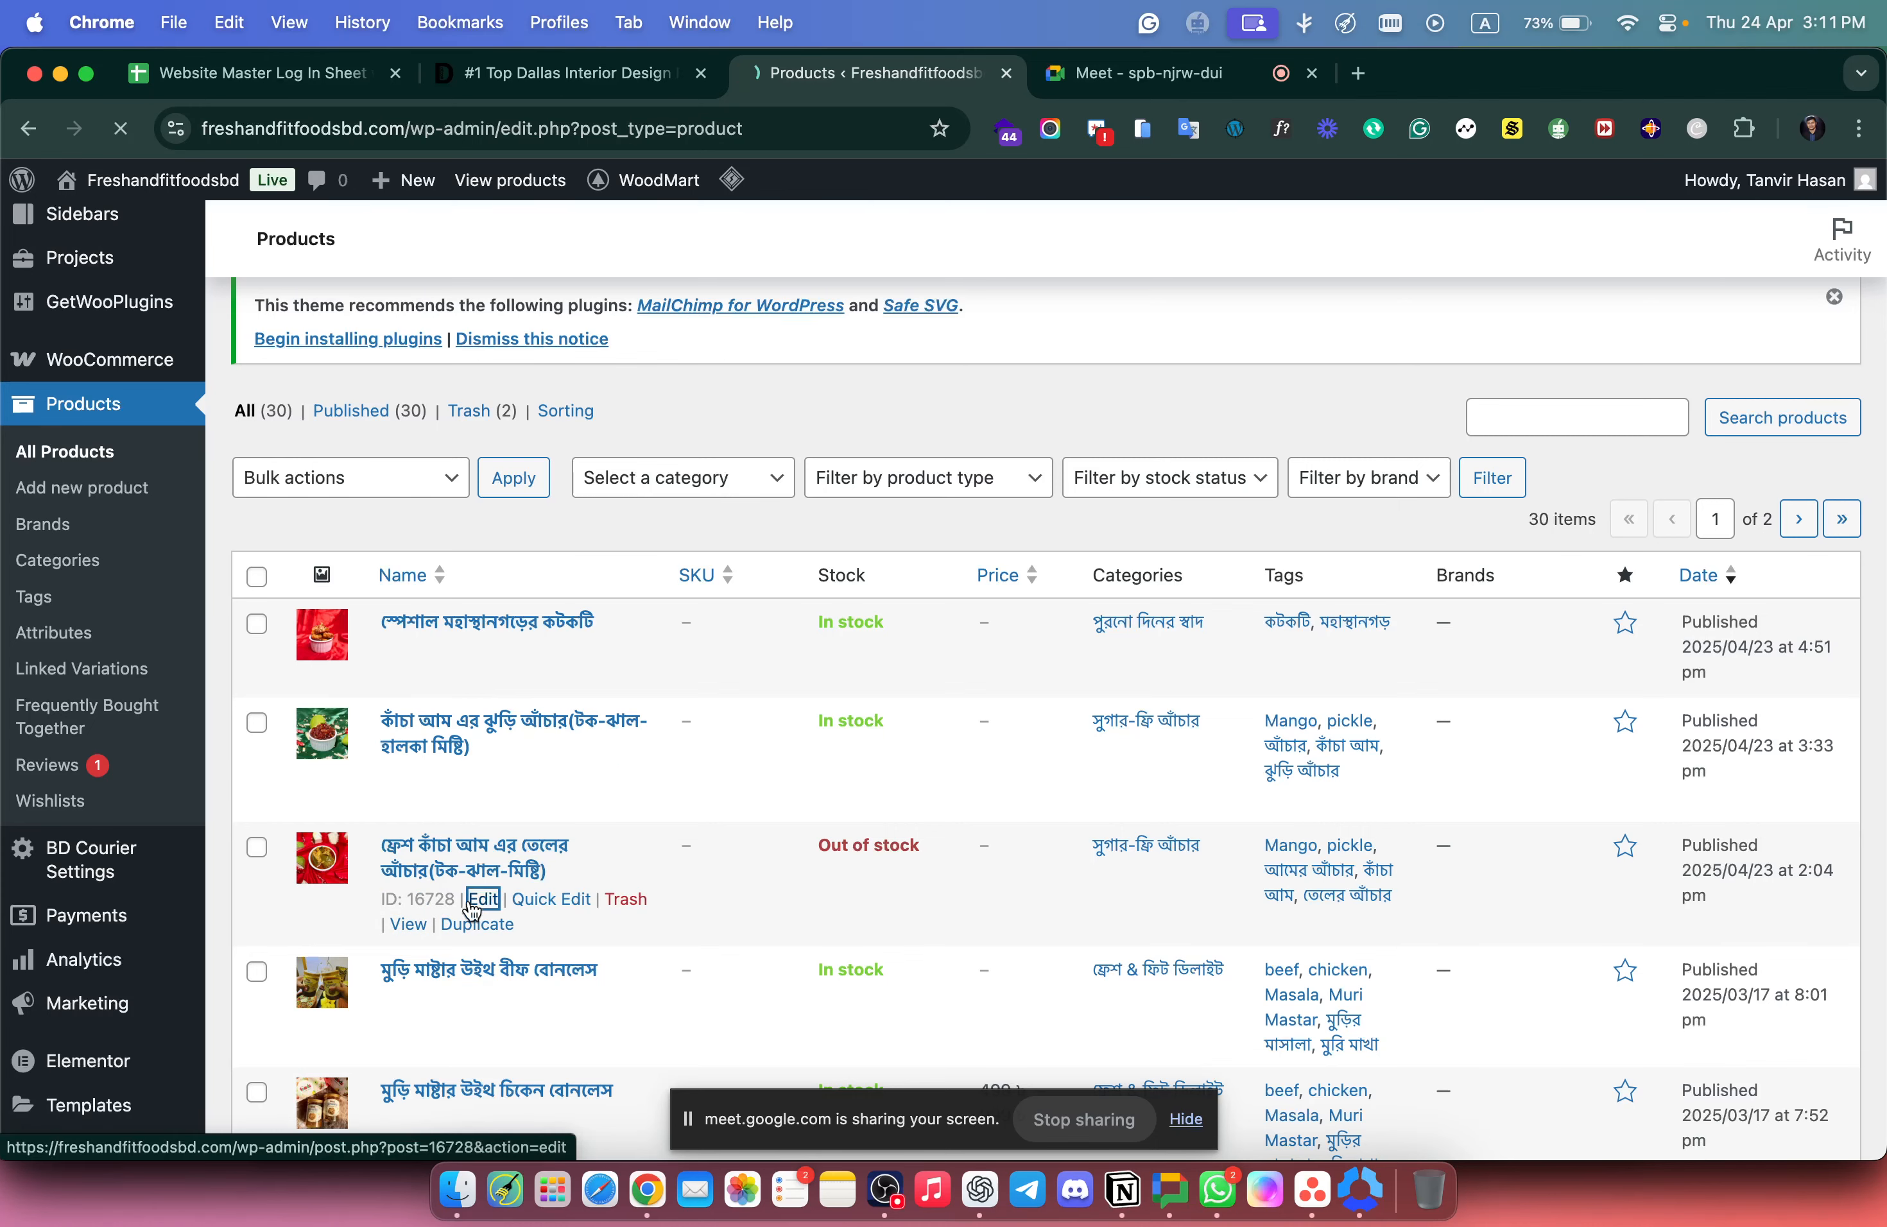
pyautogui.scroll(-3, 654, 793)
pyautogui.scroll(-1, 654, 792)
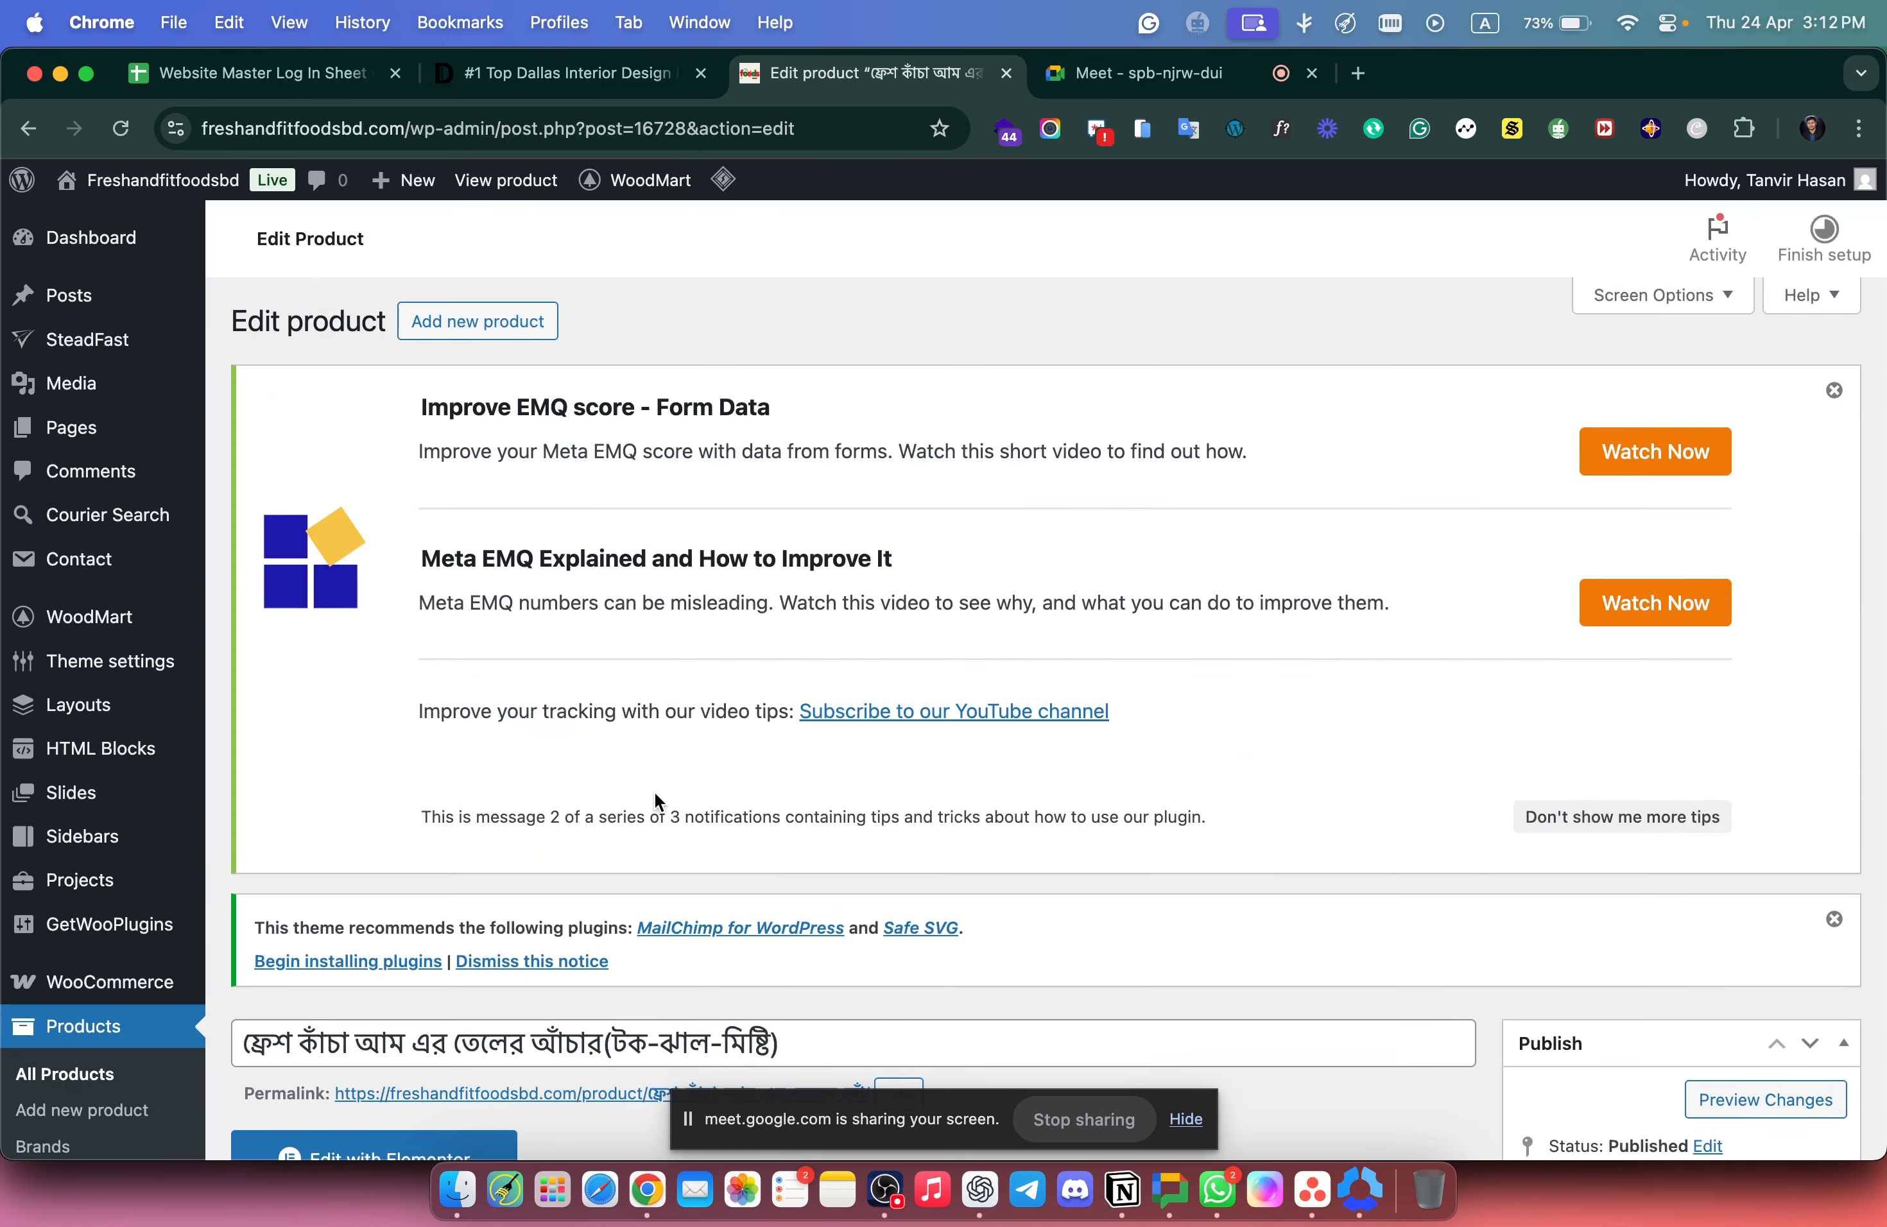
pyautogui.click(1834, 391)
# In the product data, mark the Weight attribute as used for variations and save the attributes.
pyautogui.scroll(-6, 1364, 537)
pyautogui.scroll(-4, 1365, 540)
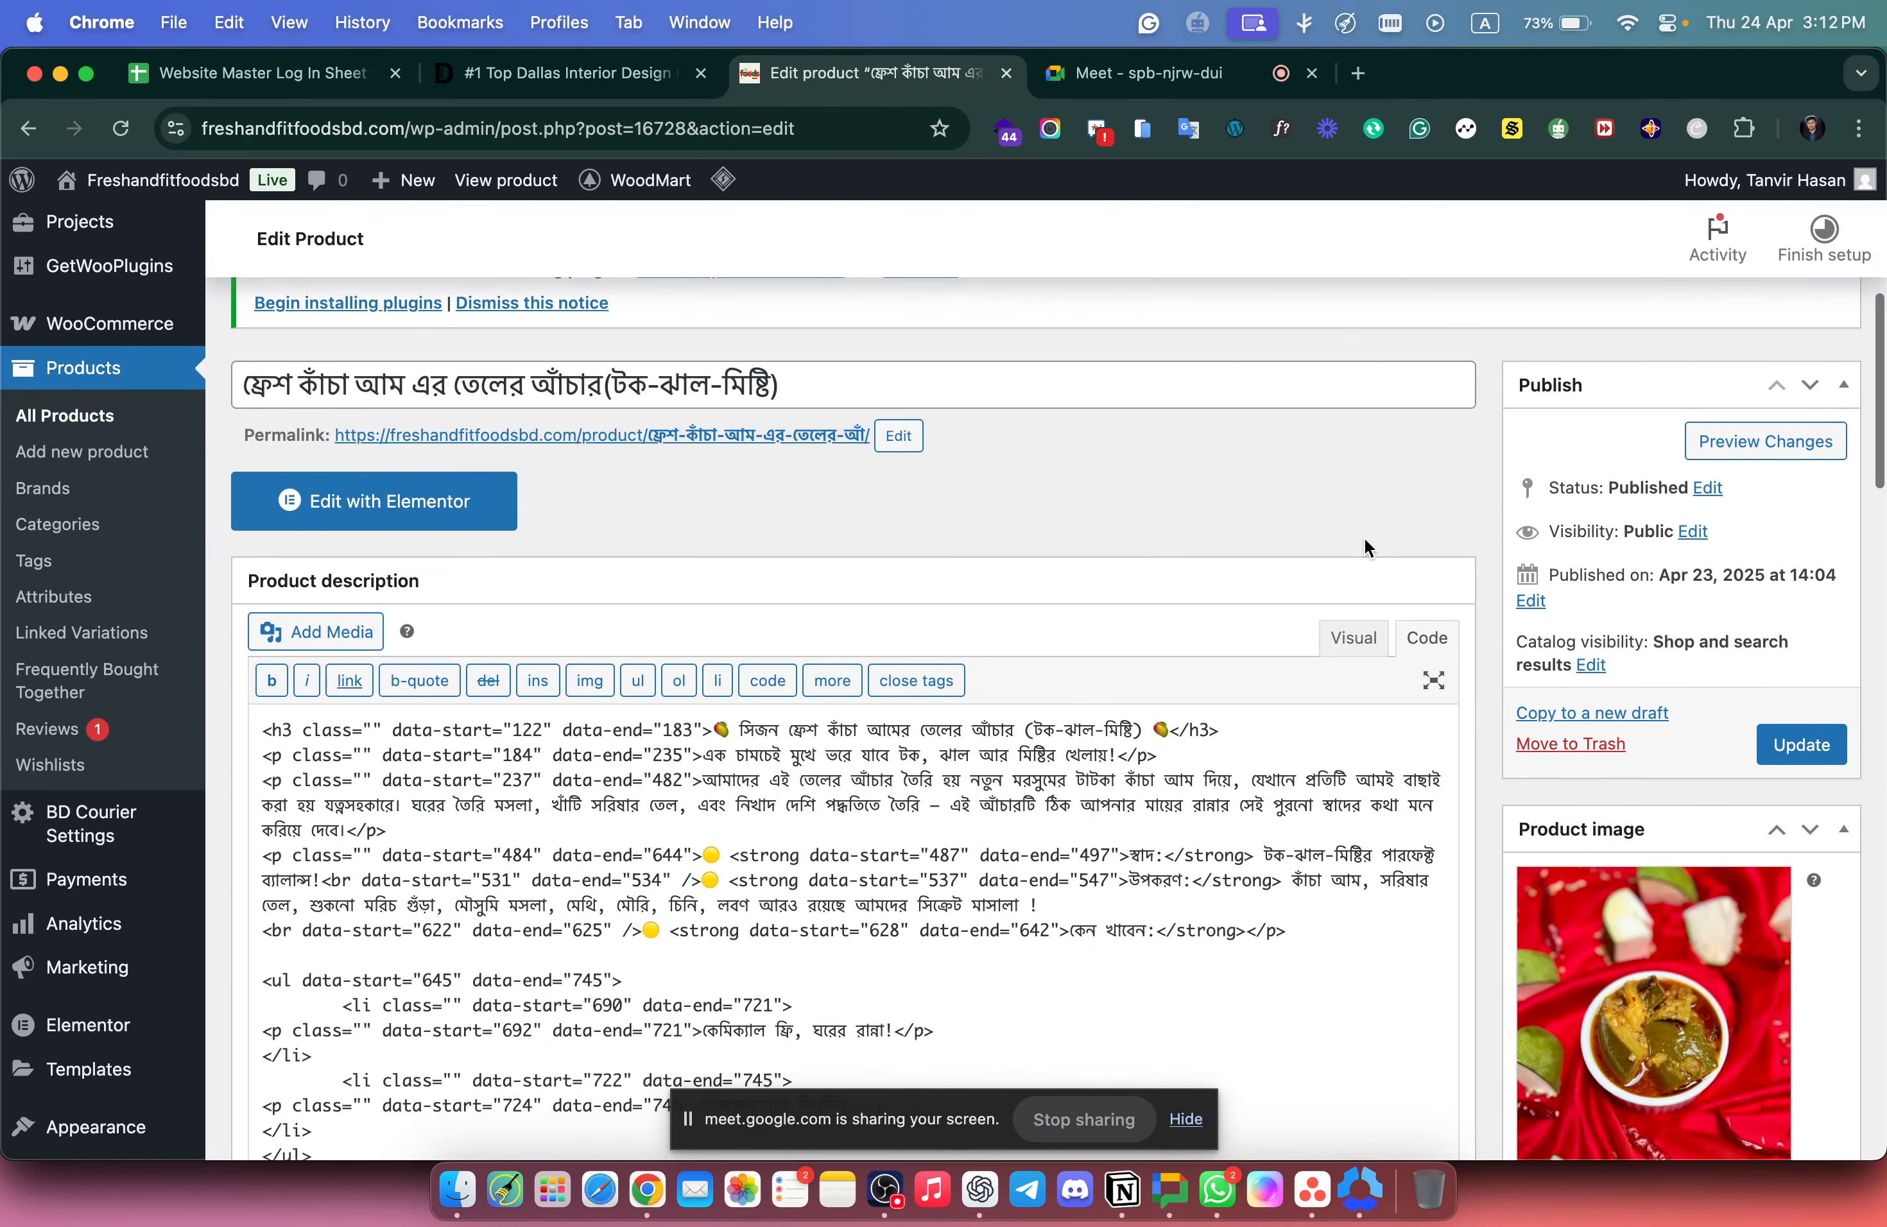
pyautogui.scroll(-7, 1365, 542)
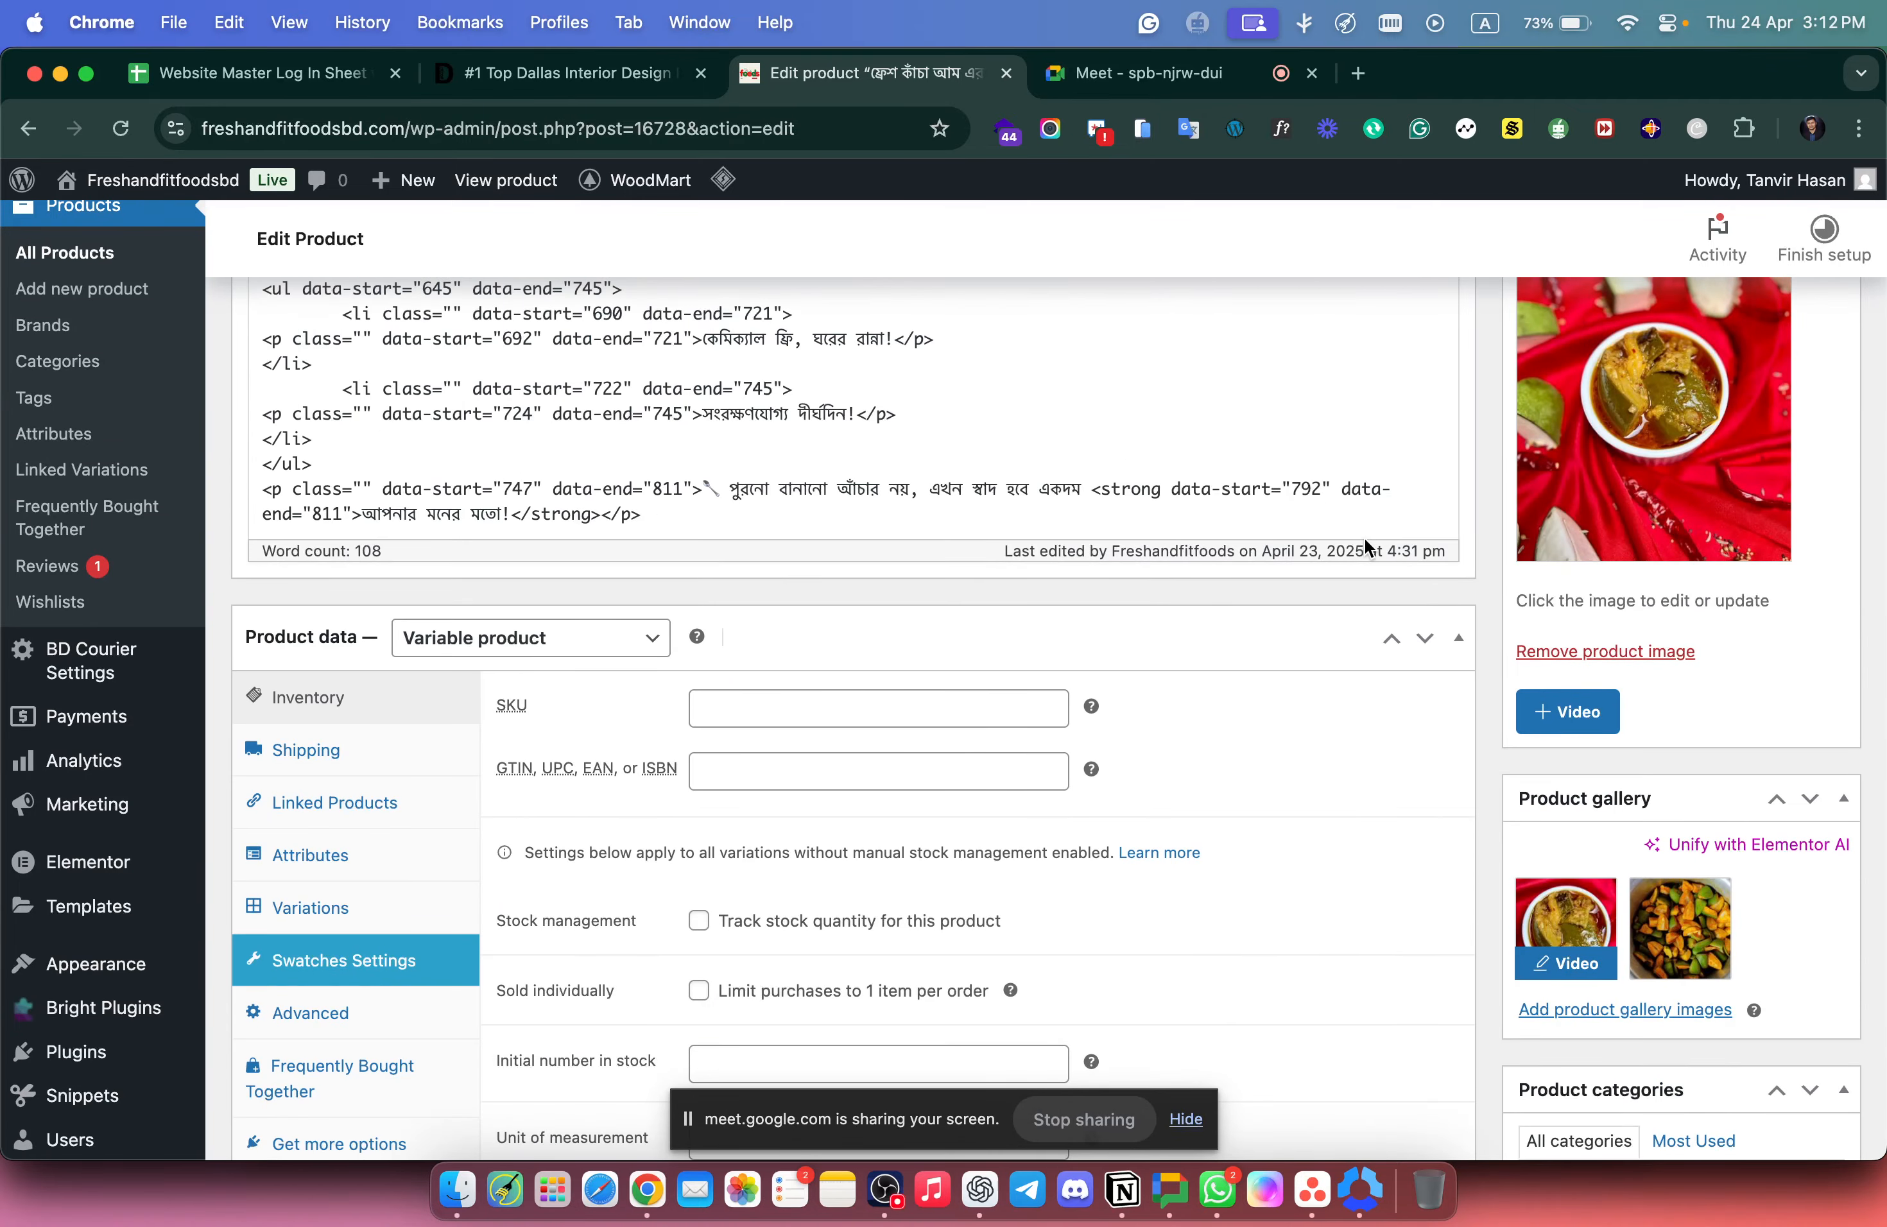
pyautogui.scroll(-2, 1364, 536)
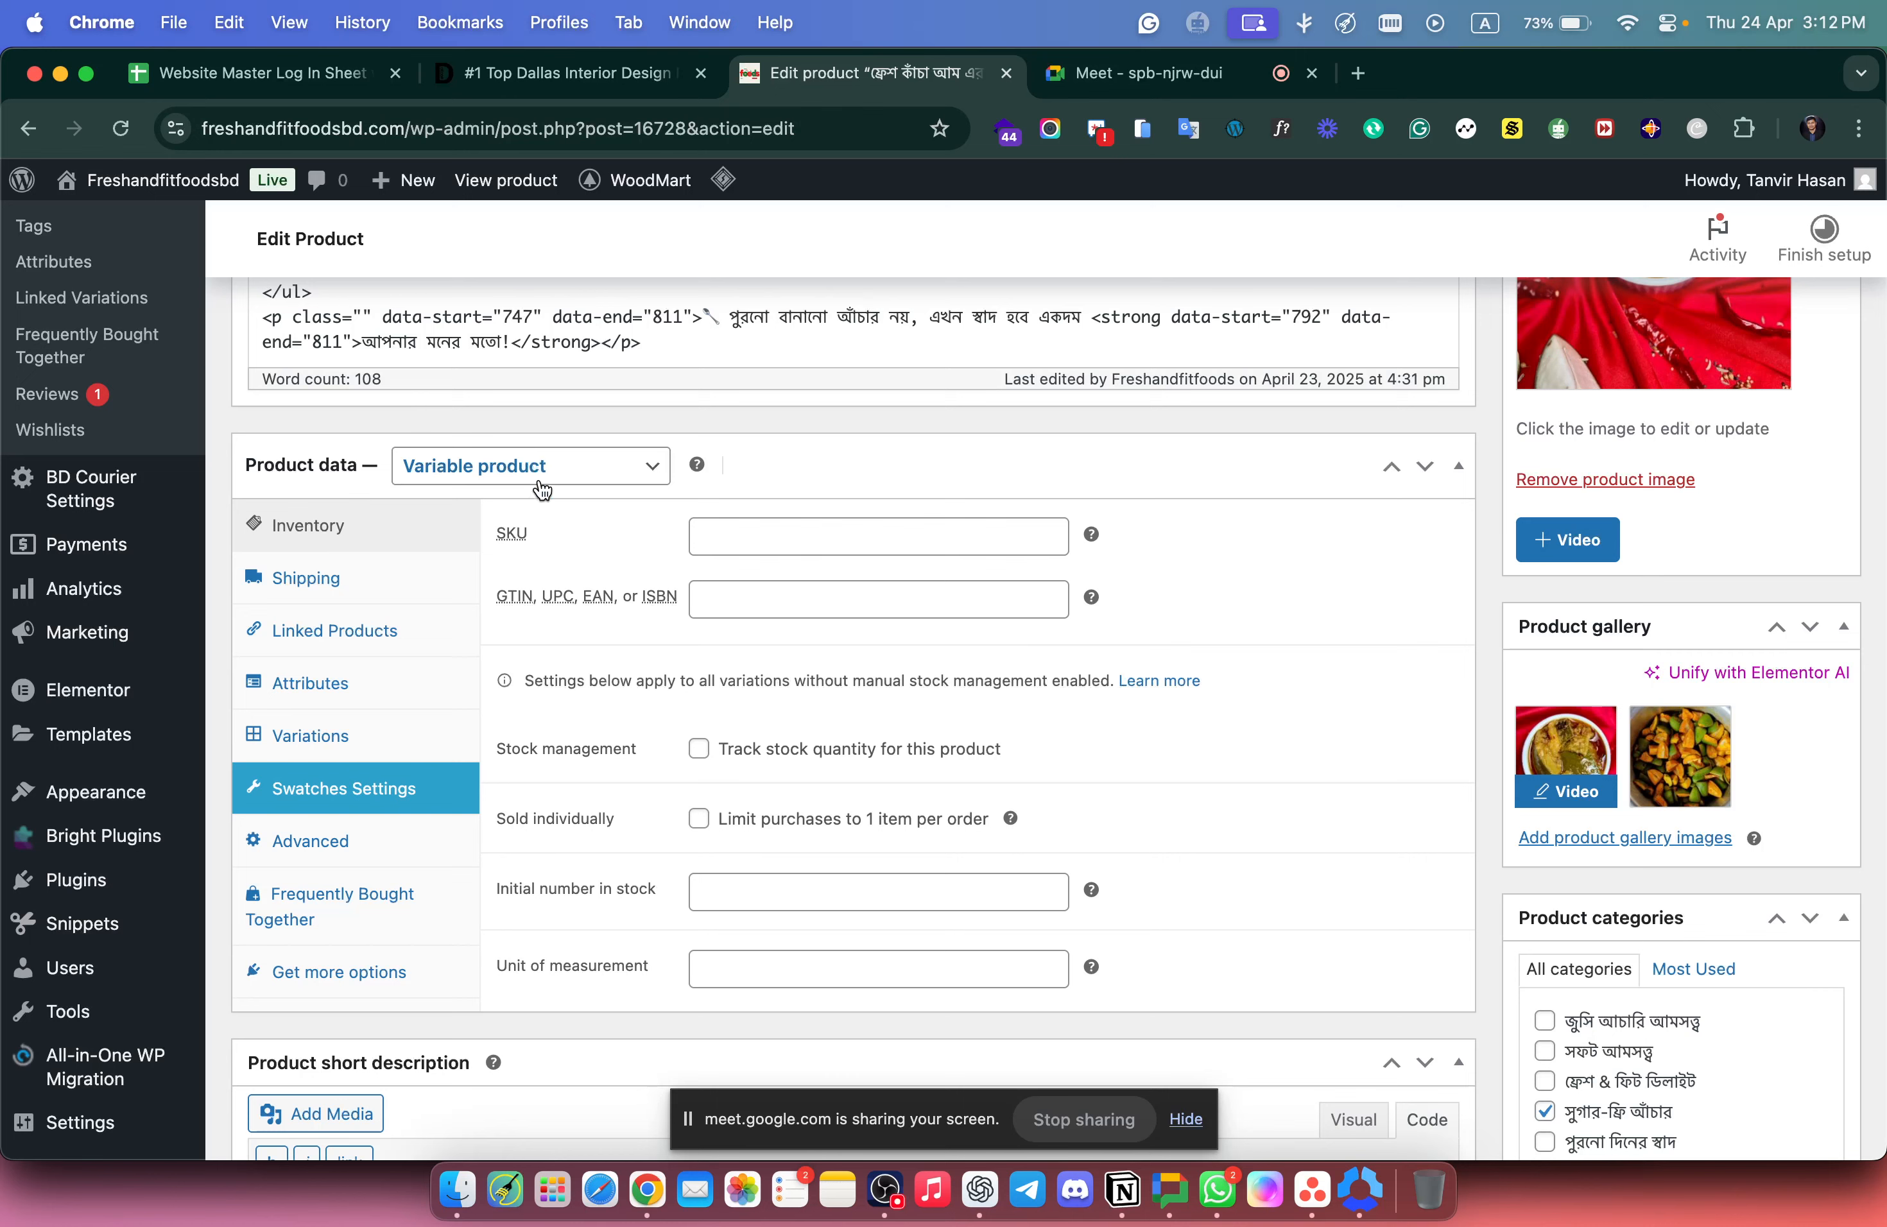
pyautogui.click(328, 733)
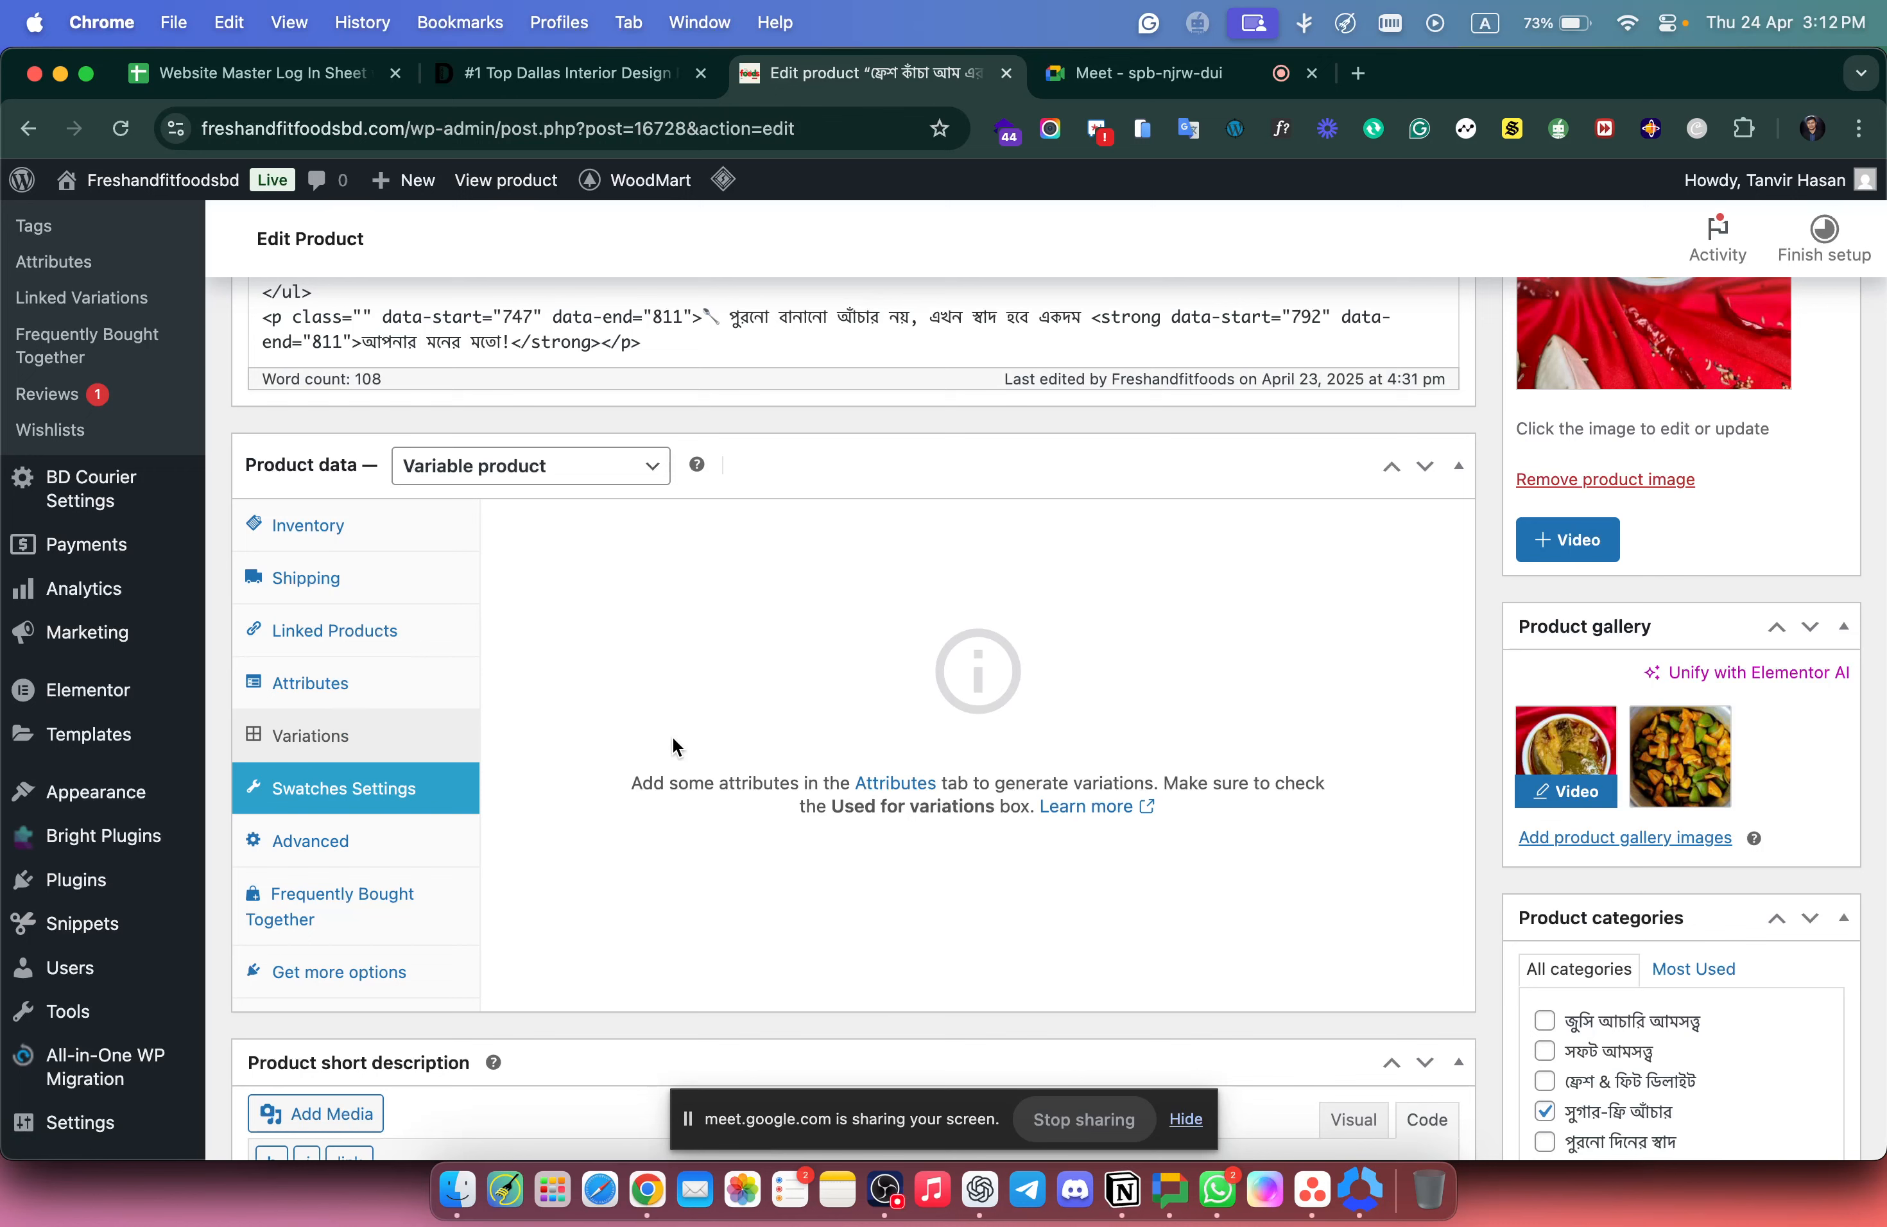
pyautogui.click(353, 708)
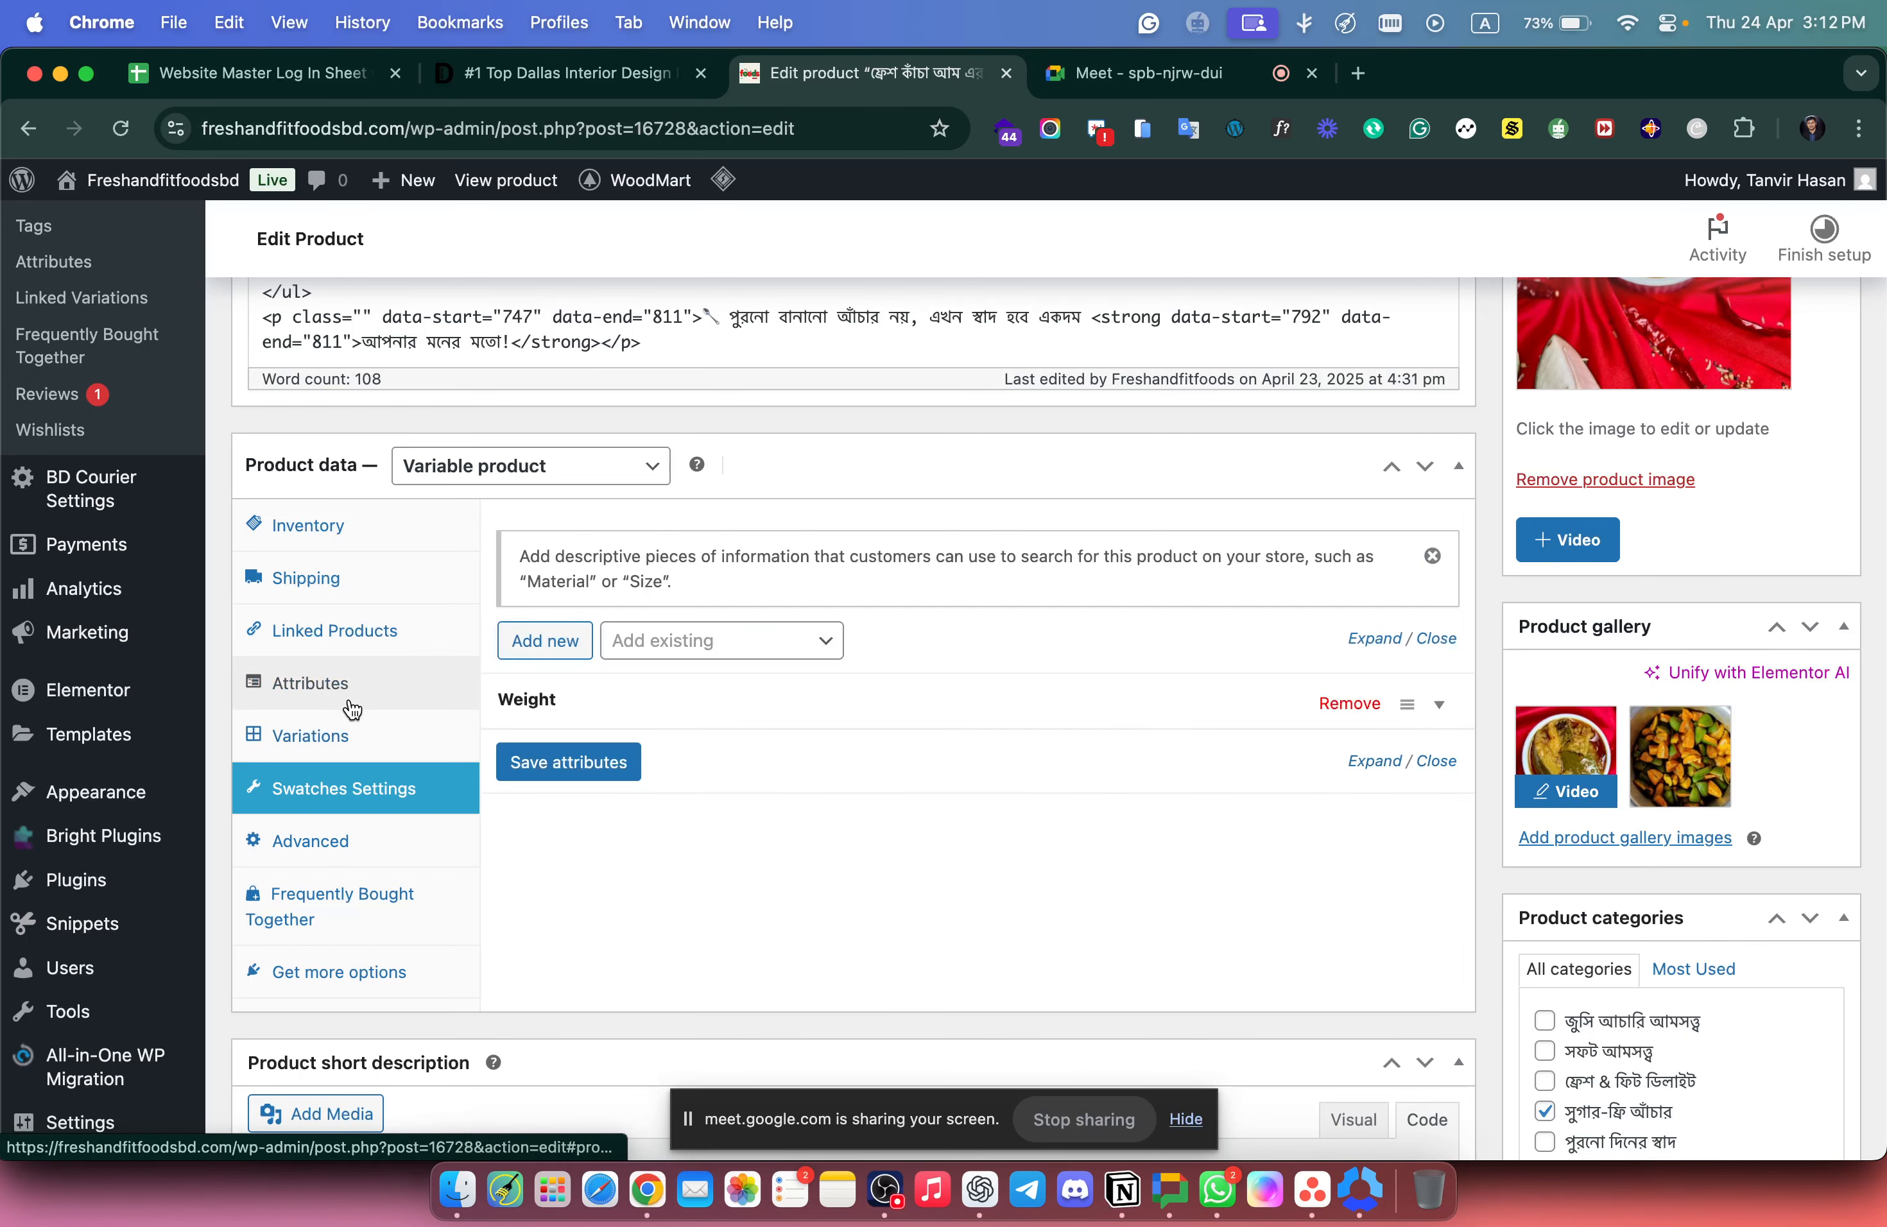
pyautogui.click(692, 727)
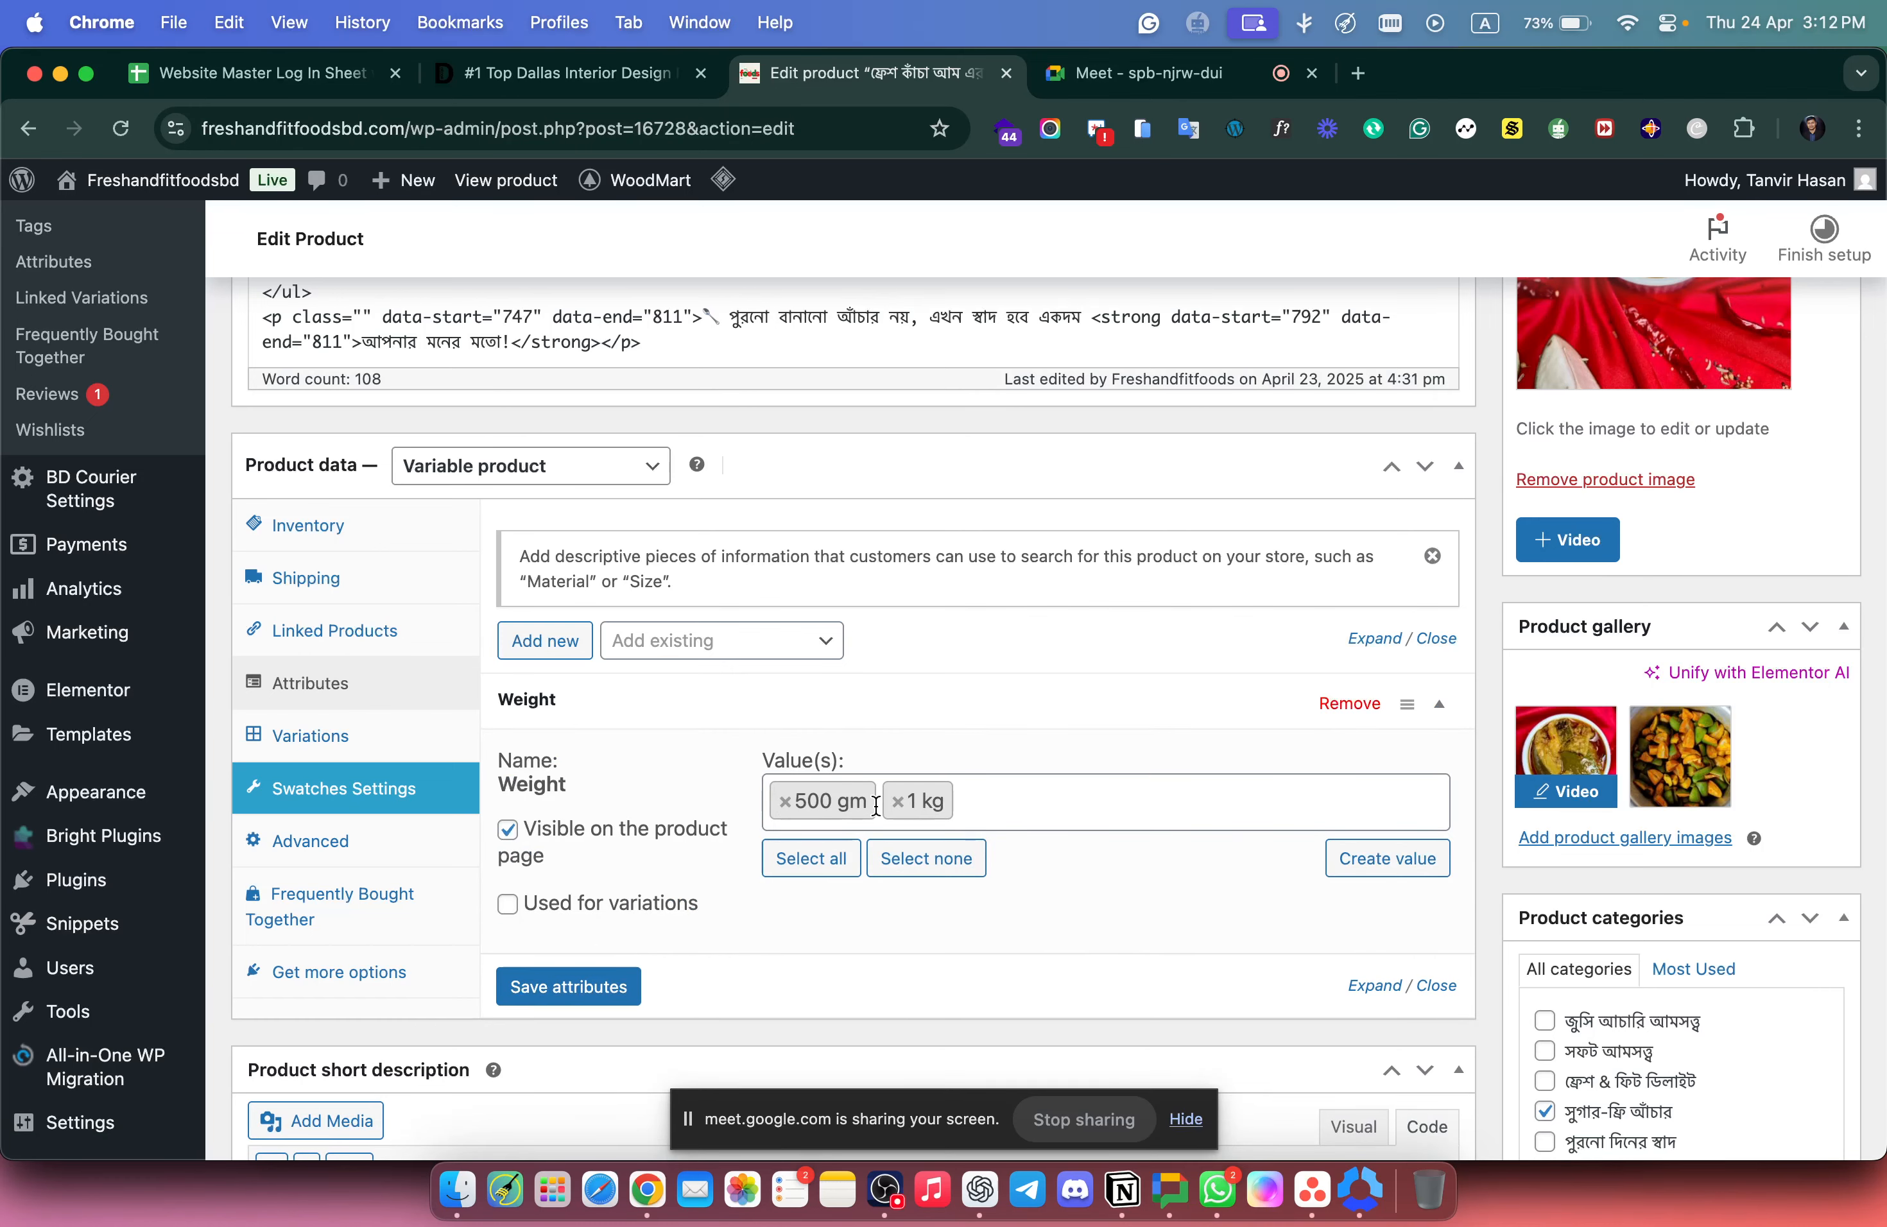
pyautogui.scroll(-3, 876, 806)
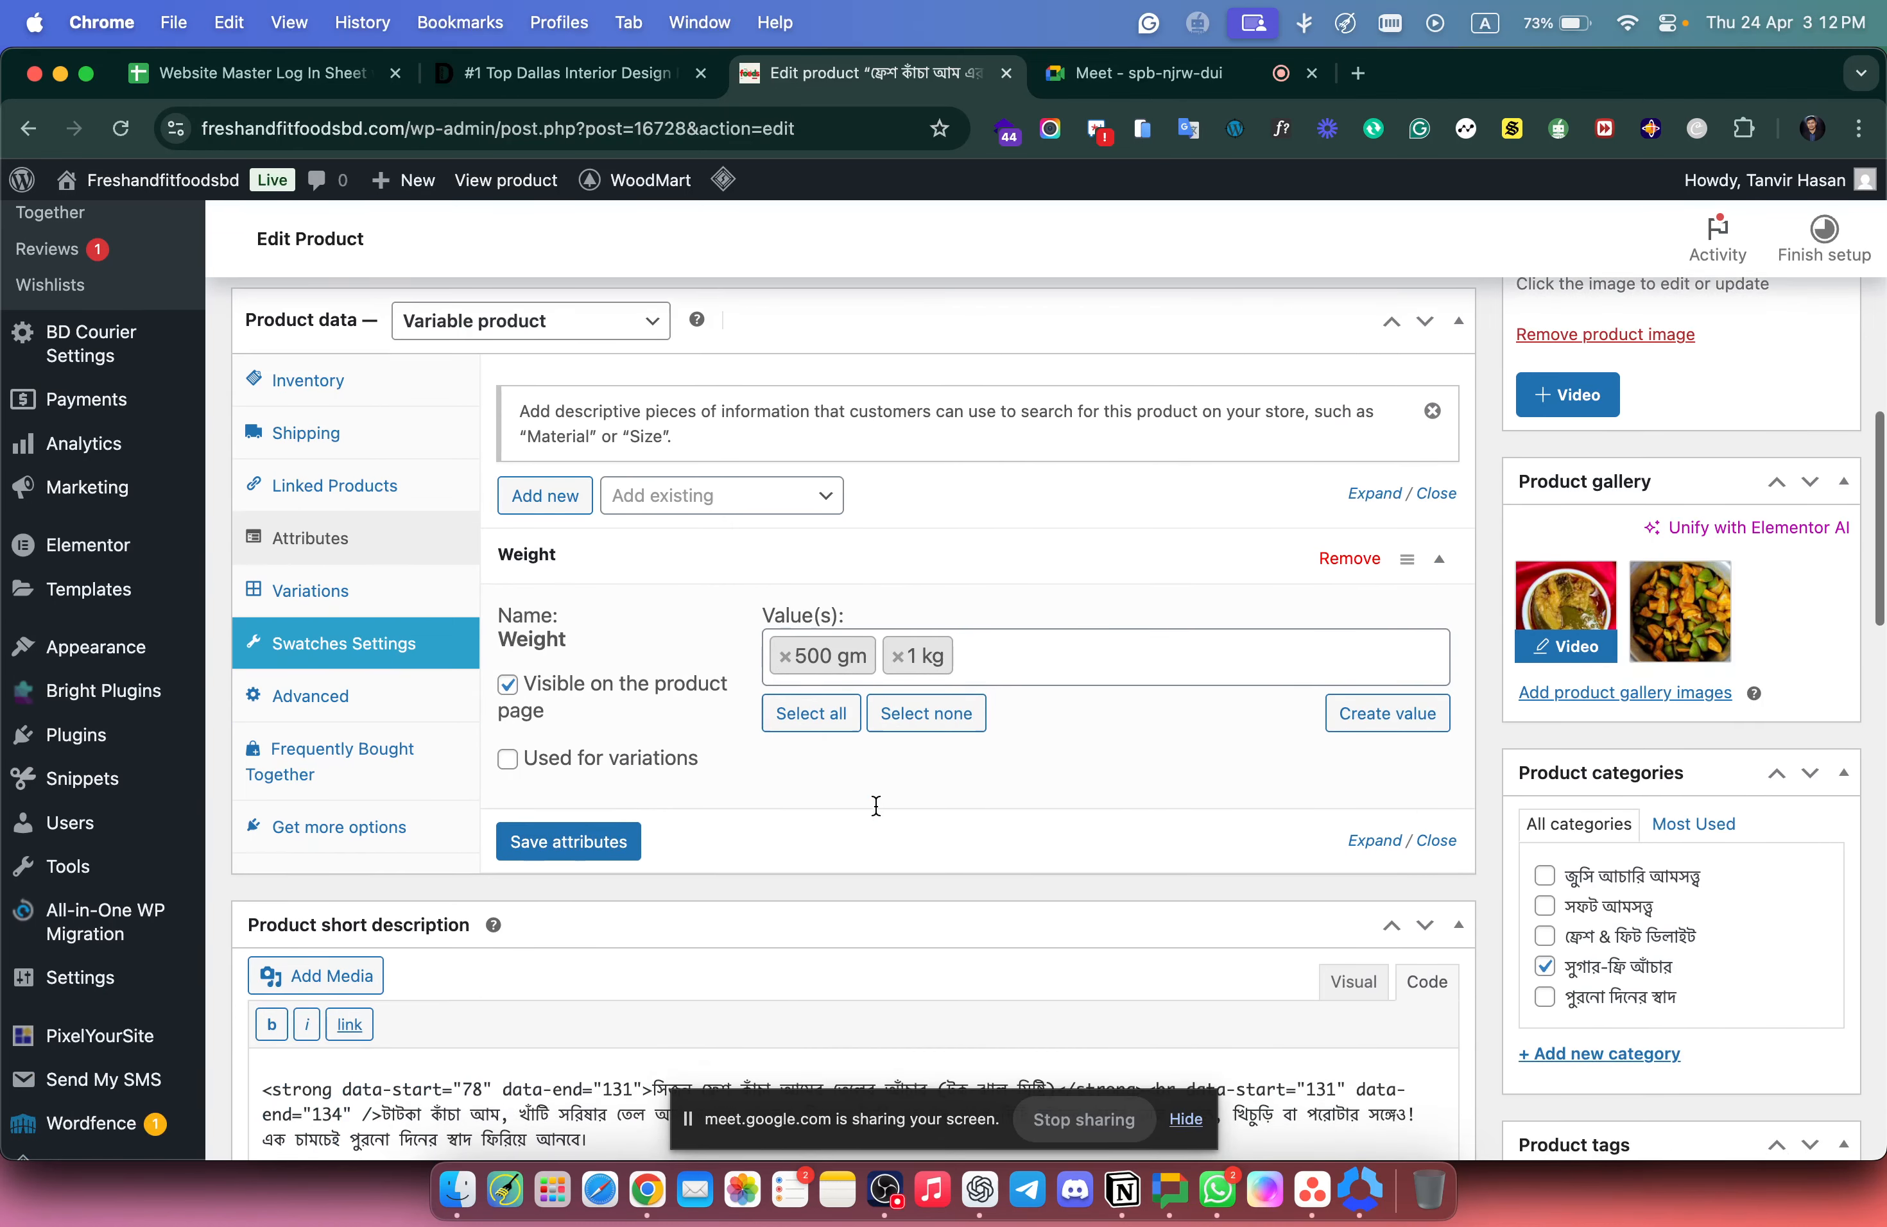
pyautogui.click(509, 761)
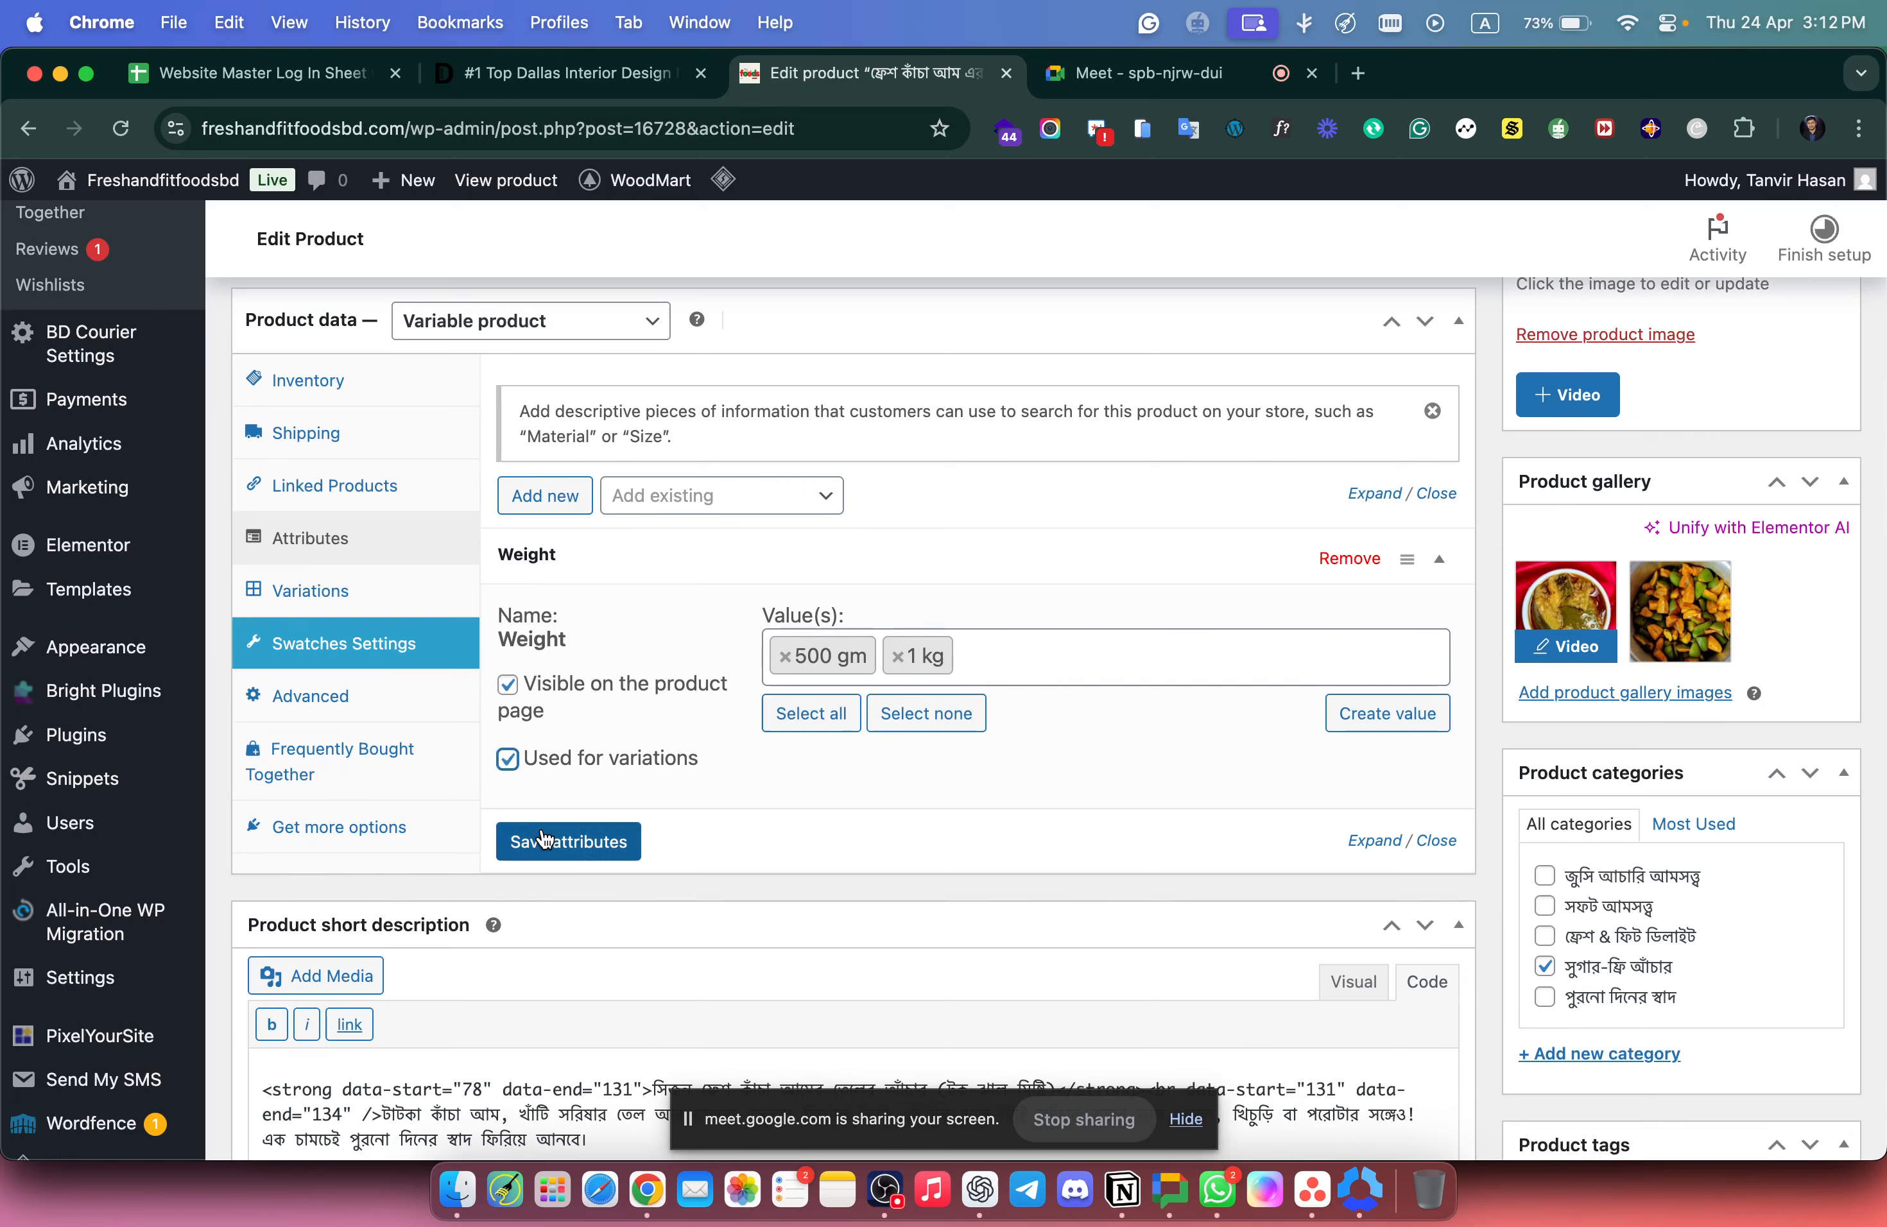
pyautogui.click(545, 840)
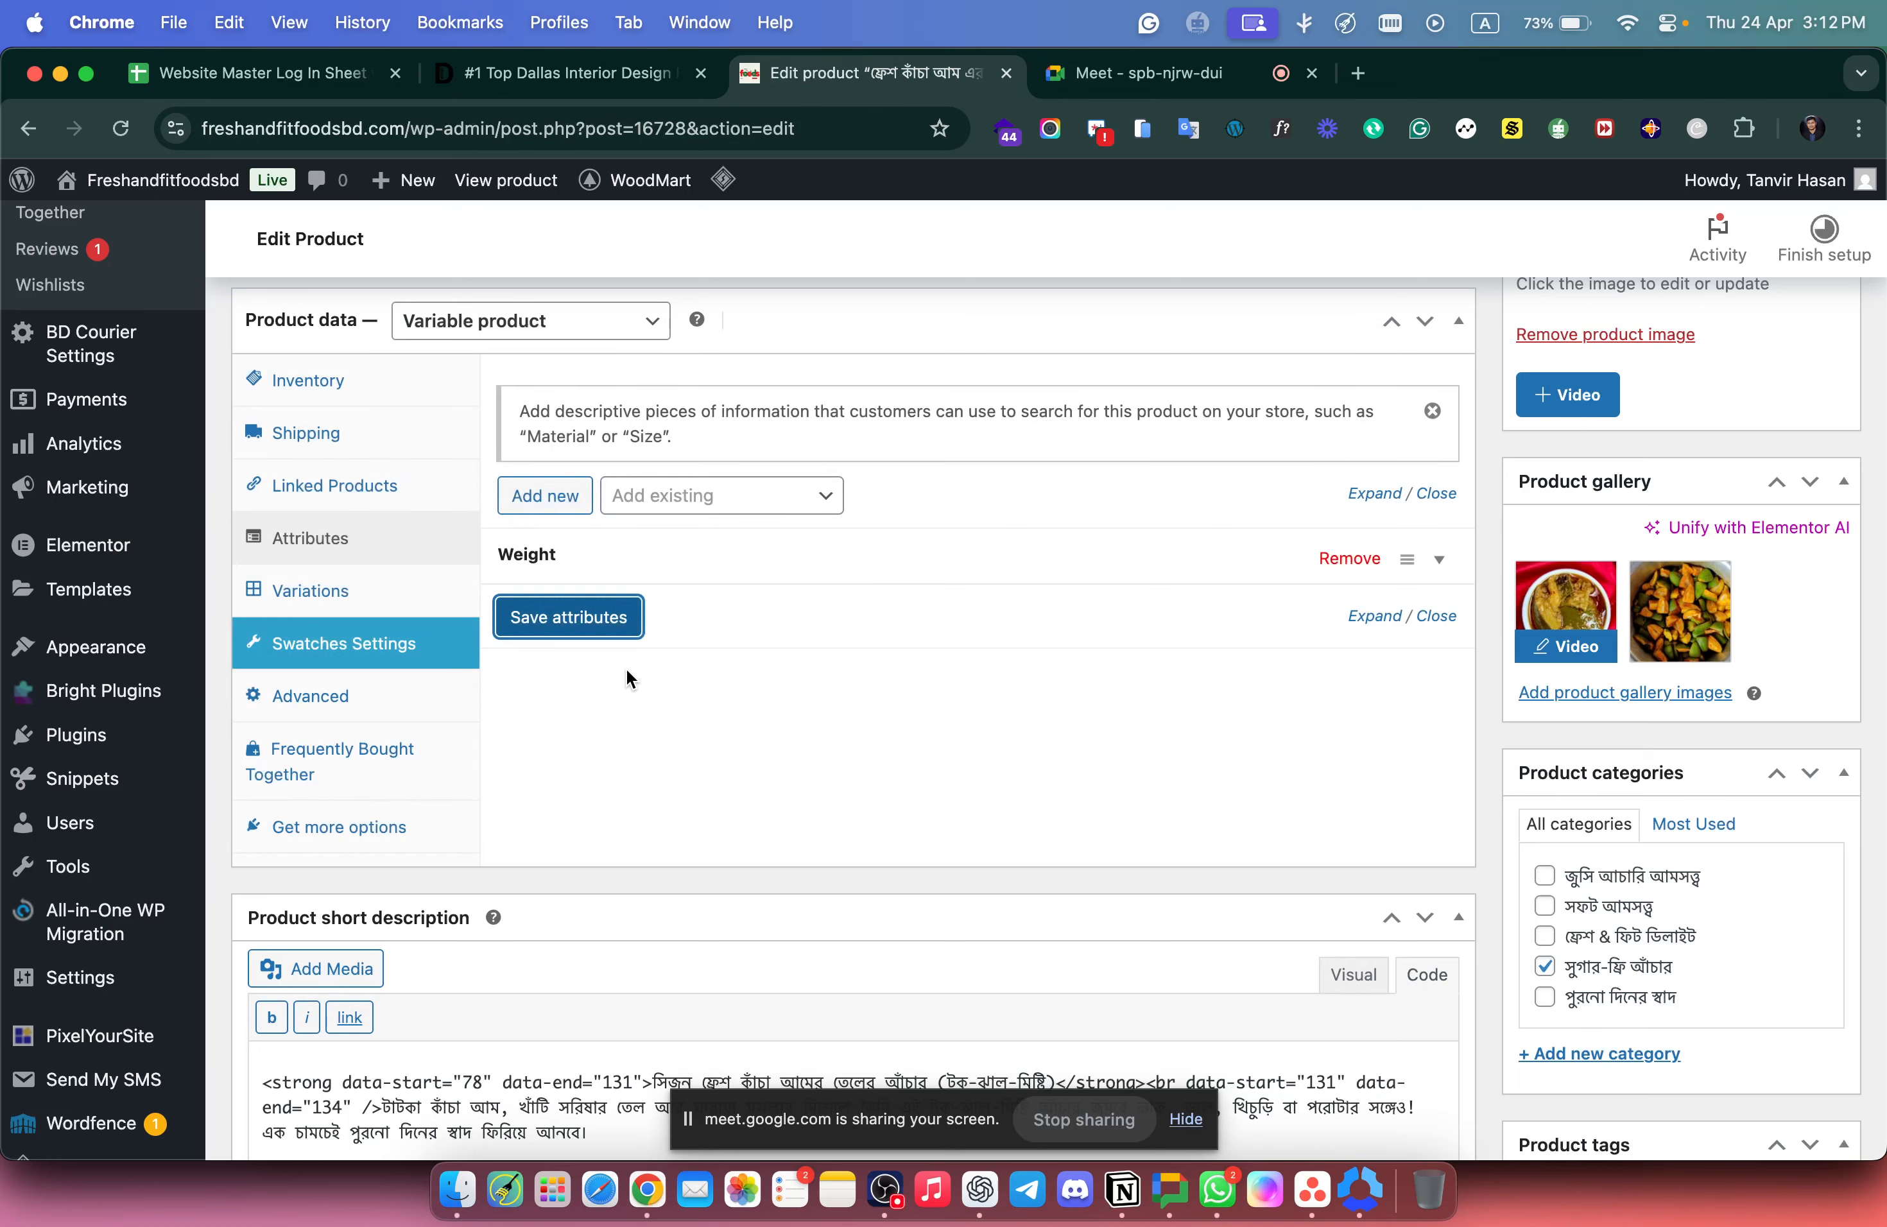
# Generate the product's variations from the Weight attribute and confirm the generation.
pyautogui.click(328, 602)
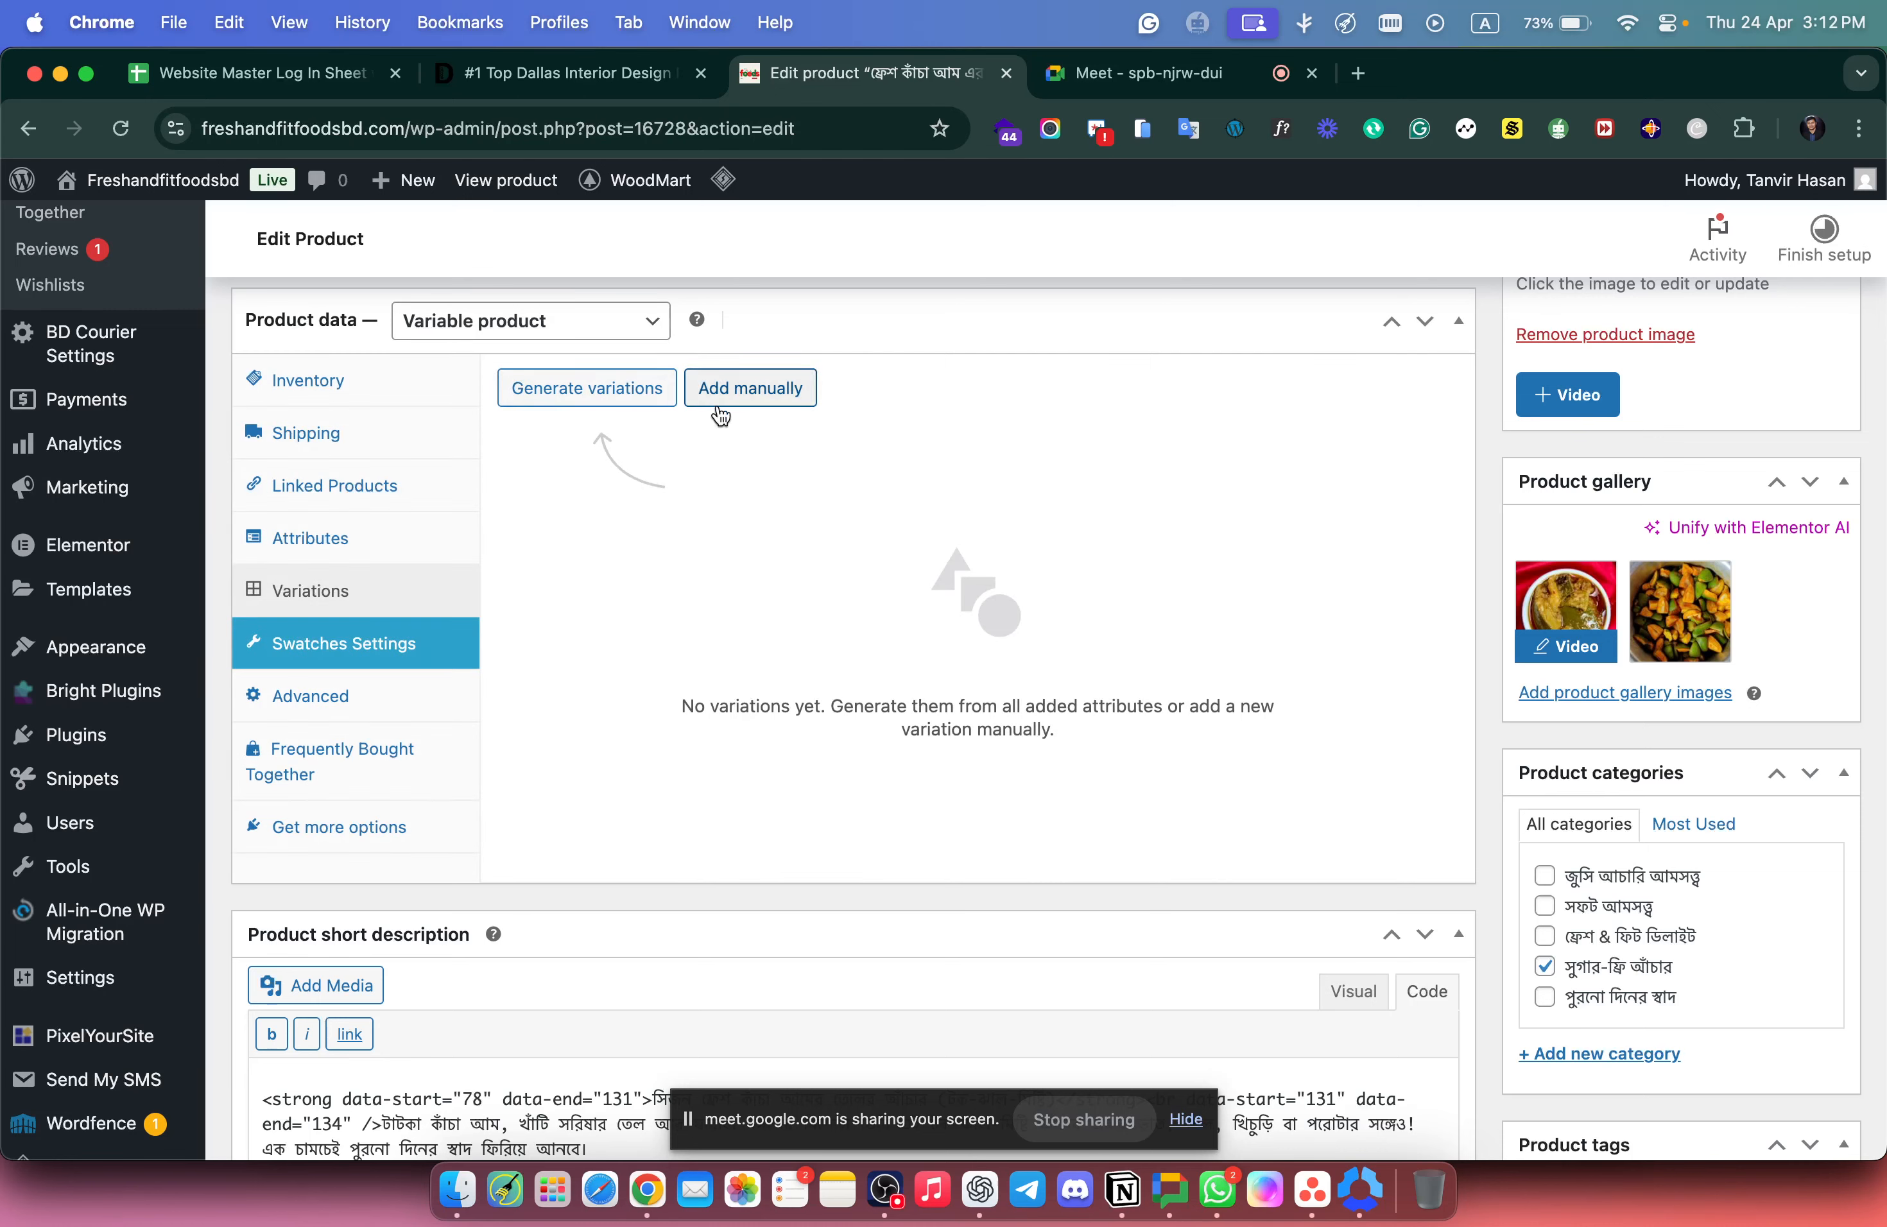
pyautogui.click(617, 392)
pyautogui.click(1182, 336)
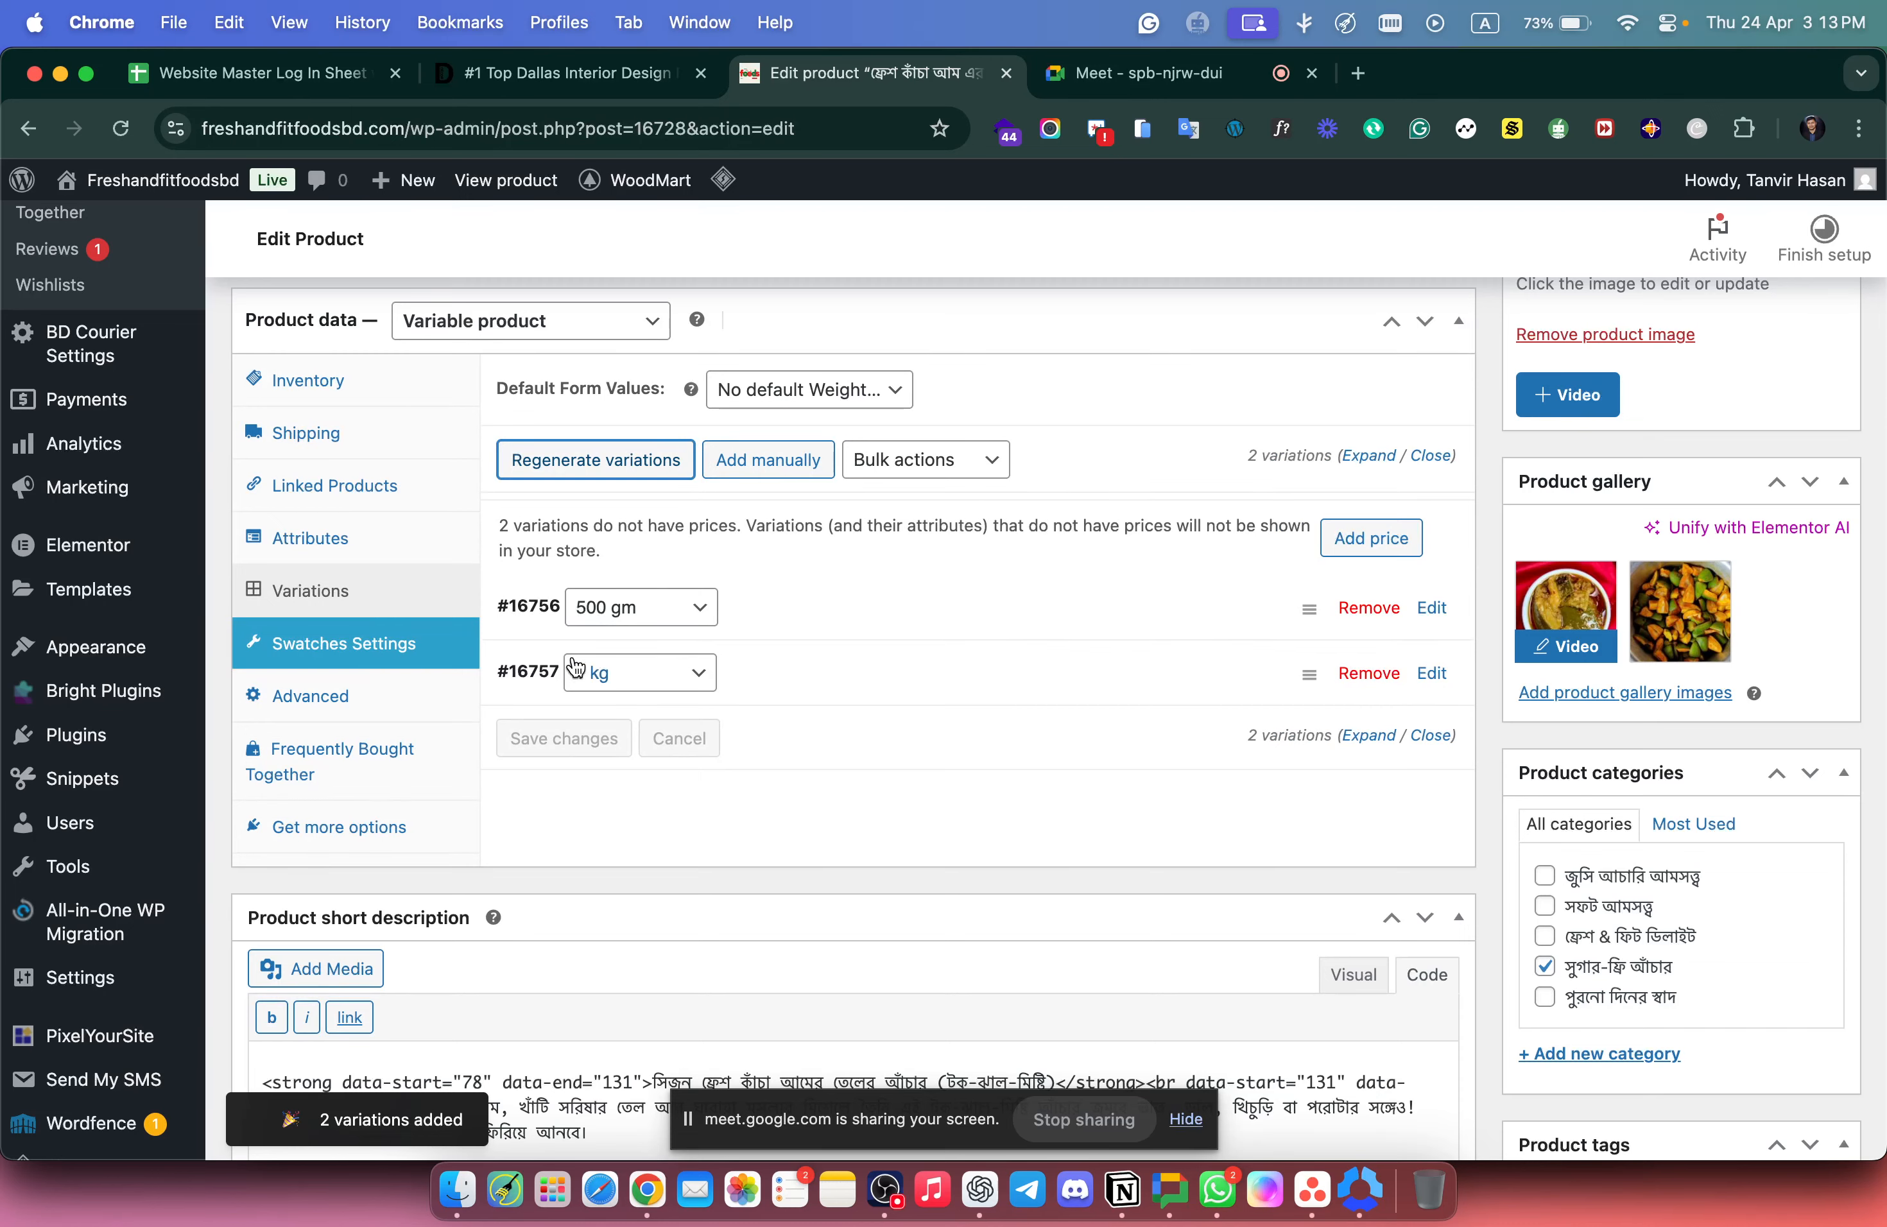
# Set the regular price of the 500 gm variation to 450 and collapse its details.
pyautogui.click(807, 597)
pyautogui.scroll(-5, 798, 599)
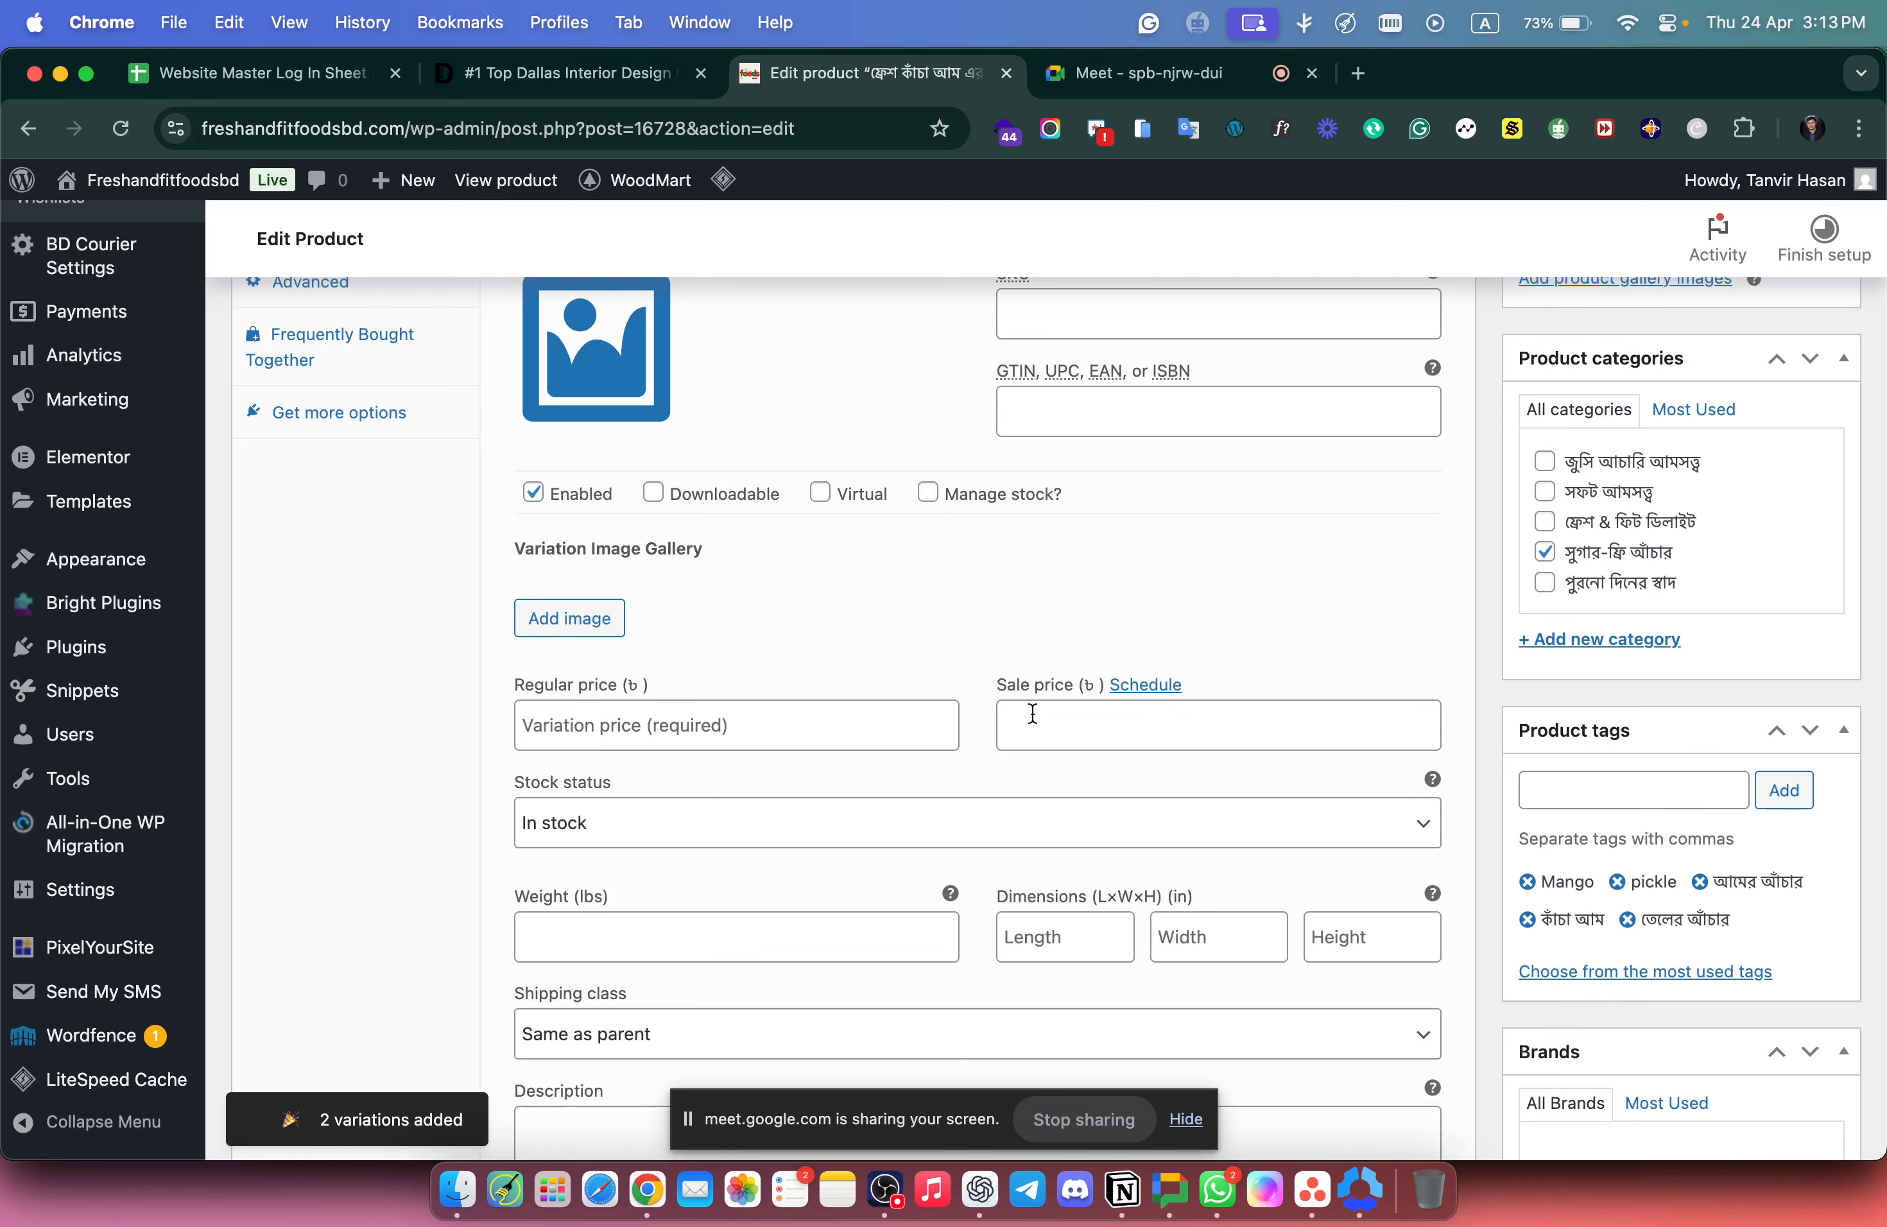
pyautogui.click(777, 722)
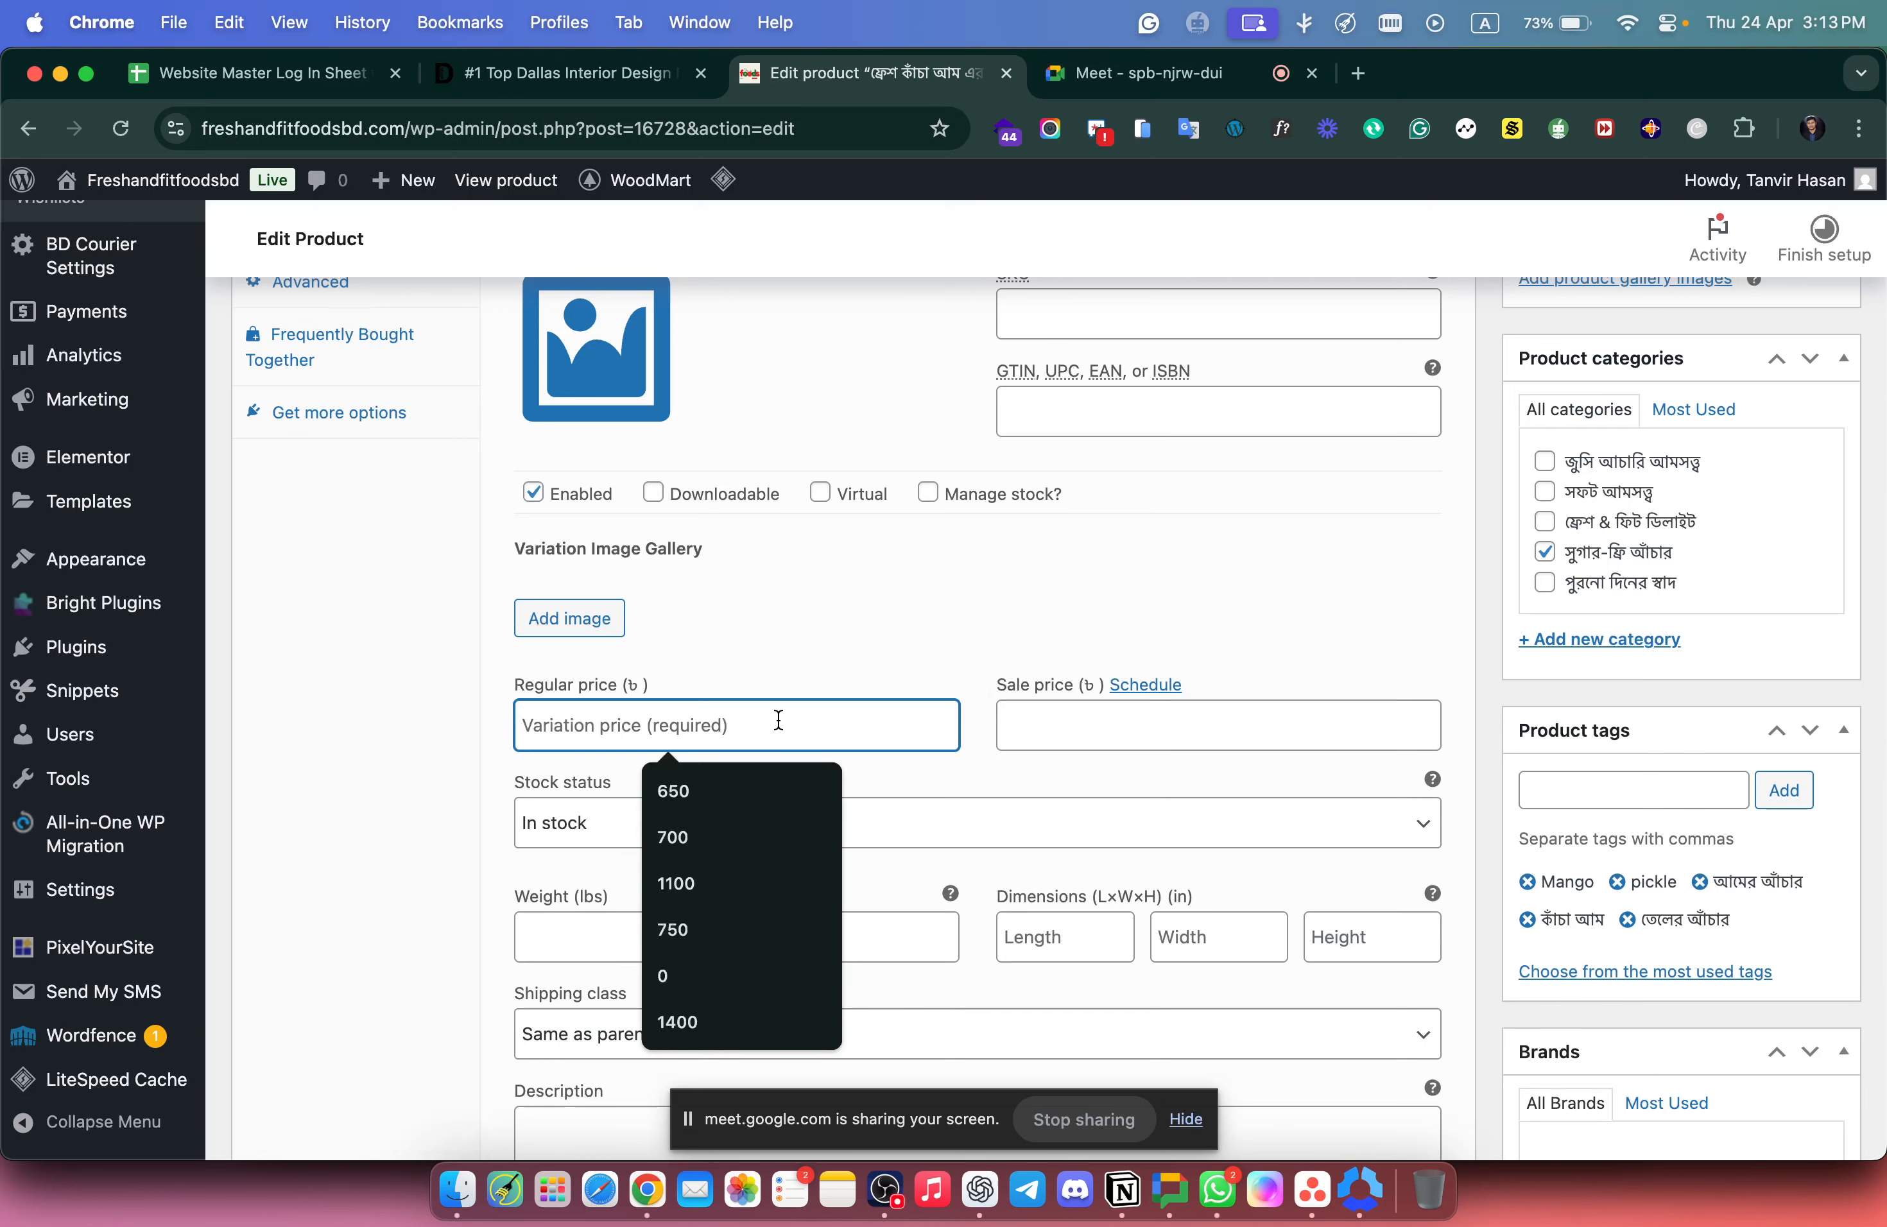
pyautogui.write('450')
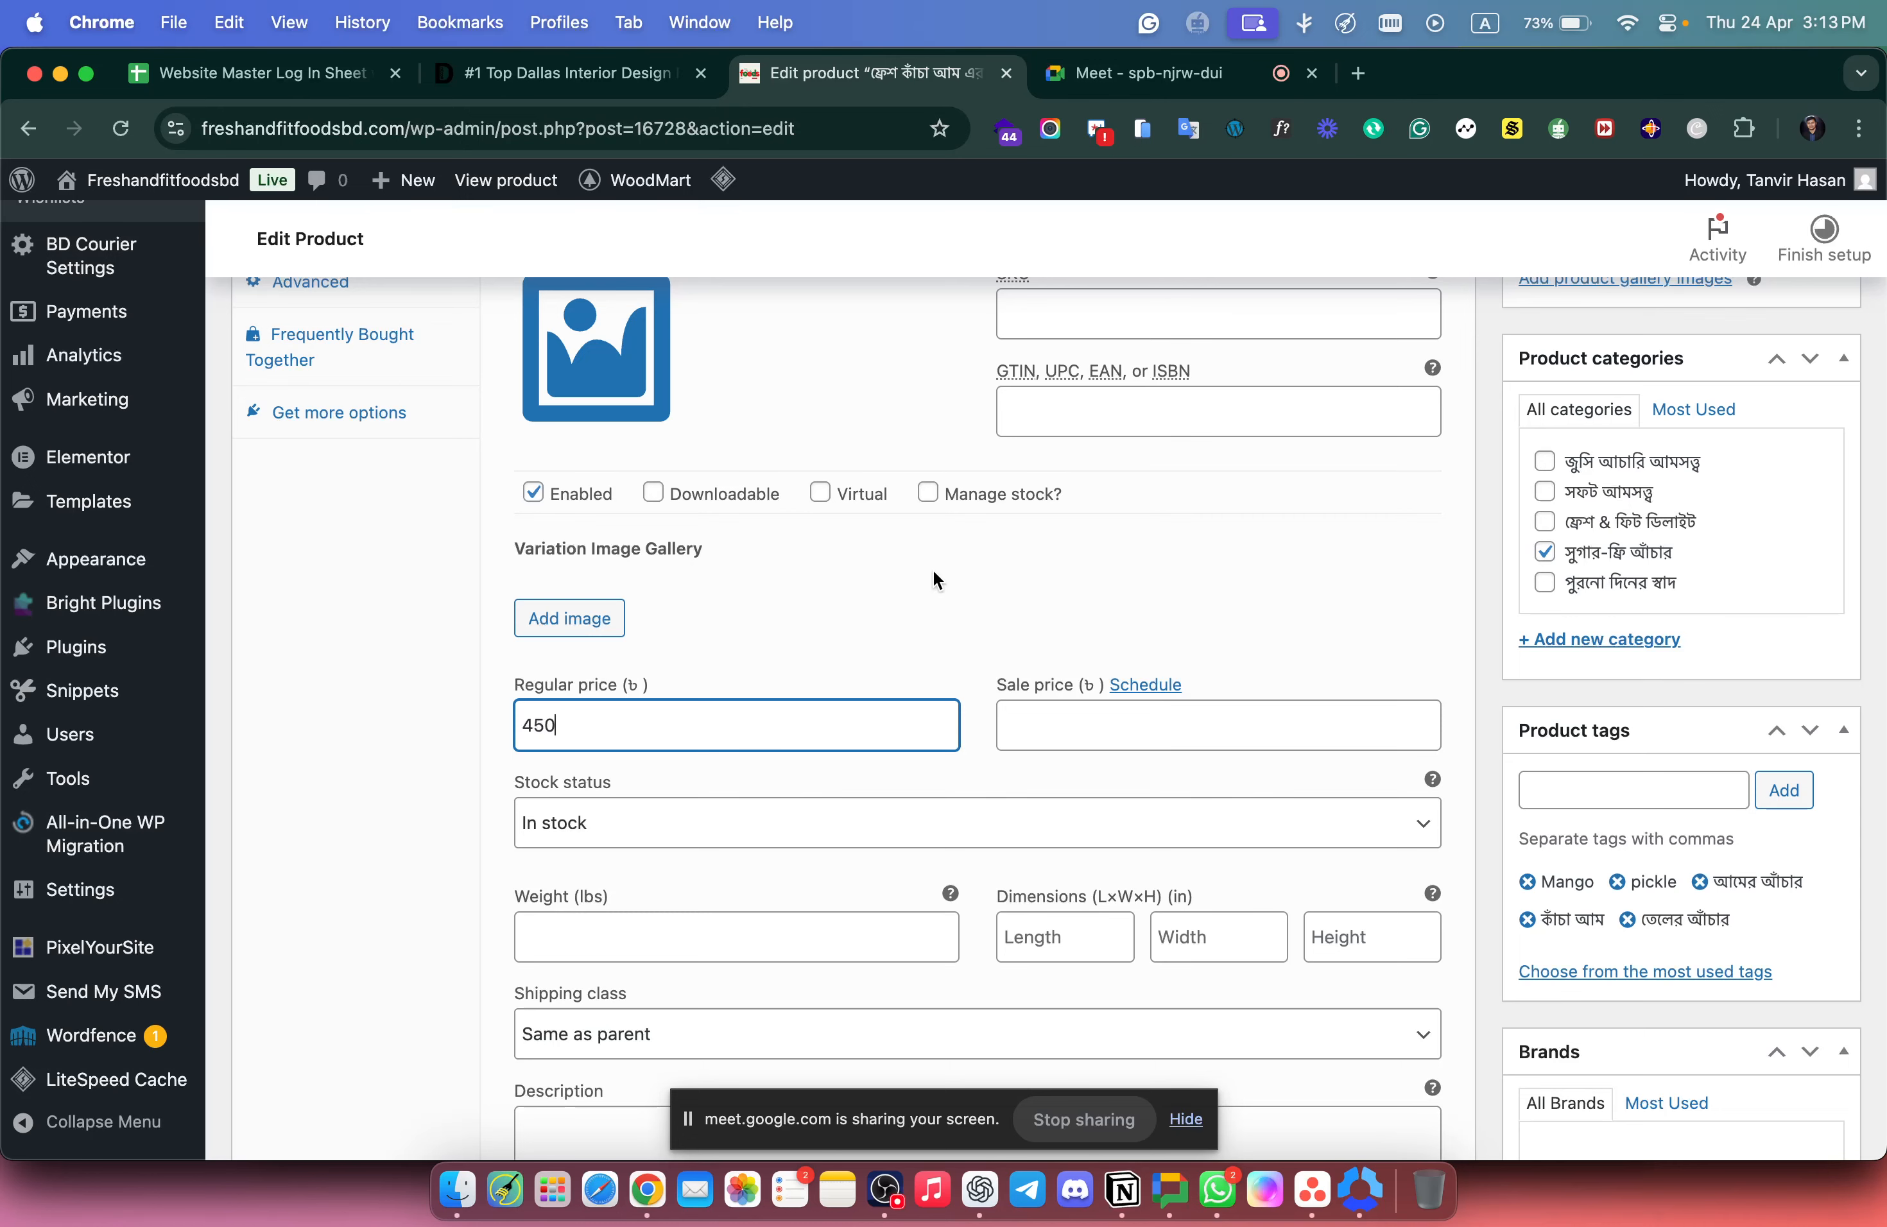
pyautogui.scroll(5, 934, 569)
pyautogui.click(980, 393)
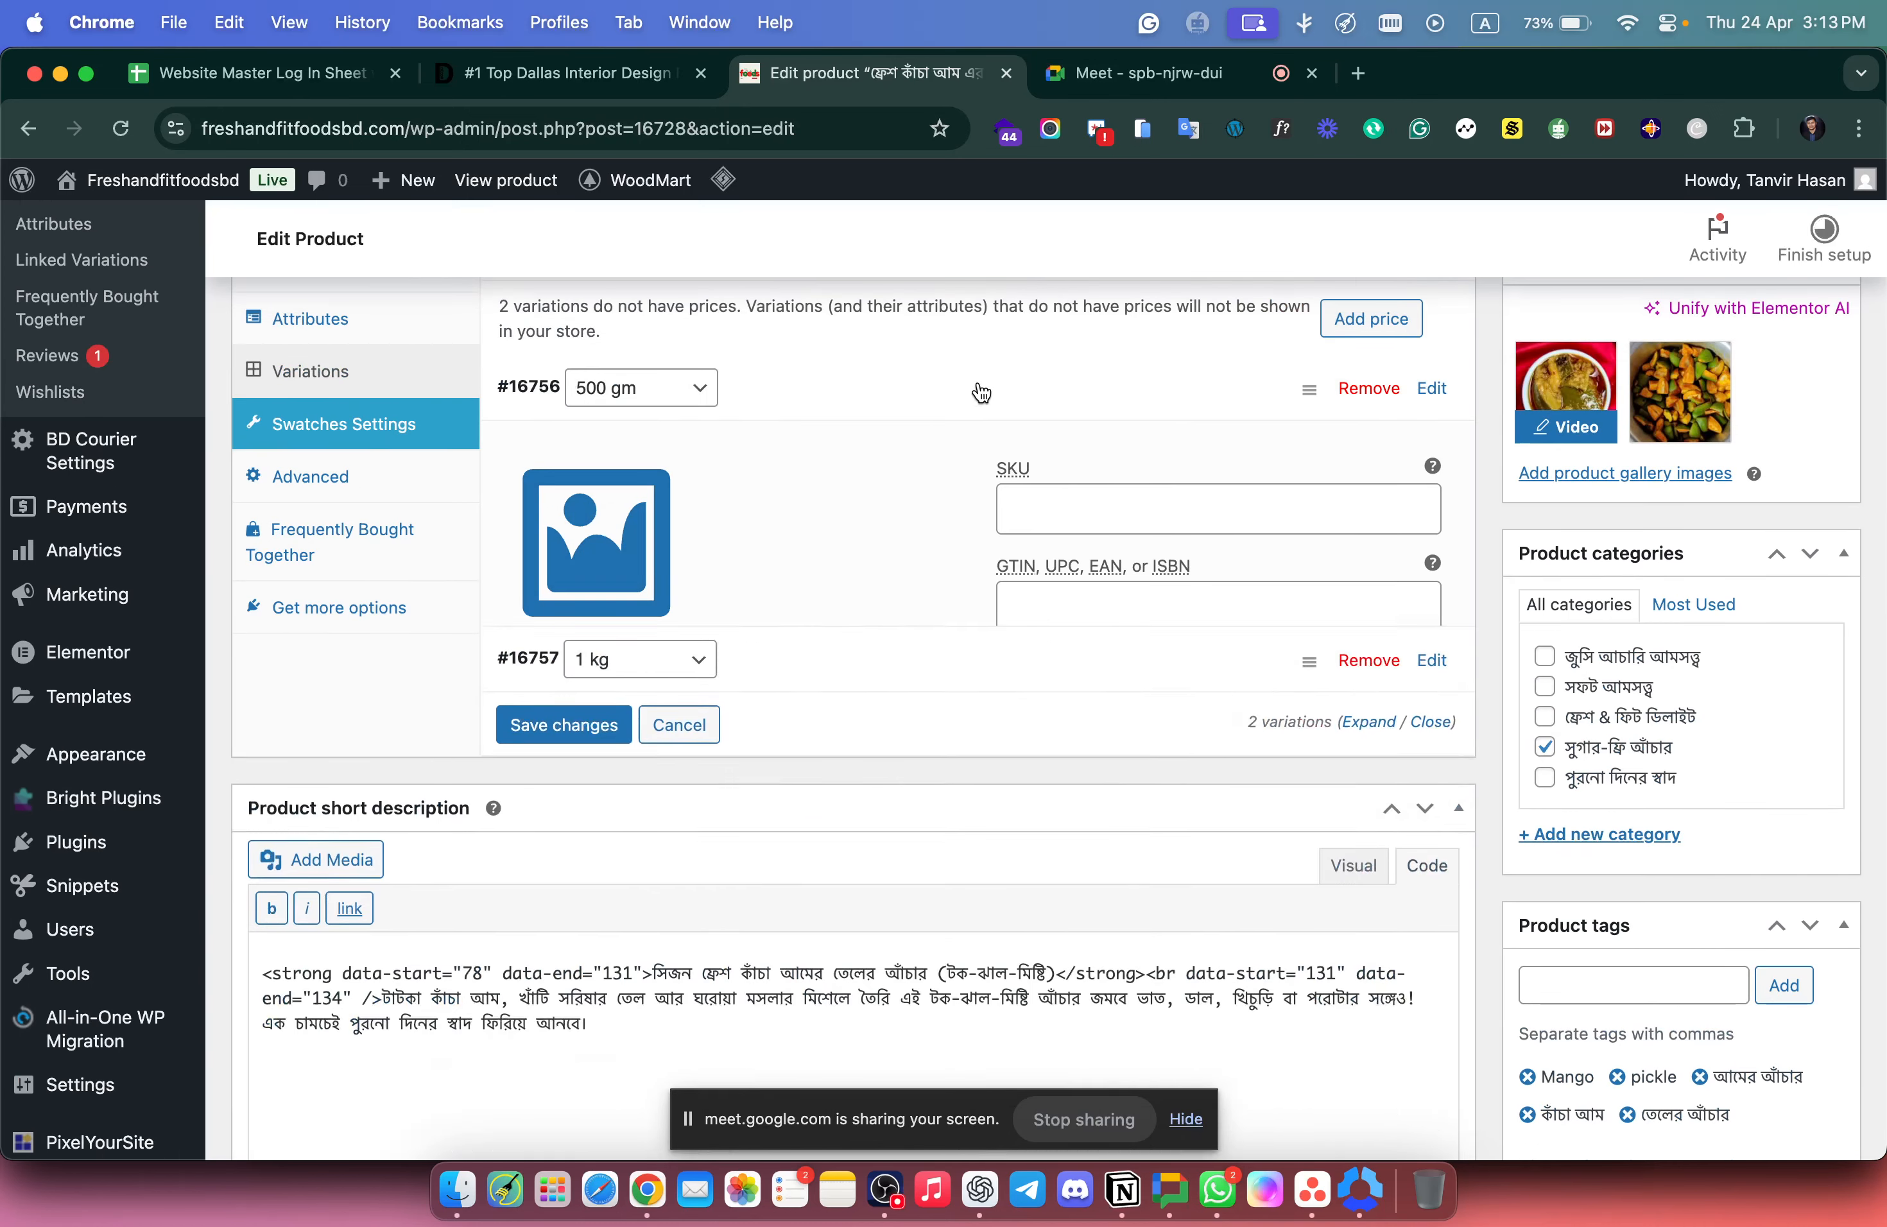
# Set the regular price of the 1 kg variation to 750 and collapse its details.
pyautogui.click(809, 476)
pyautogui.scroll(-5, 585, 954)
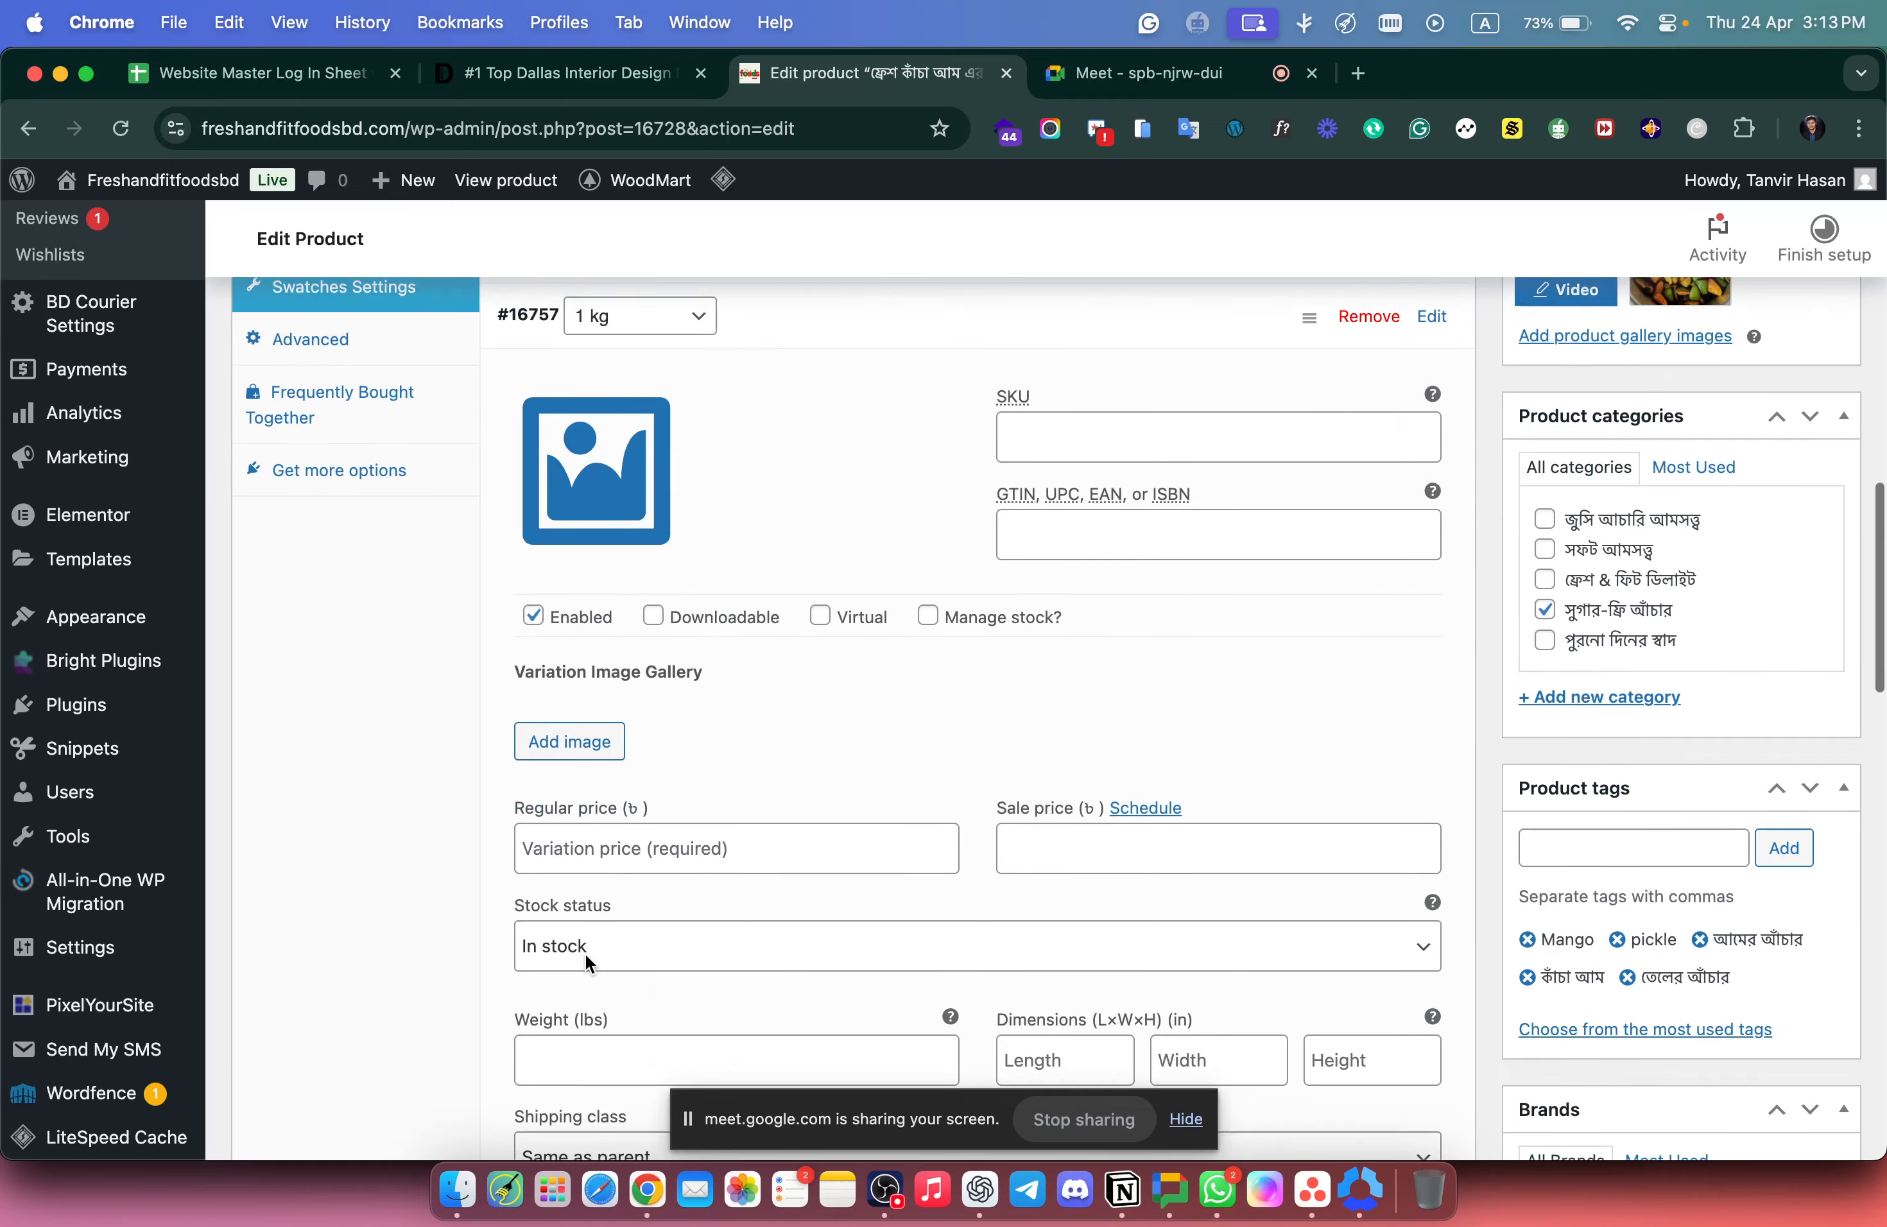
pyautogui.scroll(-2, 584, 954)
pyautogui.click(565, 779)
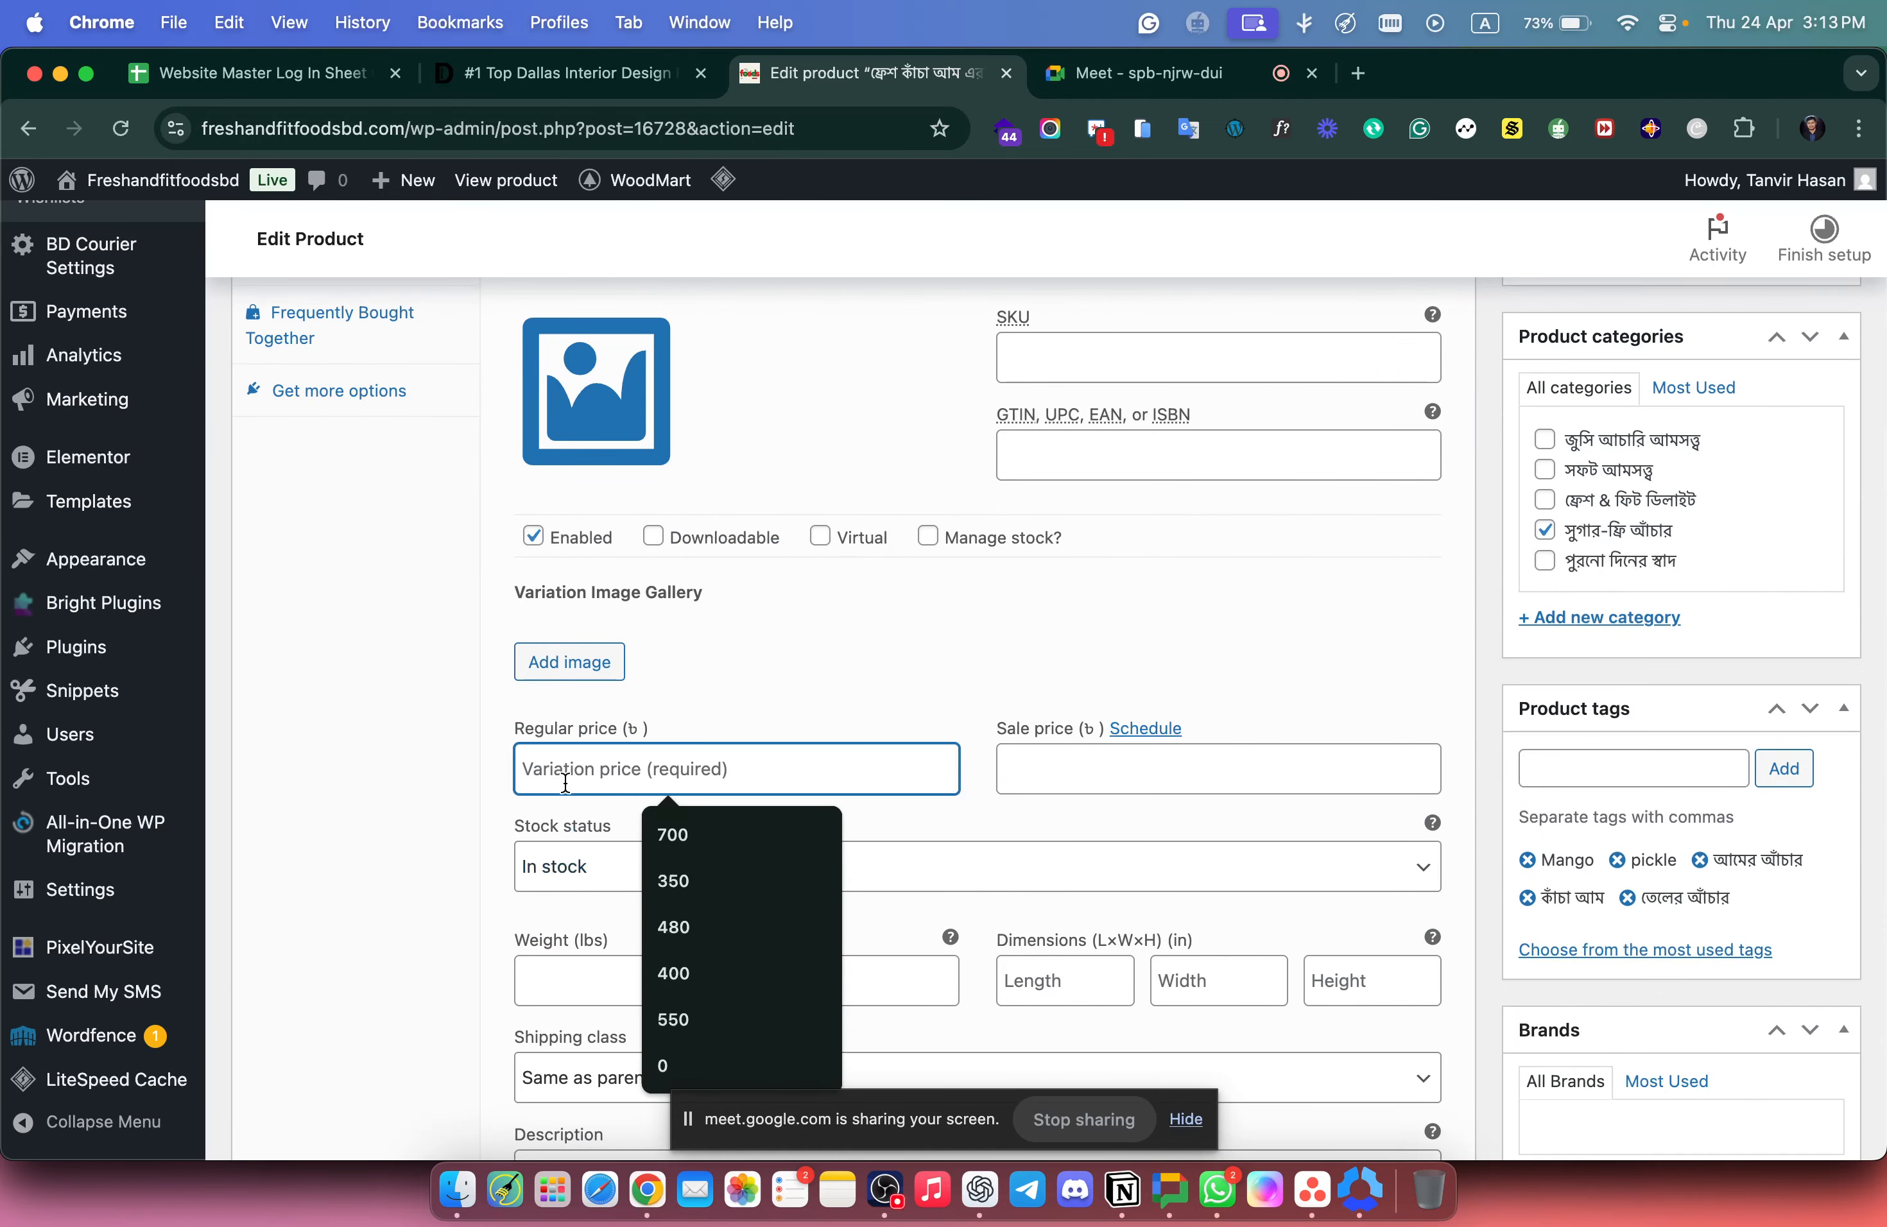
pyautogui.write('750')
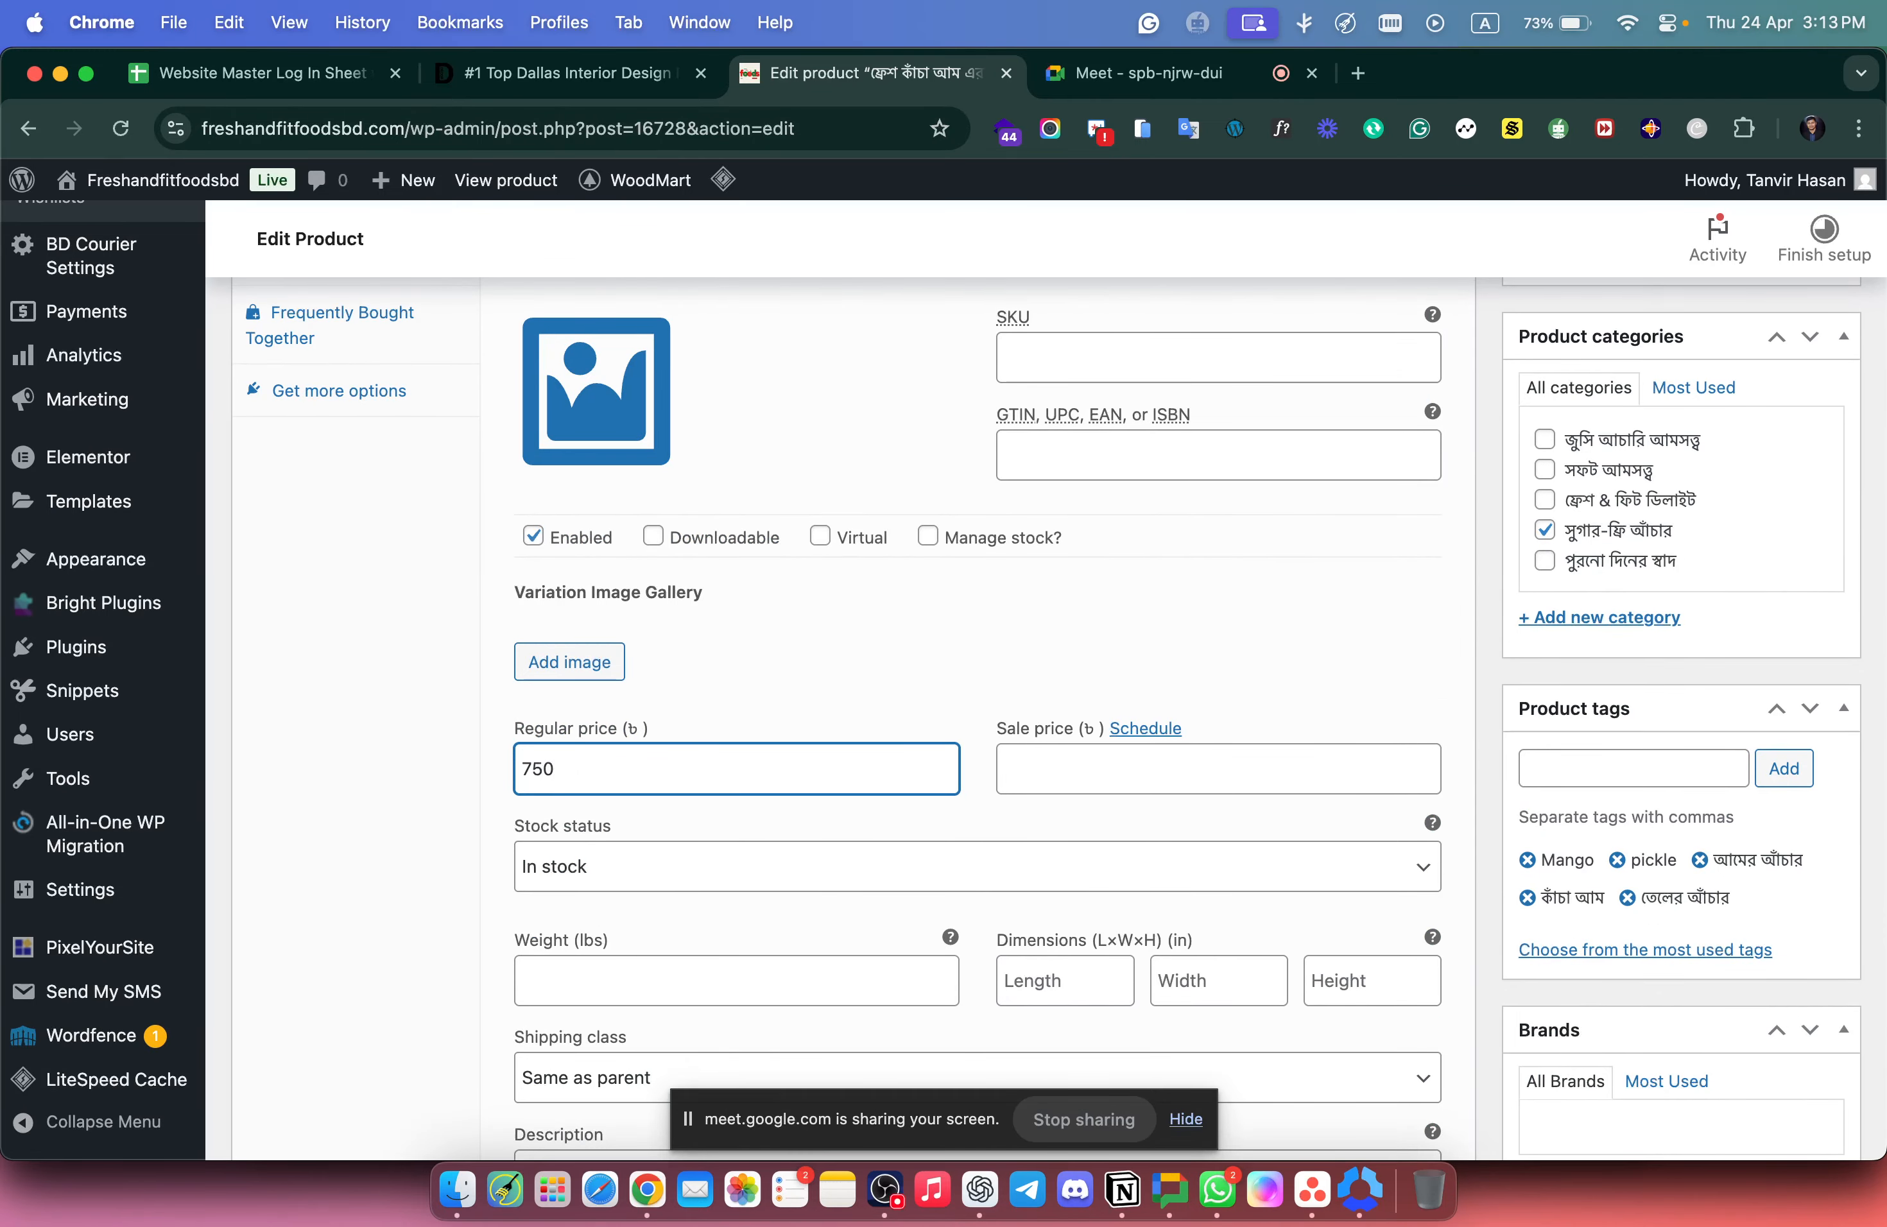
pyautogui.scroll(4, 602, 647)
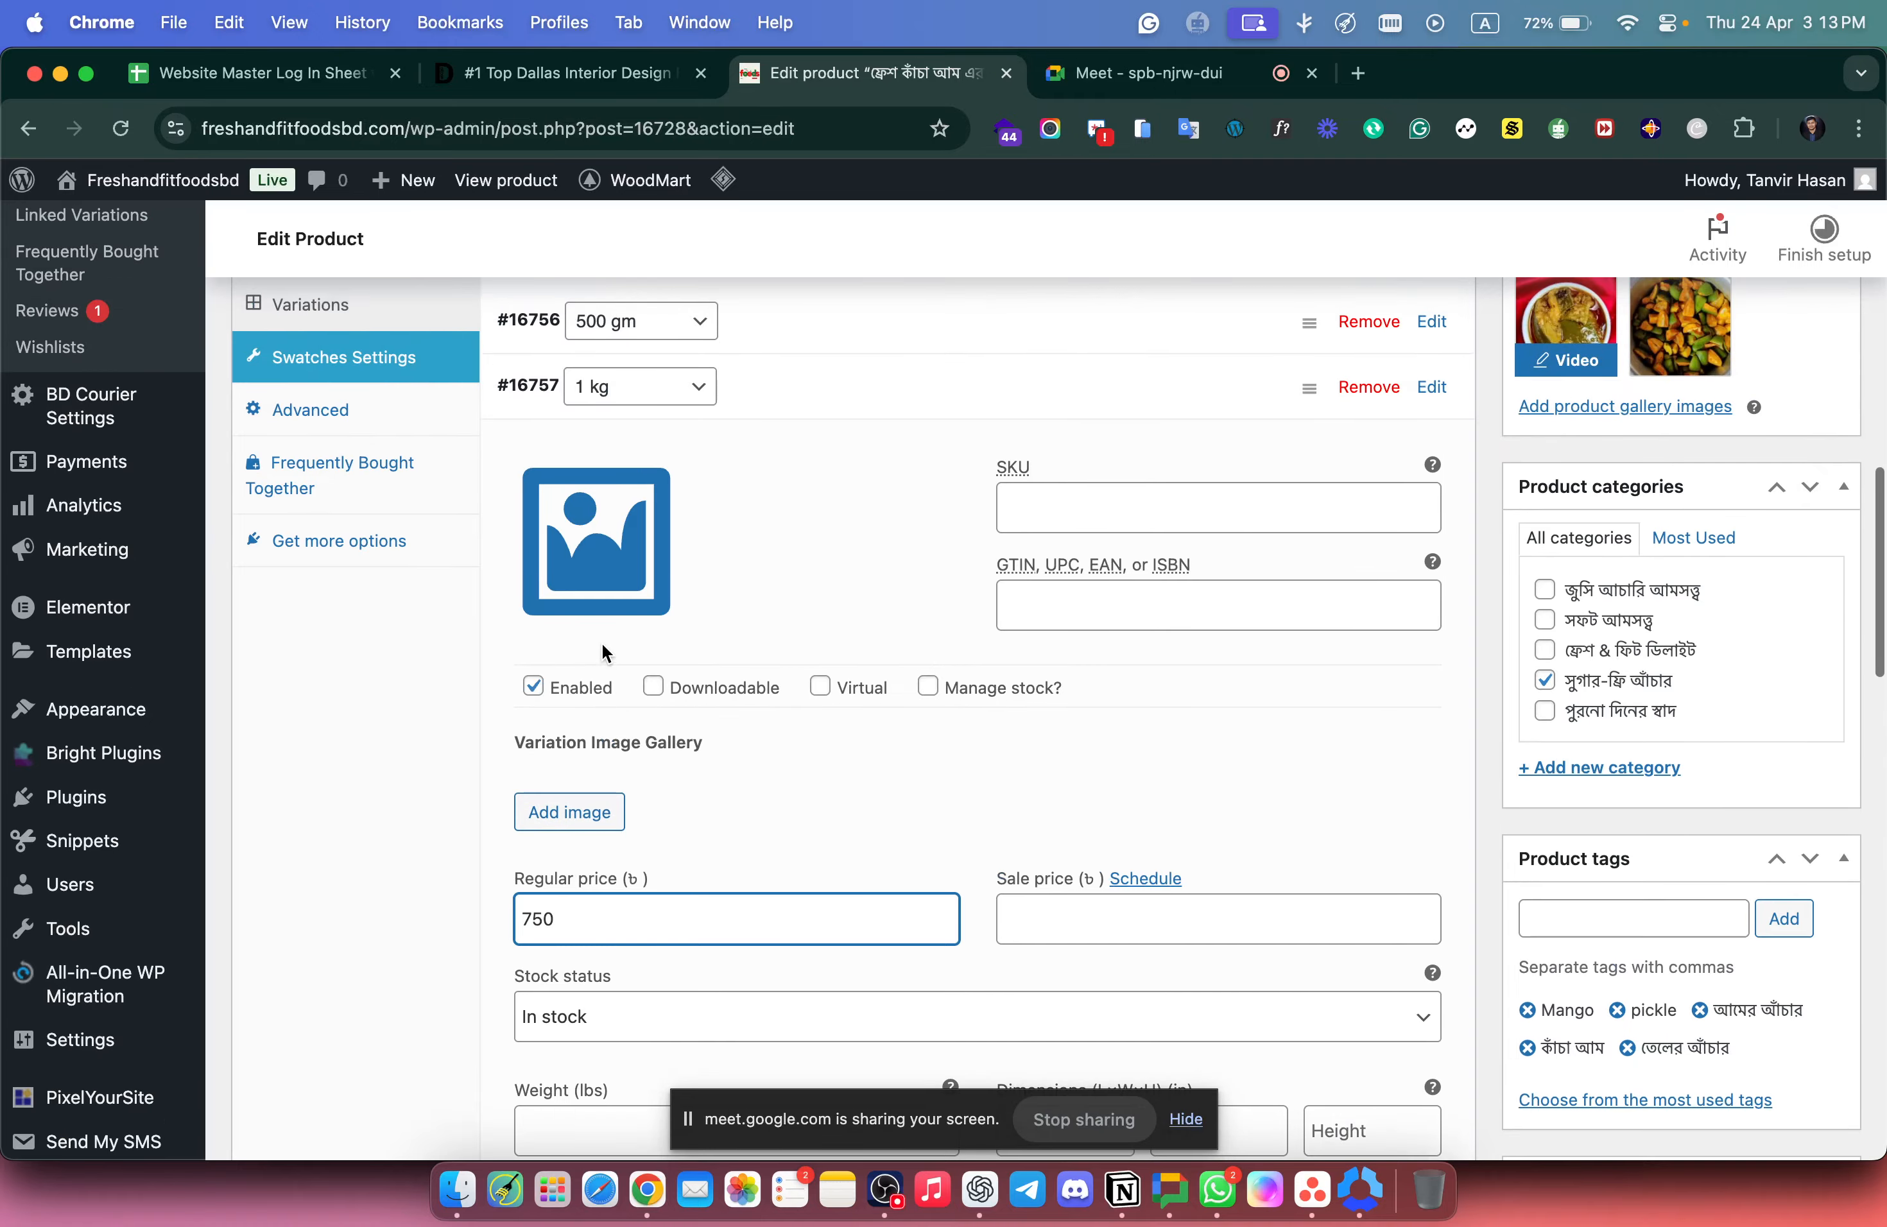
pyautogui.click(805, 405)
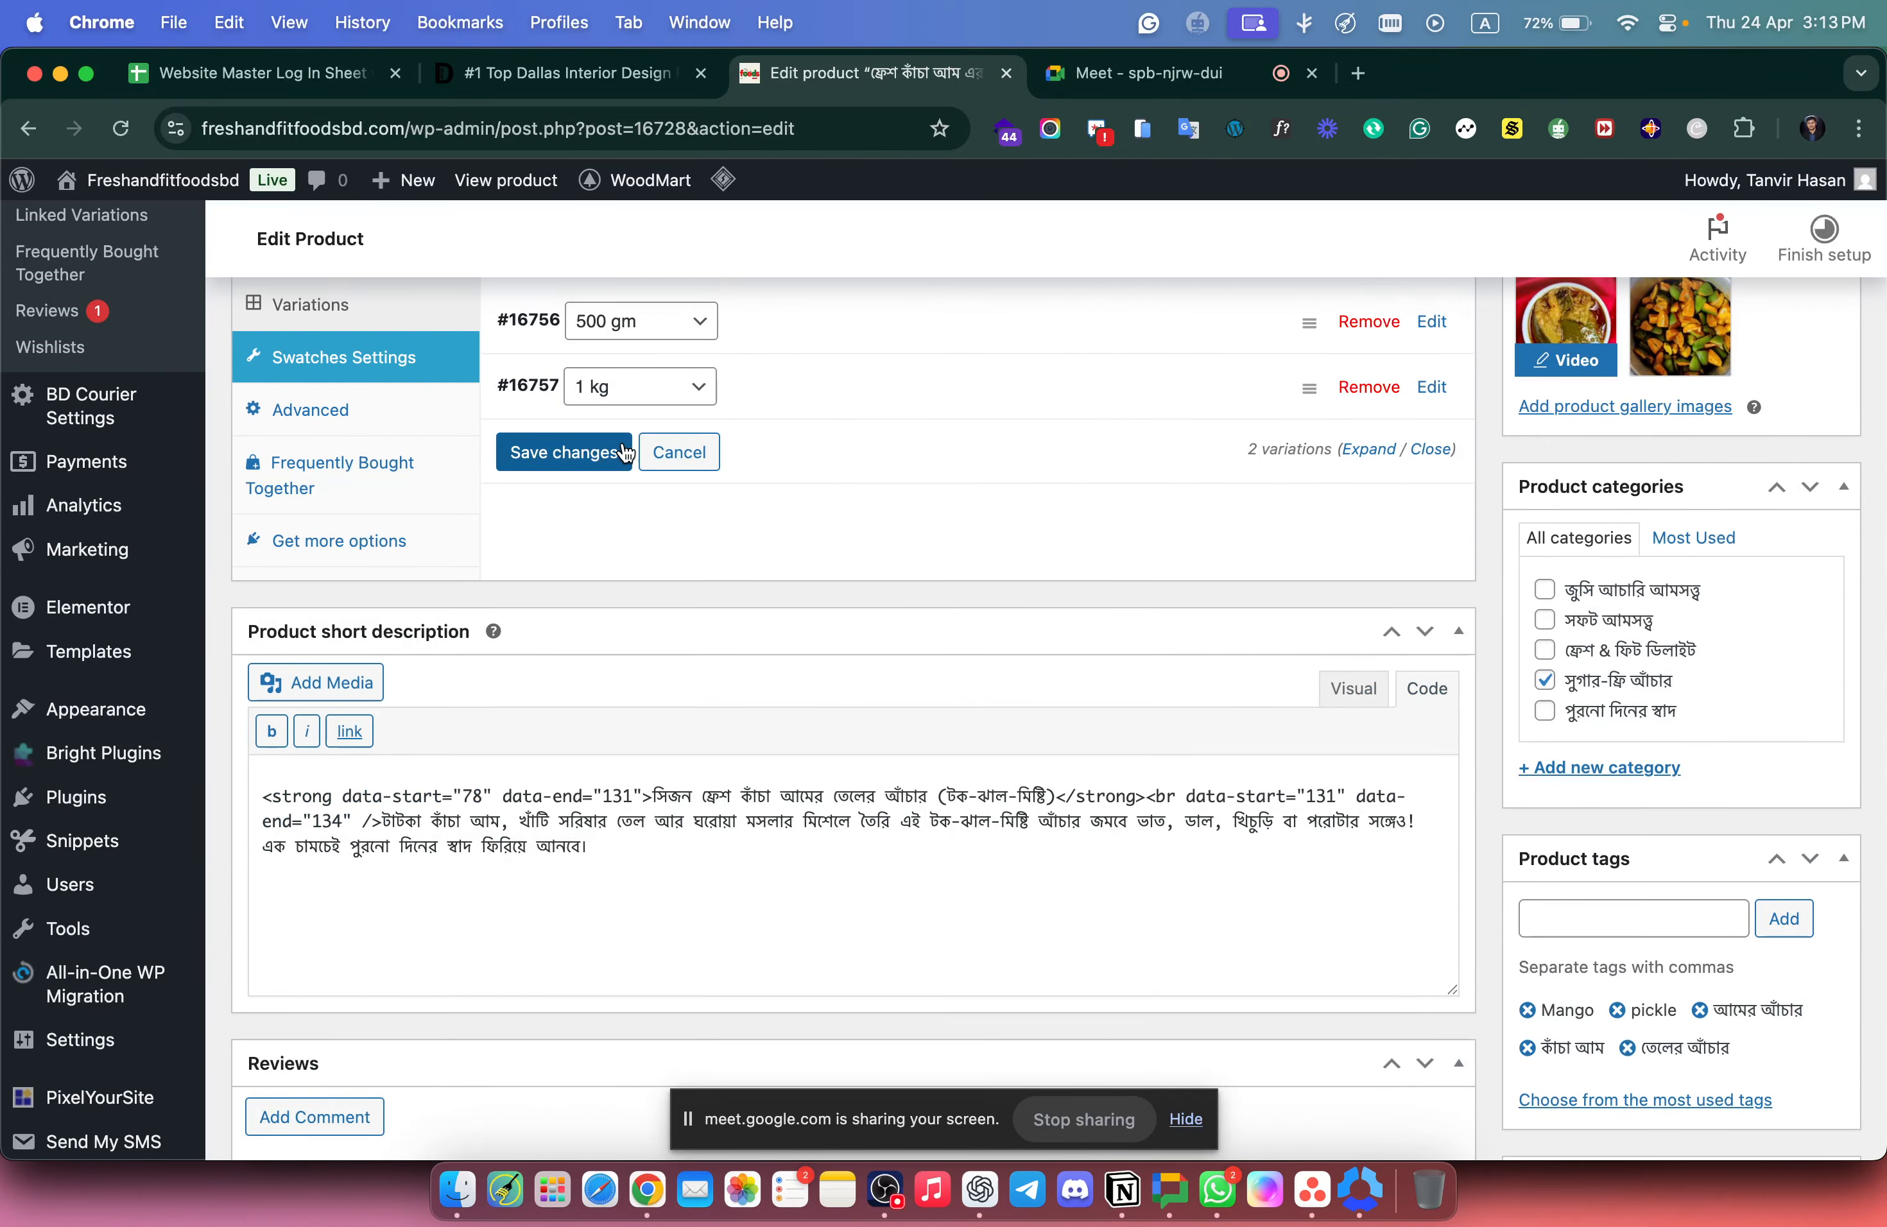
# Save the variation changes and update the published product.
pyautogui.click(623, 452)
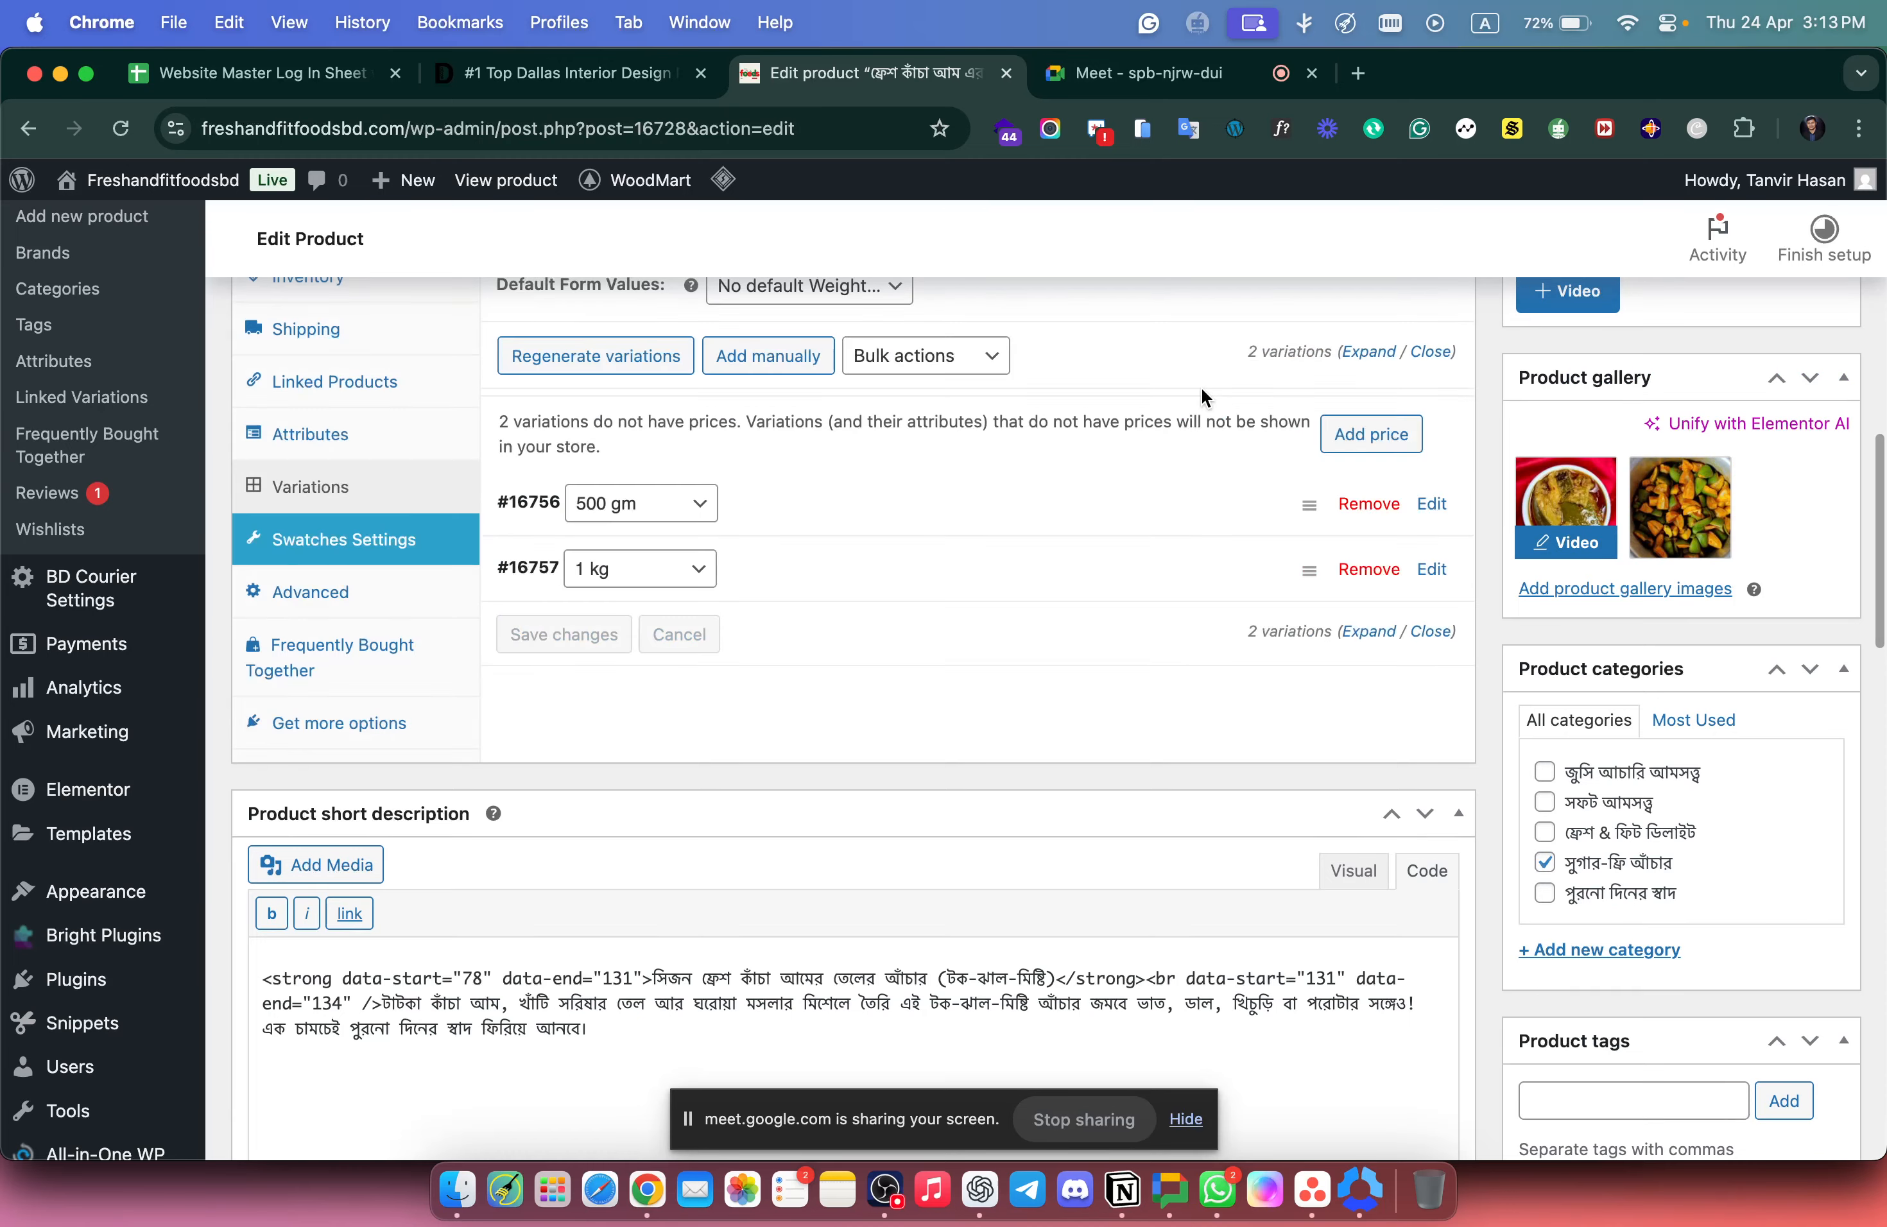
pyautogui.scroll(15, 1202, 389)
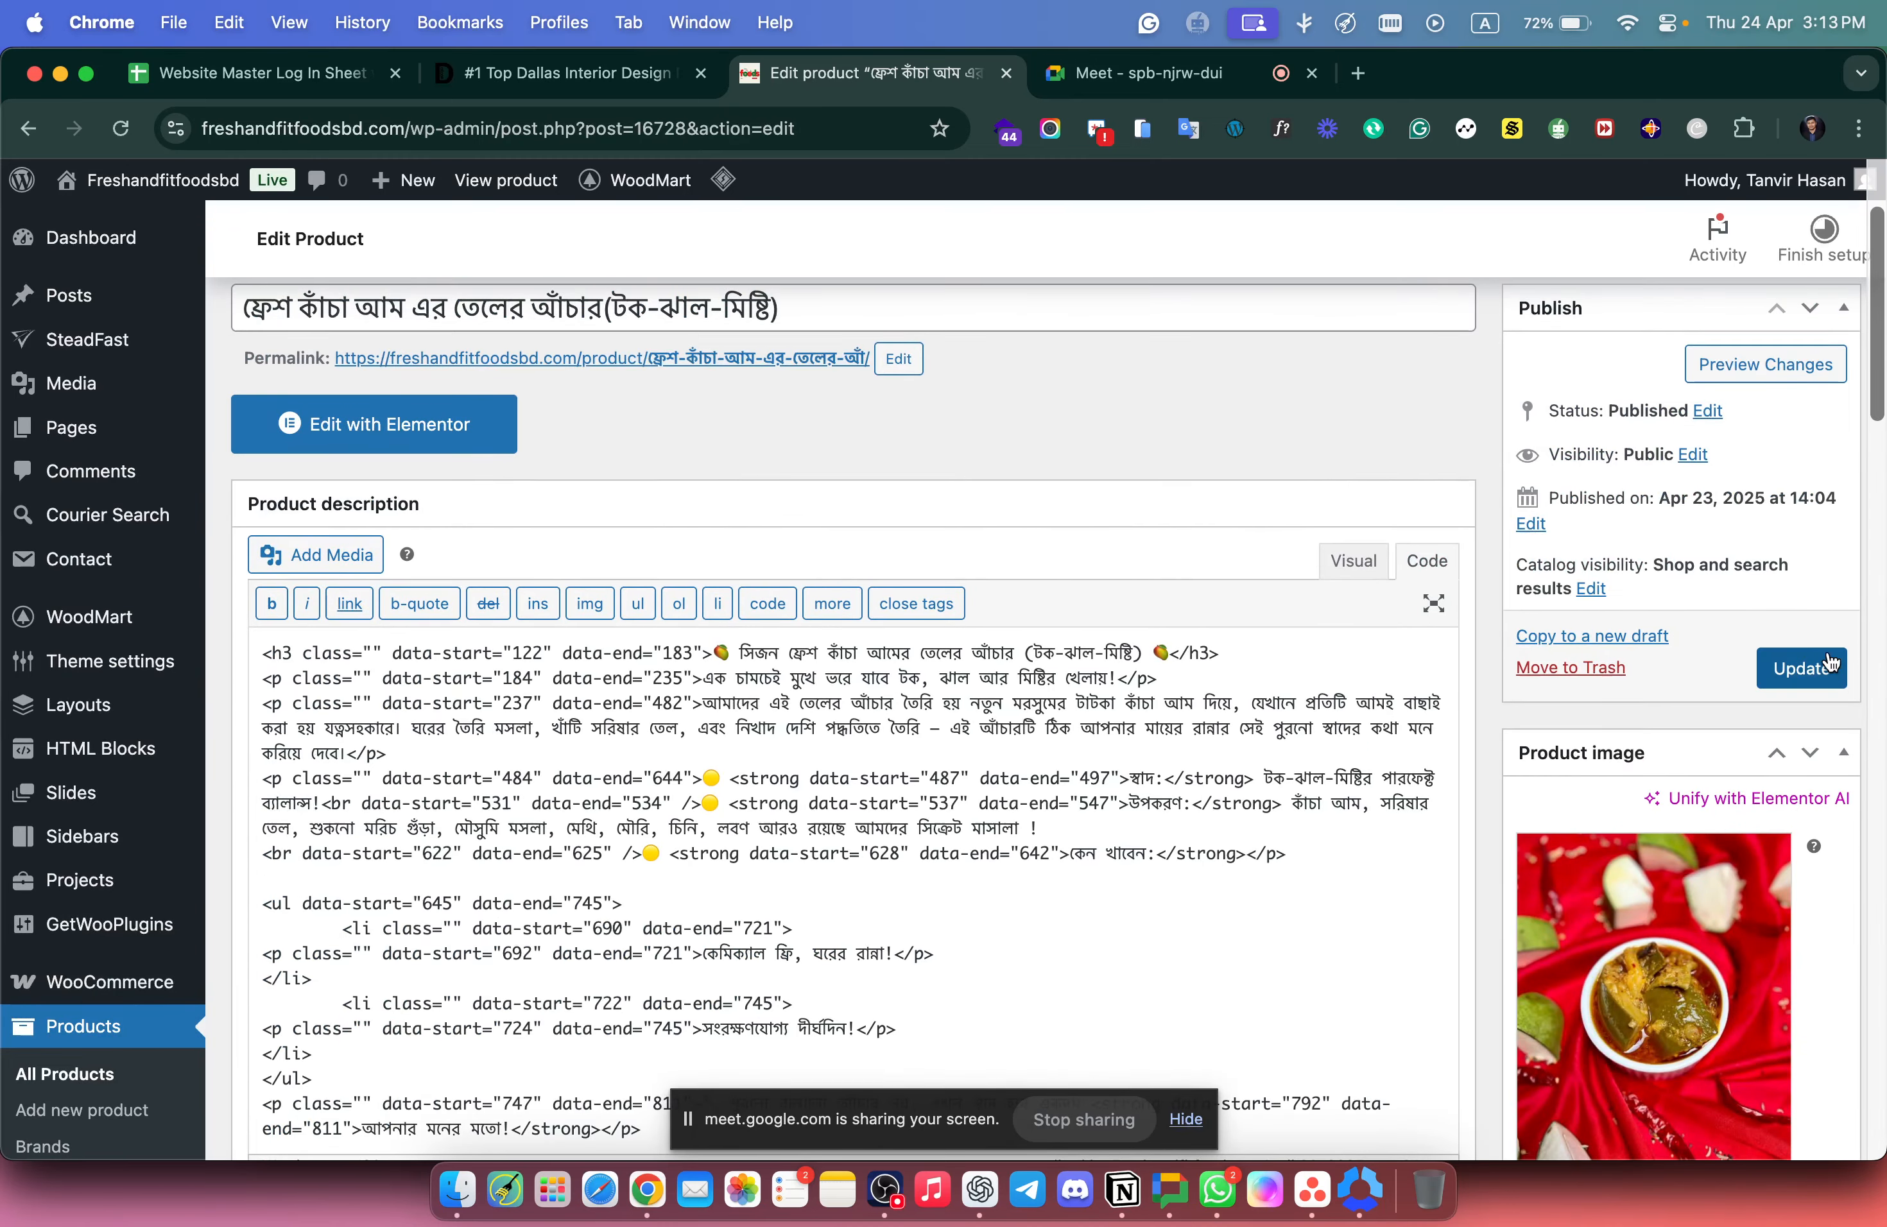
pyautogui.click(1829, 667)
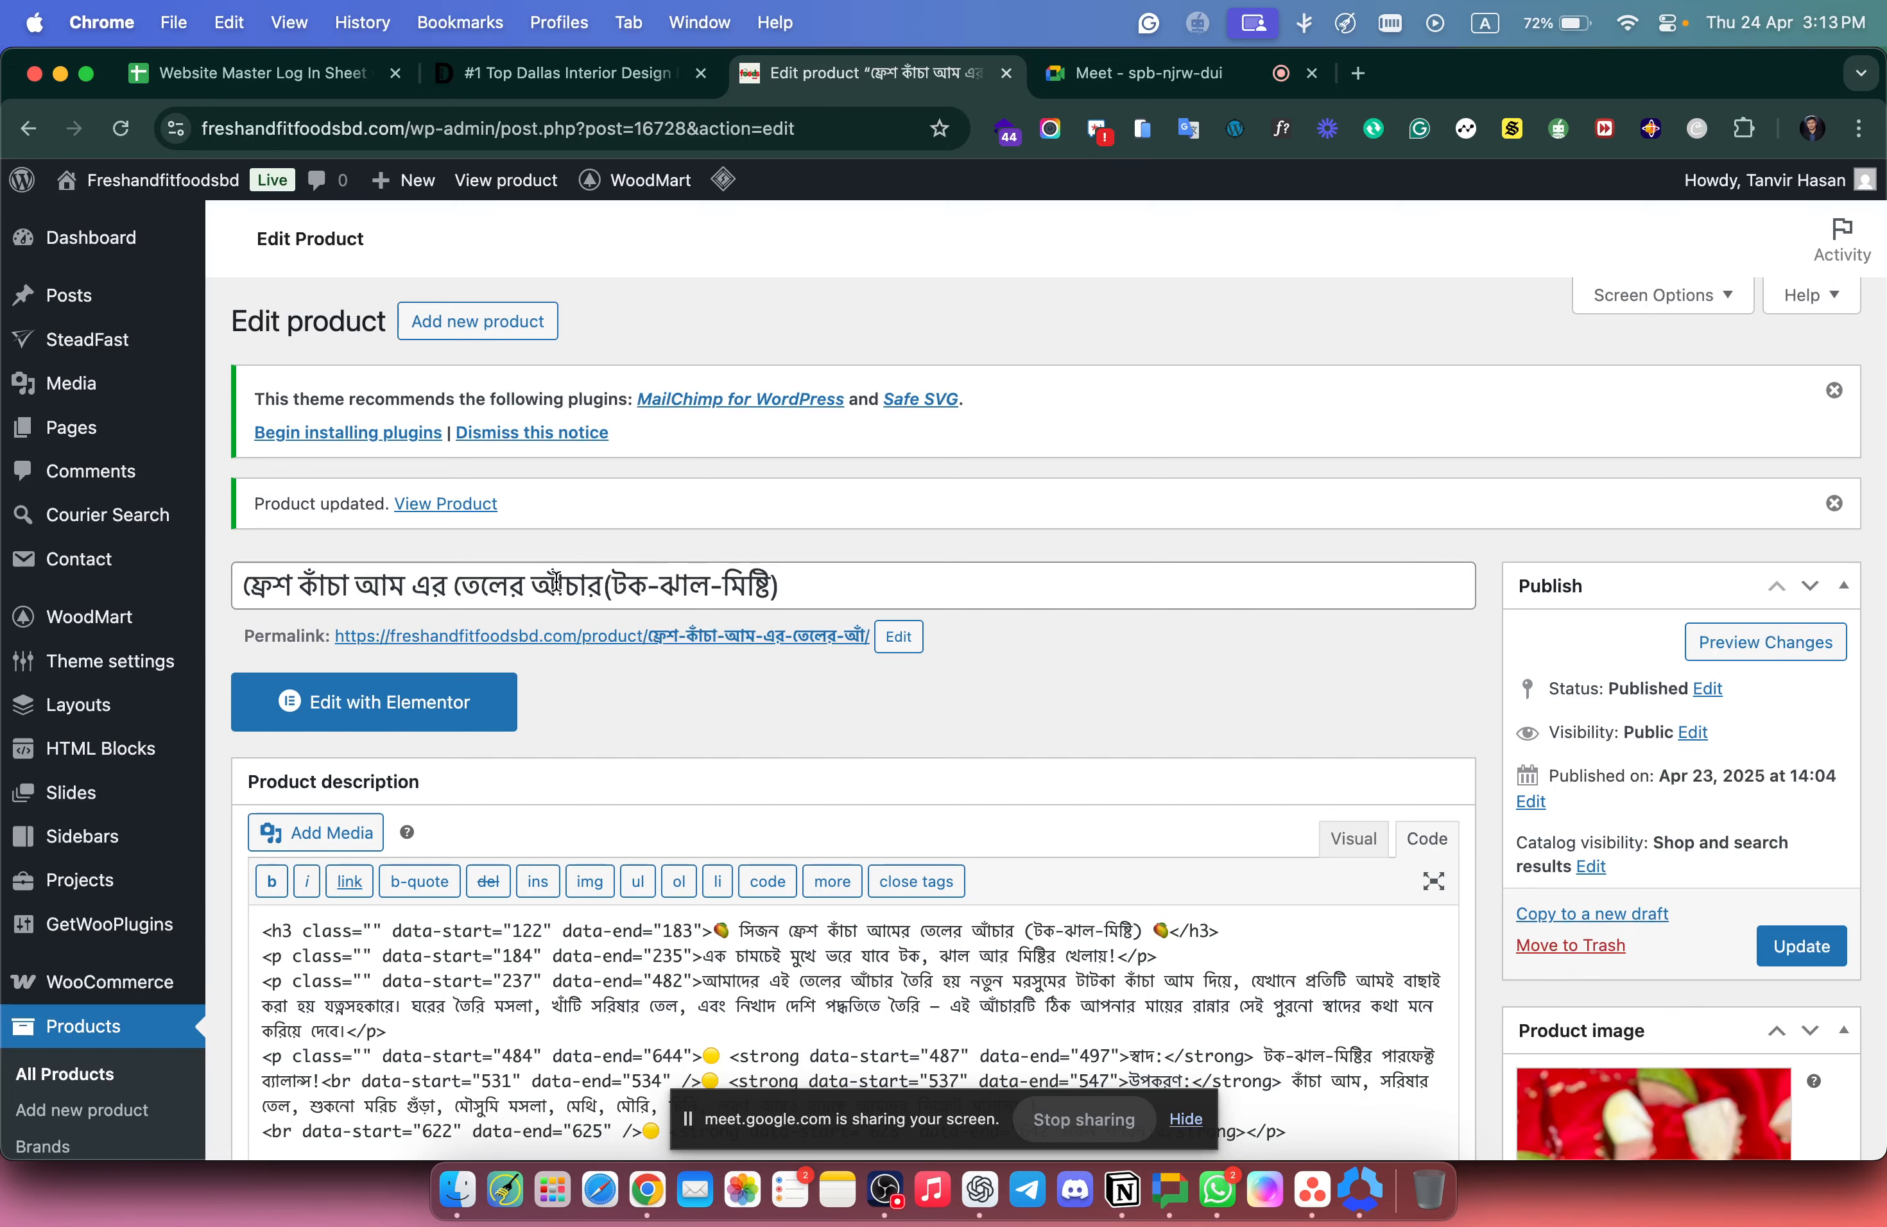
# View the updated product on the live site in a separate browser tab and check its prices and weight options.
pyautogui.keyDown('super'); pyautogui.click(479, 510); pyautogui.keyUp('super')
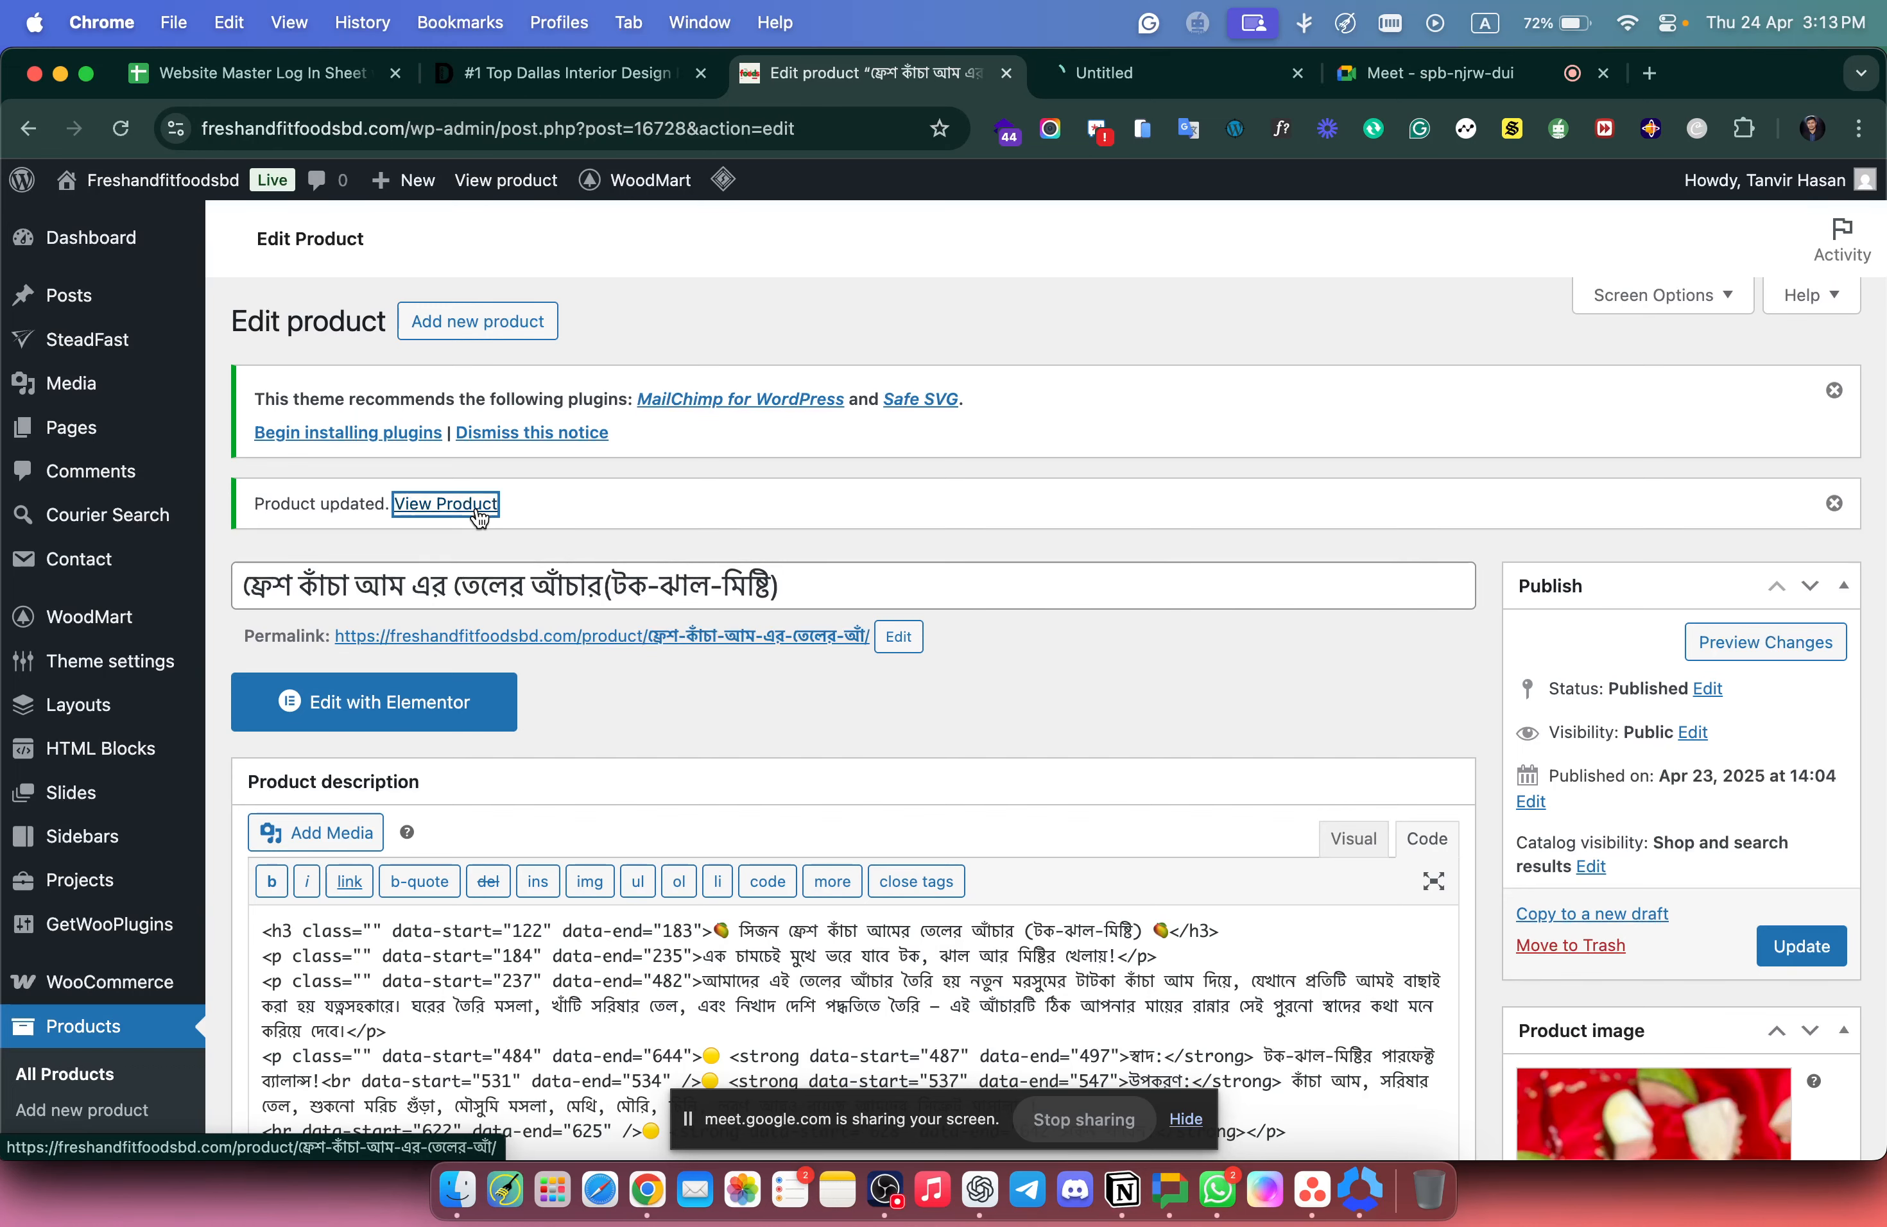
pyautogui.click(1151, 74)
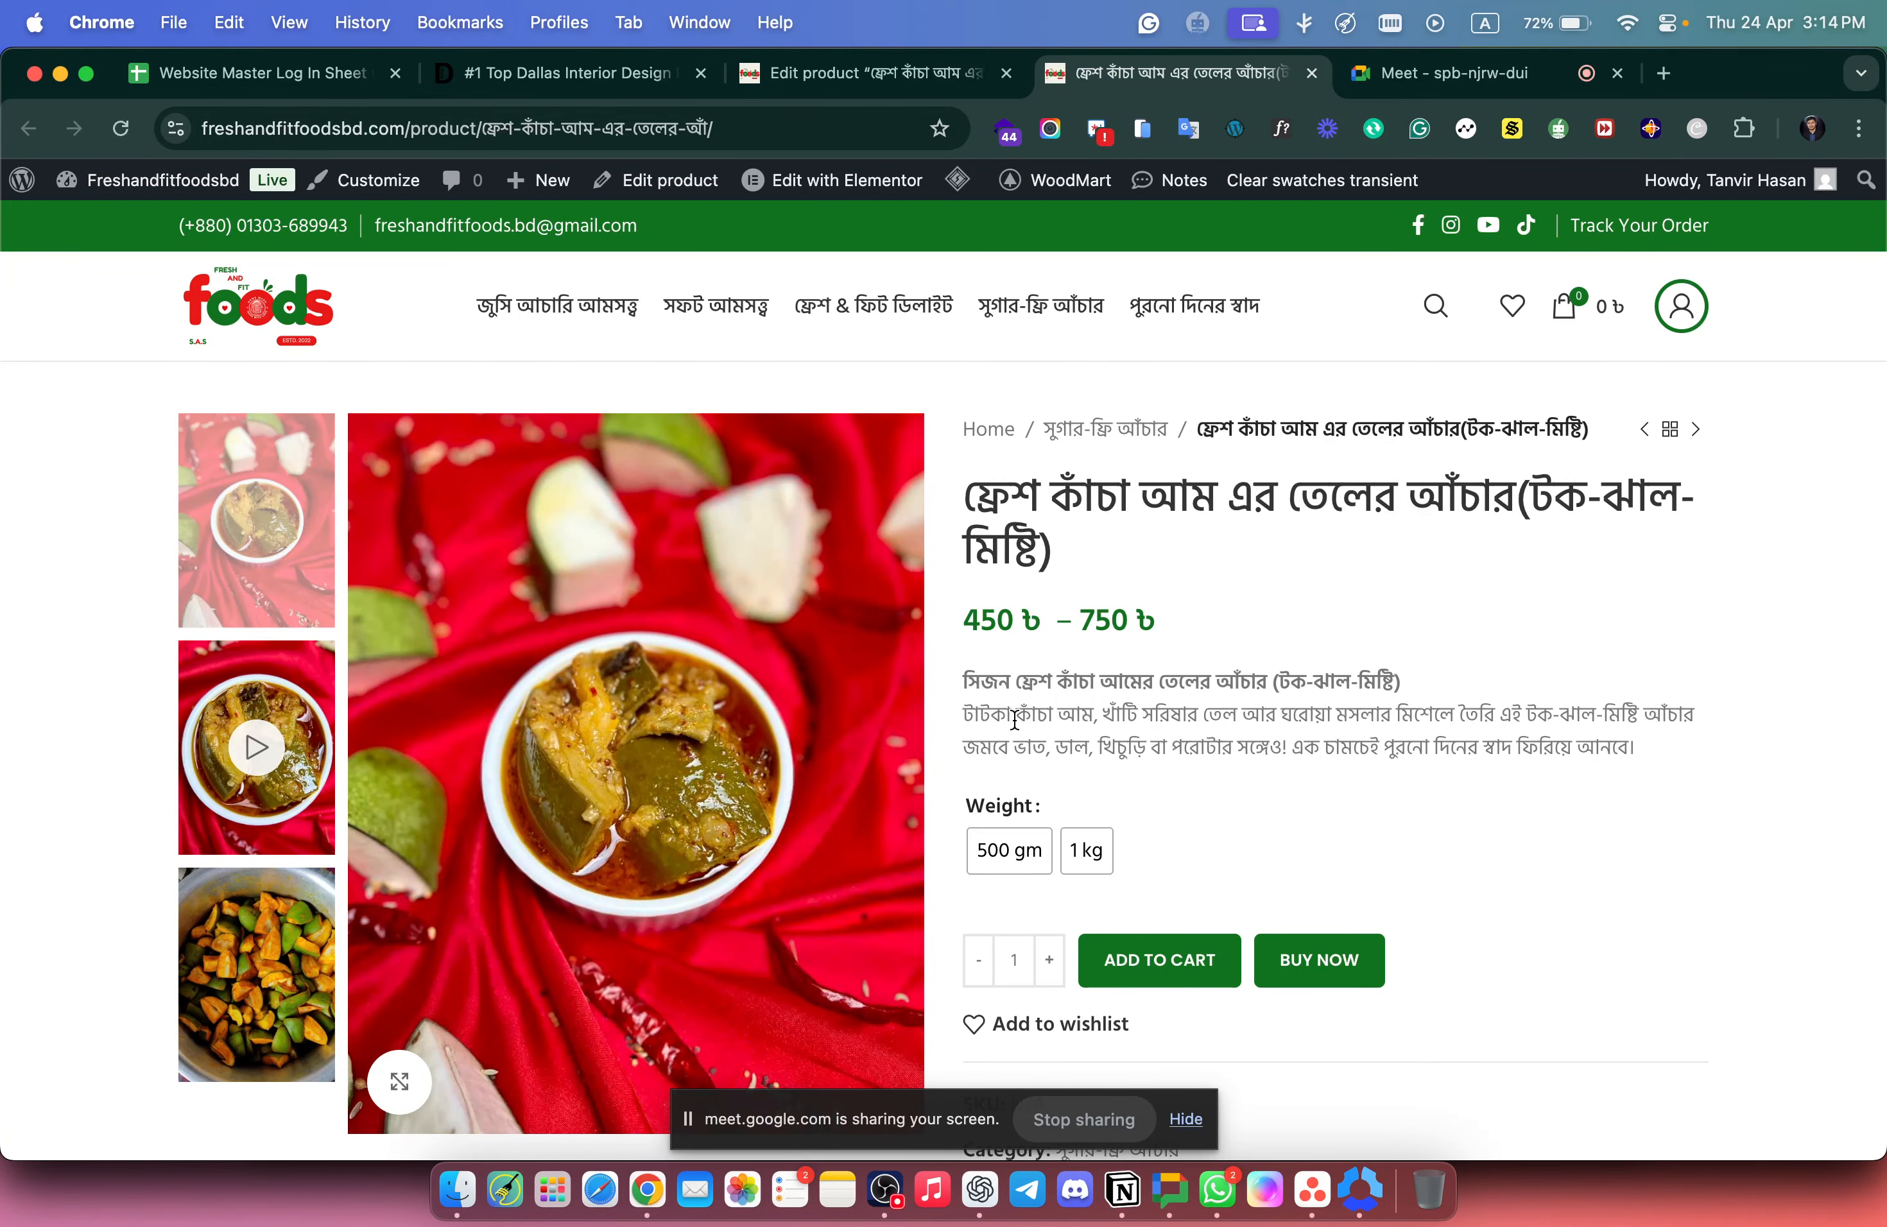
pyautogui.scroll(-5, 1014, 719)
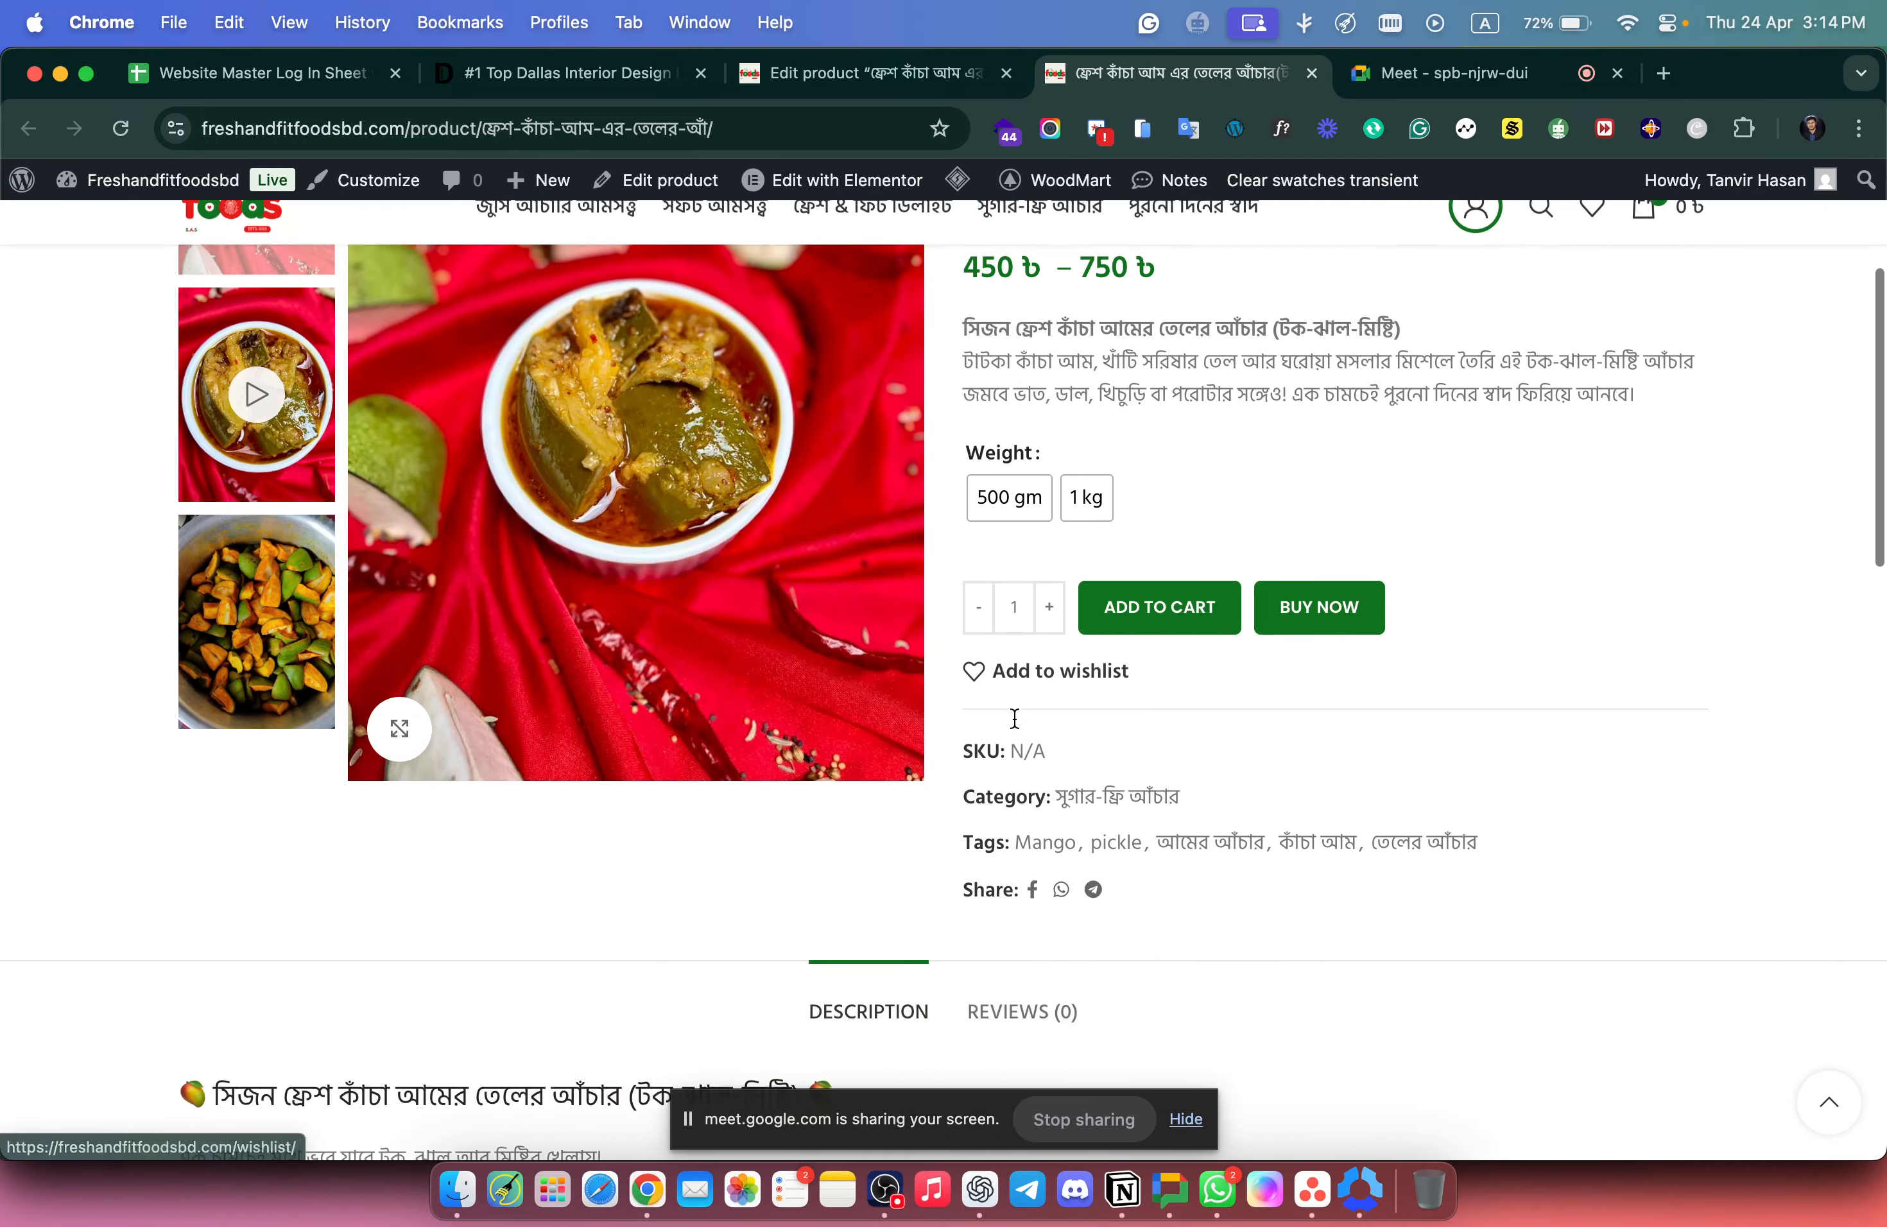
pyautogui.scroll(5, 1014, 720)
pyautogui.scroll(-4, 1014, 709)
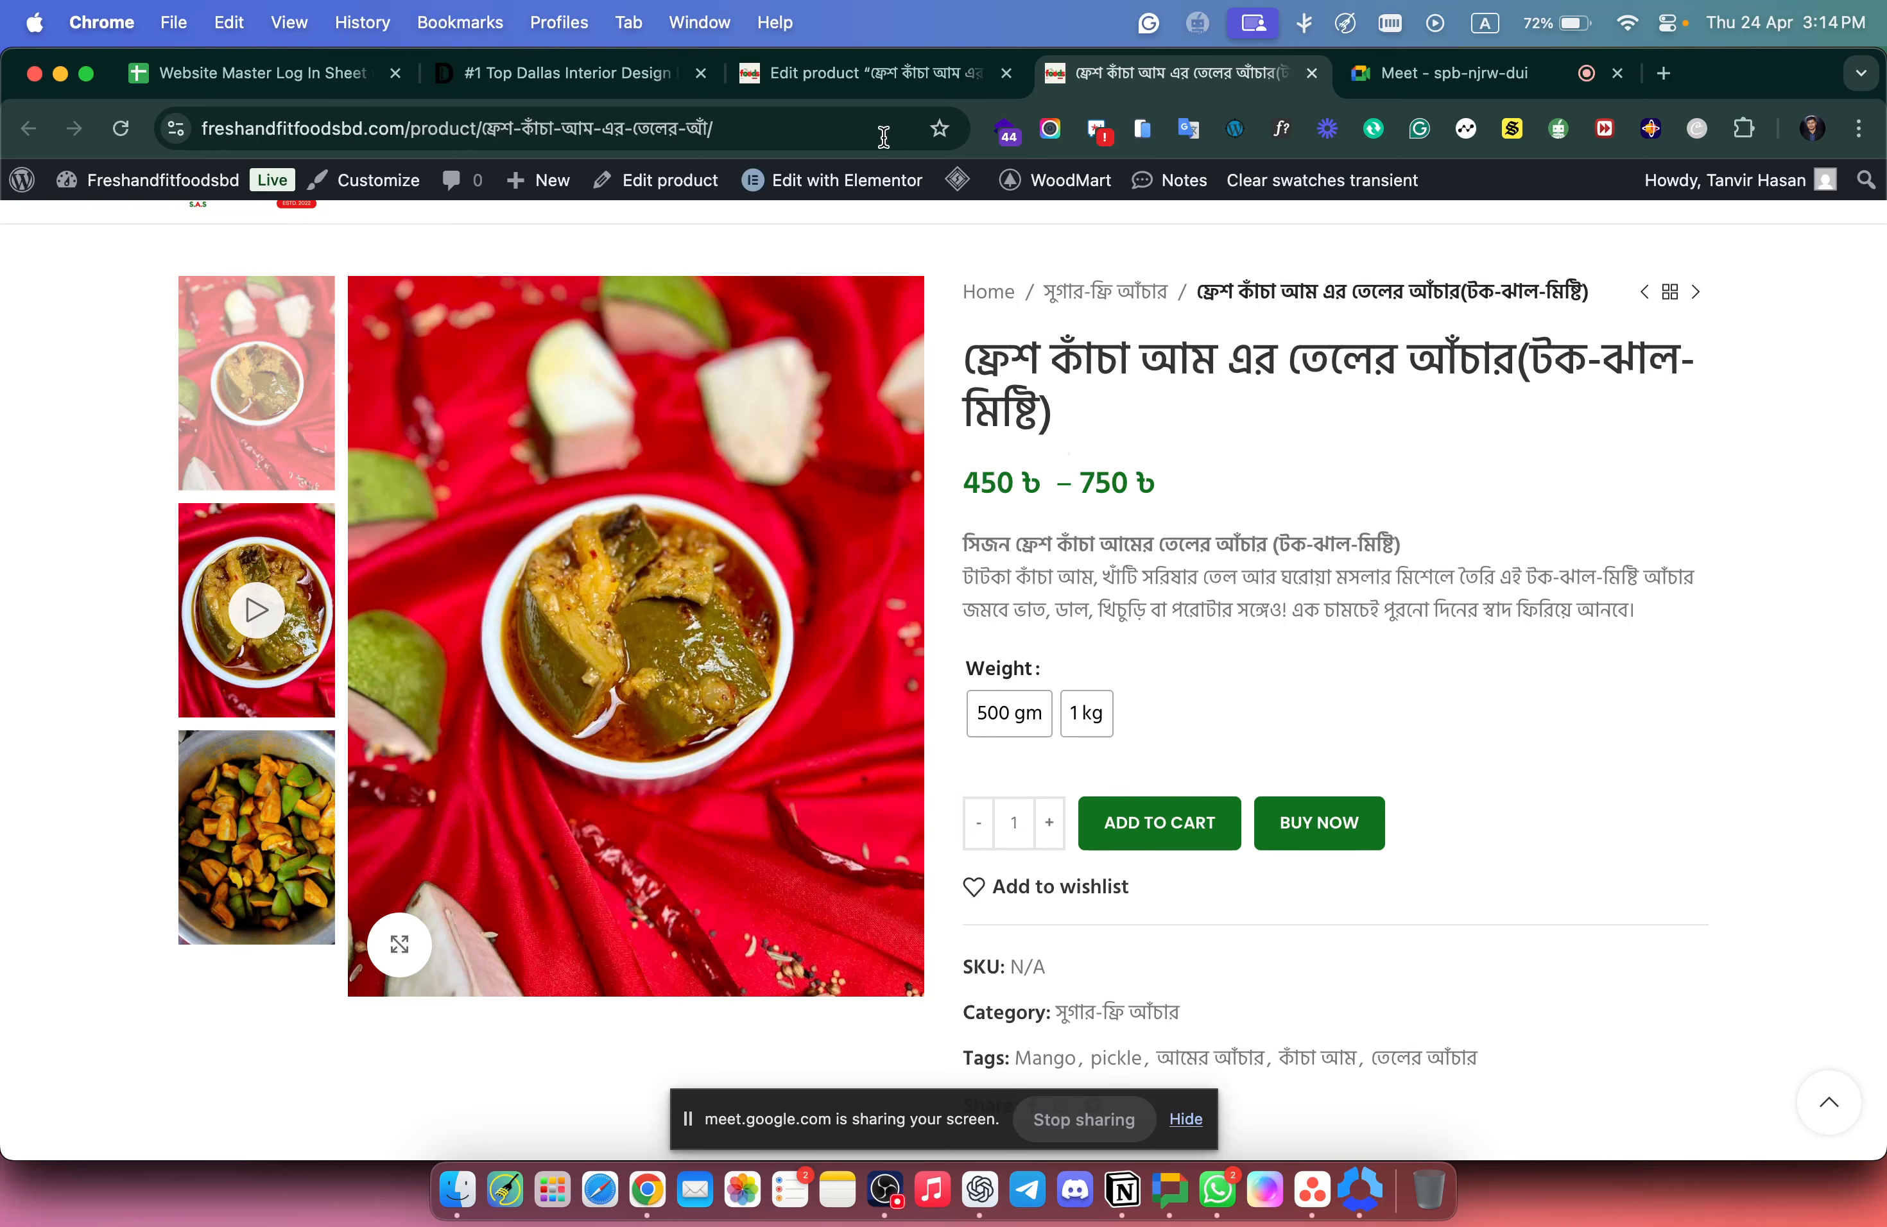
# Return to the list of all products and open স্পেশাল মহাস্থানগড়ের কটকটি for editing.
pyautogui.click(869, 73)
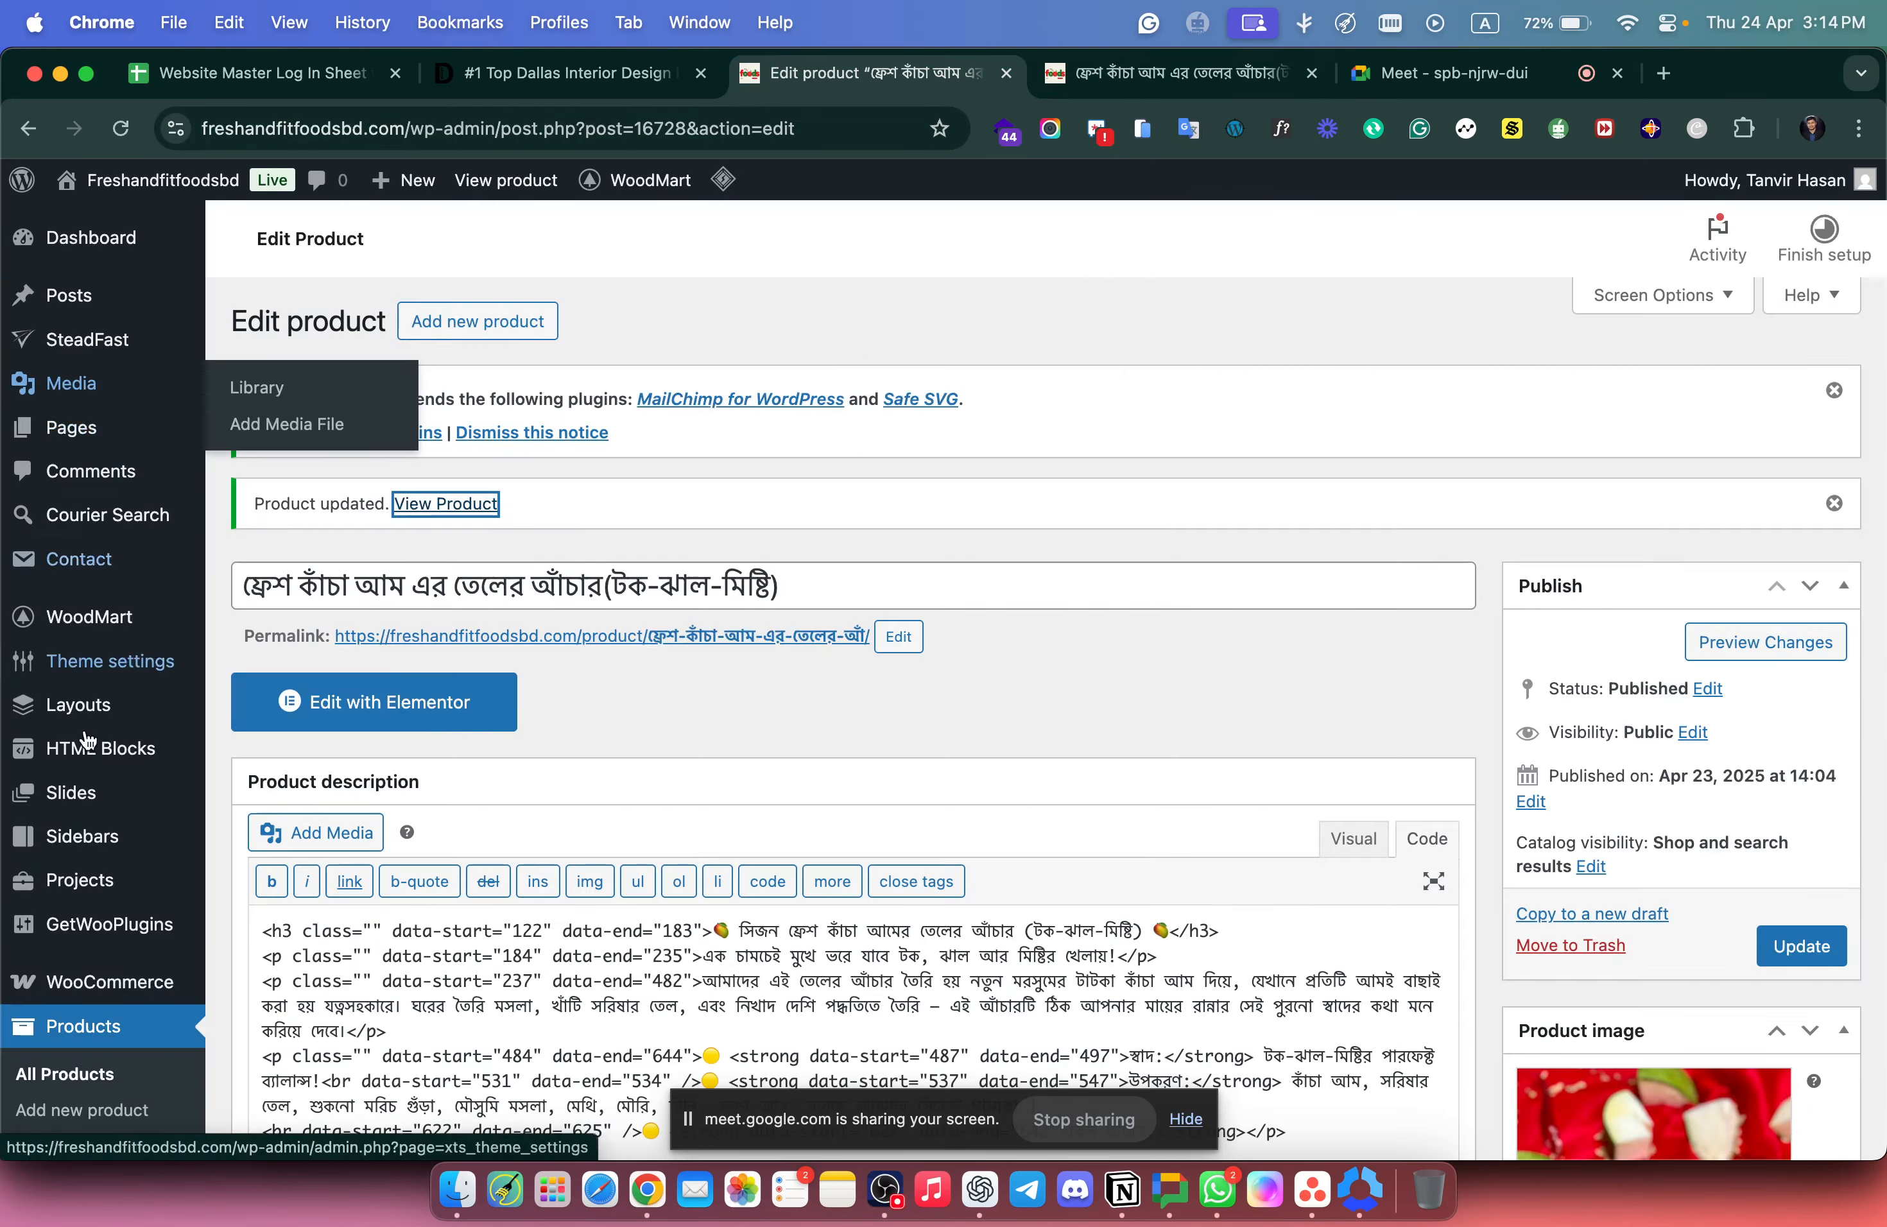
pyautogui.scroll(-4, 68, 873)
pyautogui.click(67, 894)
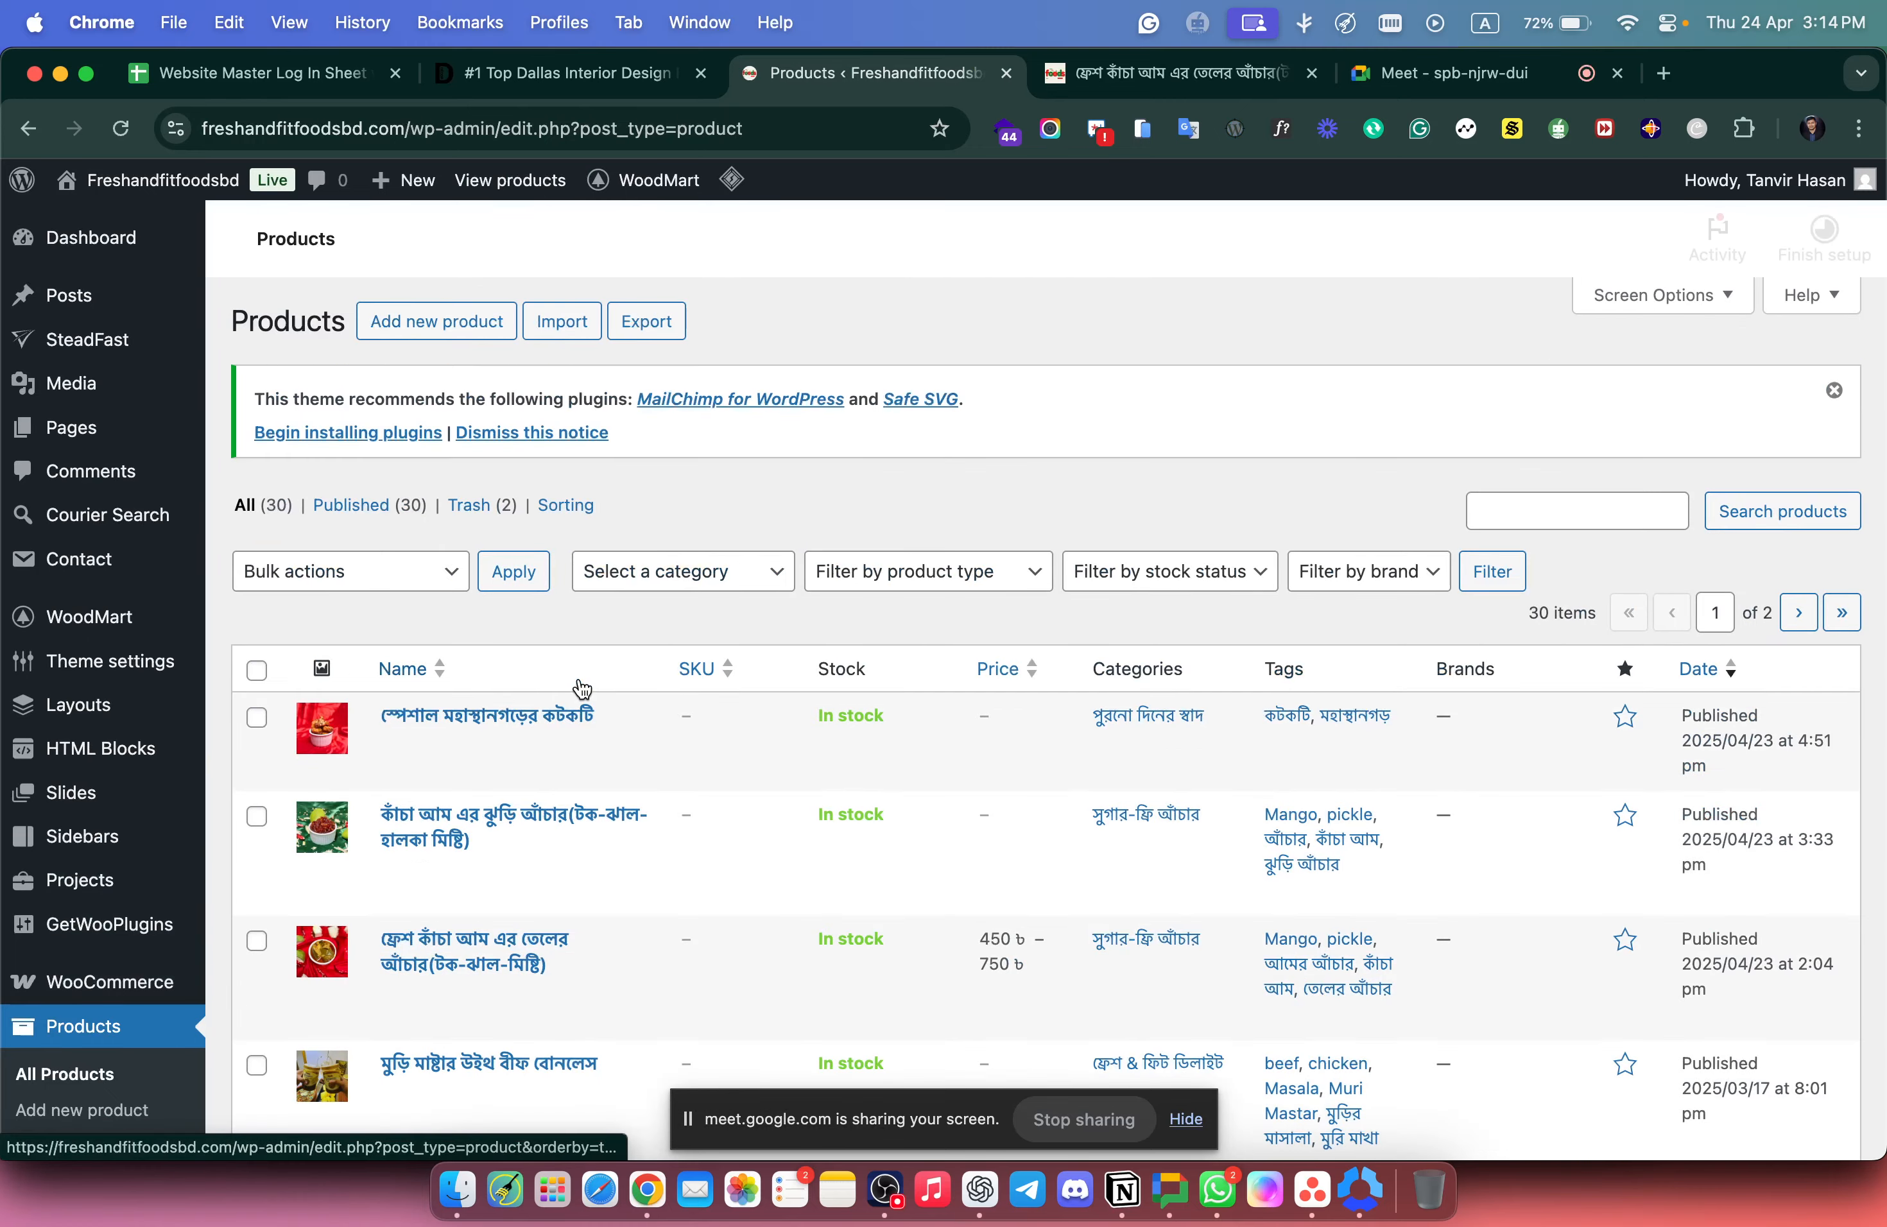
pyautogui.scroll(-1, 729, 827)
pyautogui.scroll(-4, 730, 836)
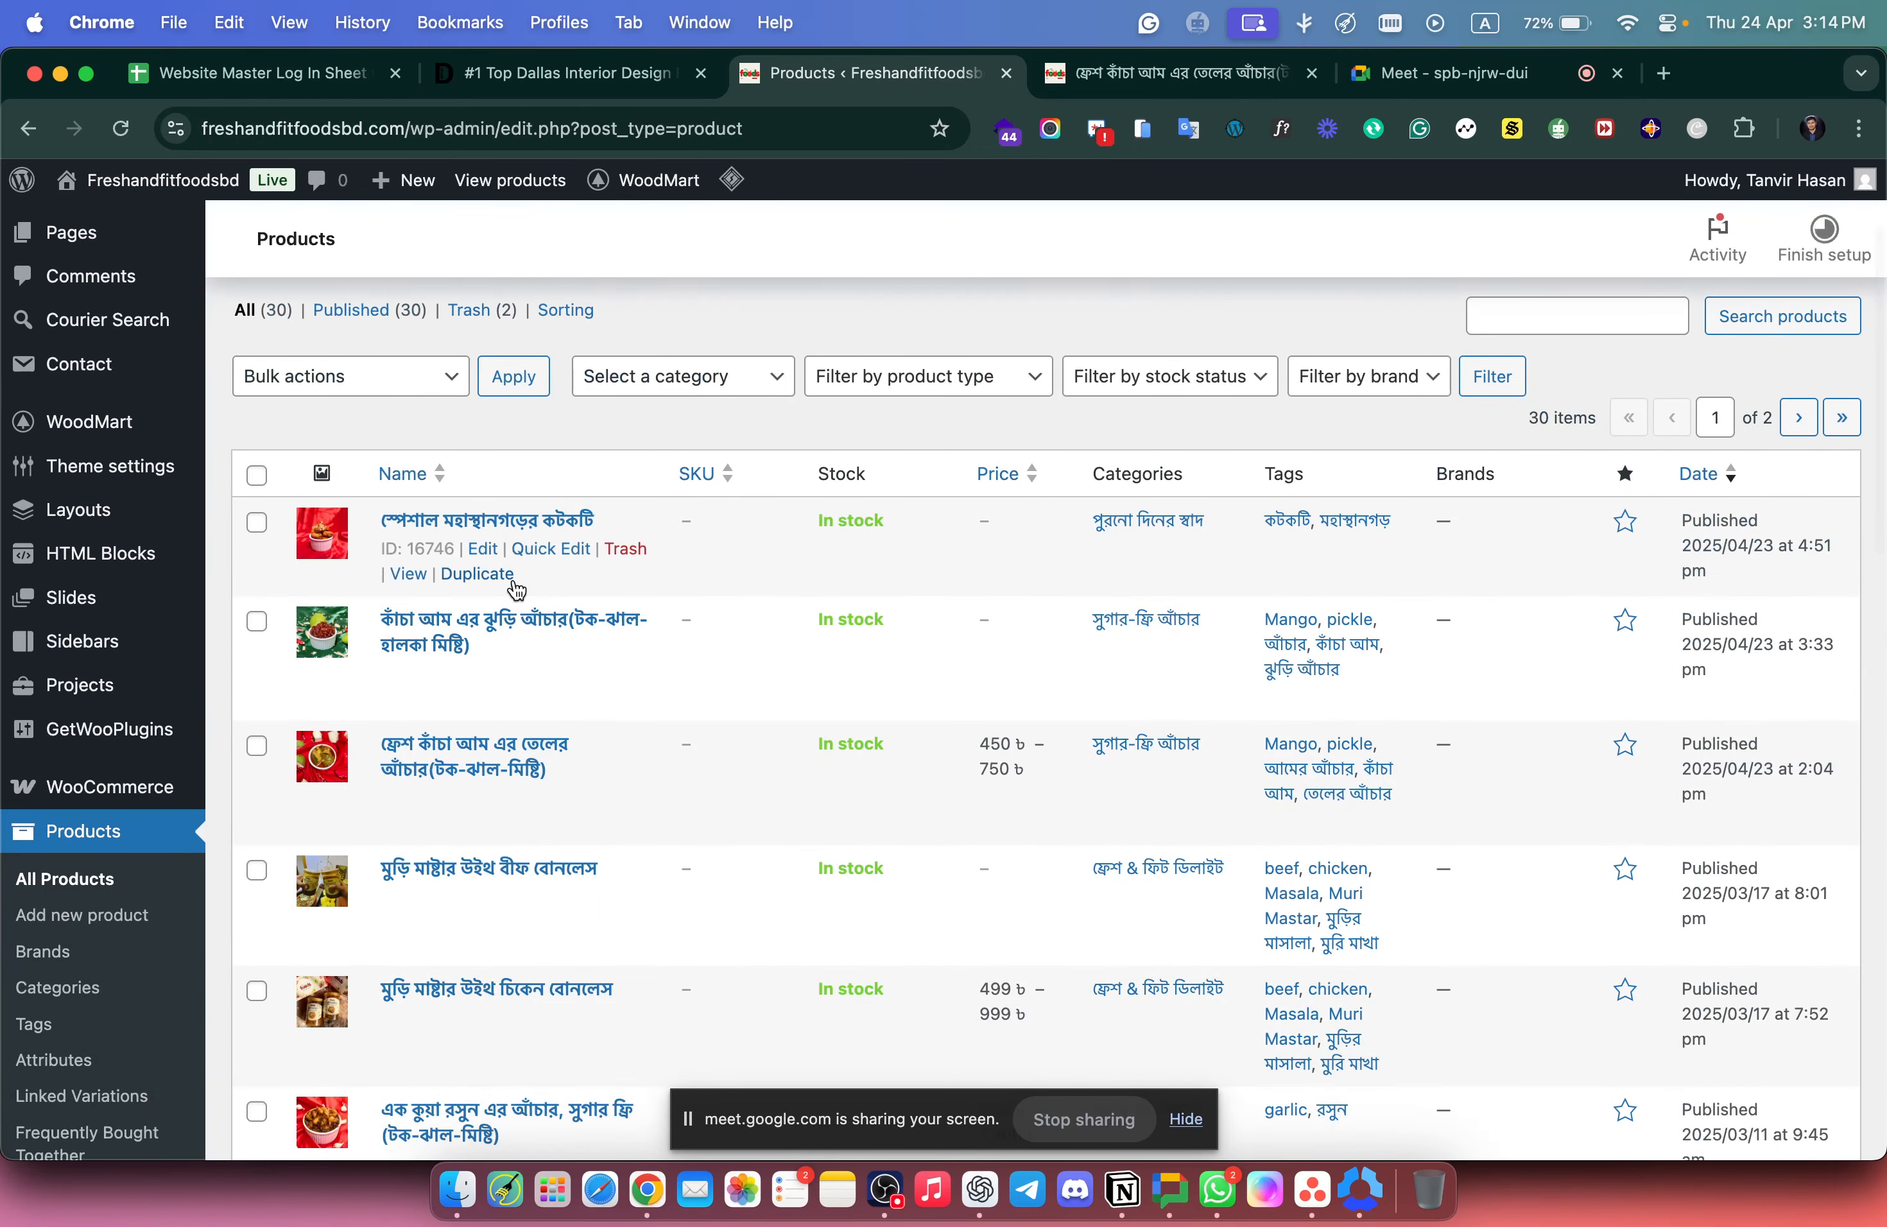
pyautogui.click(483, 548)
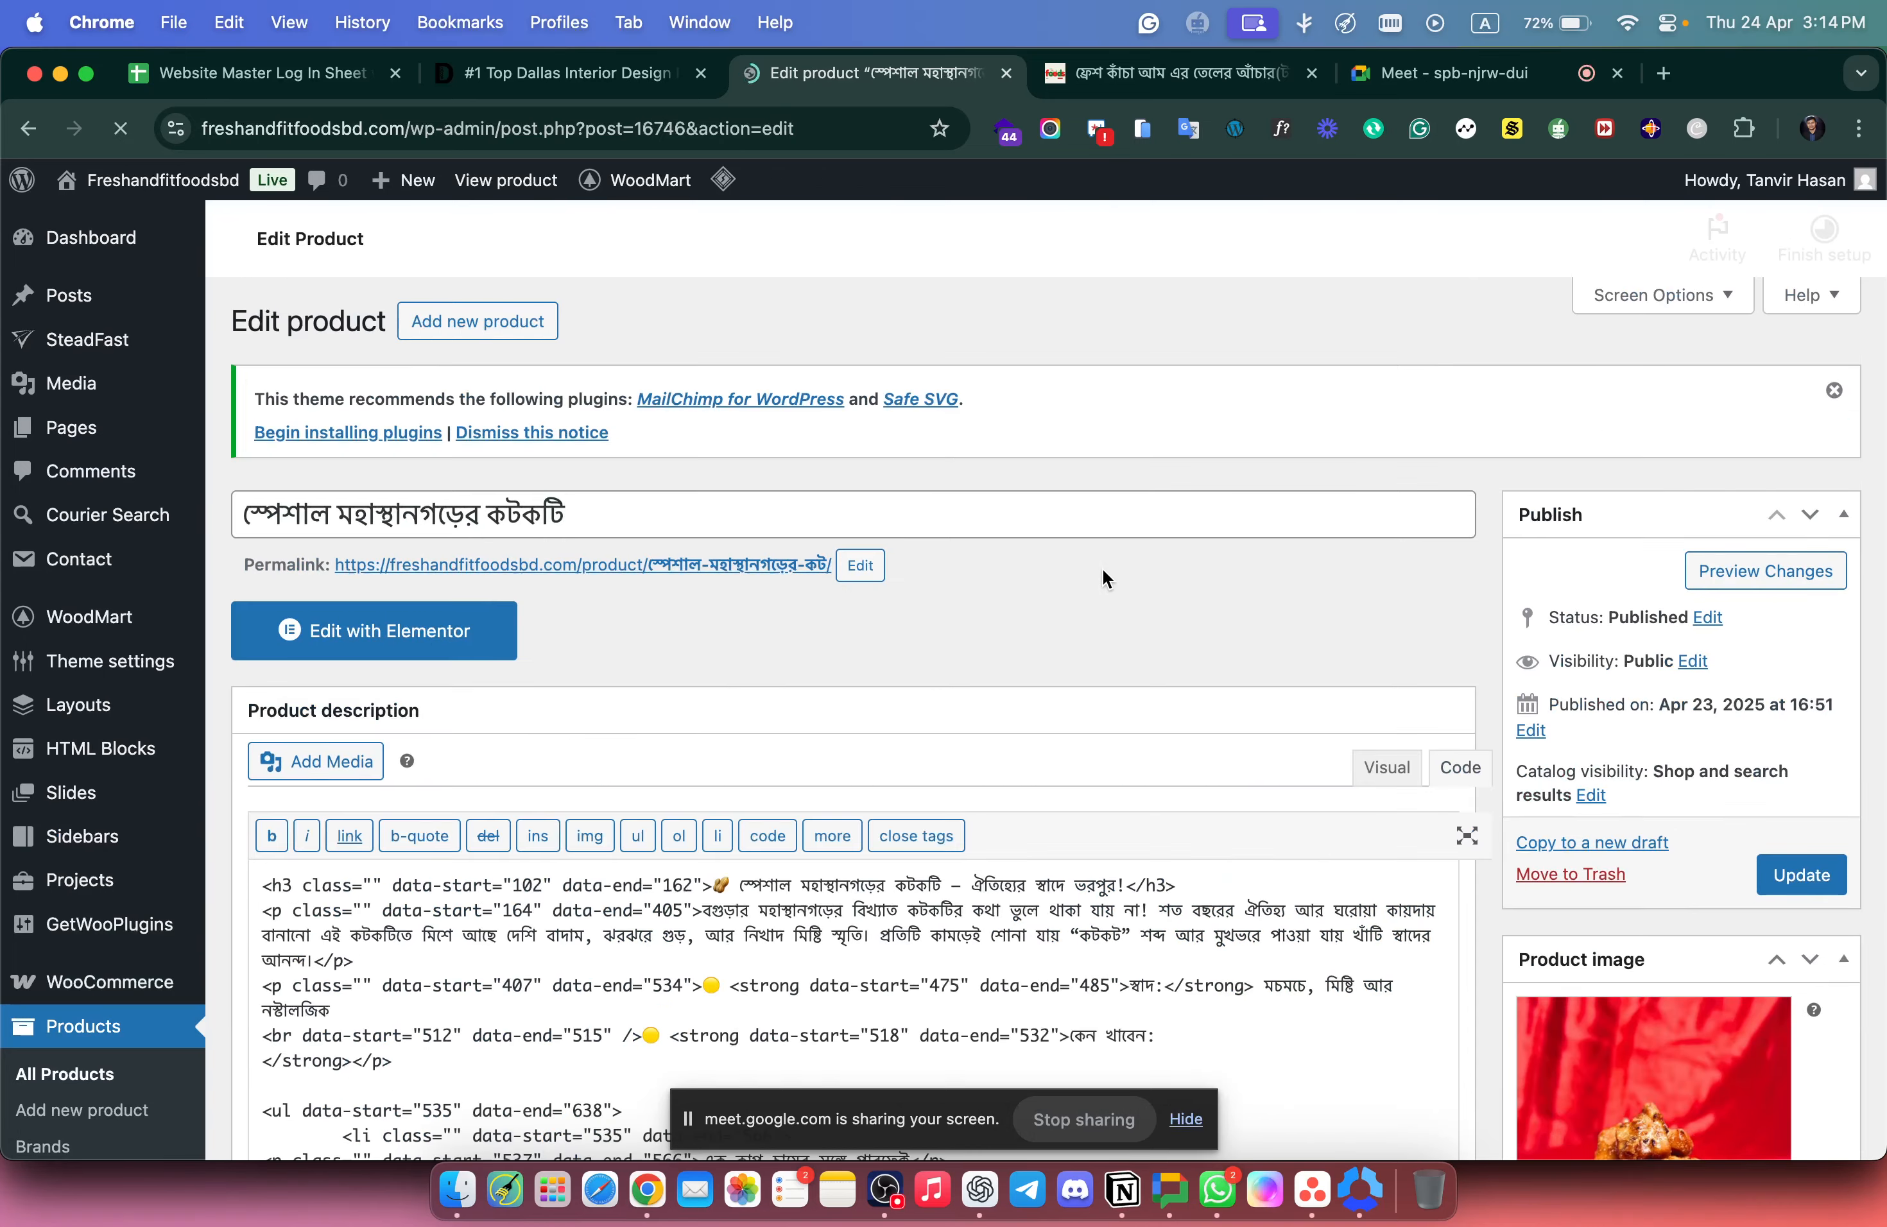
# Open the product's inventory settings and set its stock status to Out of stock.
pyautogui.scroll(-10, 1103, 570)
pyautogui.scroll(3, 1106, 550)
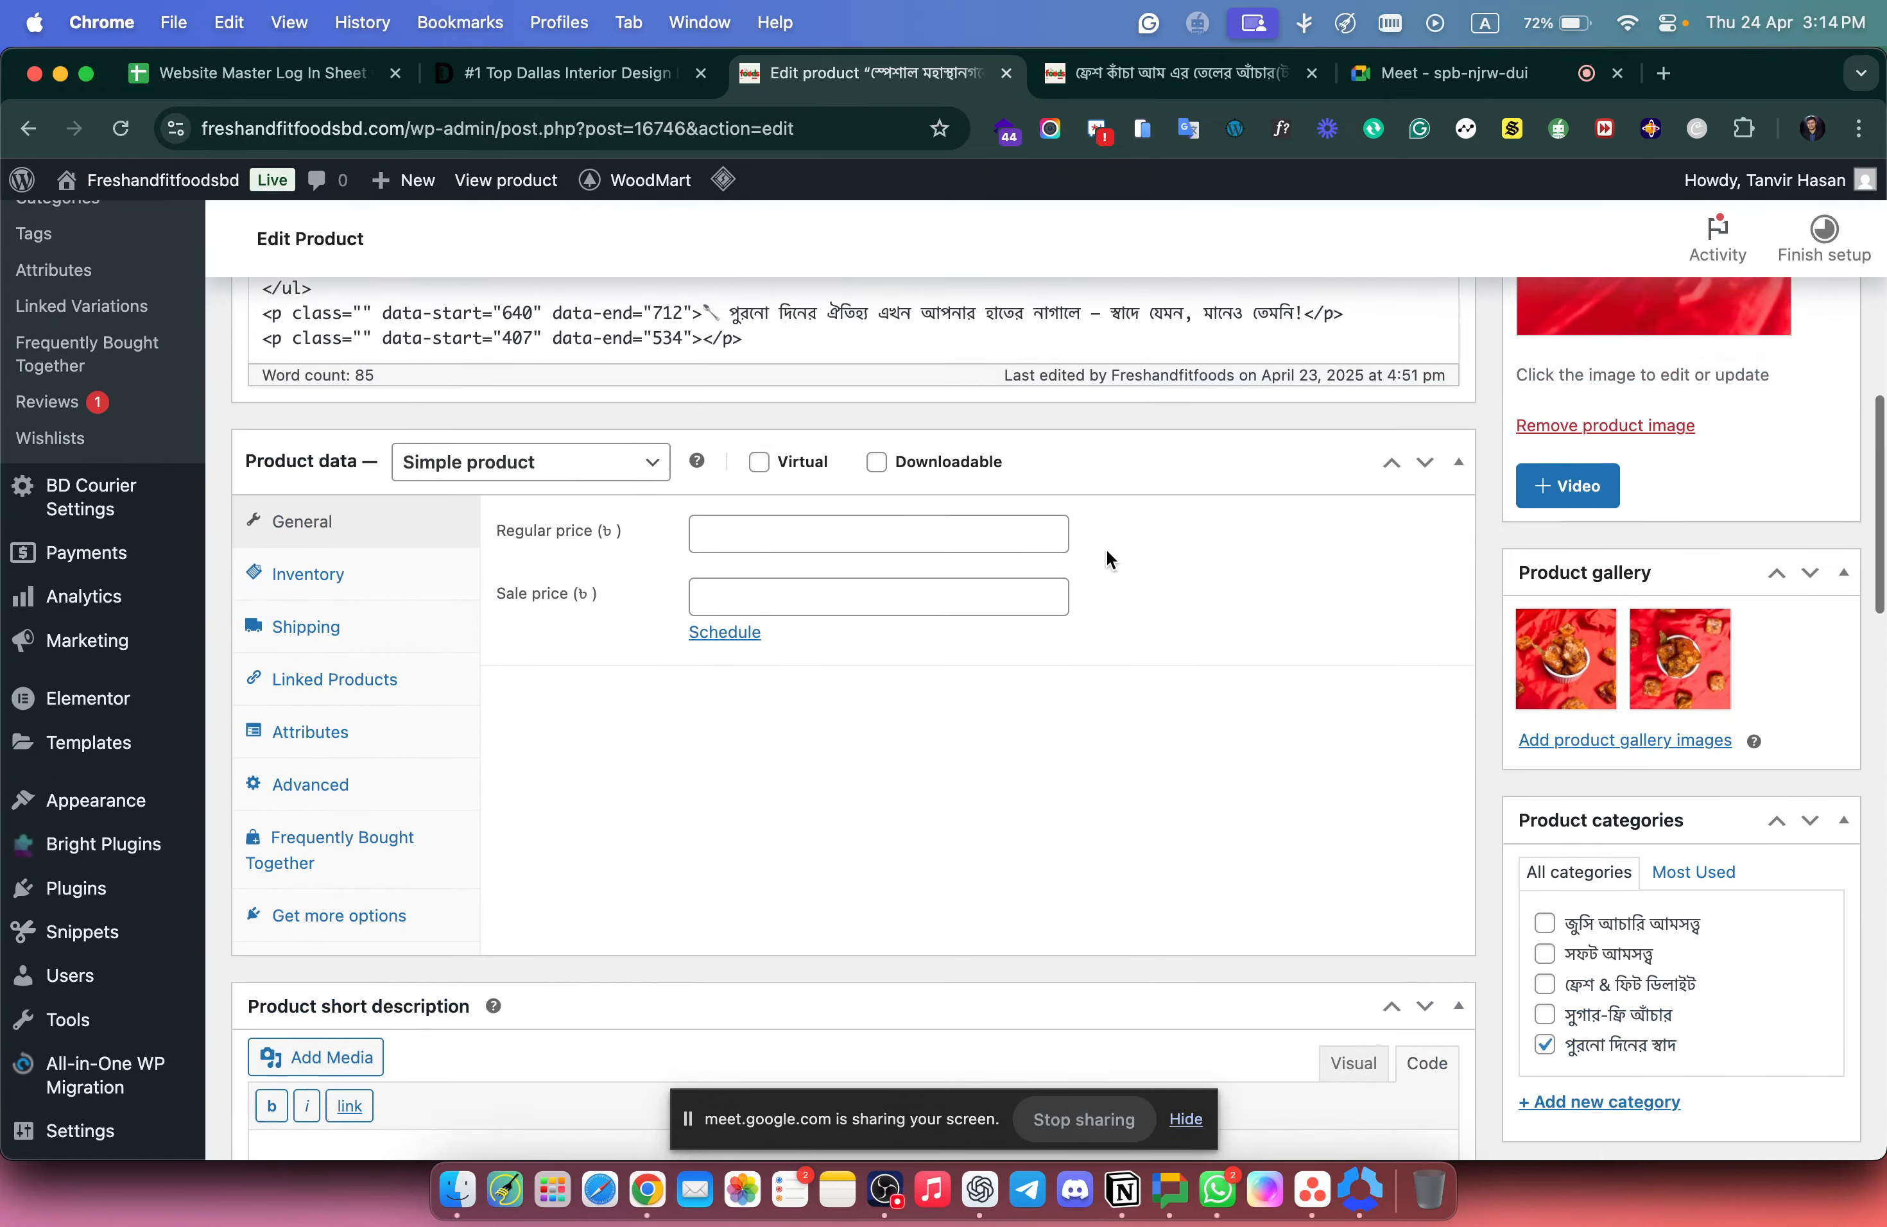
pyautogui.click(278, 609)
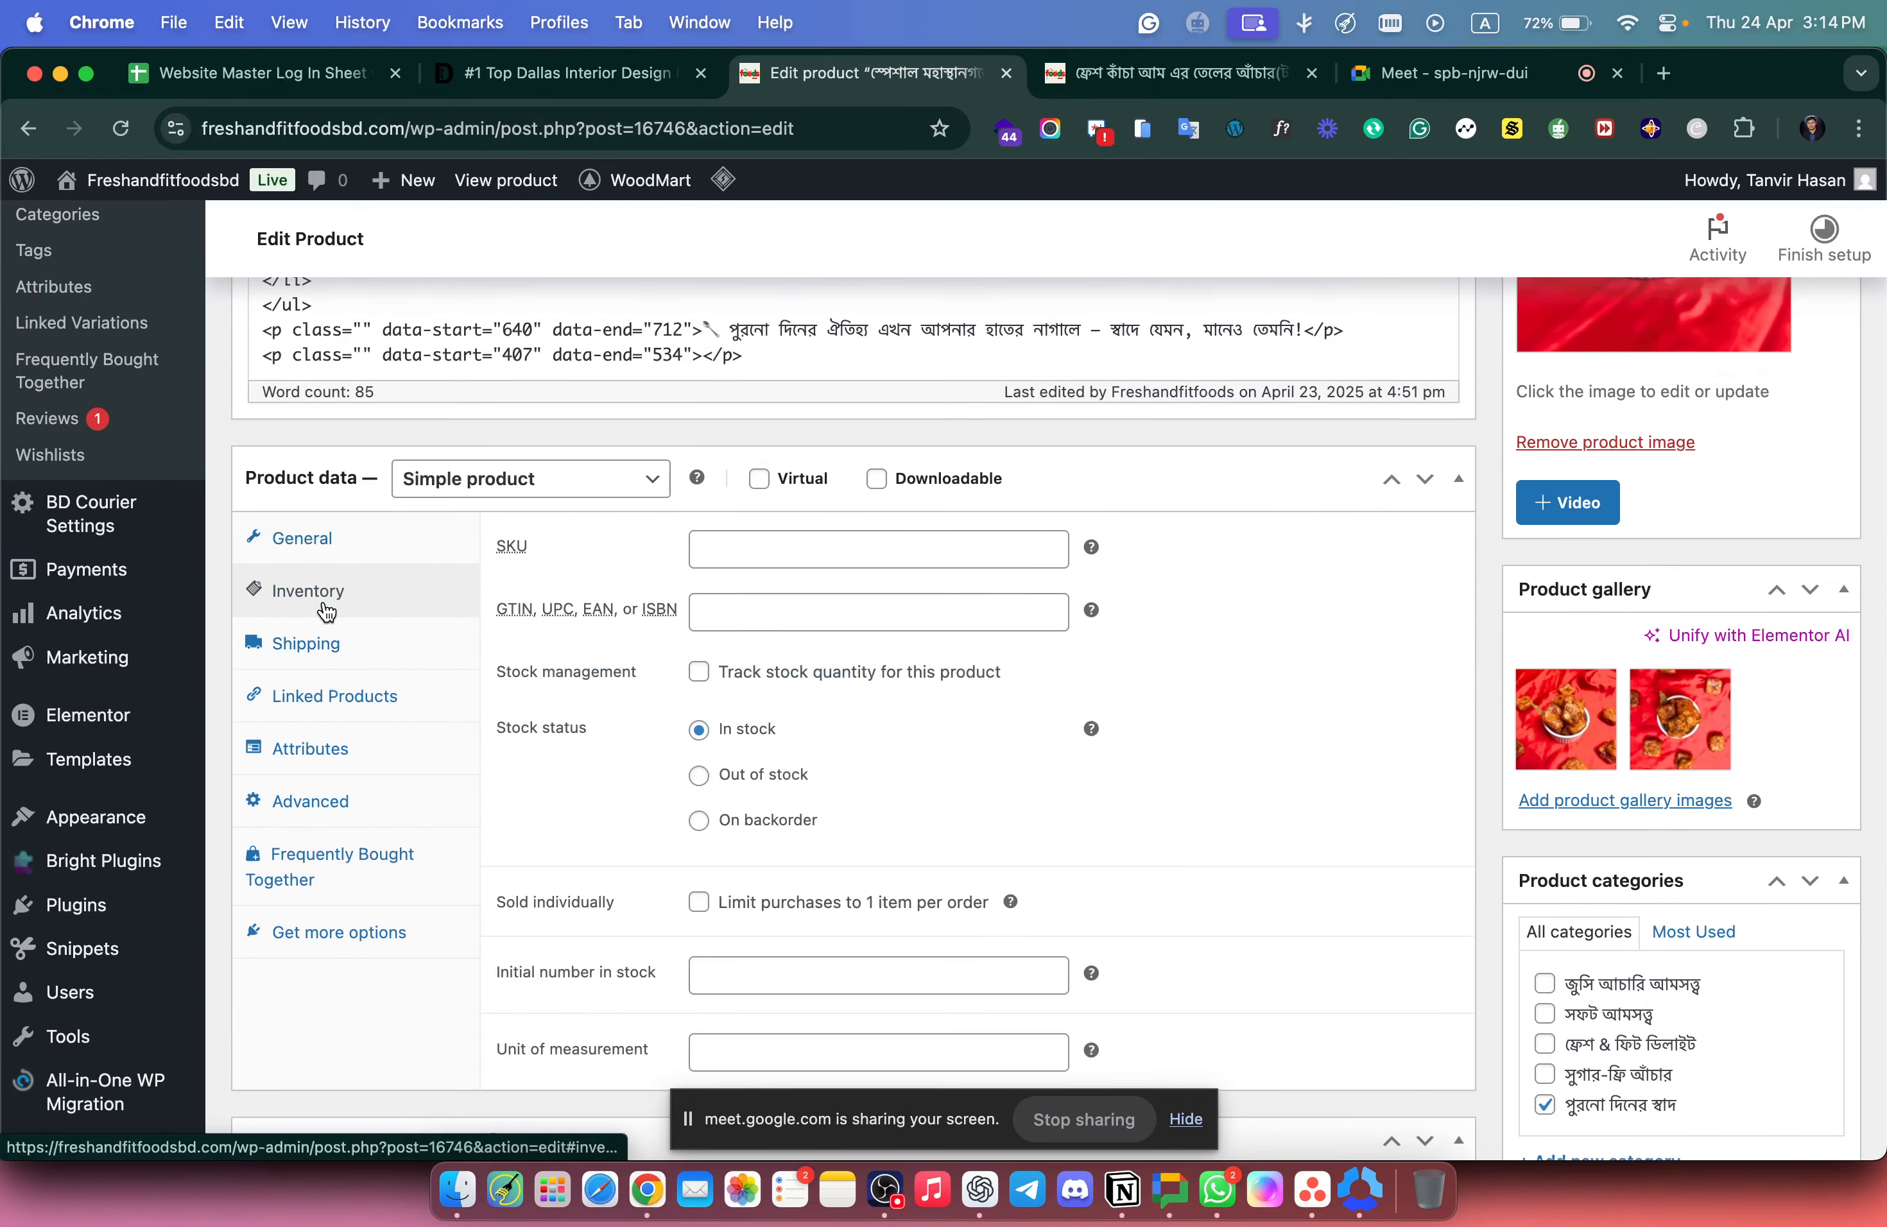
pyautogui.click(699, 775)
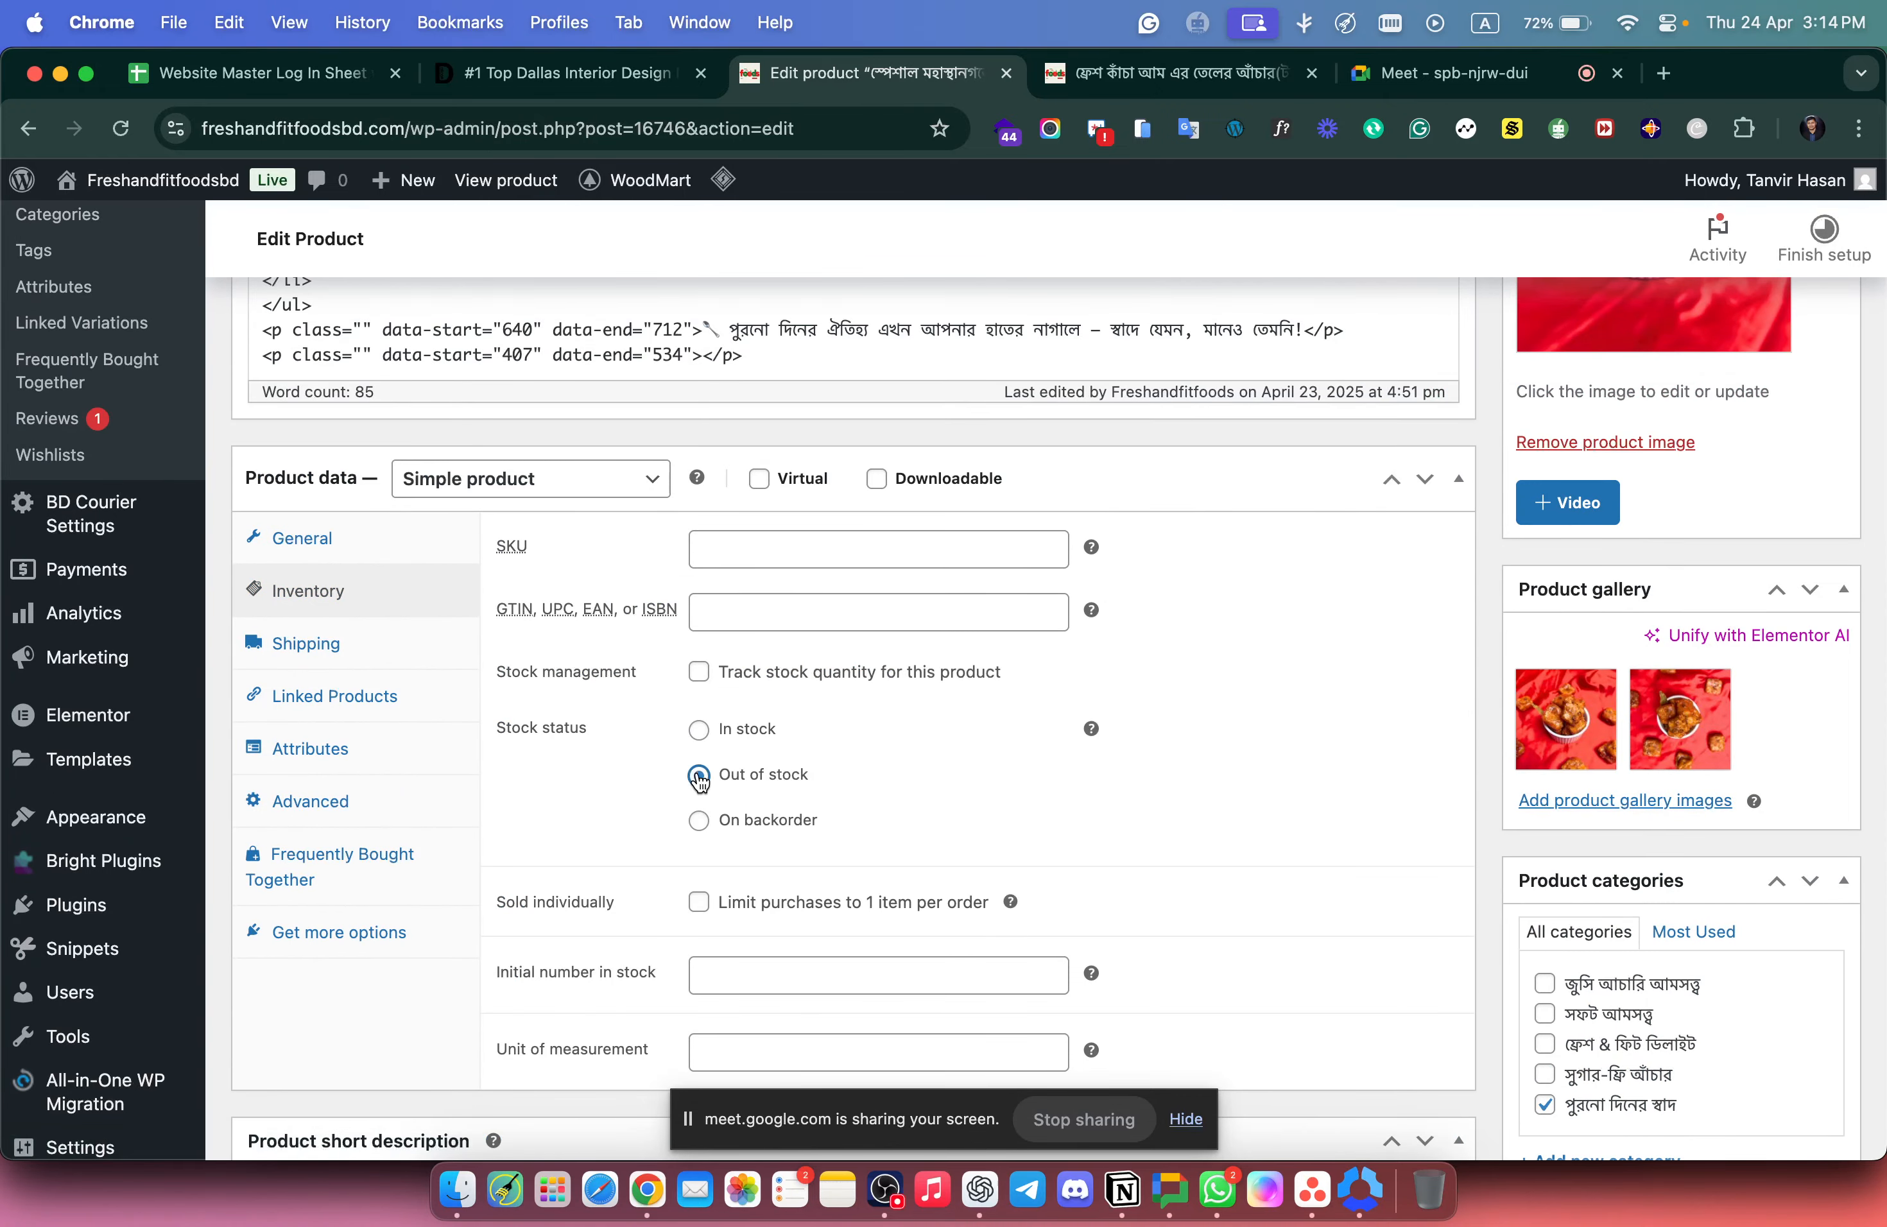
pyautogui.scroll(5, 1313, 649)
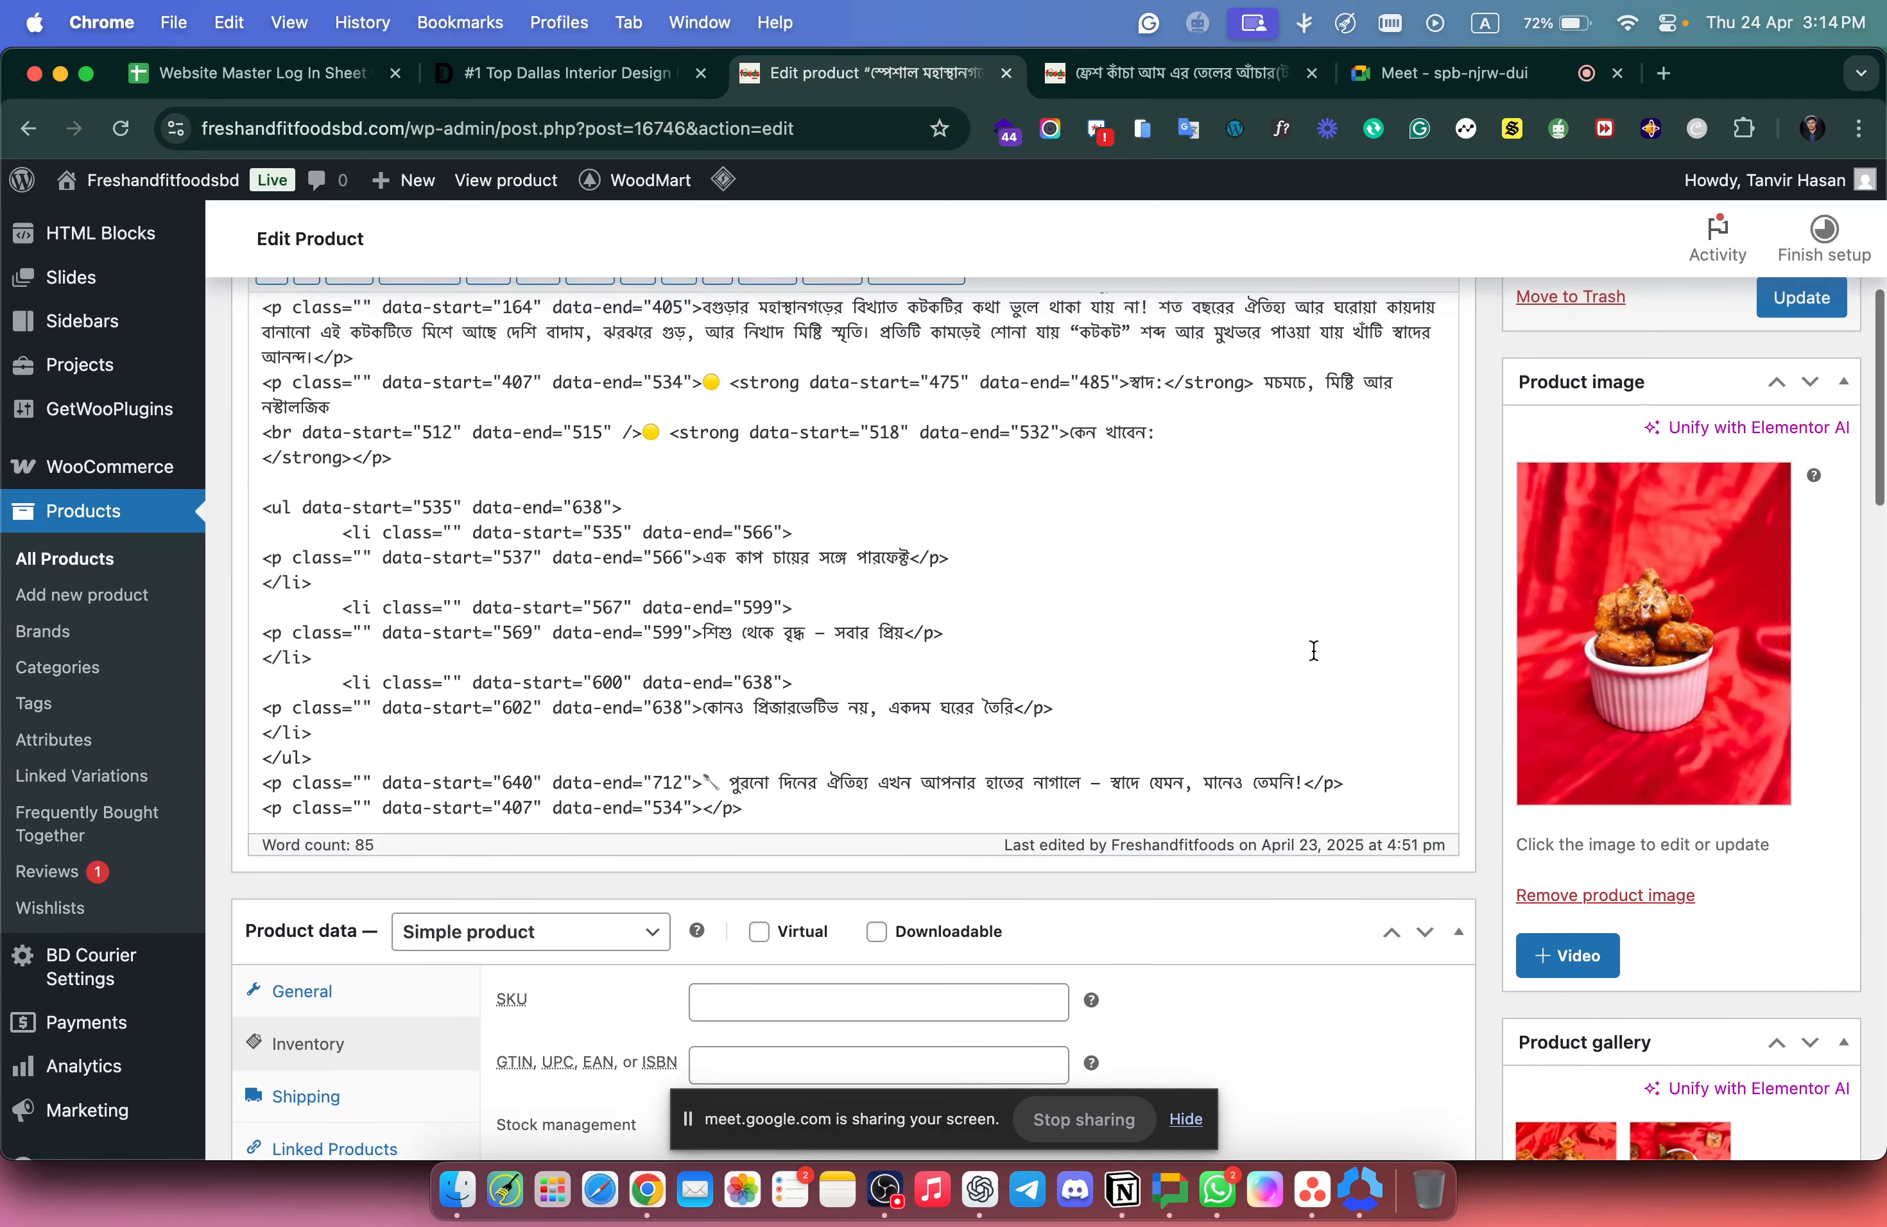
pyautogui.scroll(-6, 1312, 649)
pyautogui.scroll(1, 1312, 649)
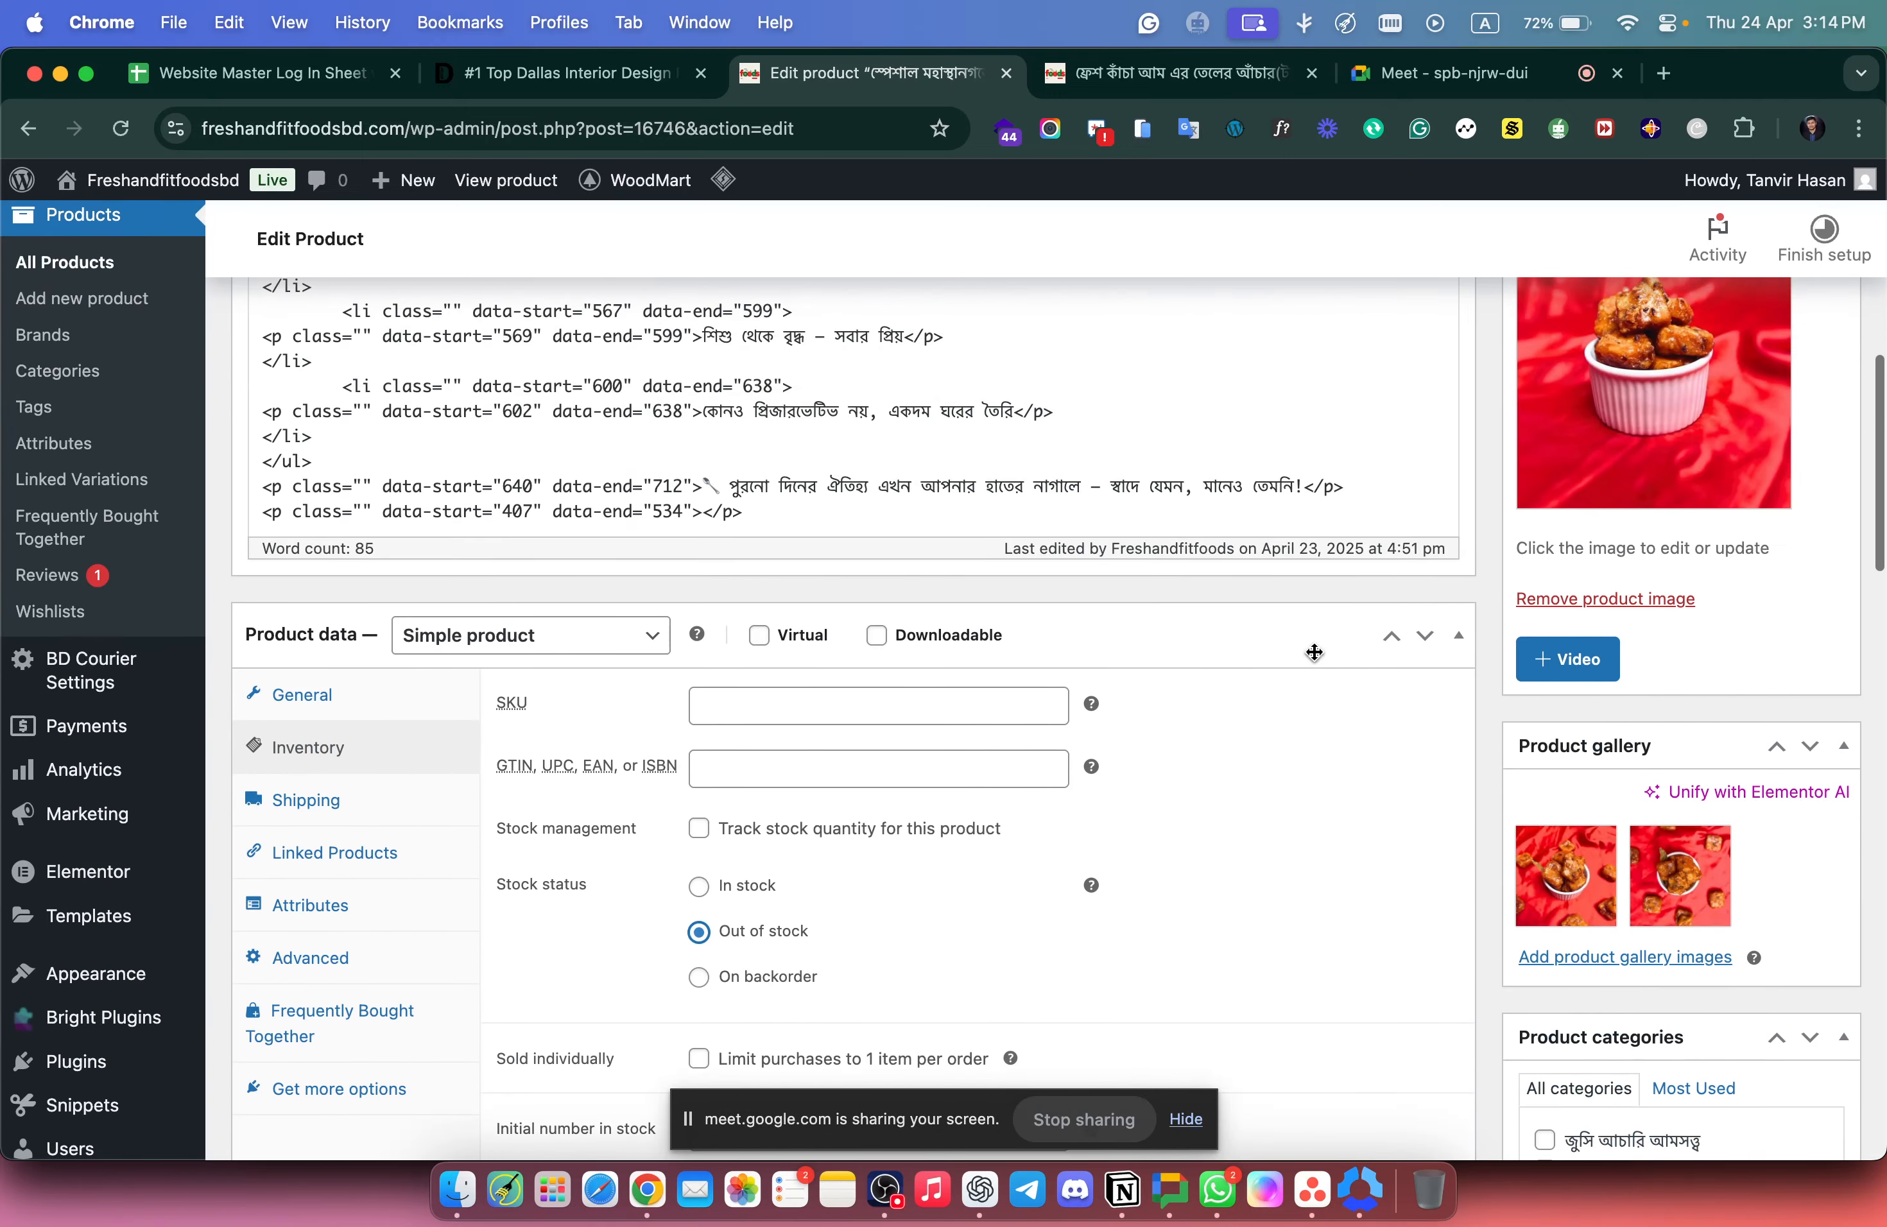
pyautogui.scroll(-7, 1672, 519)
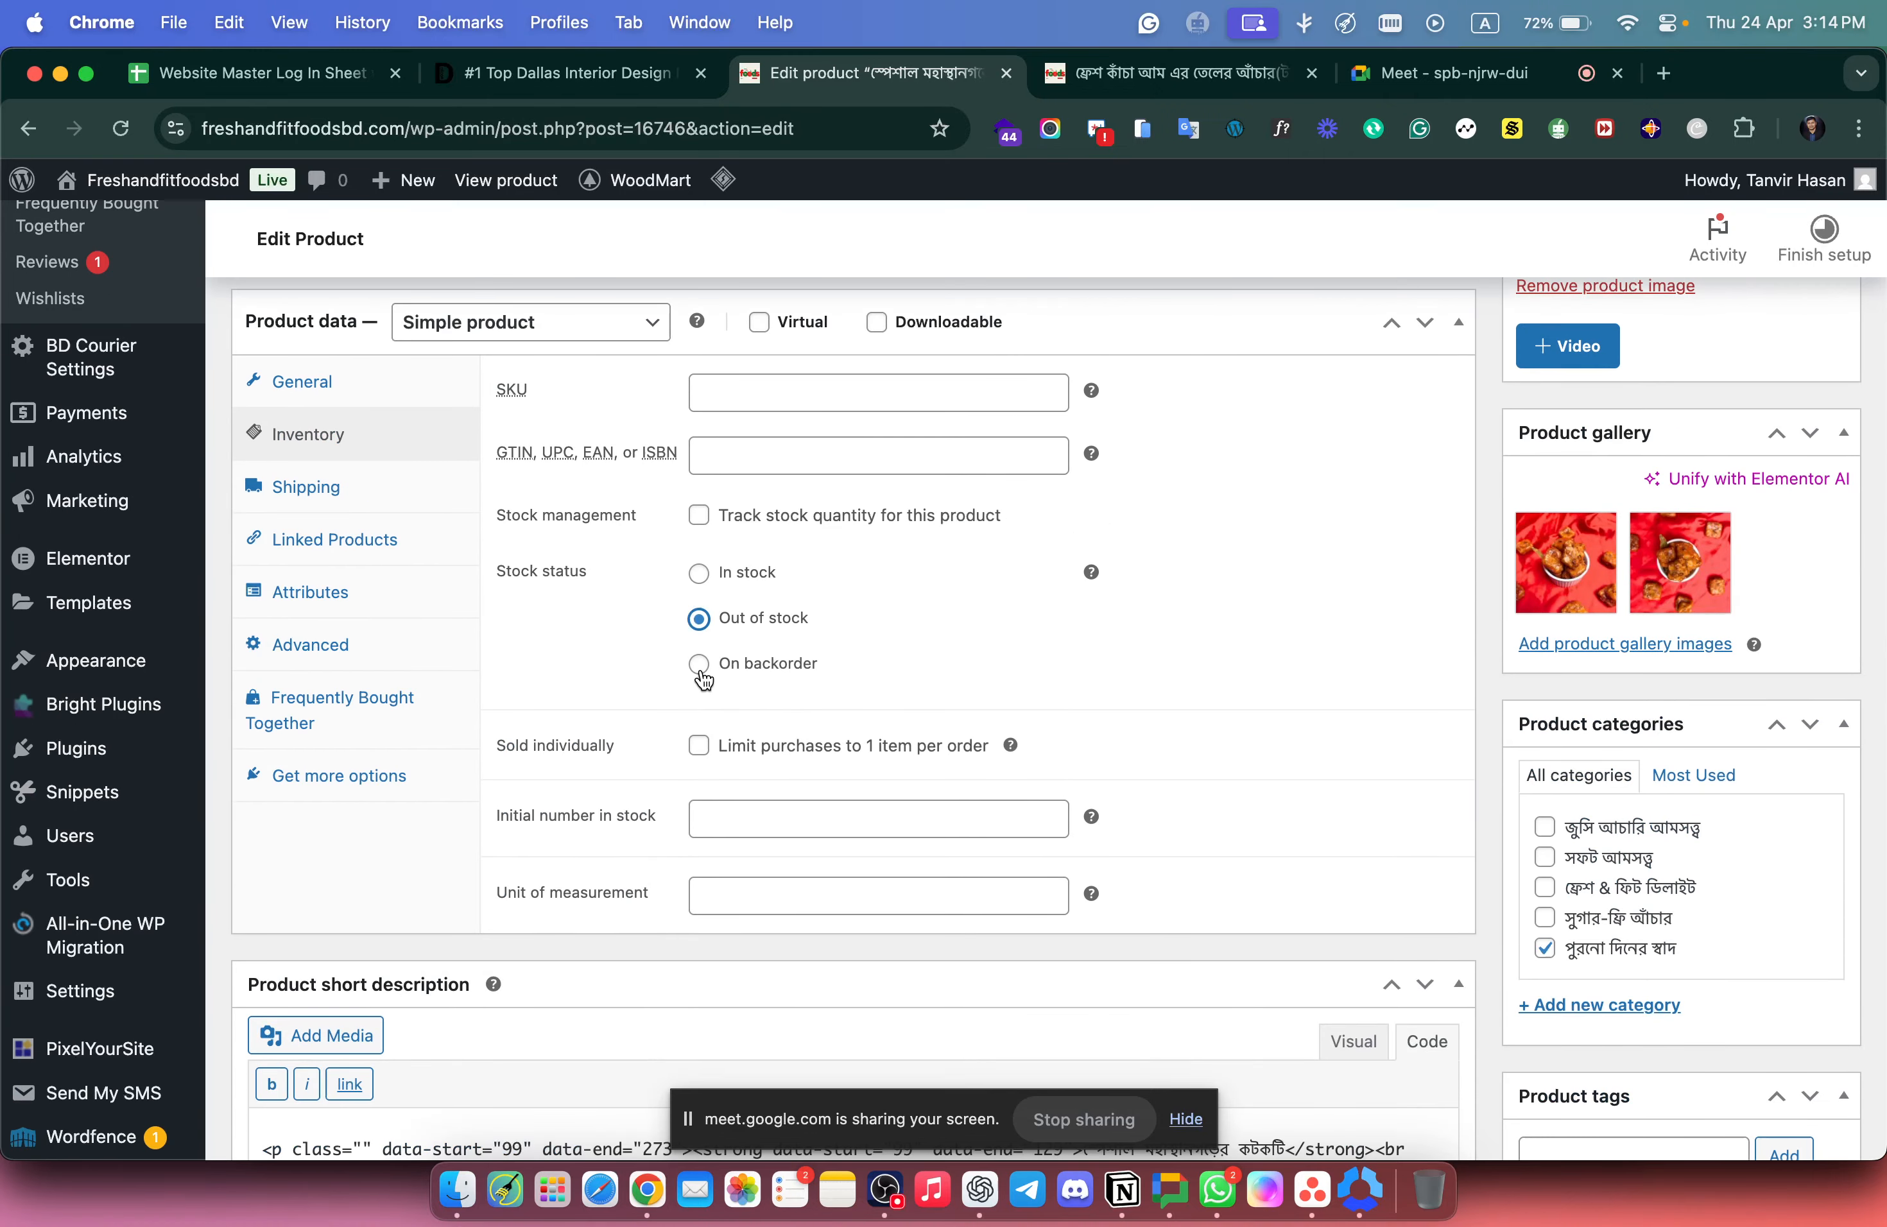
# Set the product's stock status to On backorder and hide the screen-sharing notice.
pyautogui.click(700, 674)
pyautogui.click(1186, 1119)
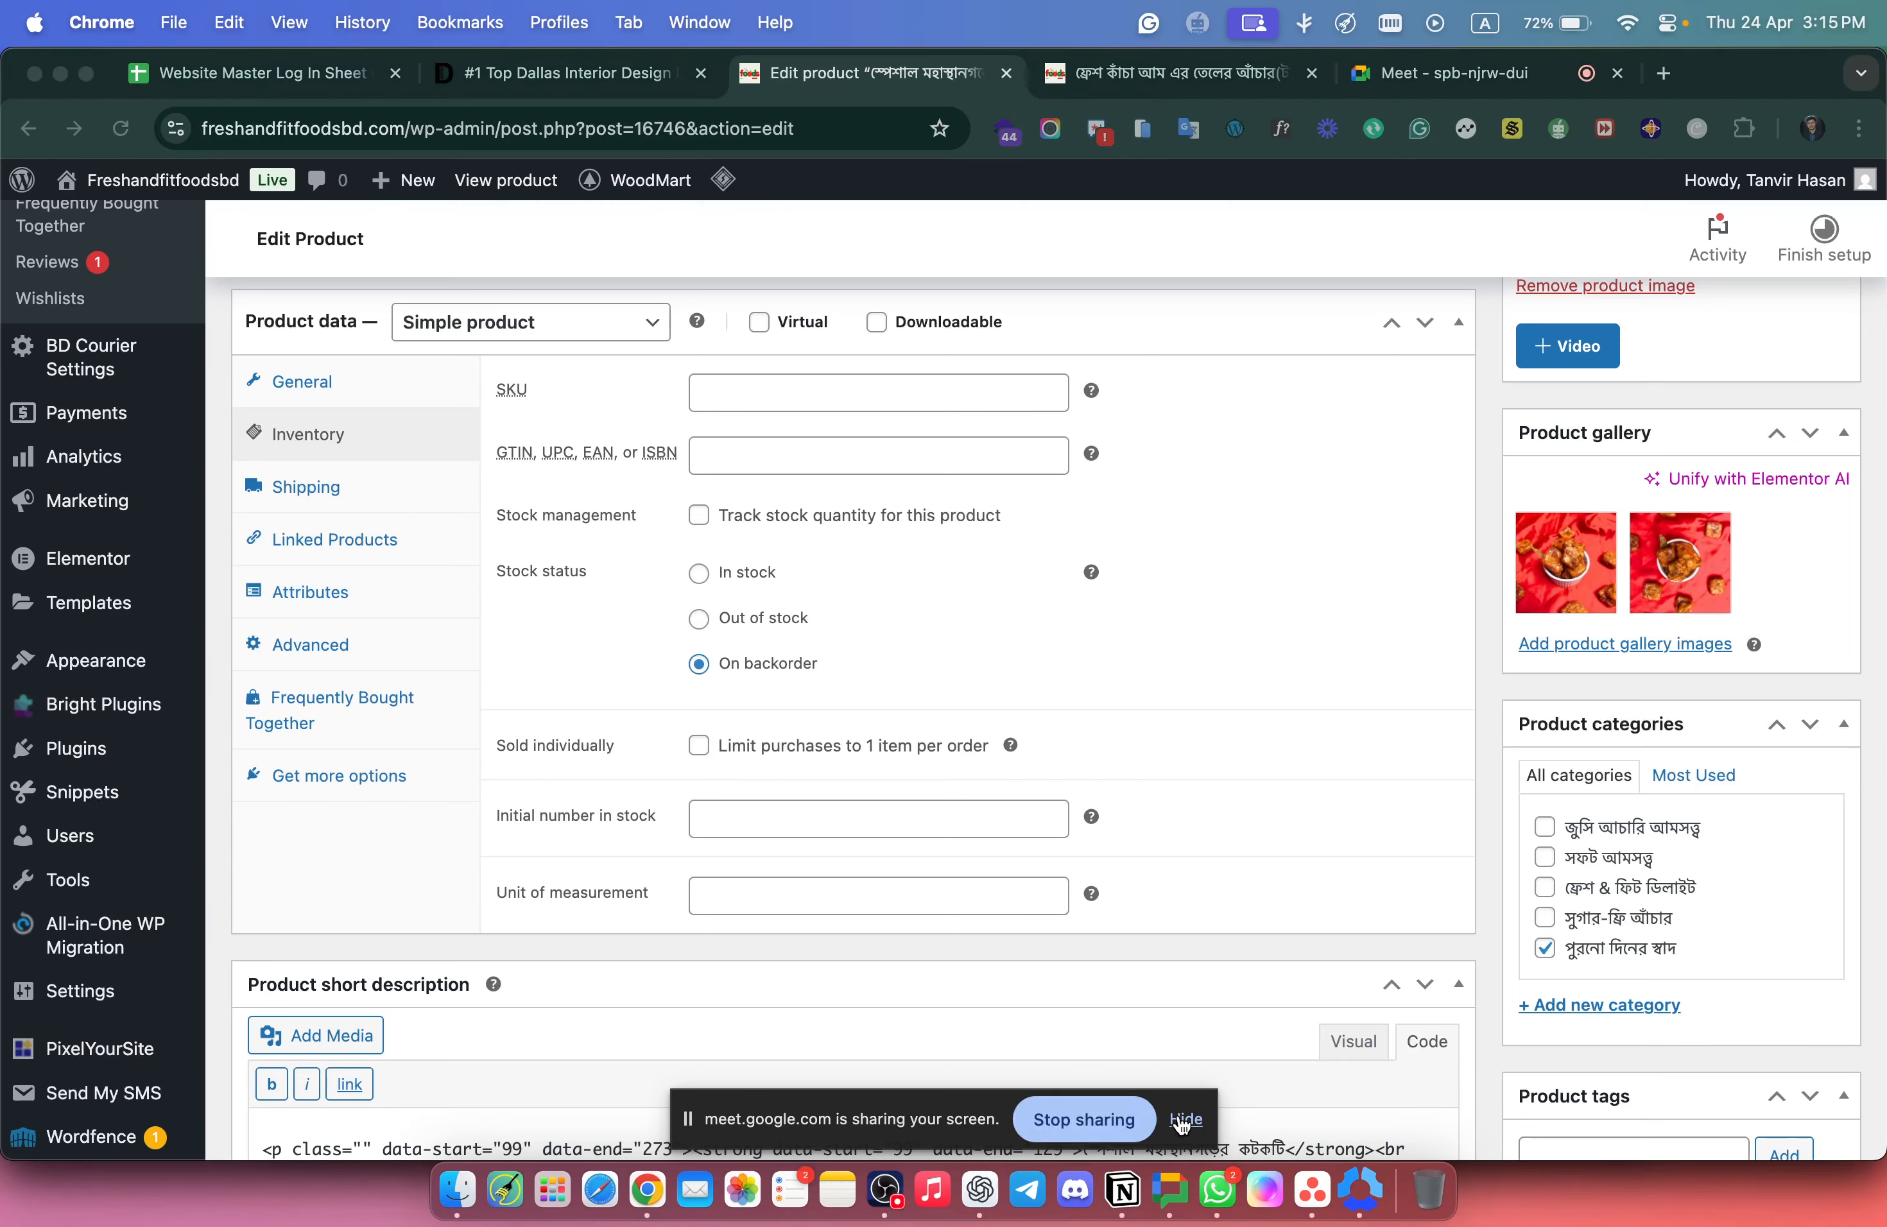
pyautogui.click(1404, 695)
pyautogui.scroll(12, 1419, 686)
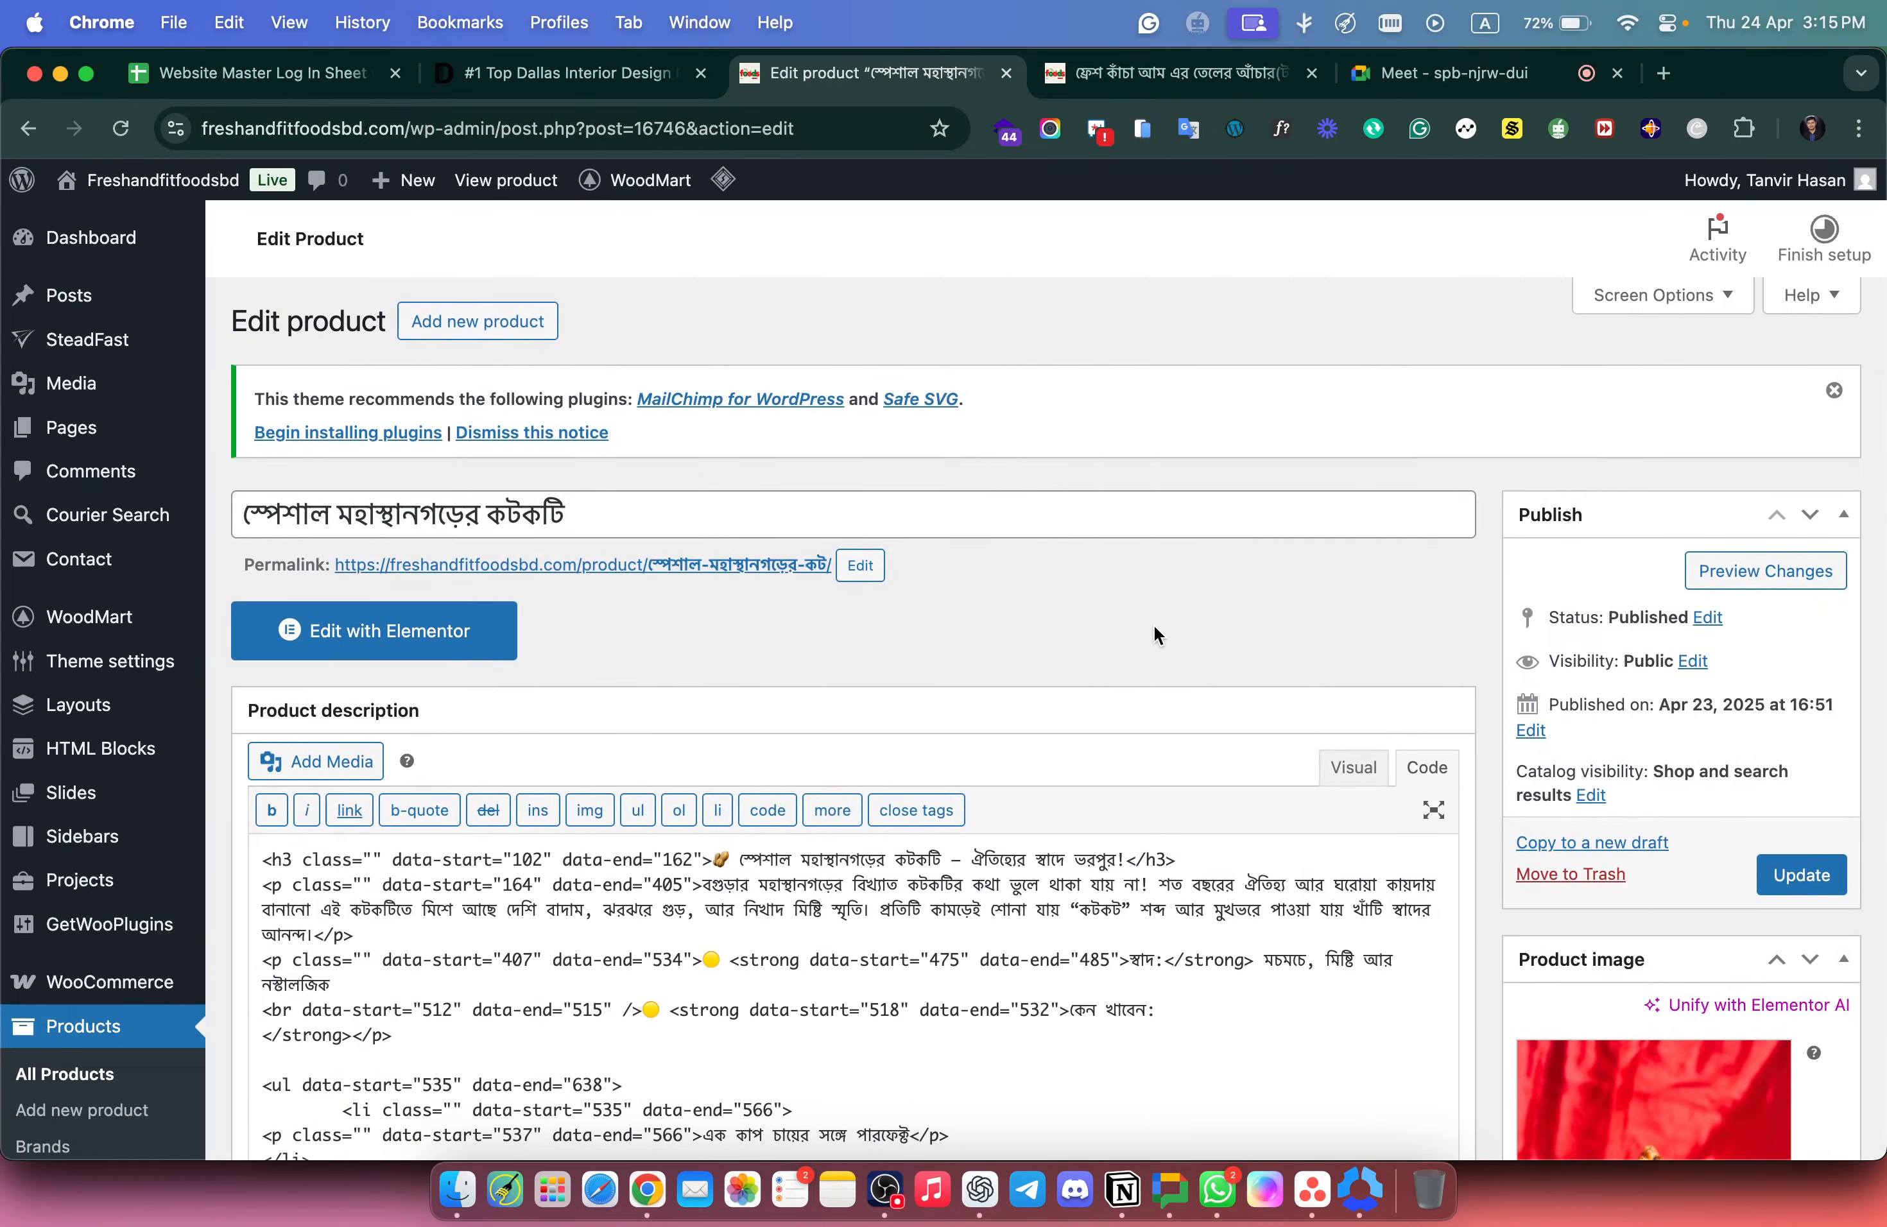
pyautogui.scroll(-4, 1115, 613)
pyautogui.scroll(-9, 1075, 595)
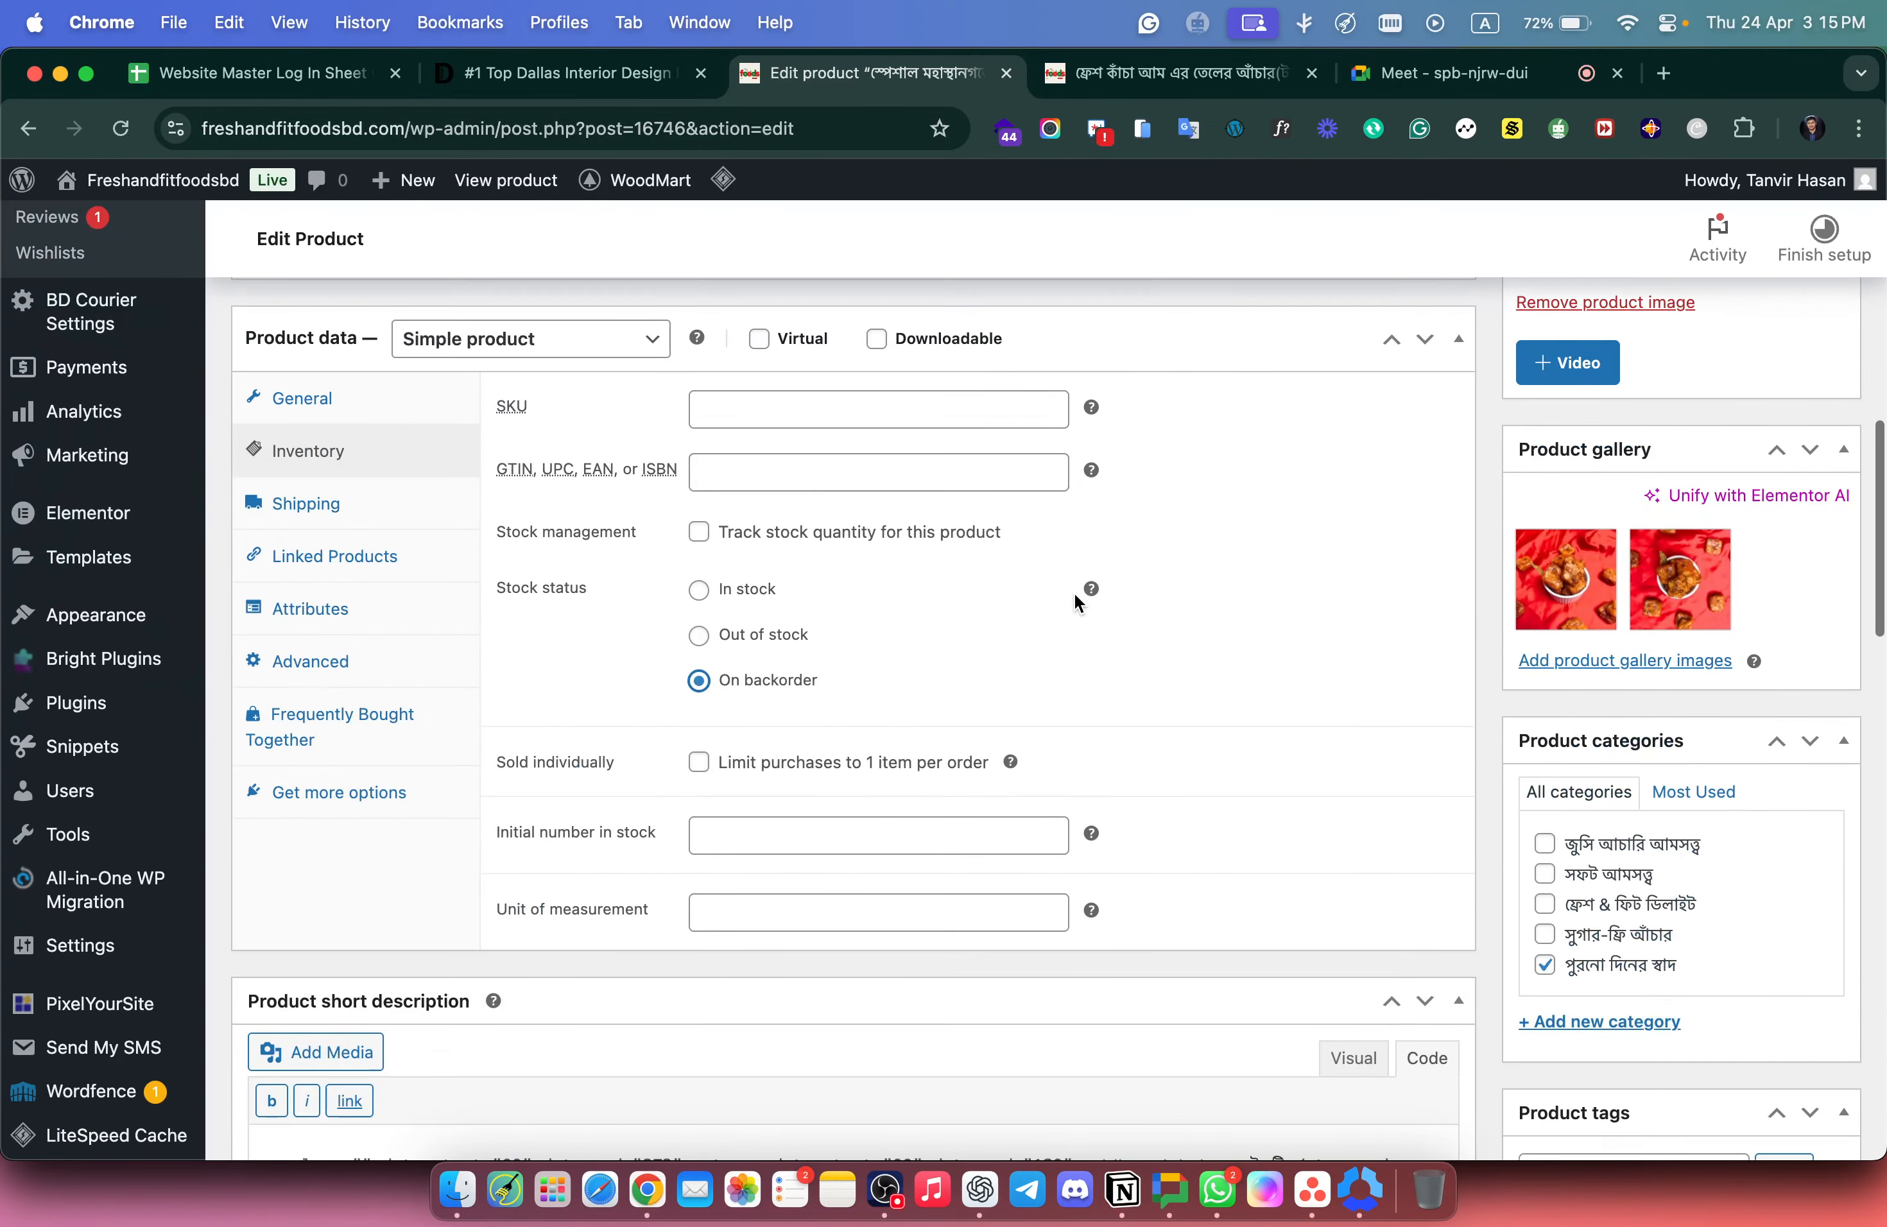
# Set the product's stock status to In stock and update the published product.
pyautogui.click(699, 591)
pyautogui.scroll(3, 1247, 540)
pyautogui.scroll(2, 1248, 540)
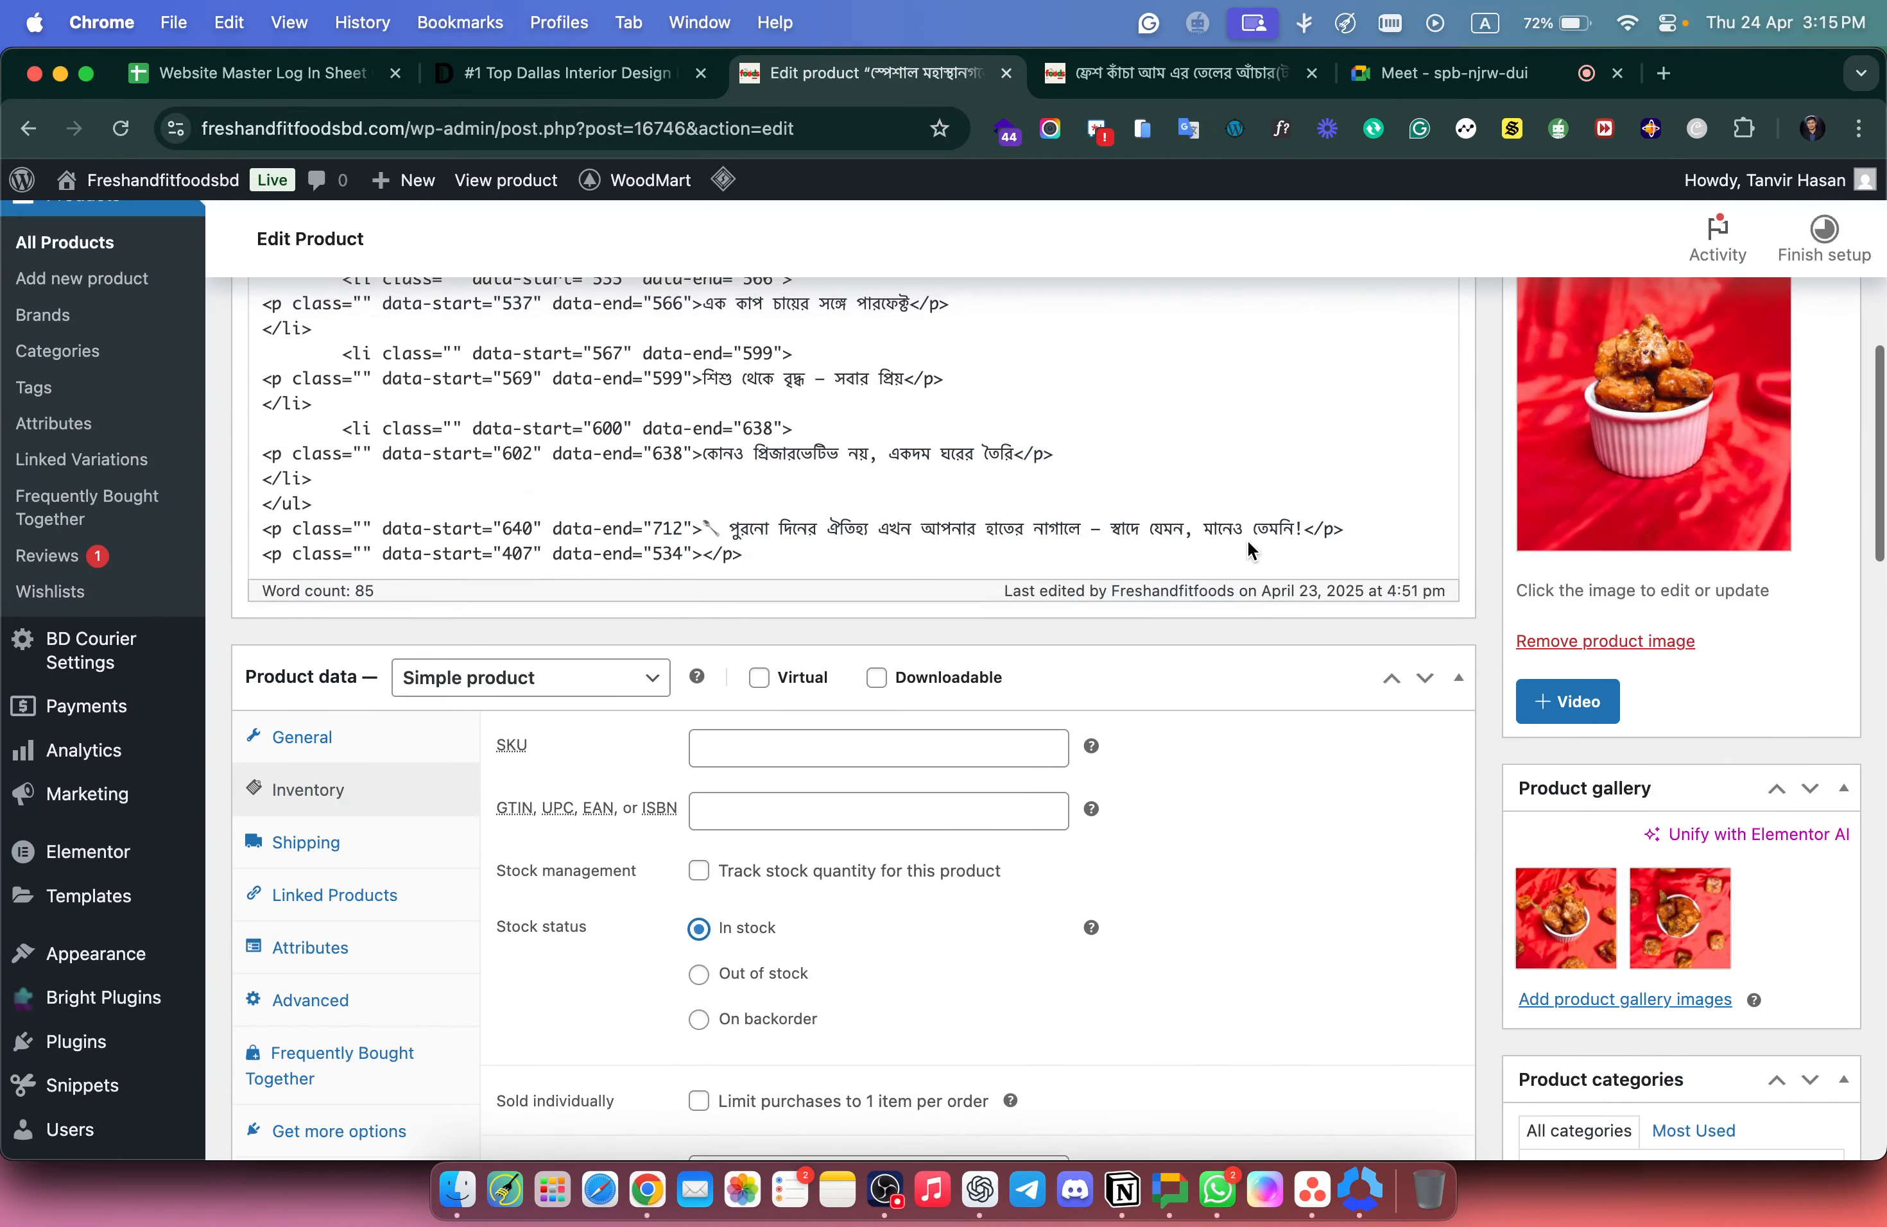
pyautogui.scroll(10, 985, 897)
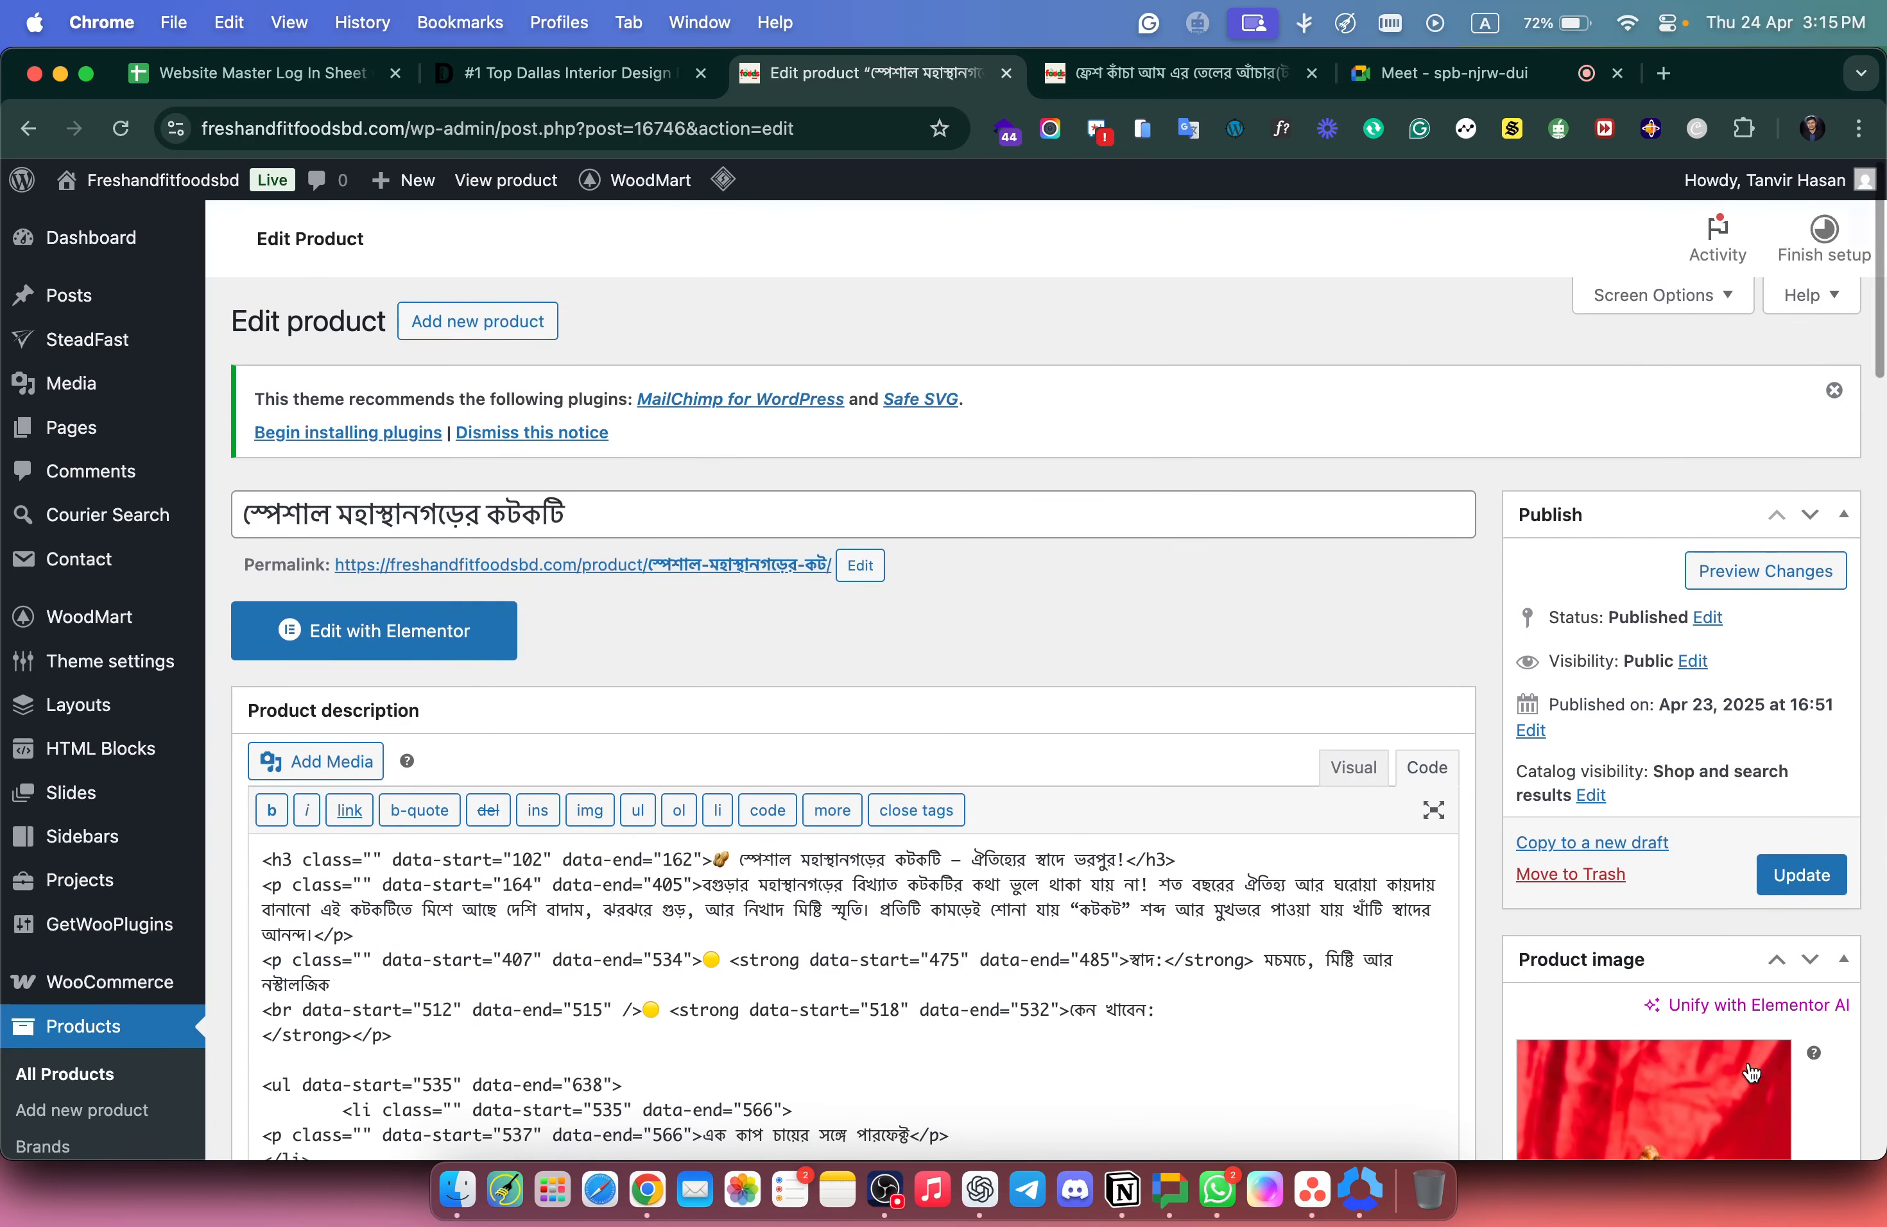
pyautogui.click(1802, 874)
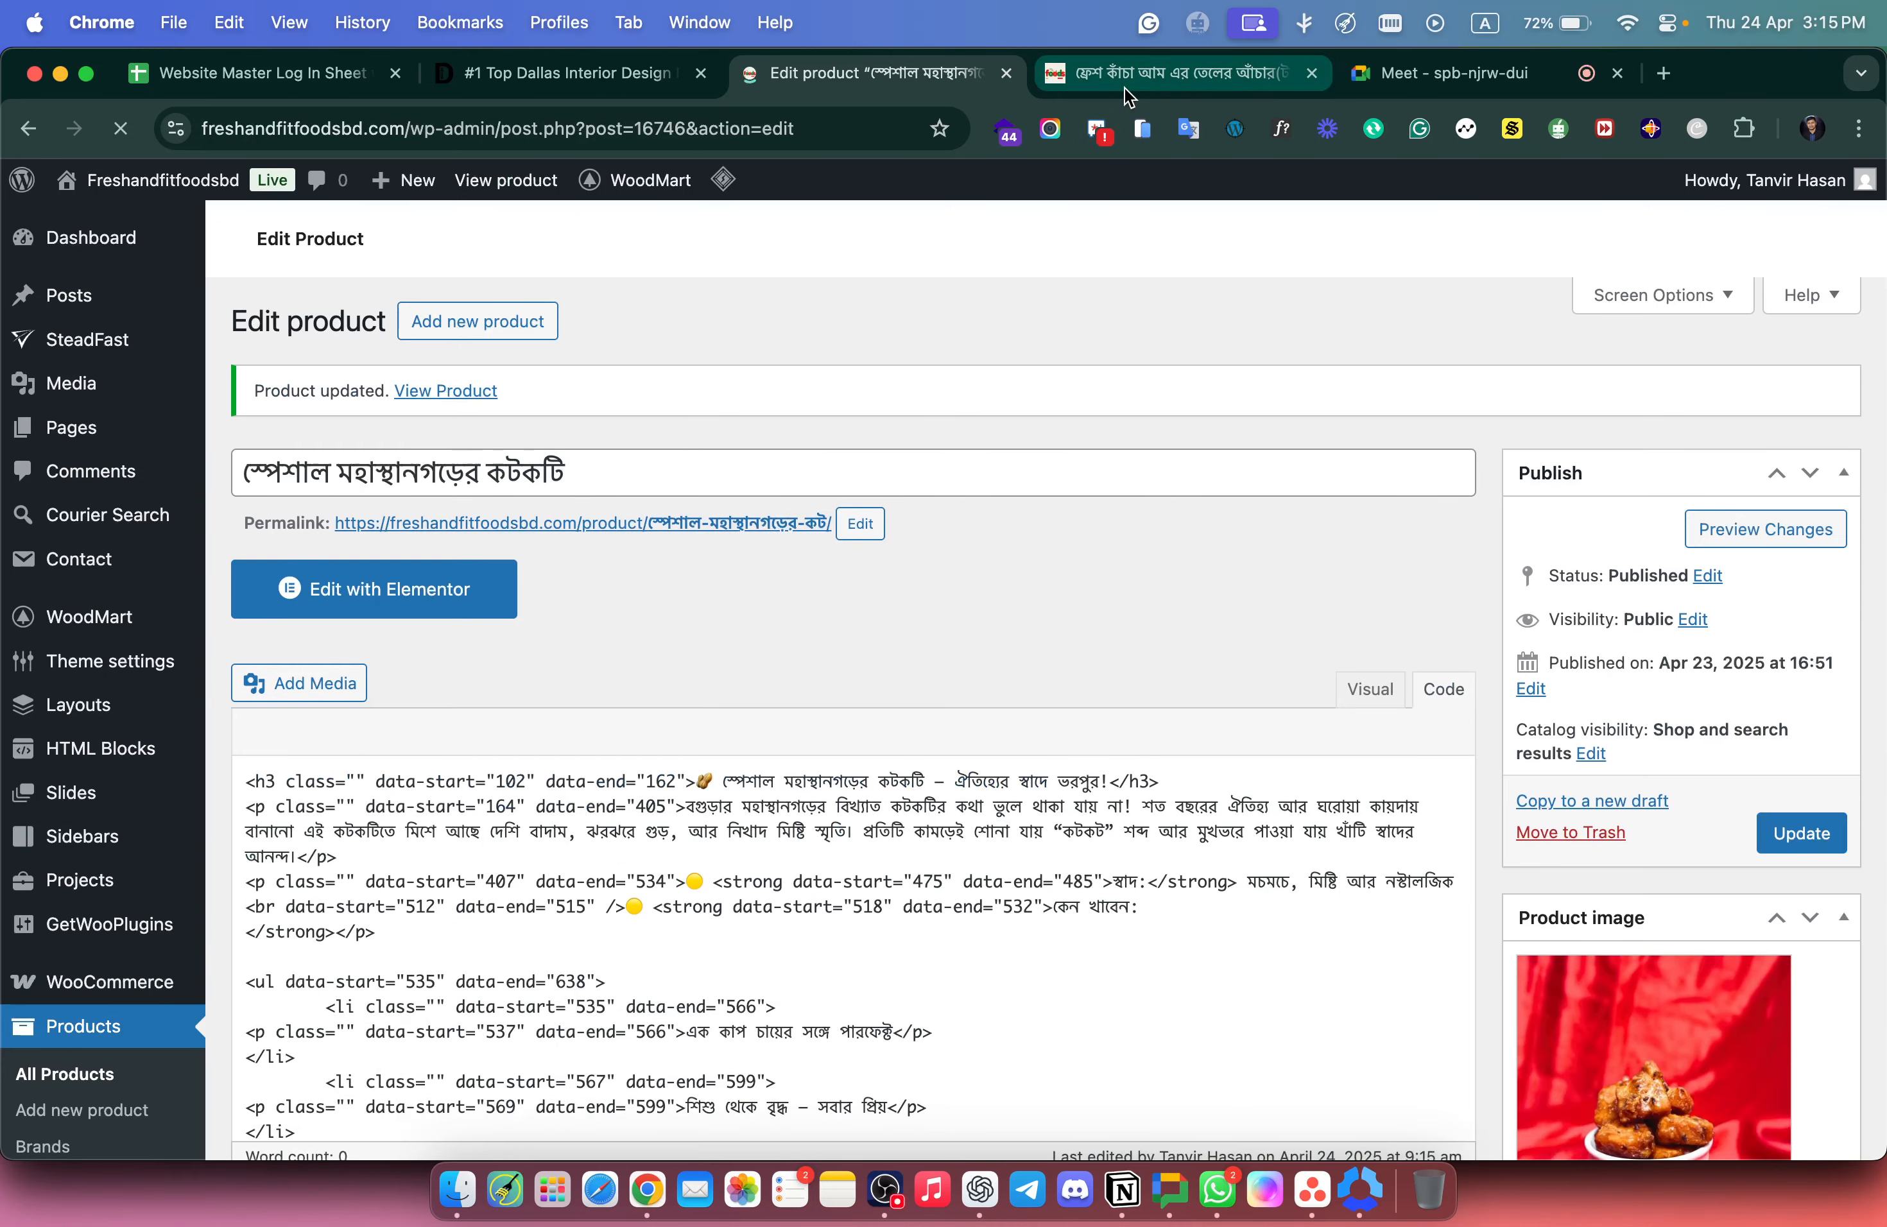
# Switch to the live product page in the other browser tab and reload it.
pyautogui.click(1126, 88)
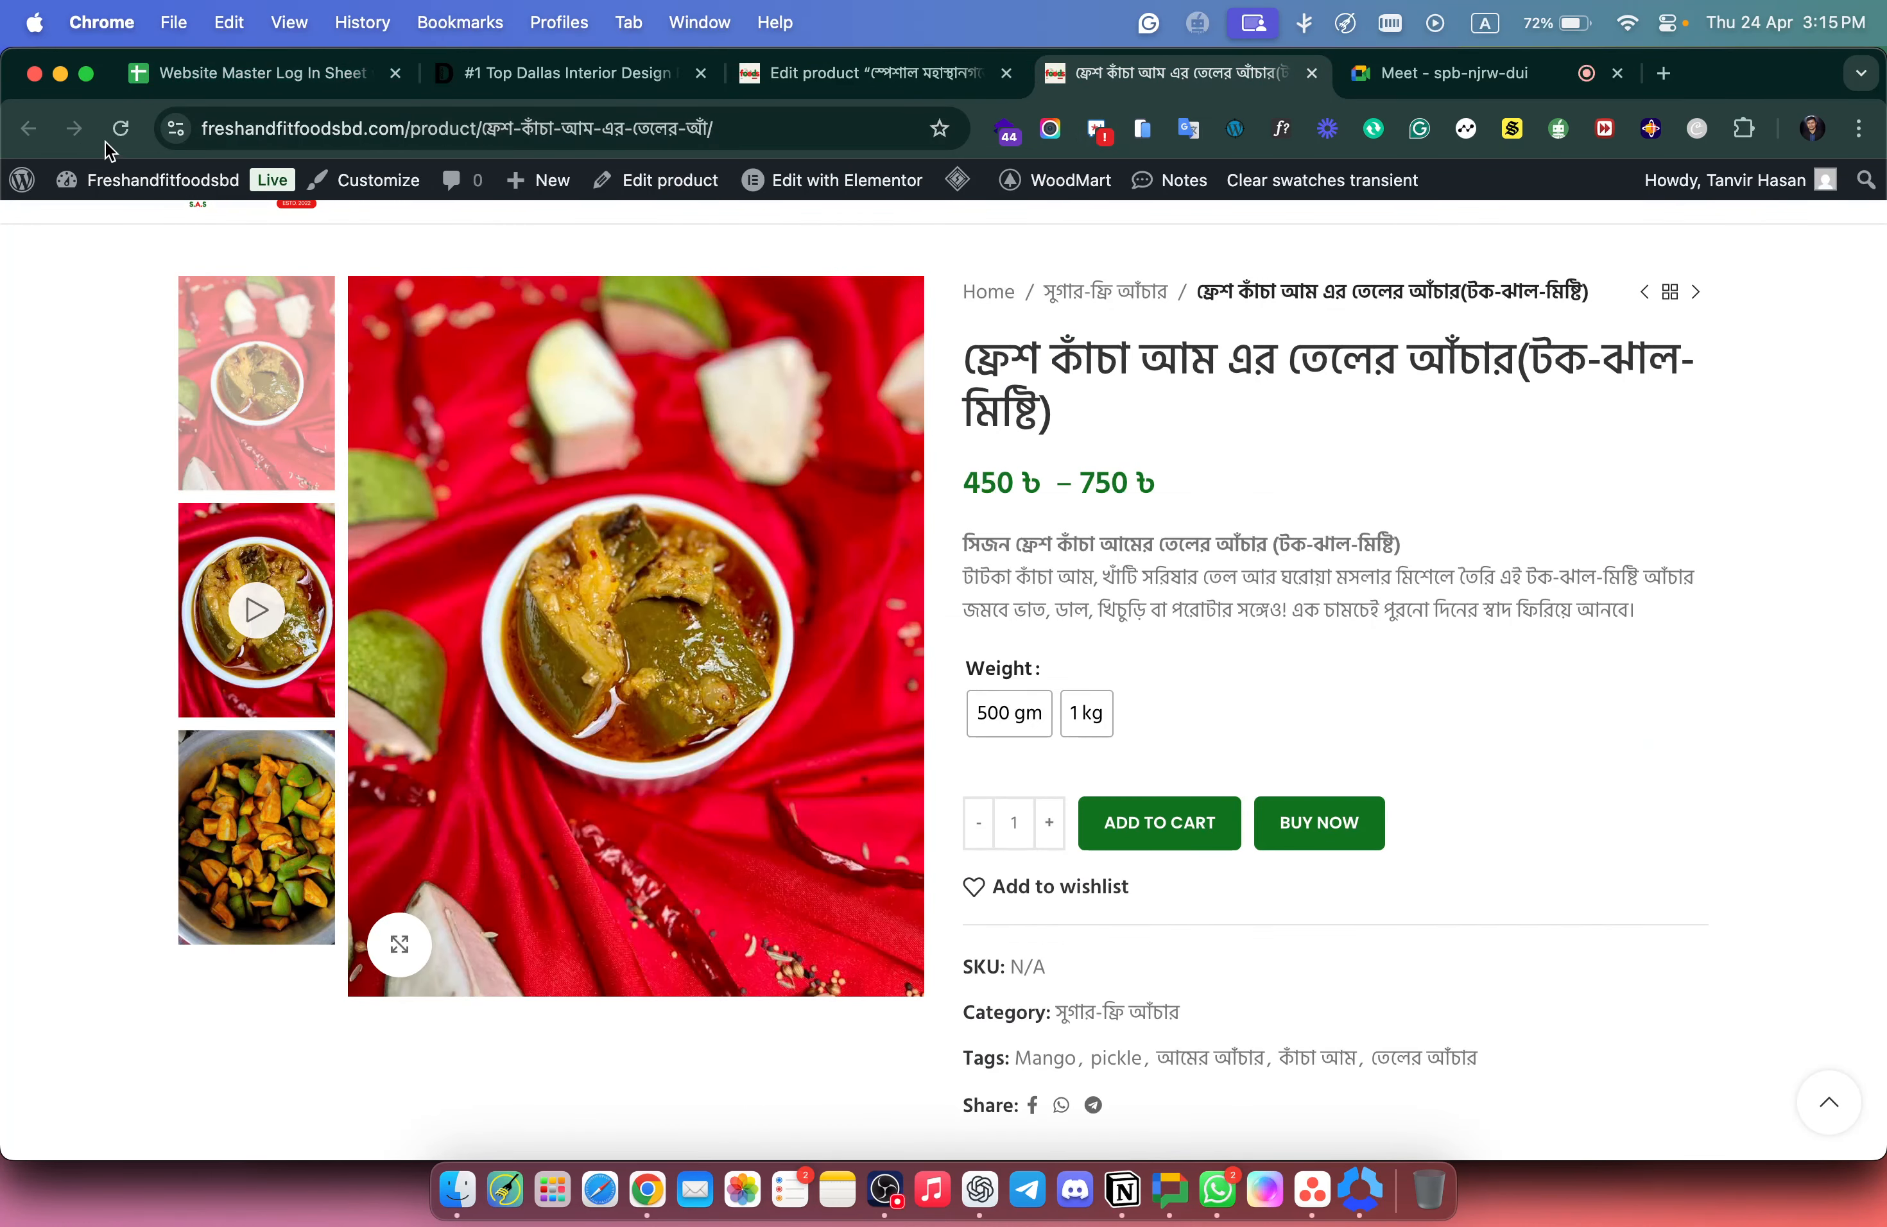
pyautogui.click(129, 138)
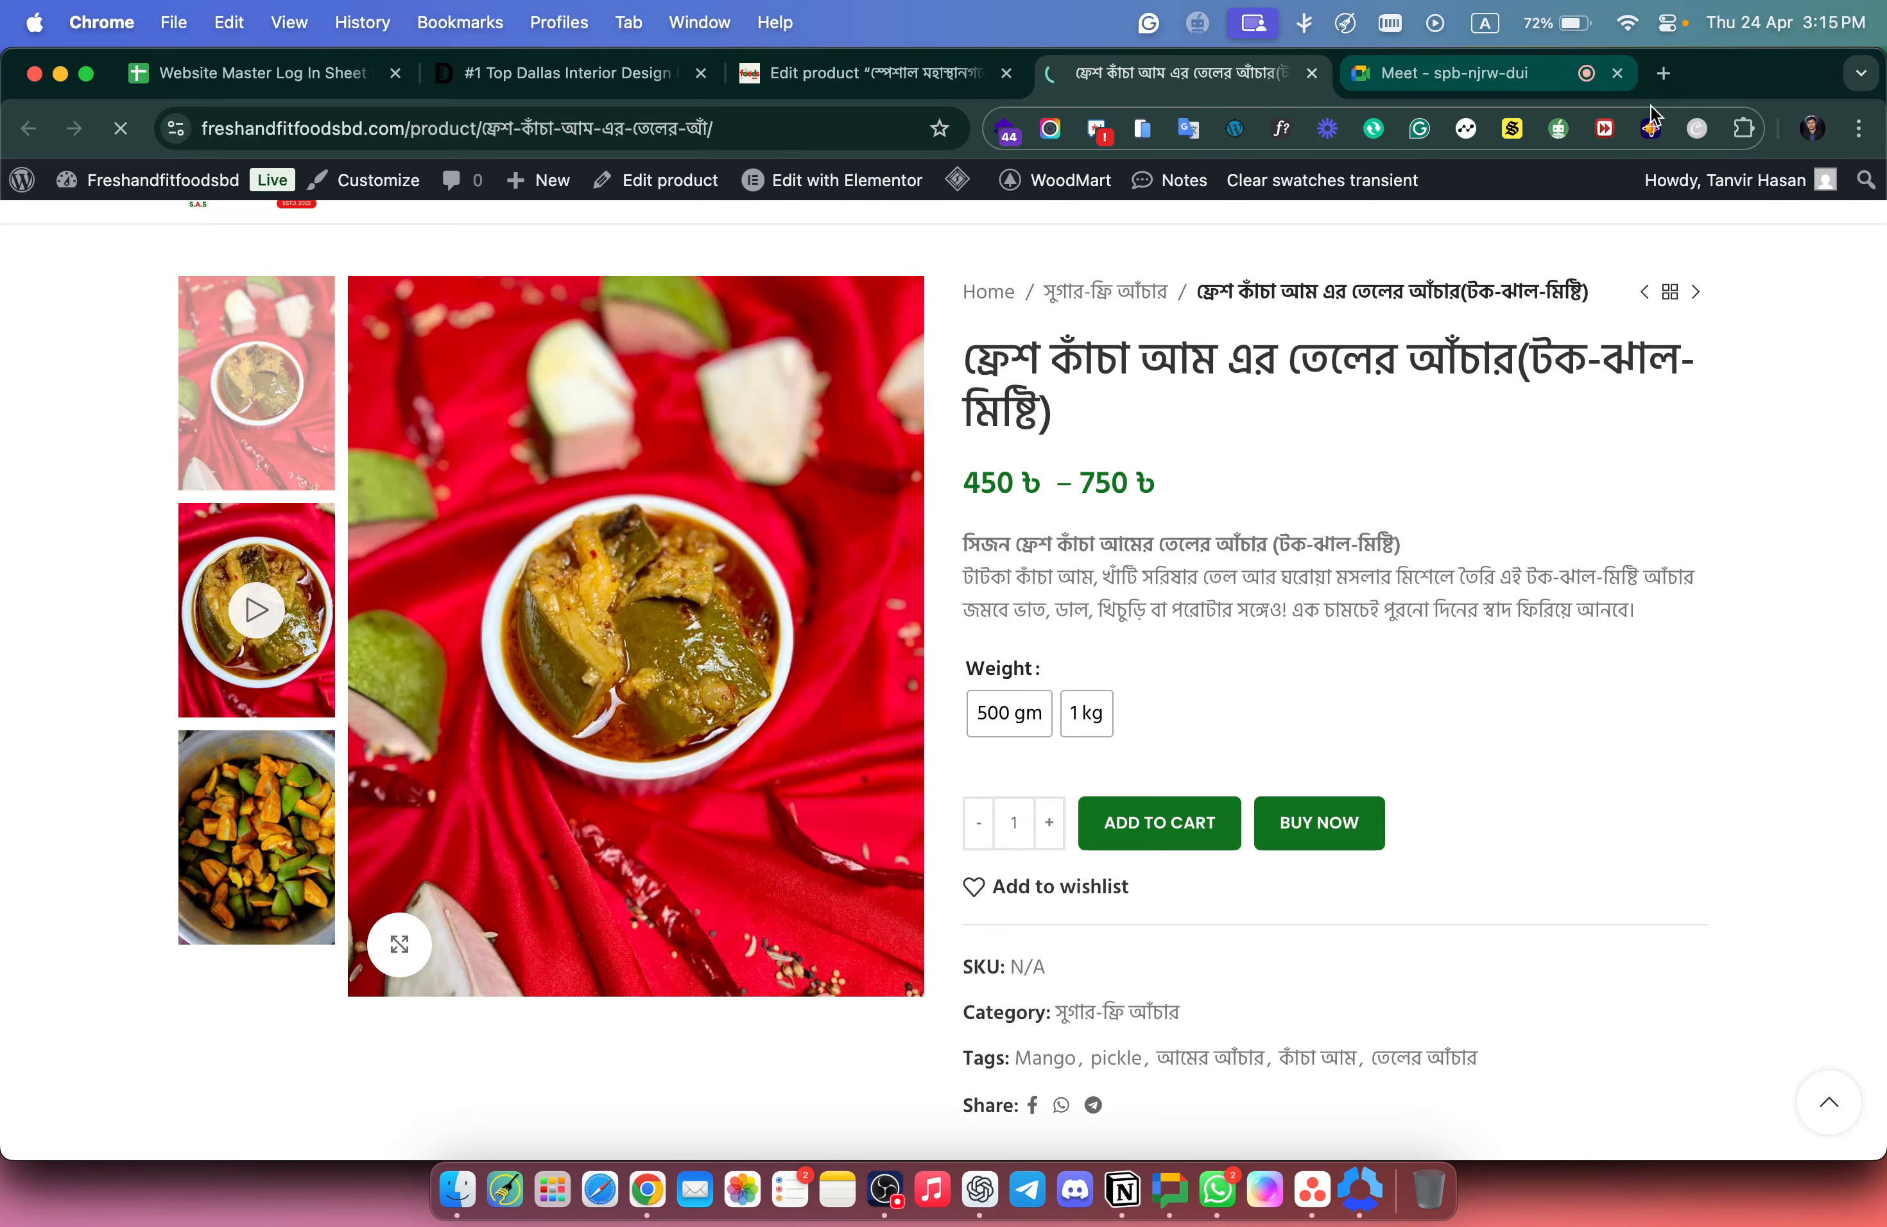
# Open the website freshandfitfoods.xyz in a new browser tab.
pyautogui.click(1664, 72)
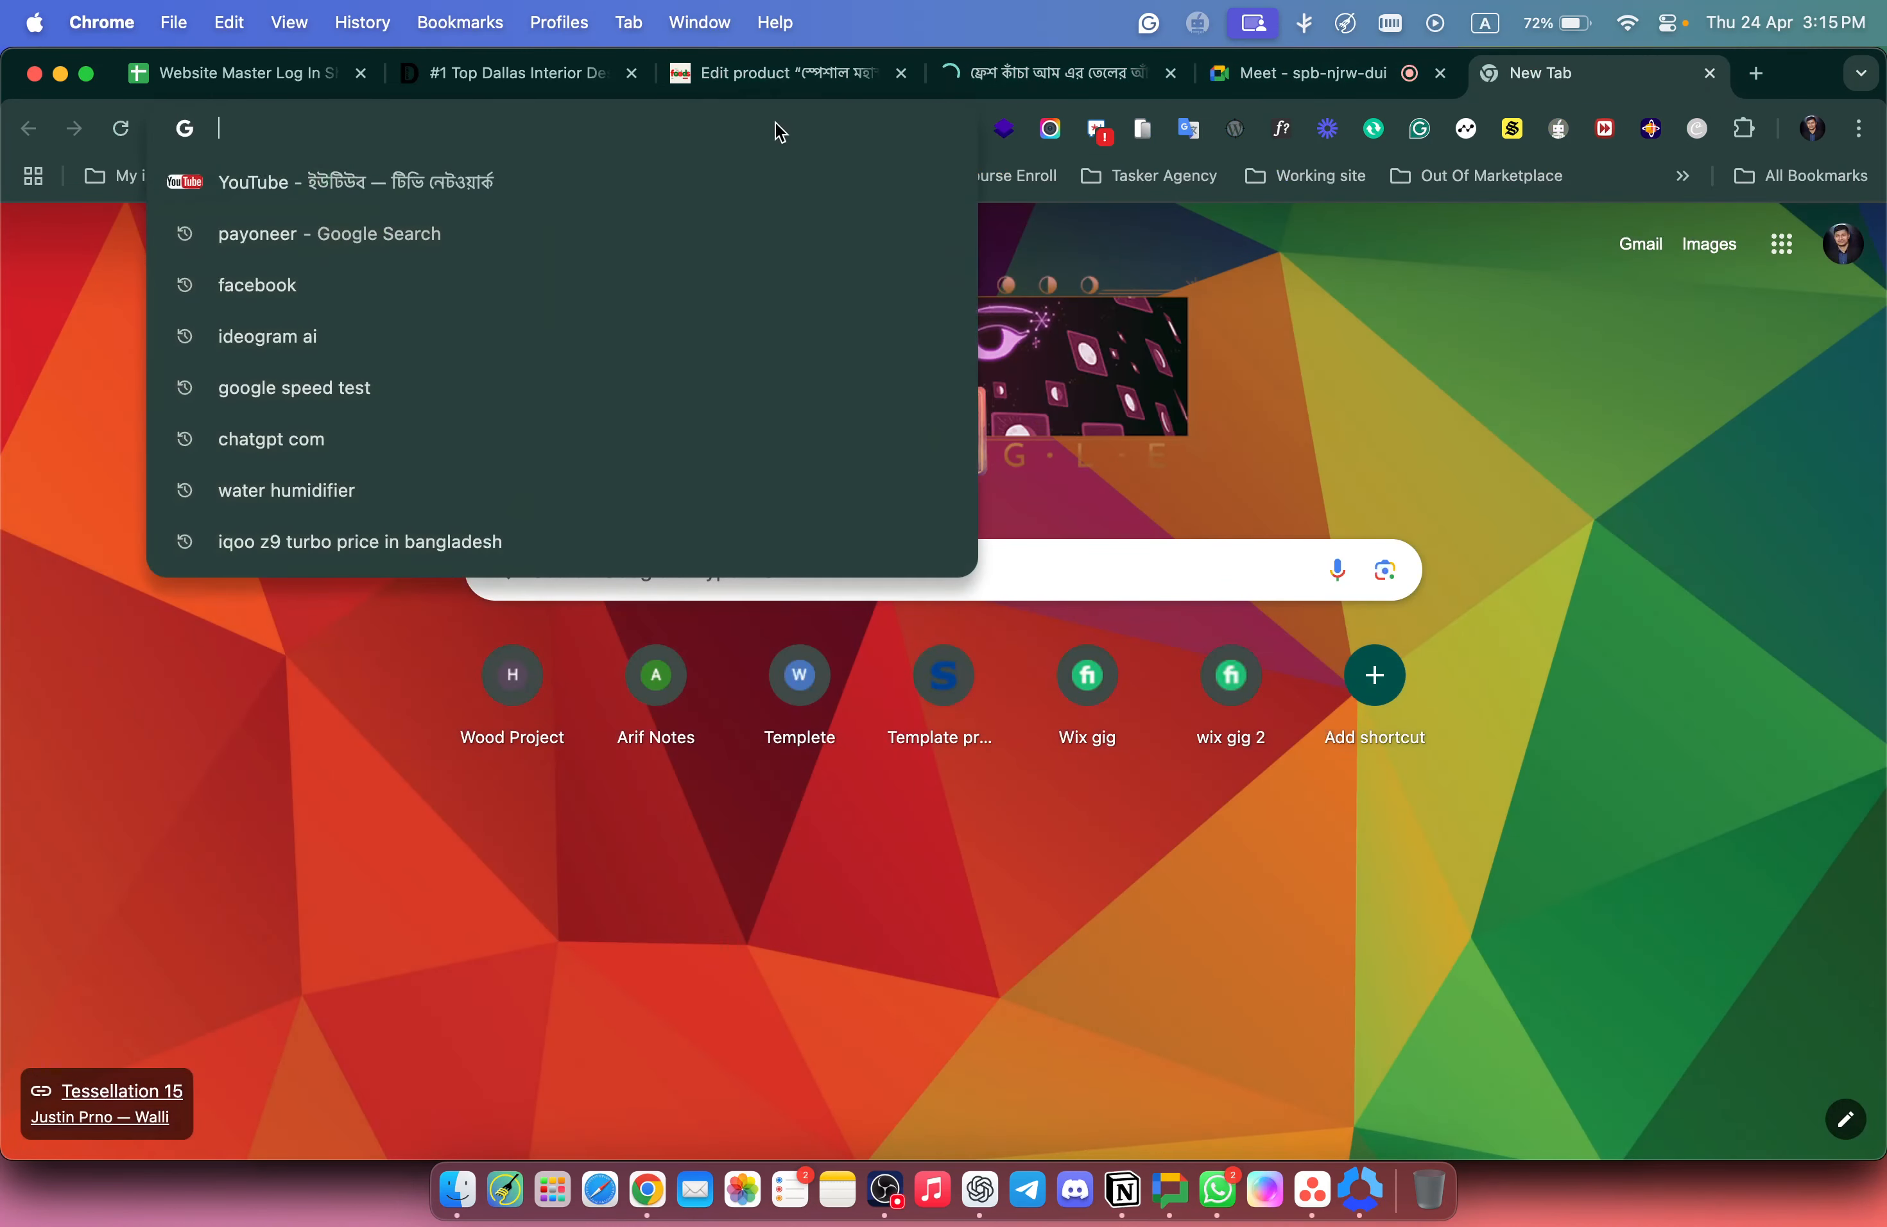
pyautogui.write('fr')
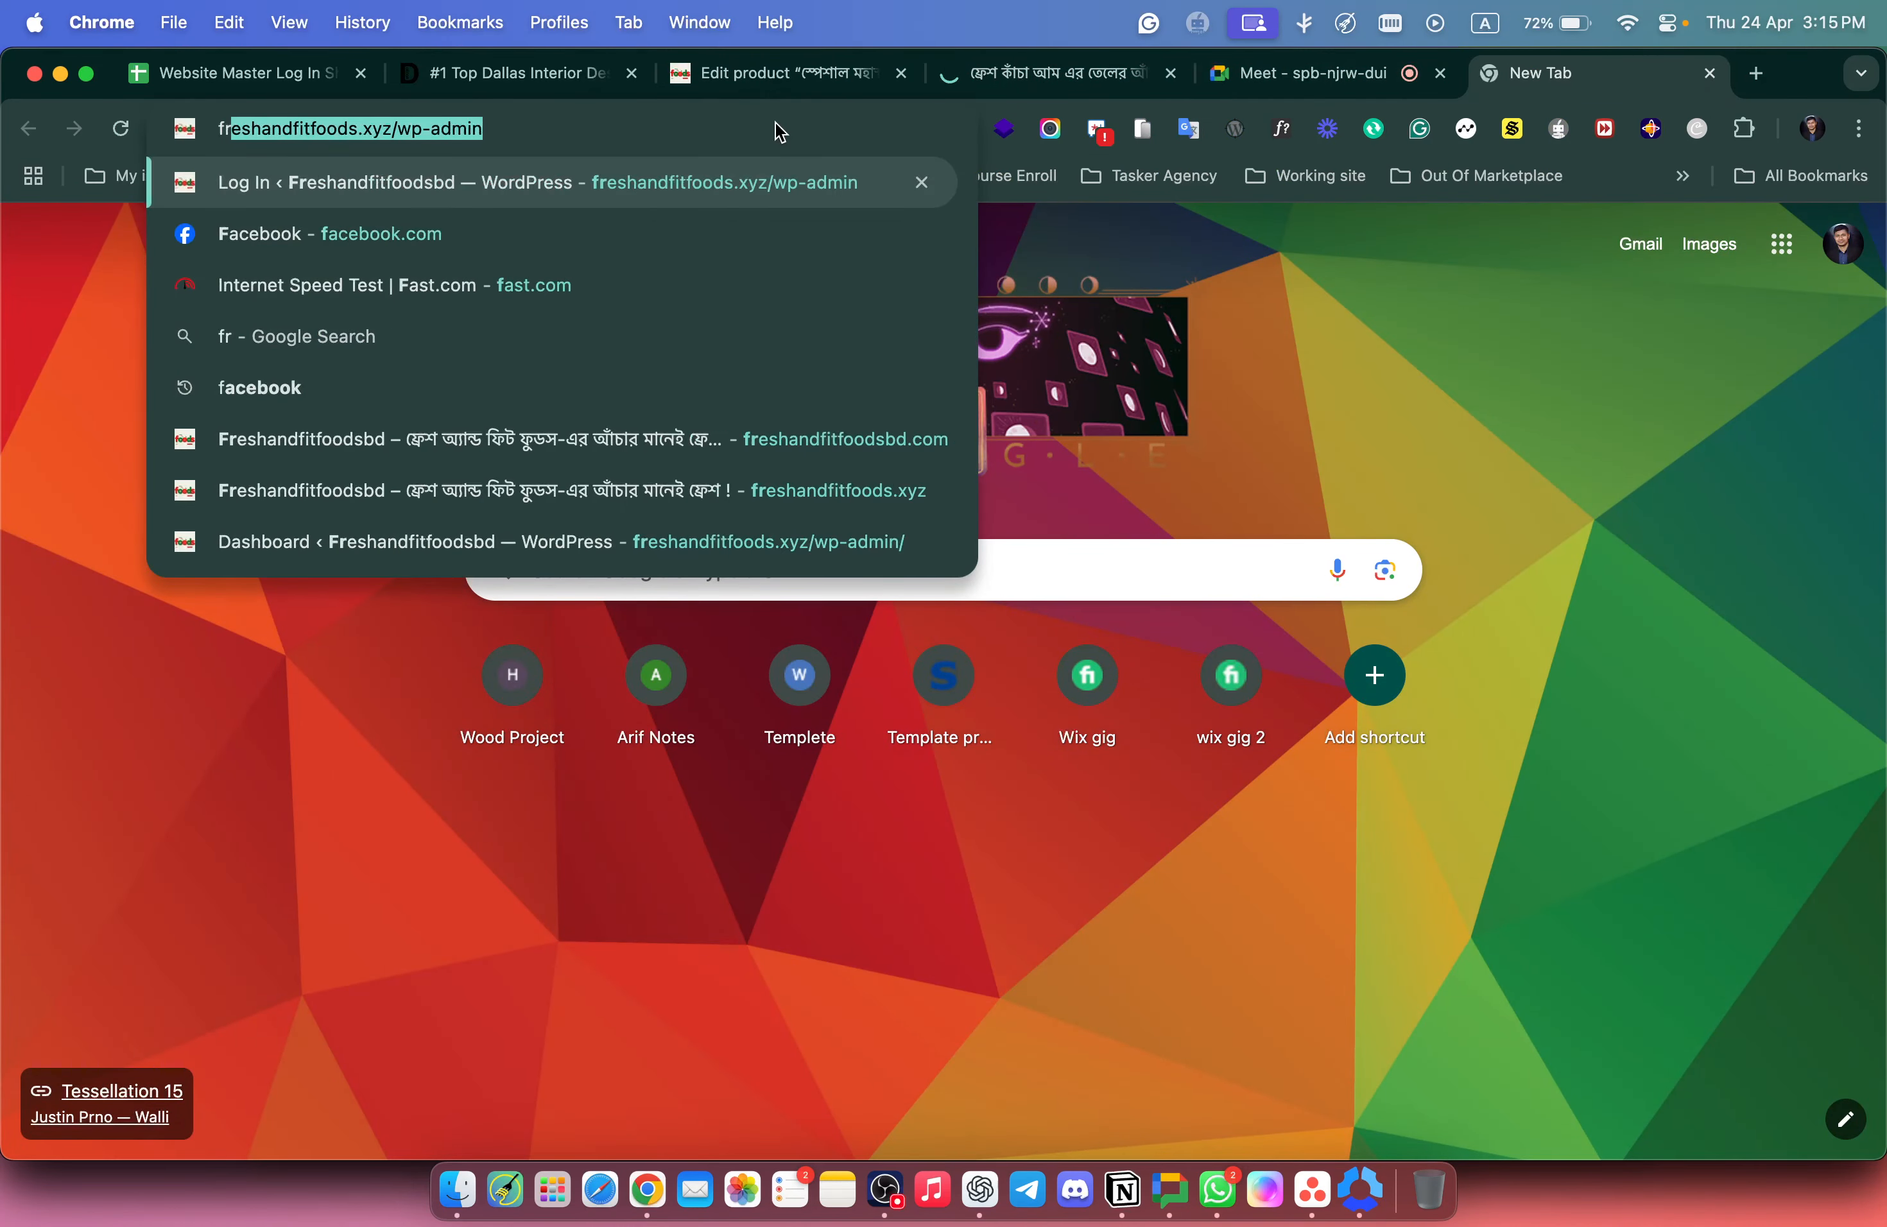
pyautogui.press('Right')
pyautogui.press('BackSpace')
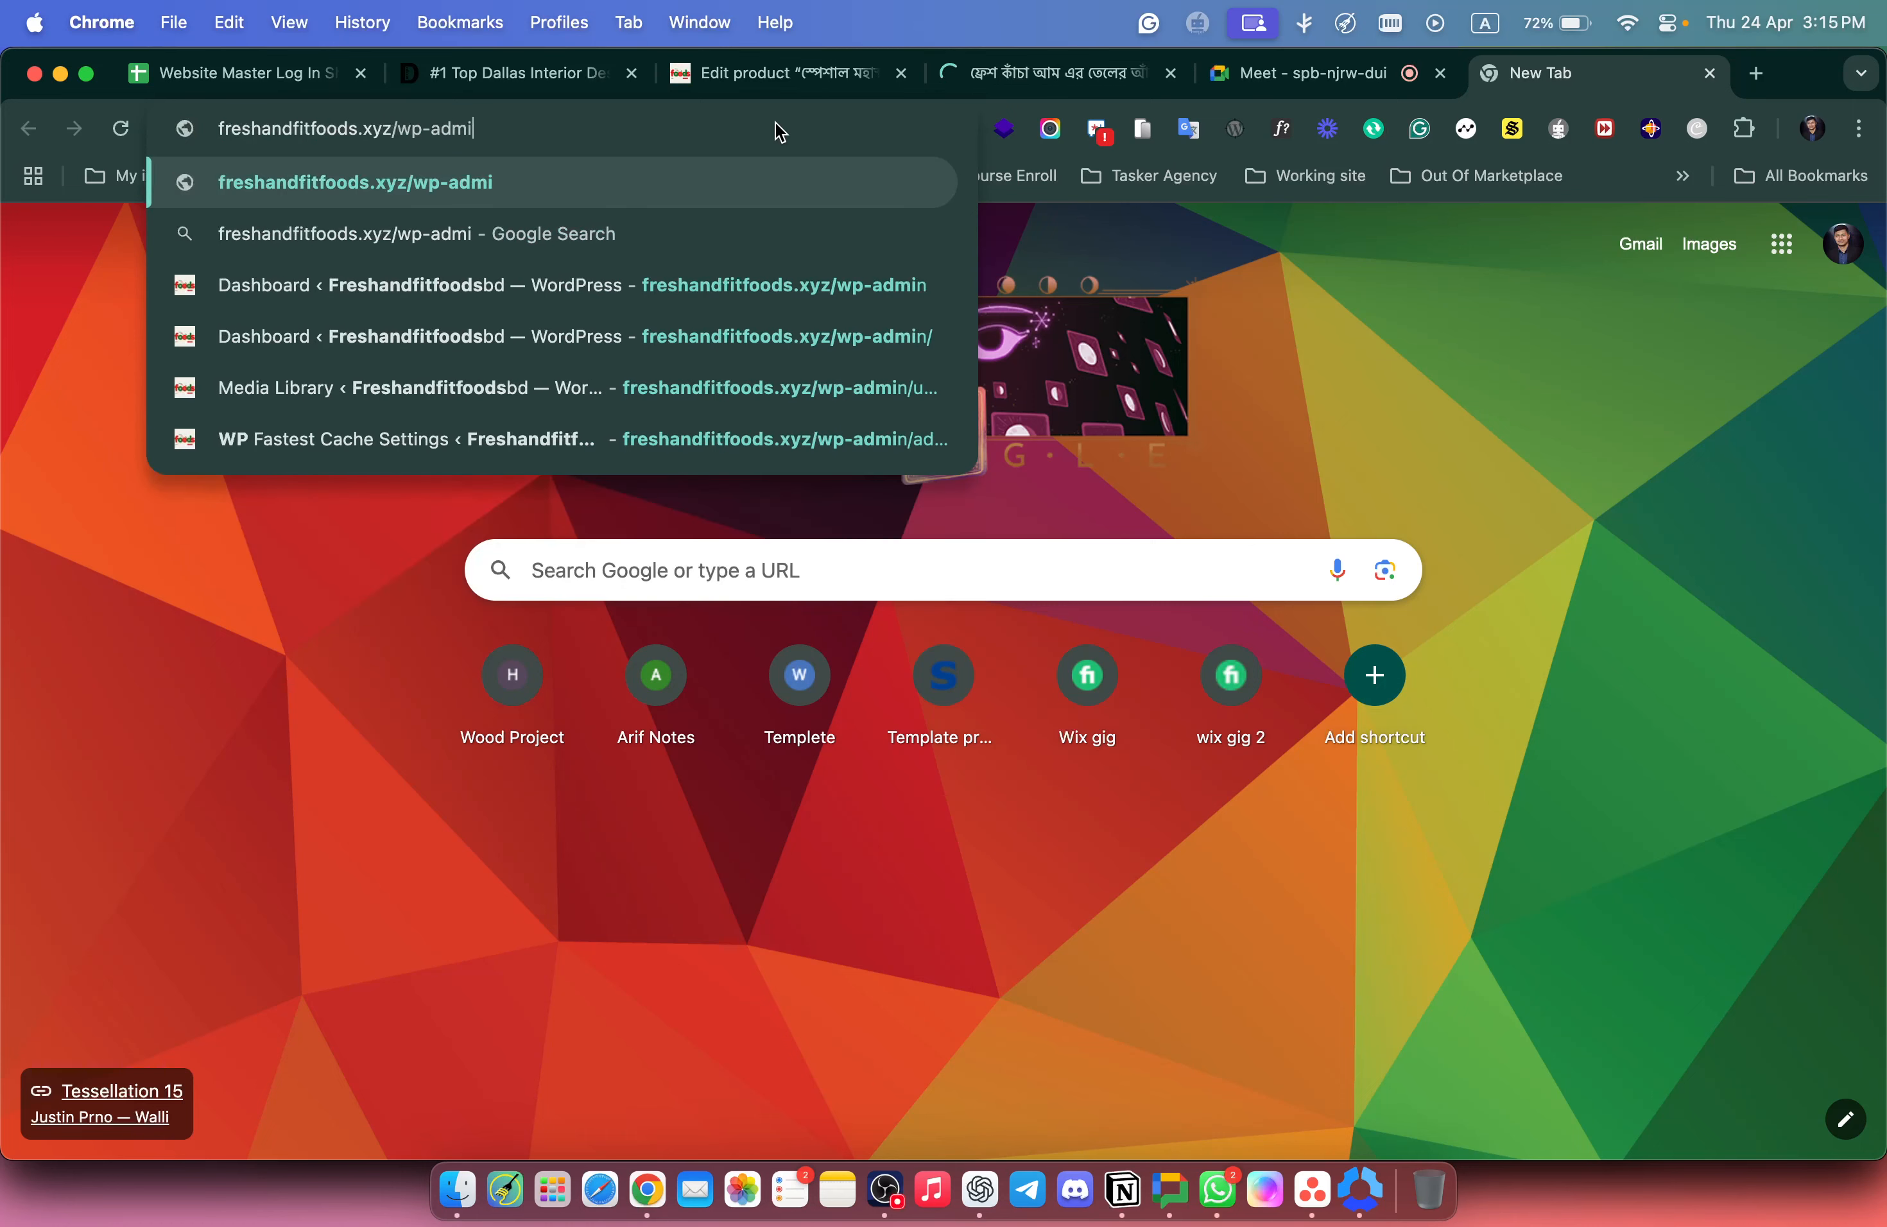
pyautogui.press('BackSpace')
pyautogui.press('BackSpace')
pyautogui.press('BackSpace')
pyautogui.press('BackSpace')
pyautogui.press('BackSpace')
pyautogui.press('BackSpace')
pyautogui.press('BackSpace')
pyautogui.press('Return')
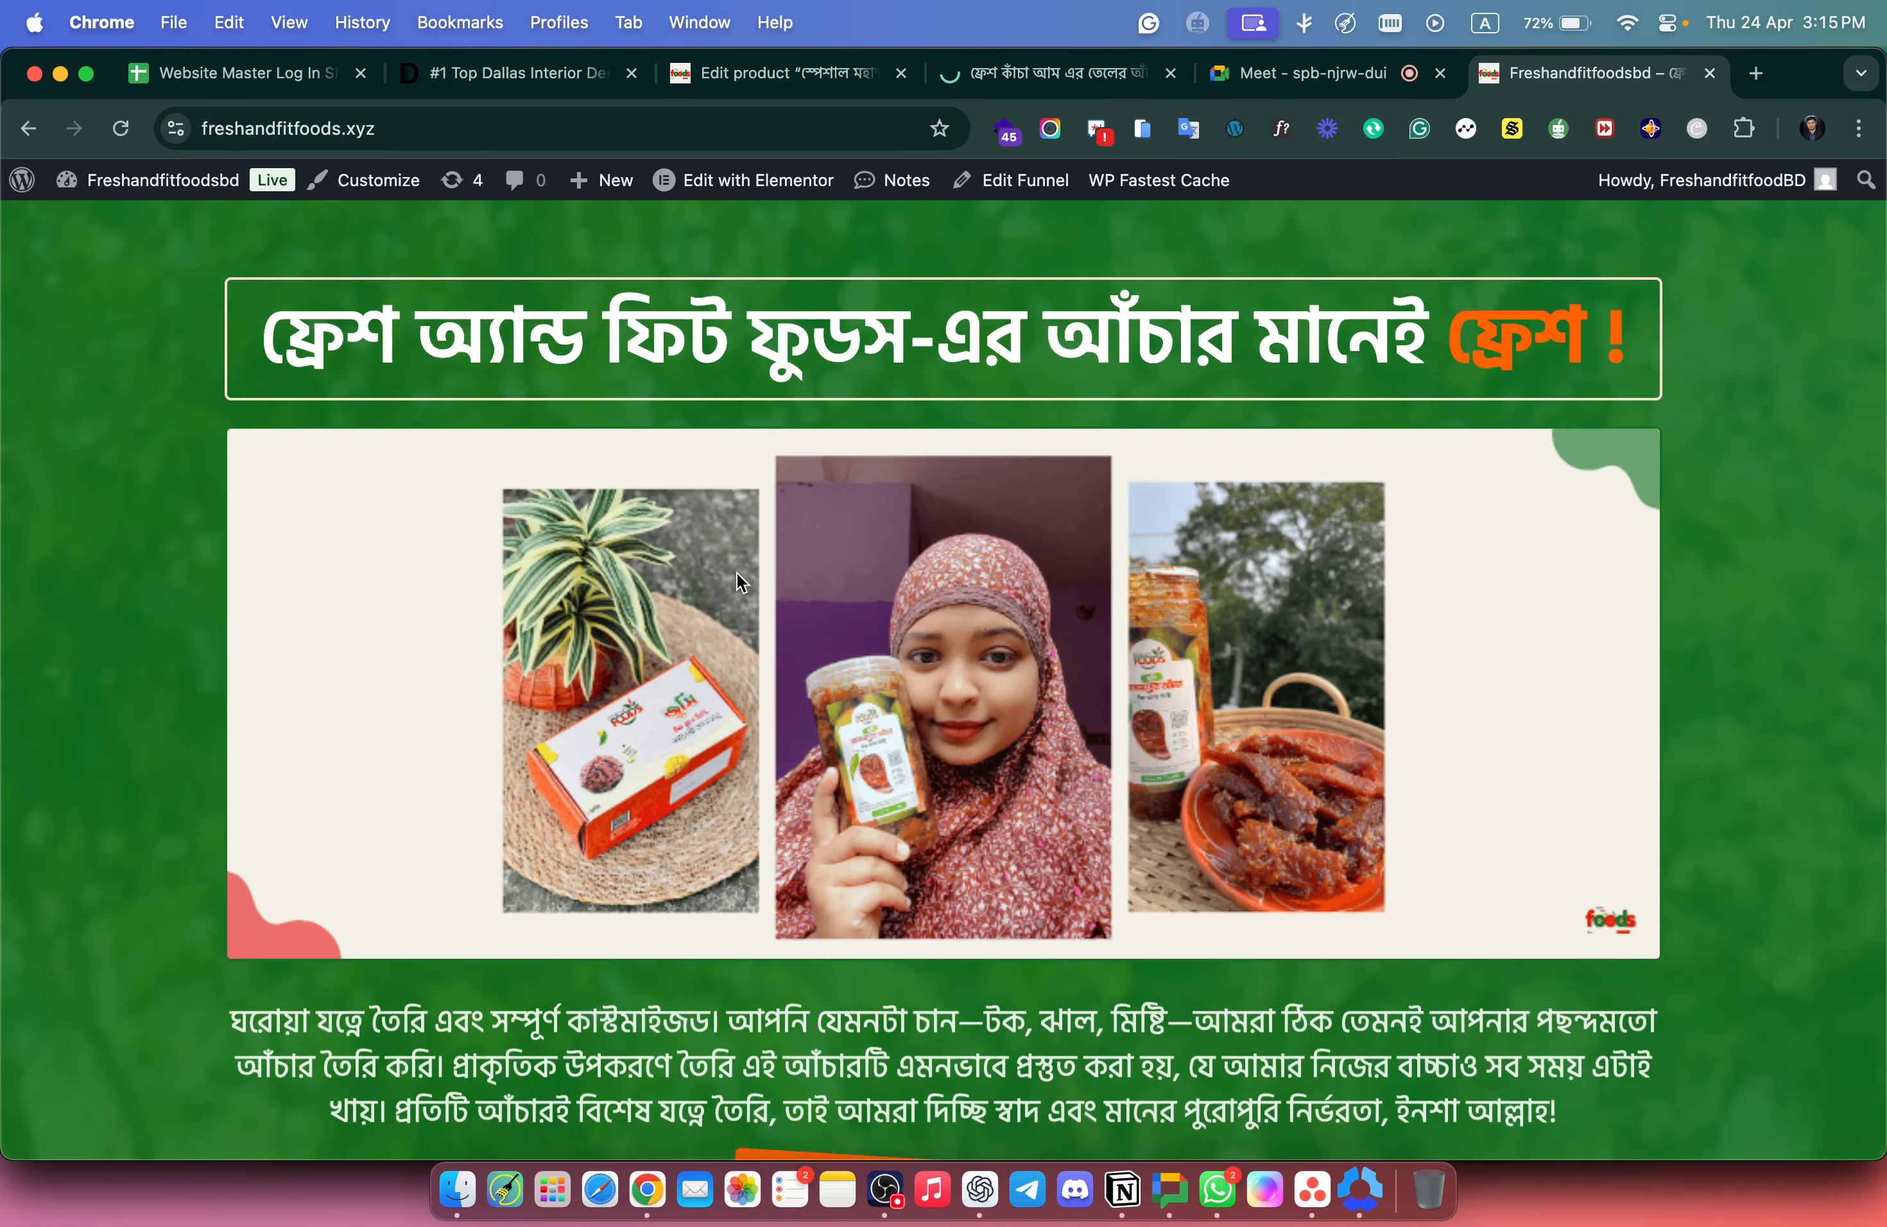
# Look over the freshandfitfoods.xyz landing page and open it for editing in Elementor.
pyautogui.scroll(-3, 736, 572)
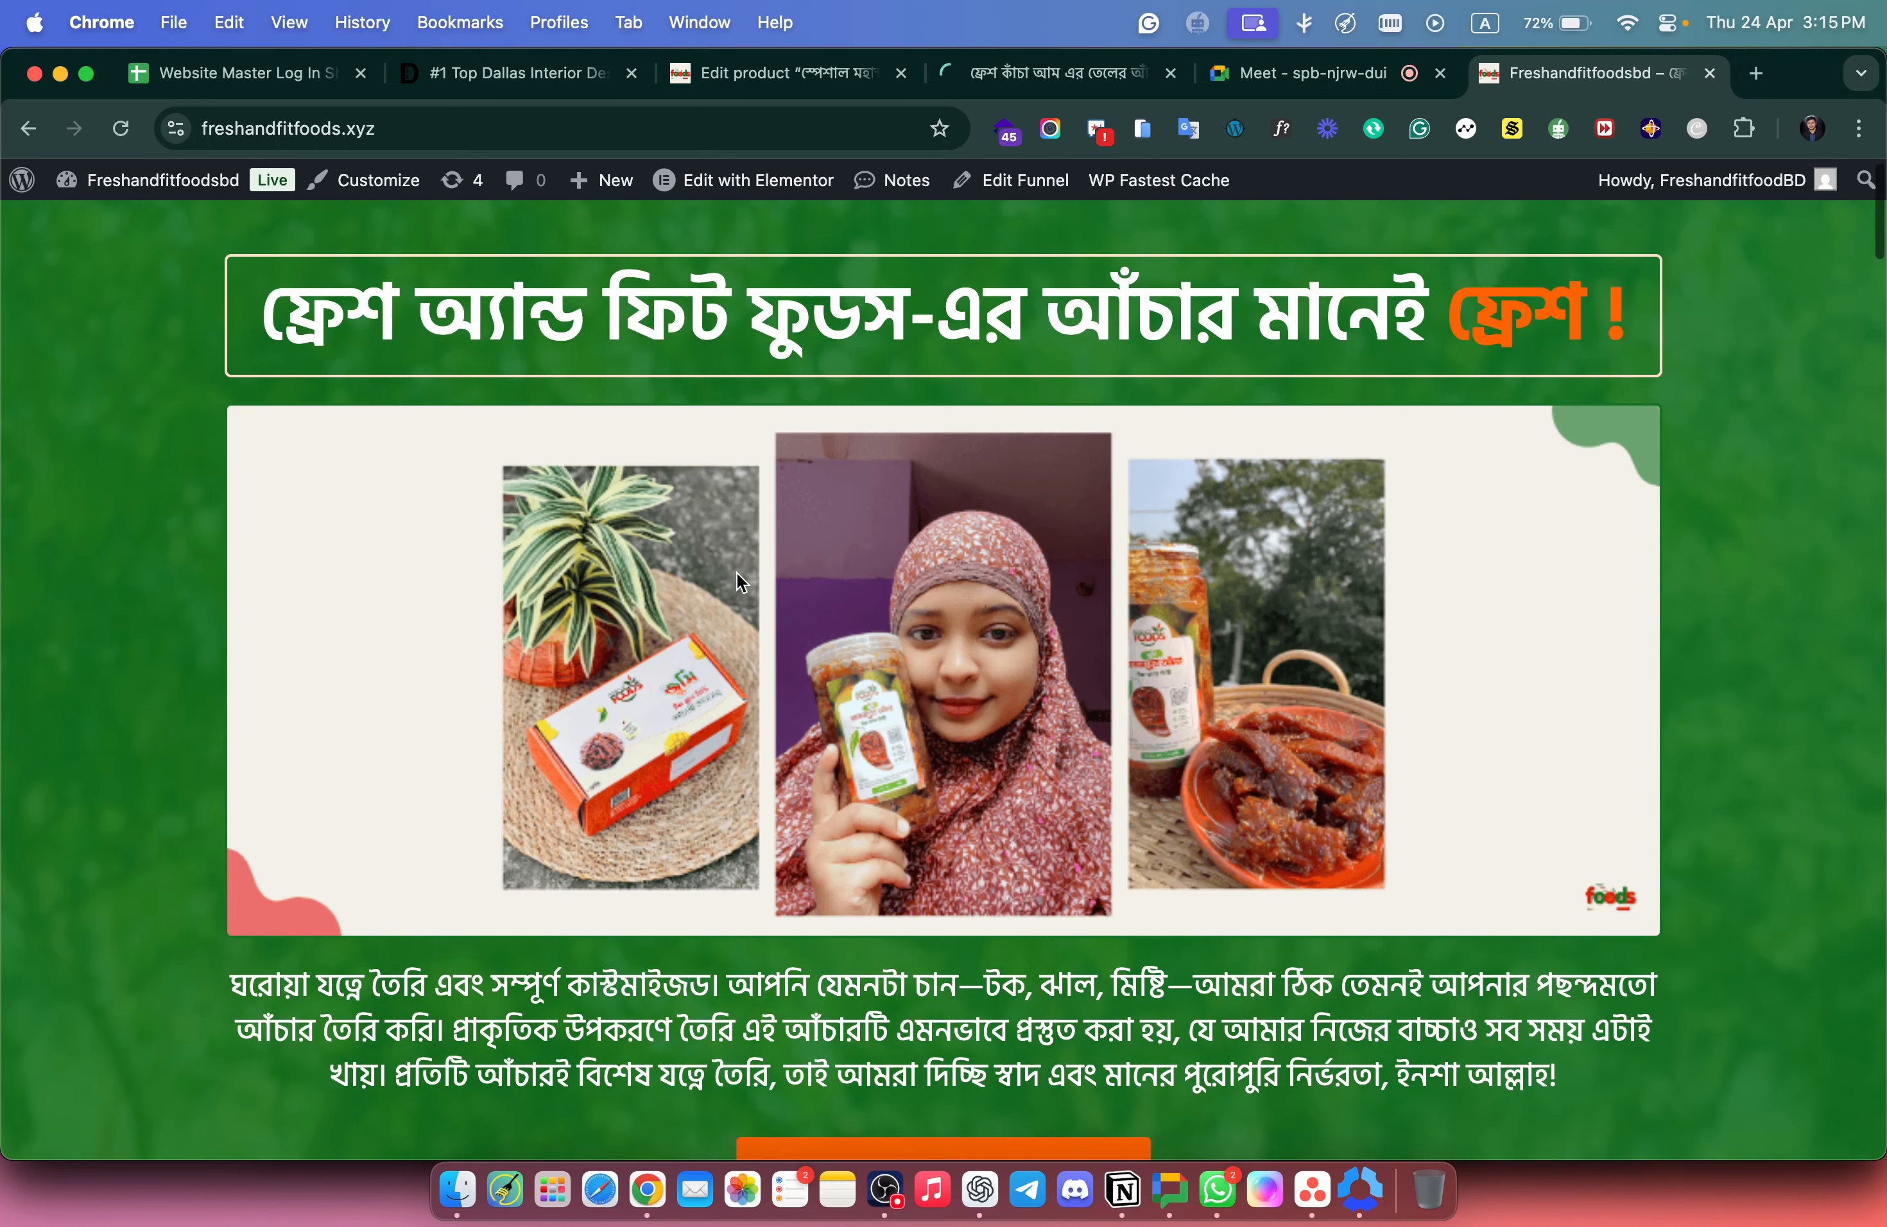
pyautogui.scroll(-1, 736, 572)
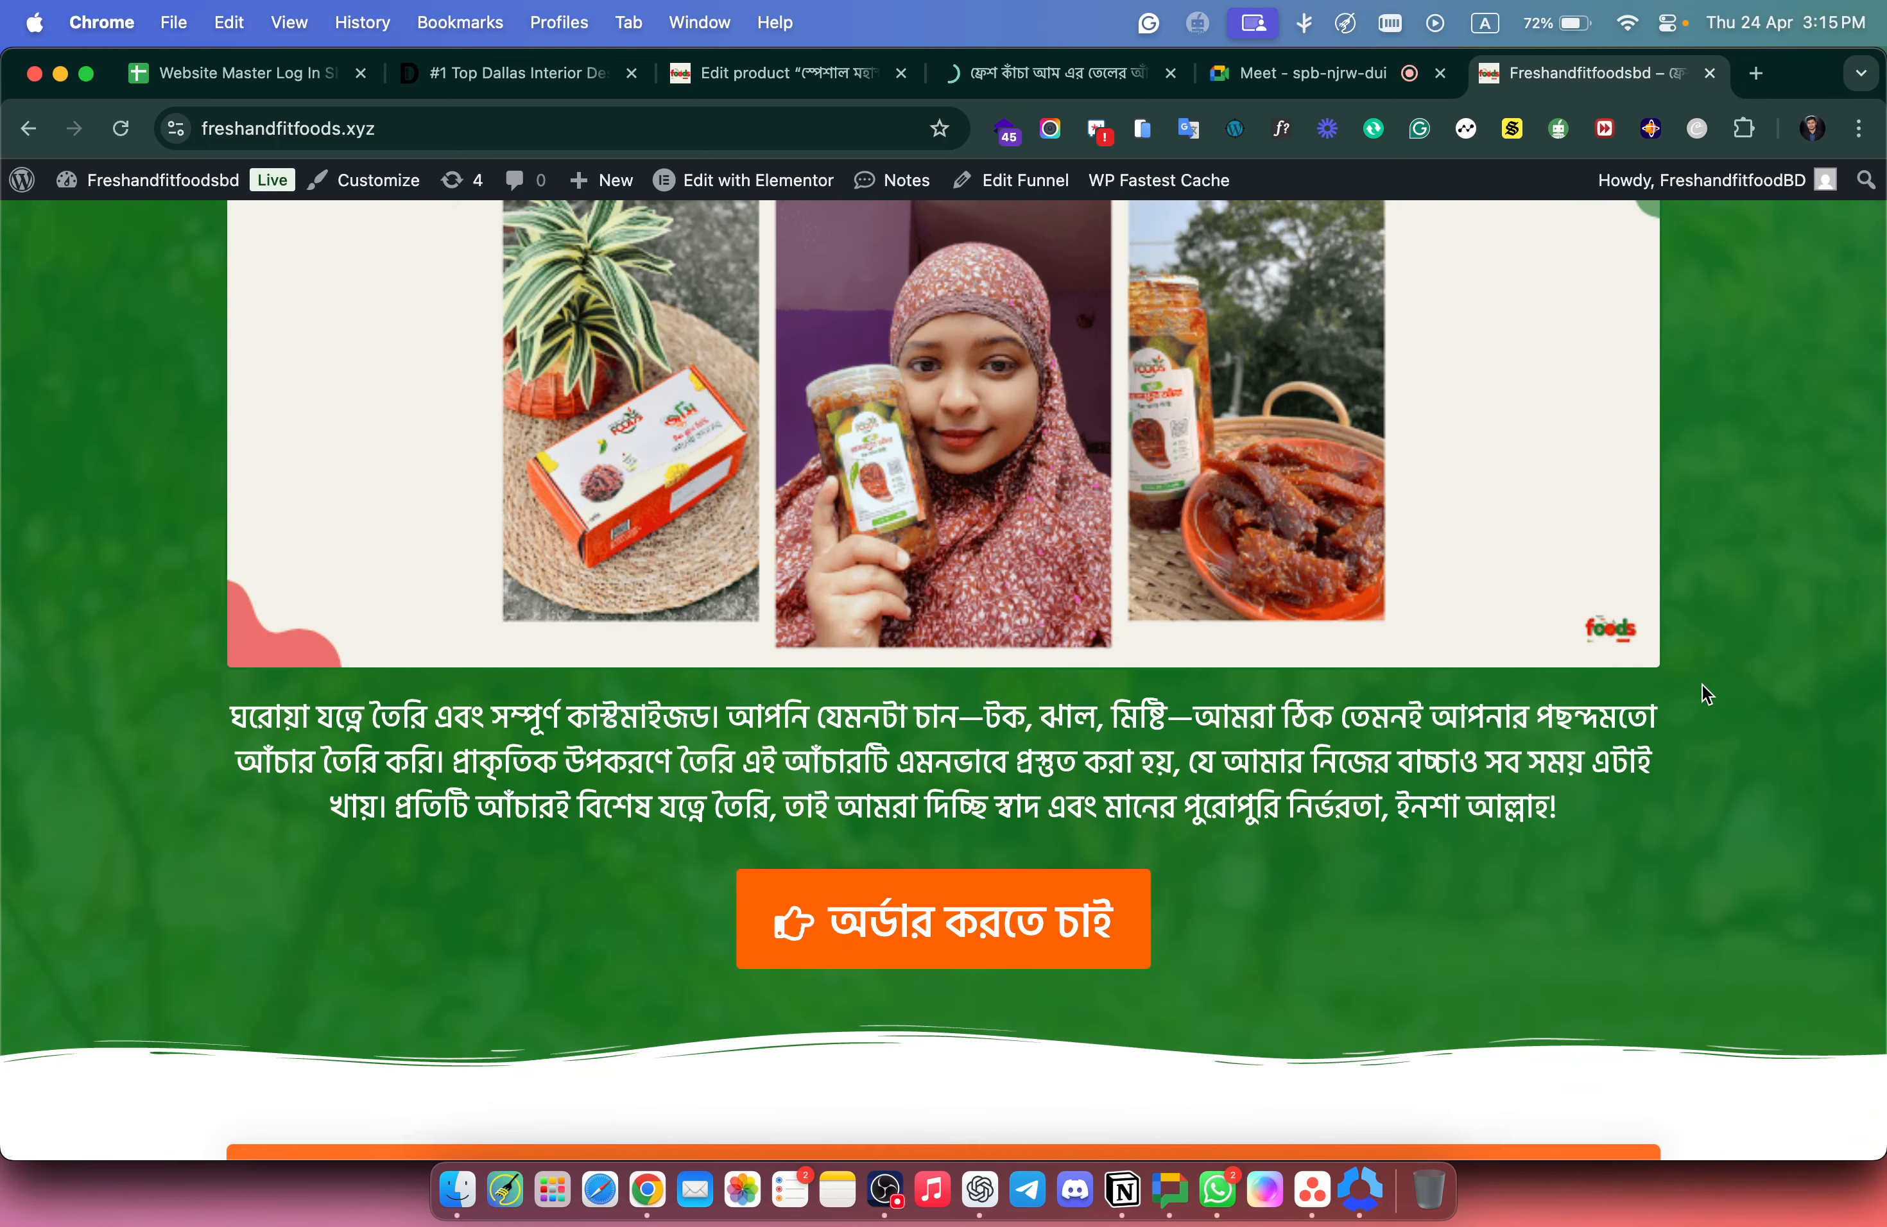
pyautogui.scroll(4, 1492, 898)
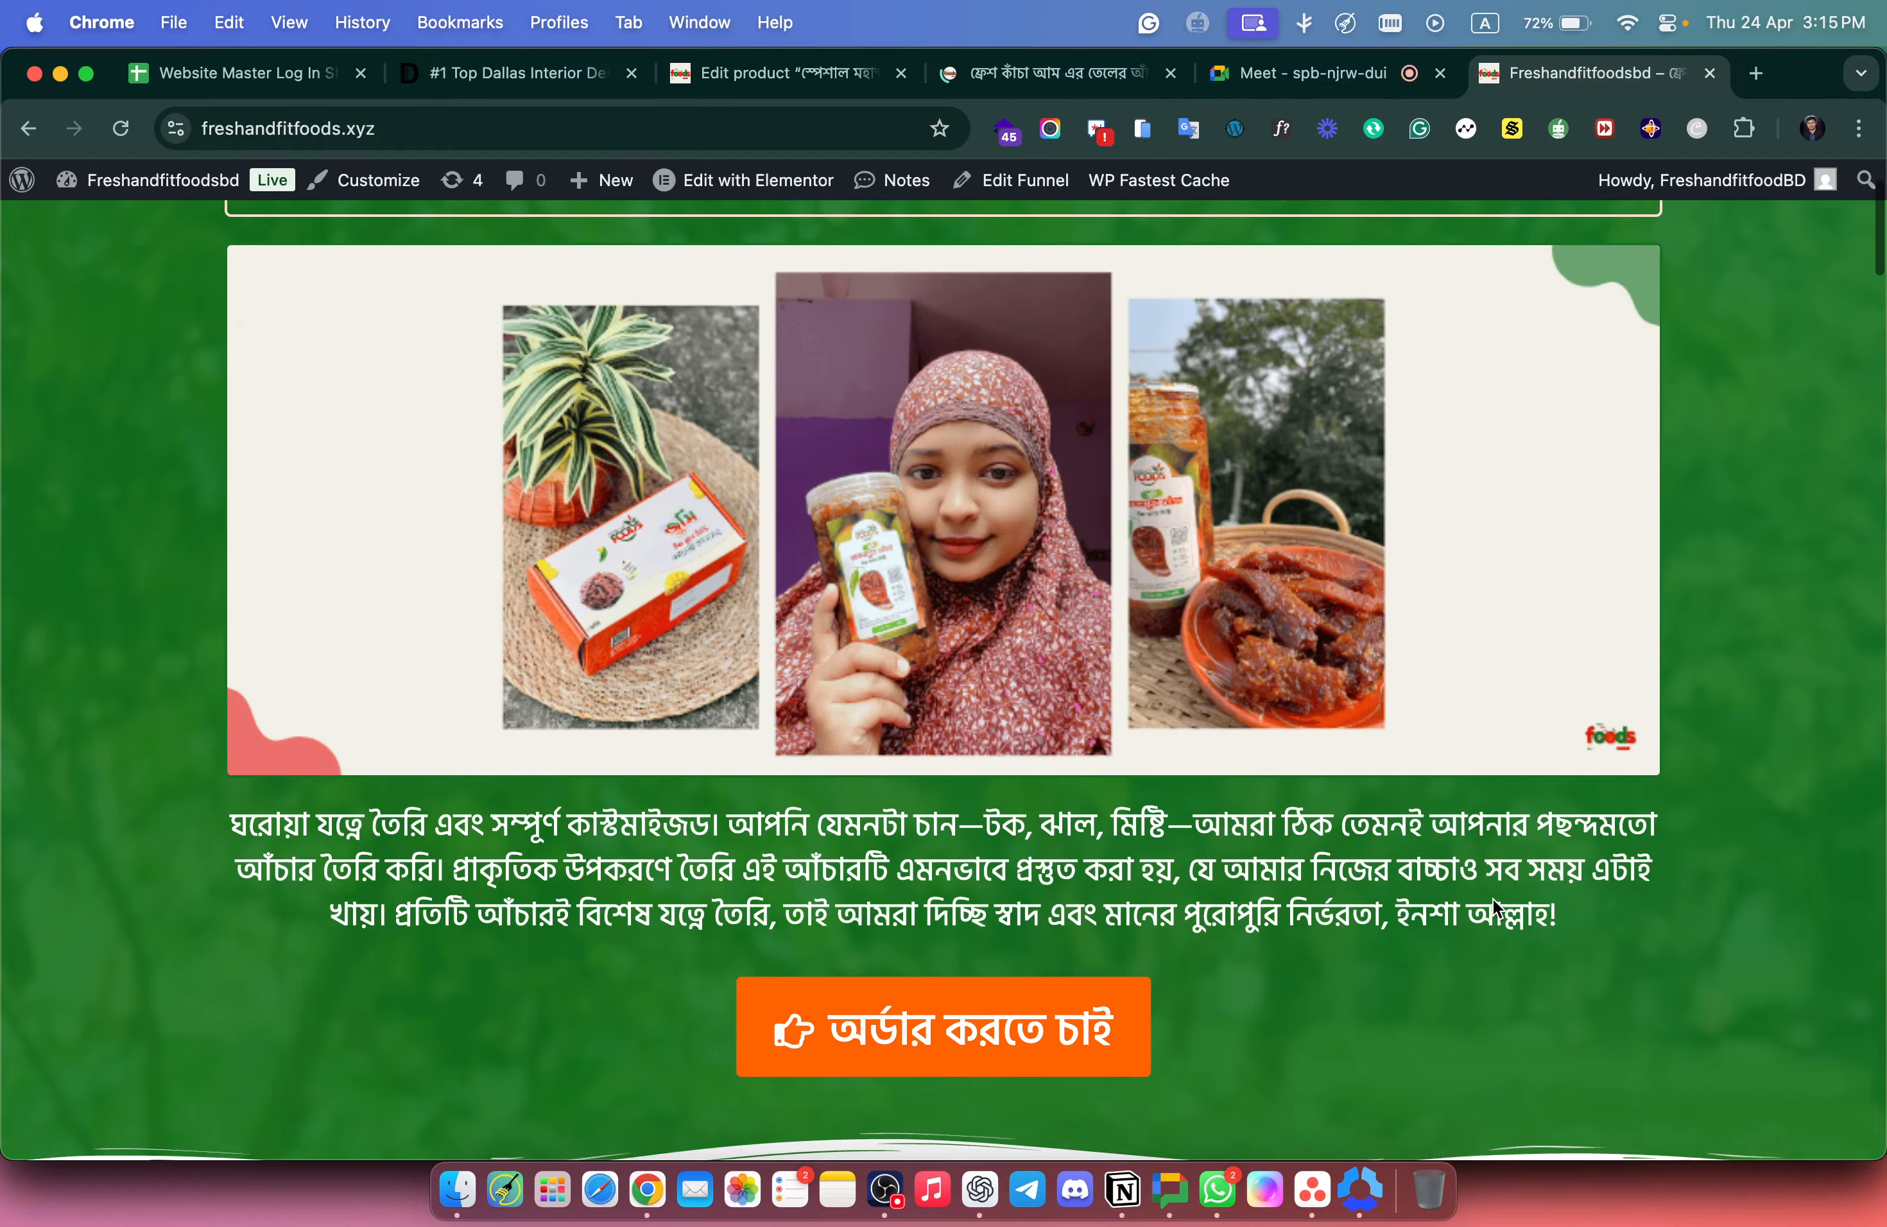
pyautogui.scroll(-15, 1491, 899)
pyautogui.scroll(15, 1492, 898)
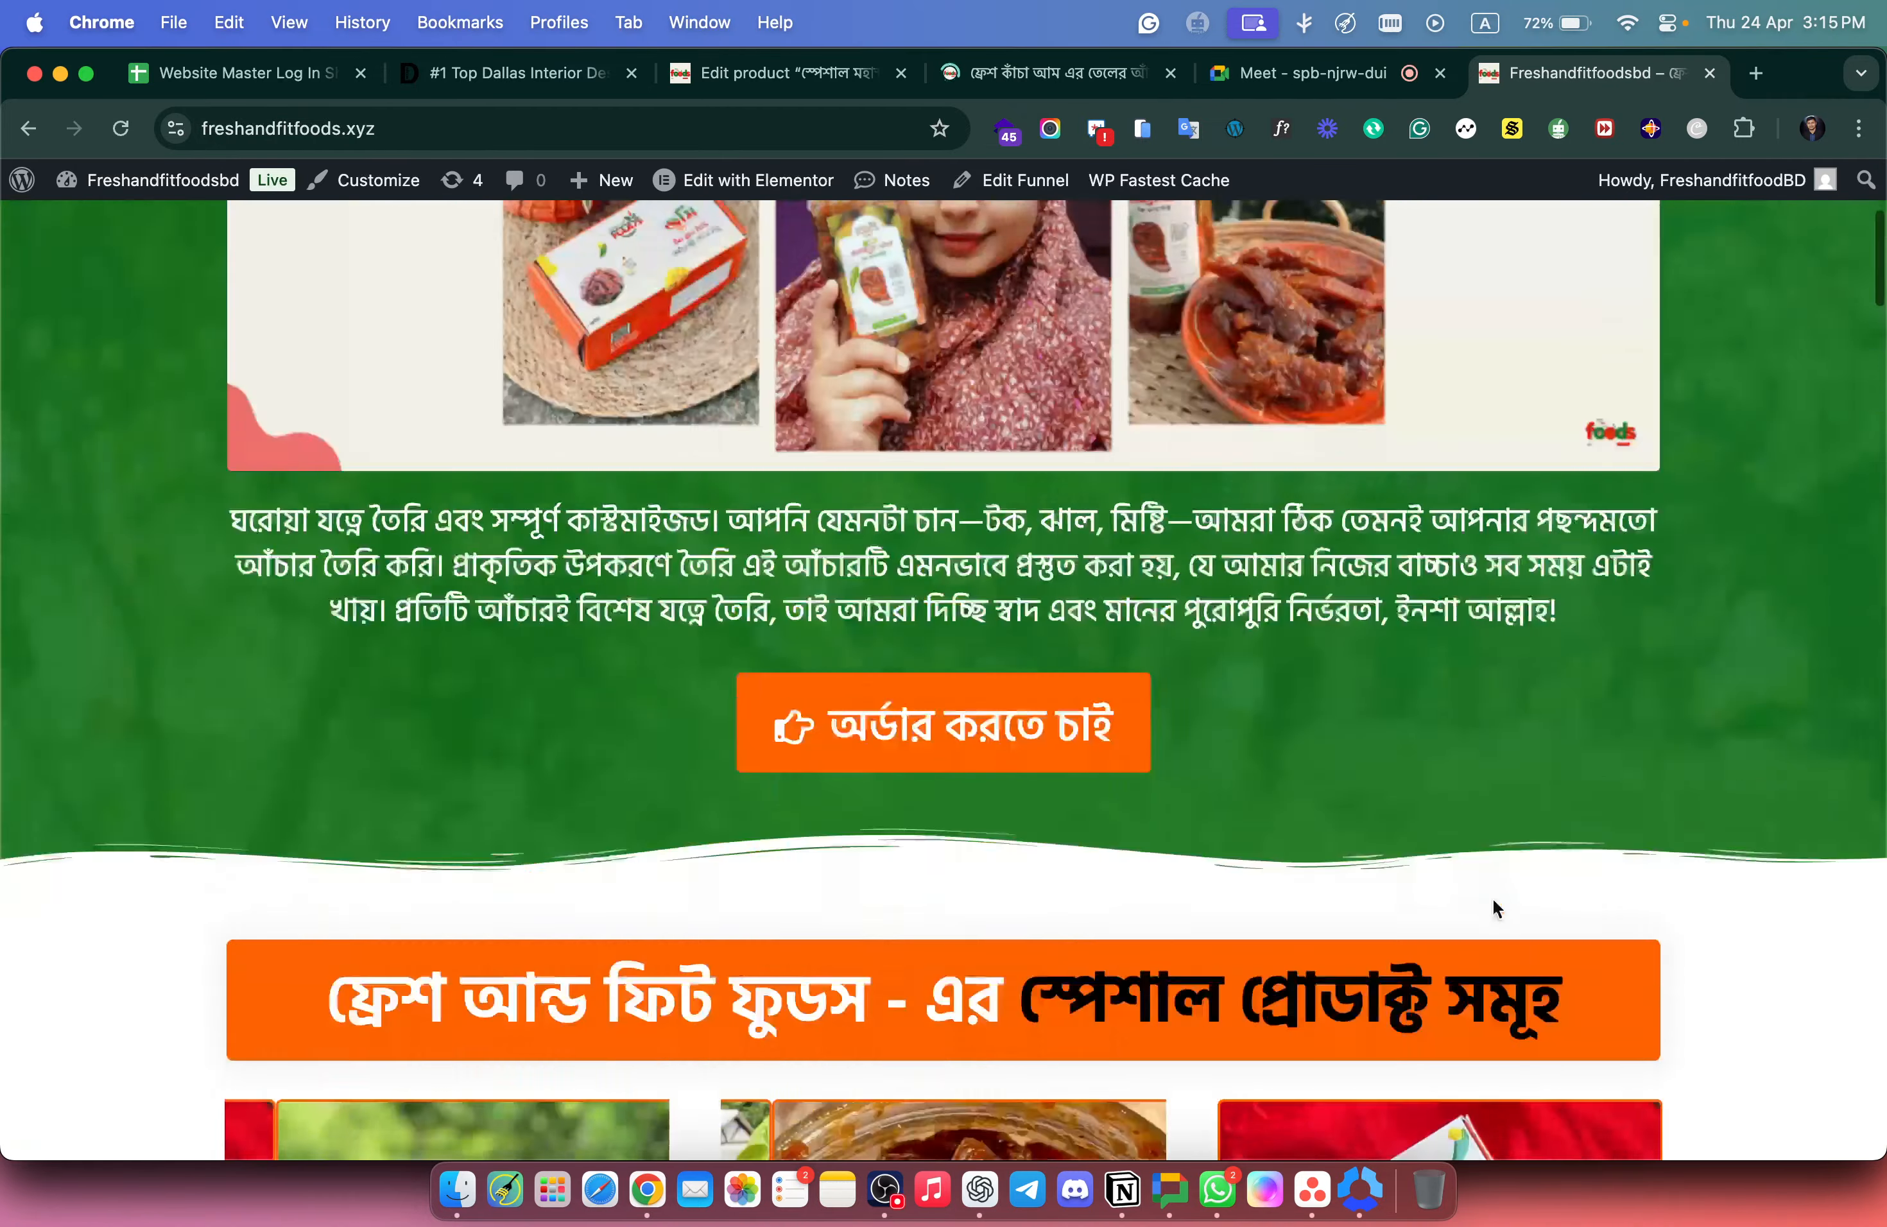
pyautogui.click(777, 181)
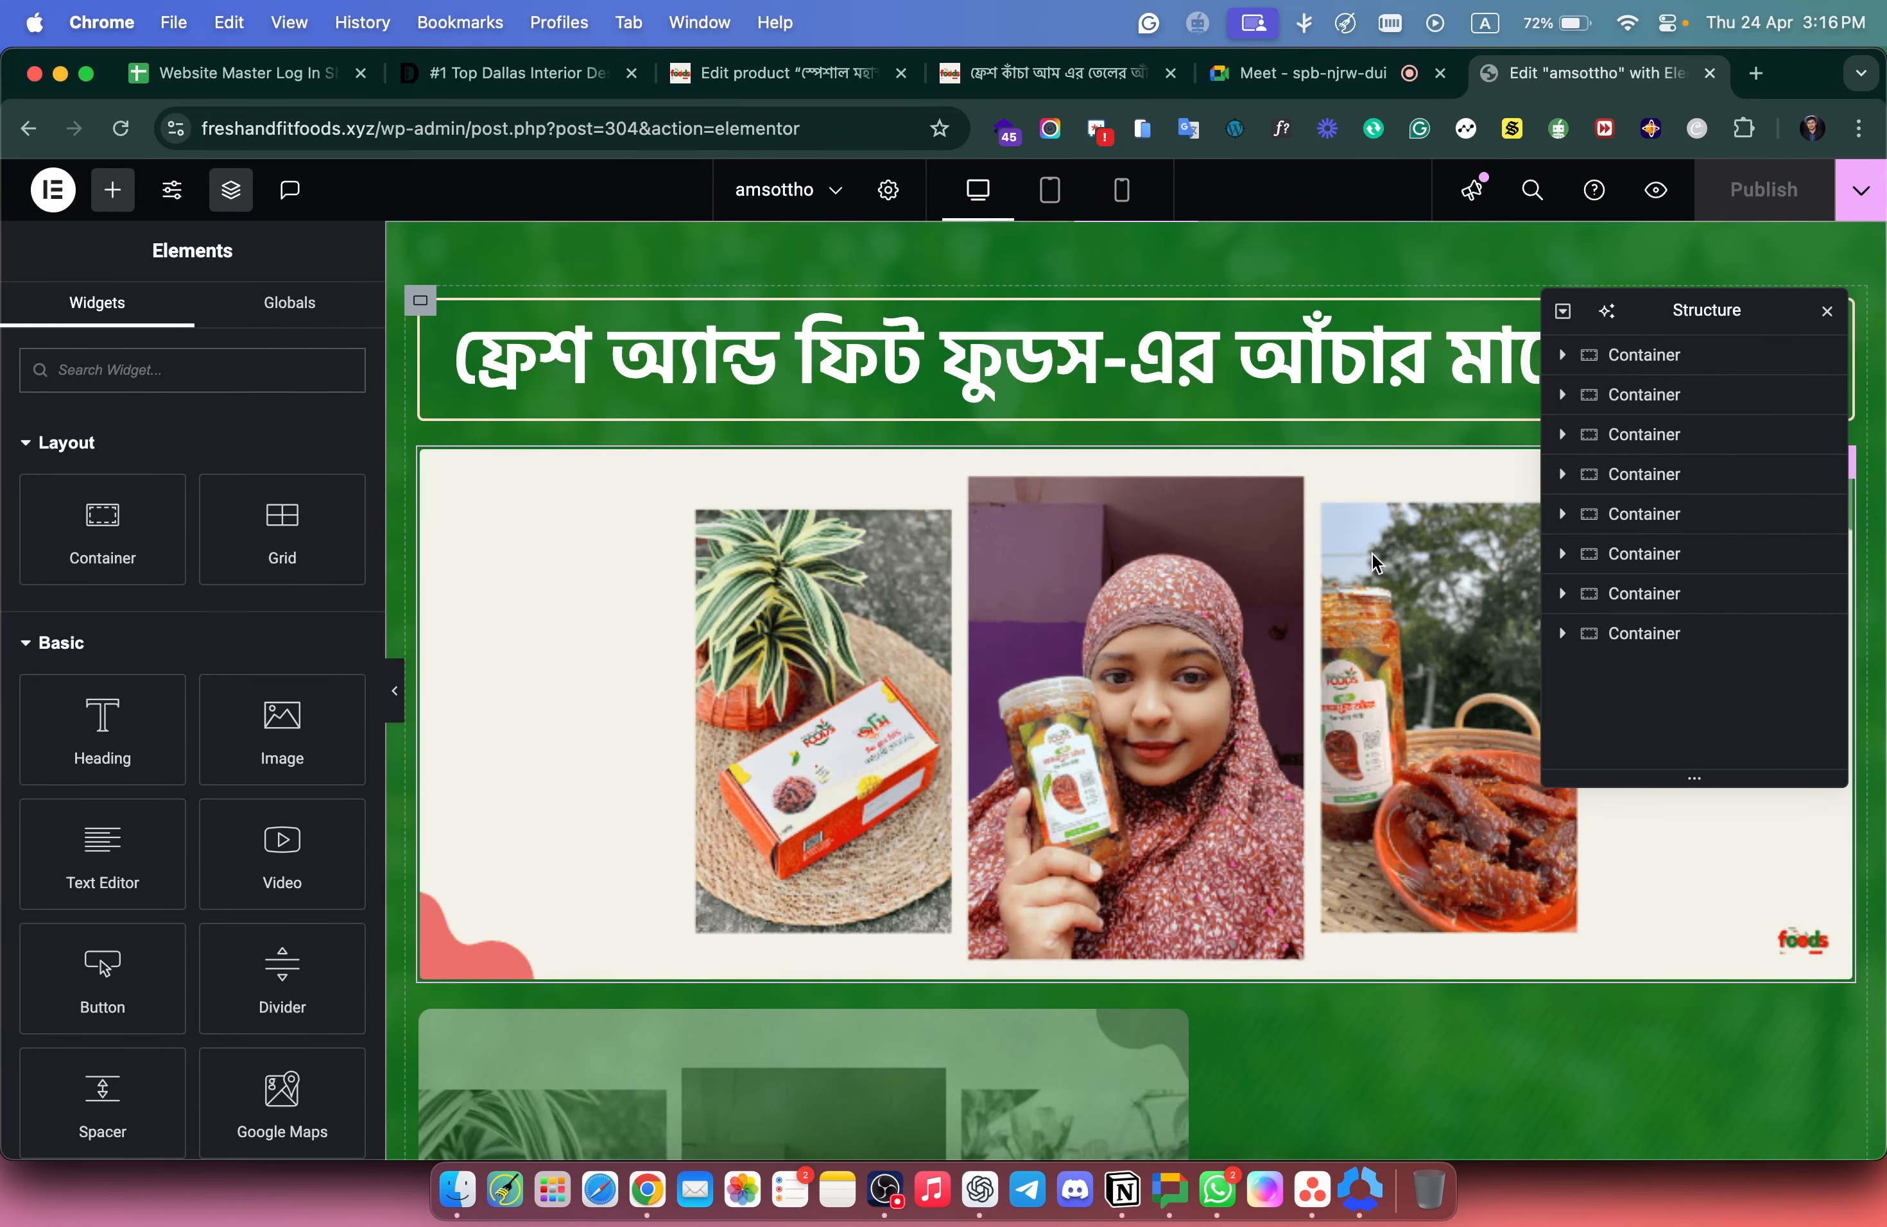
# Select the landing page's first container for editing and close the page structure overview.
pyautogui.click(1683, 354)
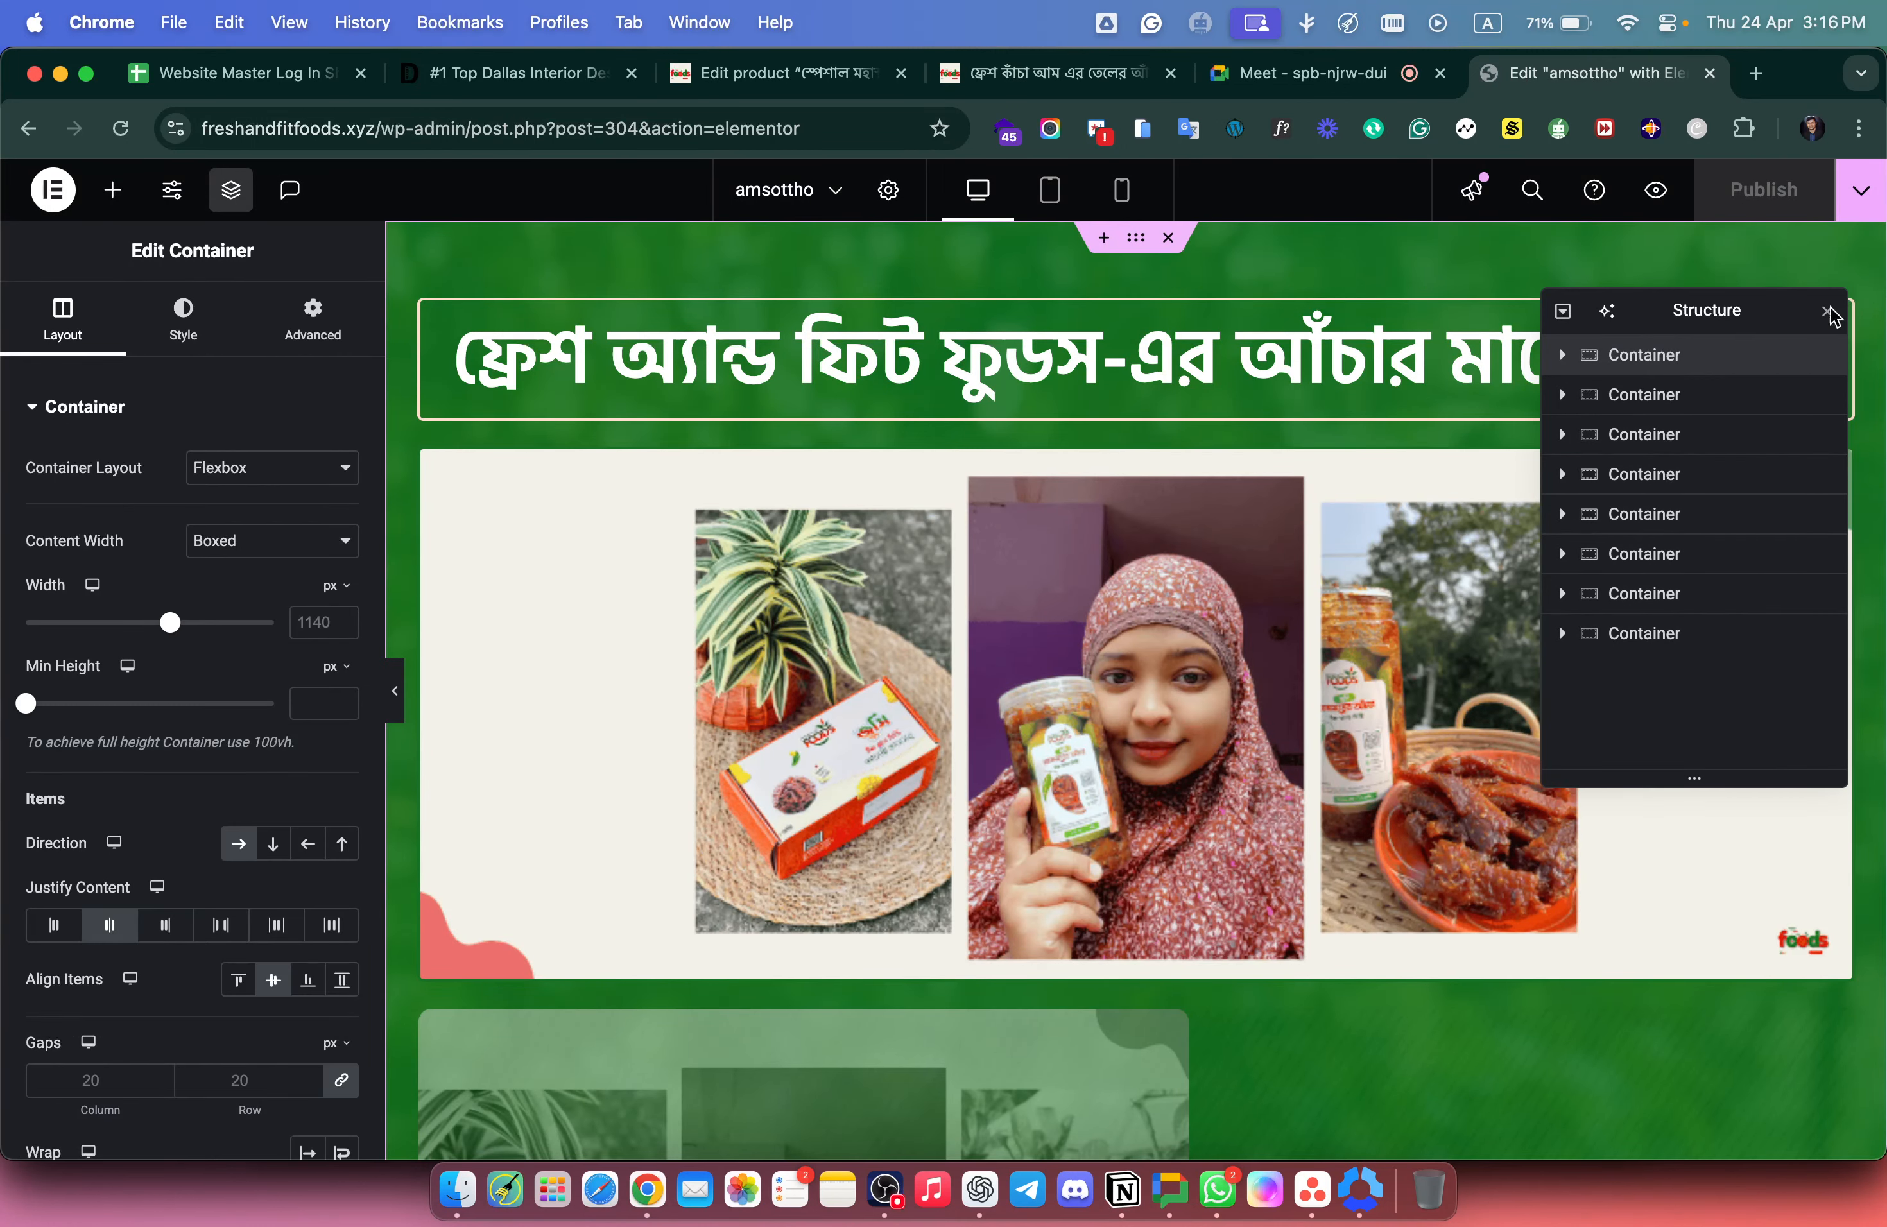
pyautogui.click(1827, 312)
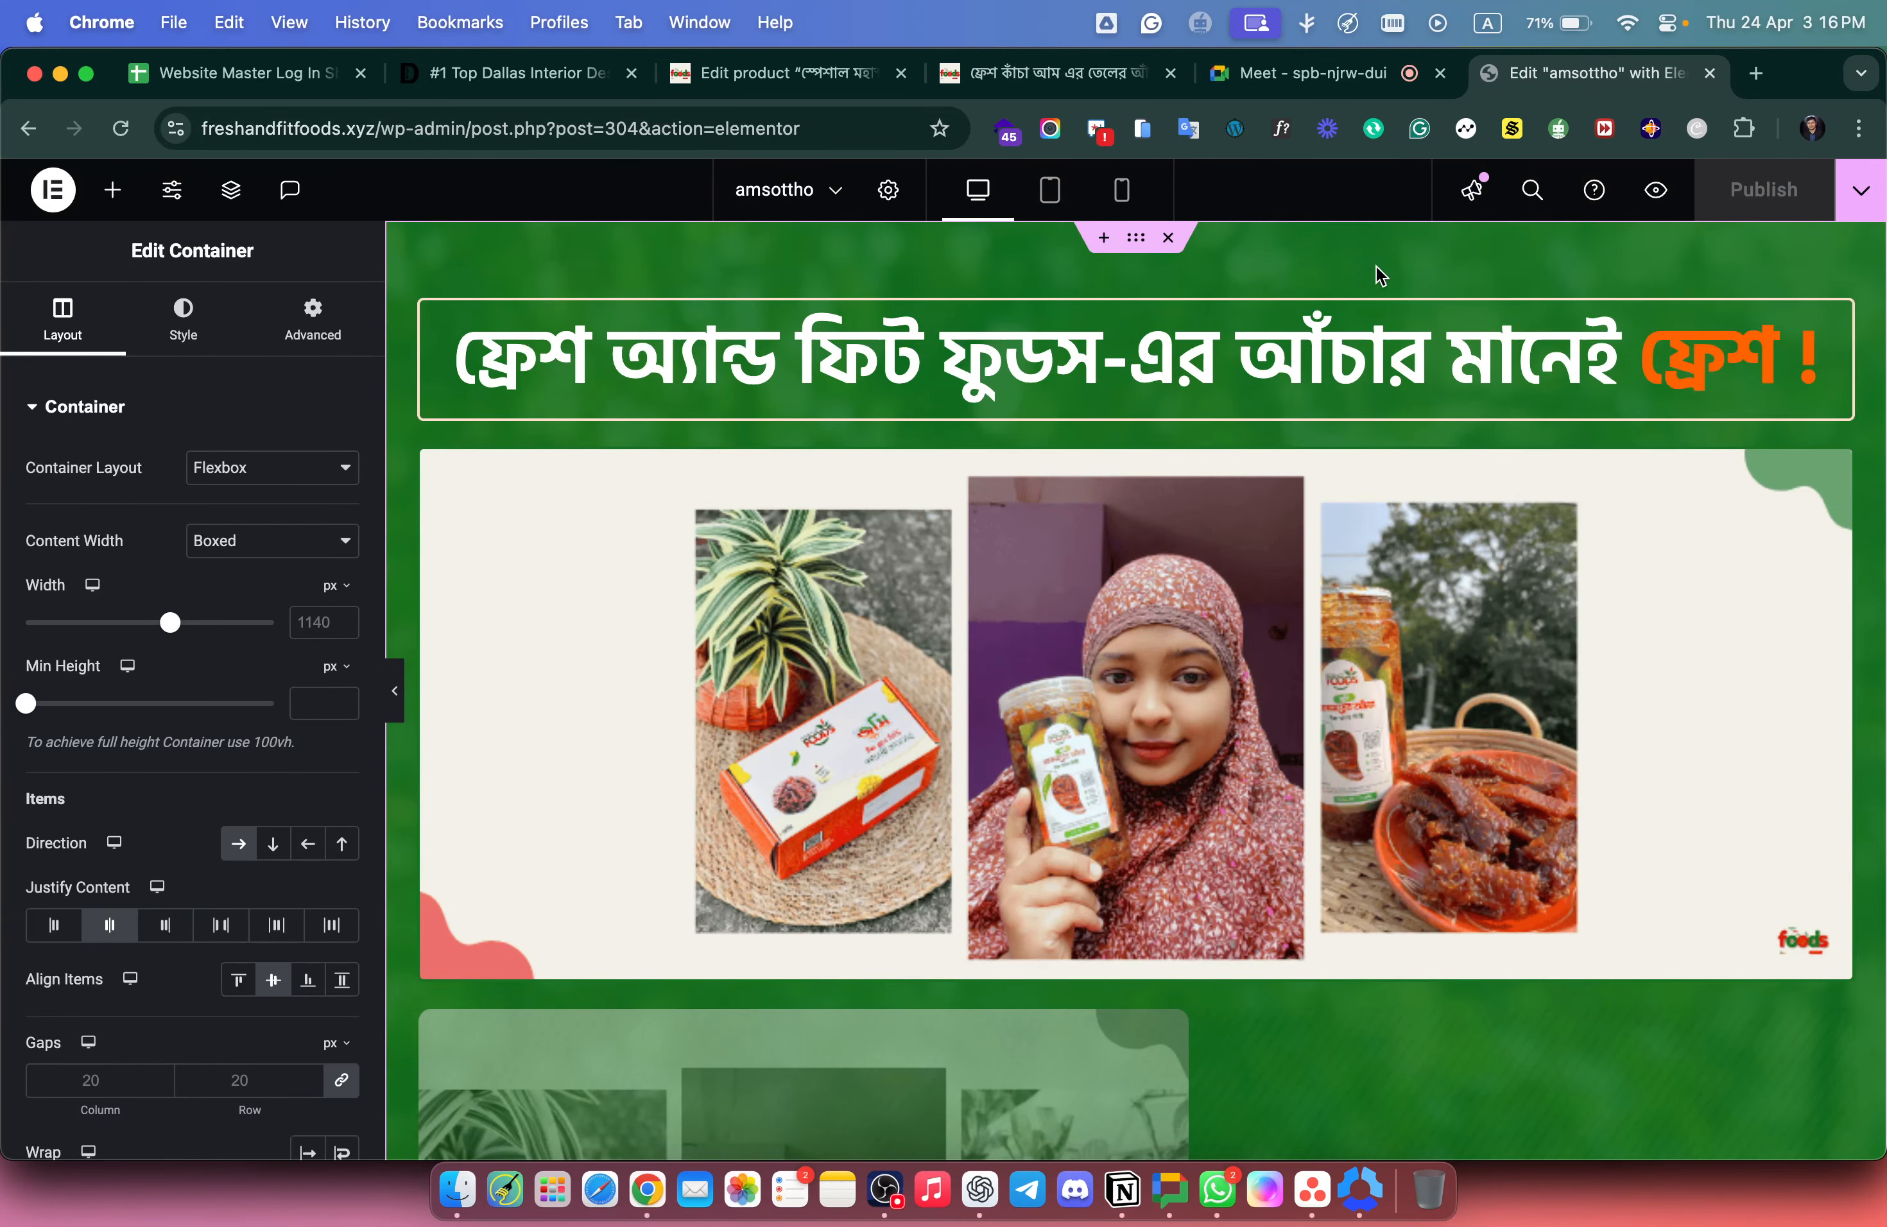
pyautogui.rightClick(760, 260)
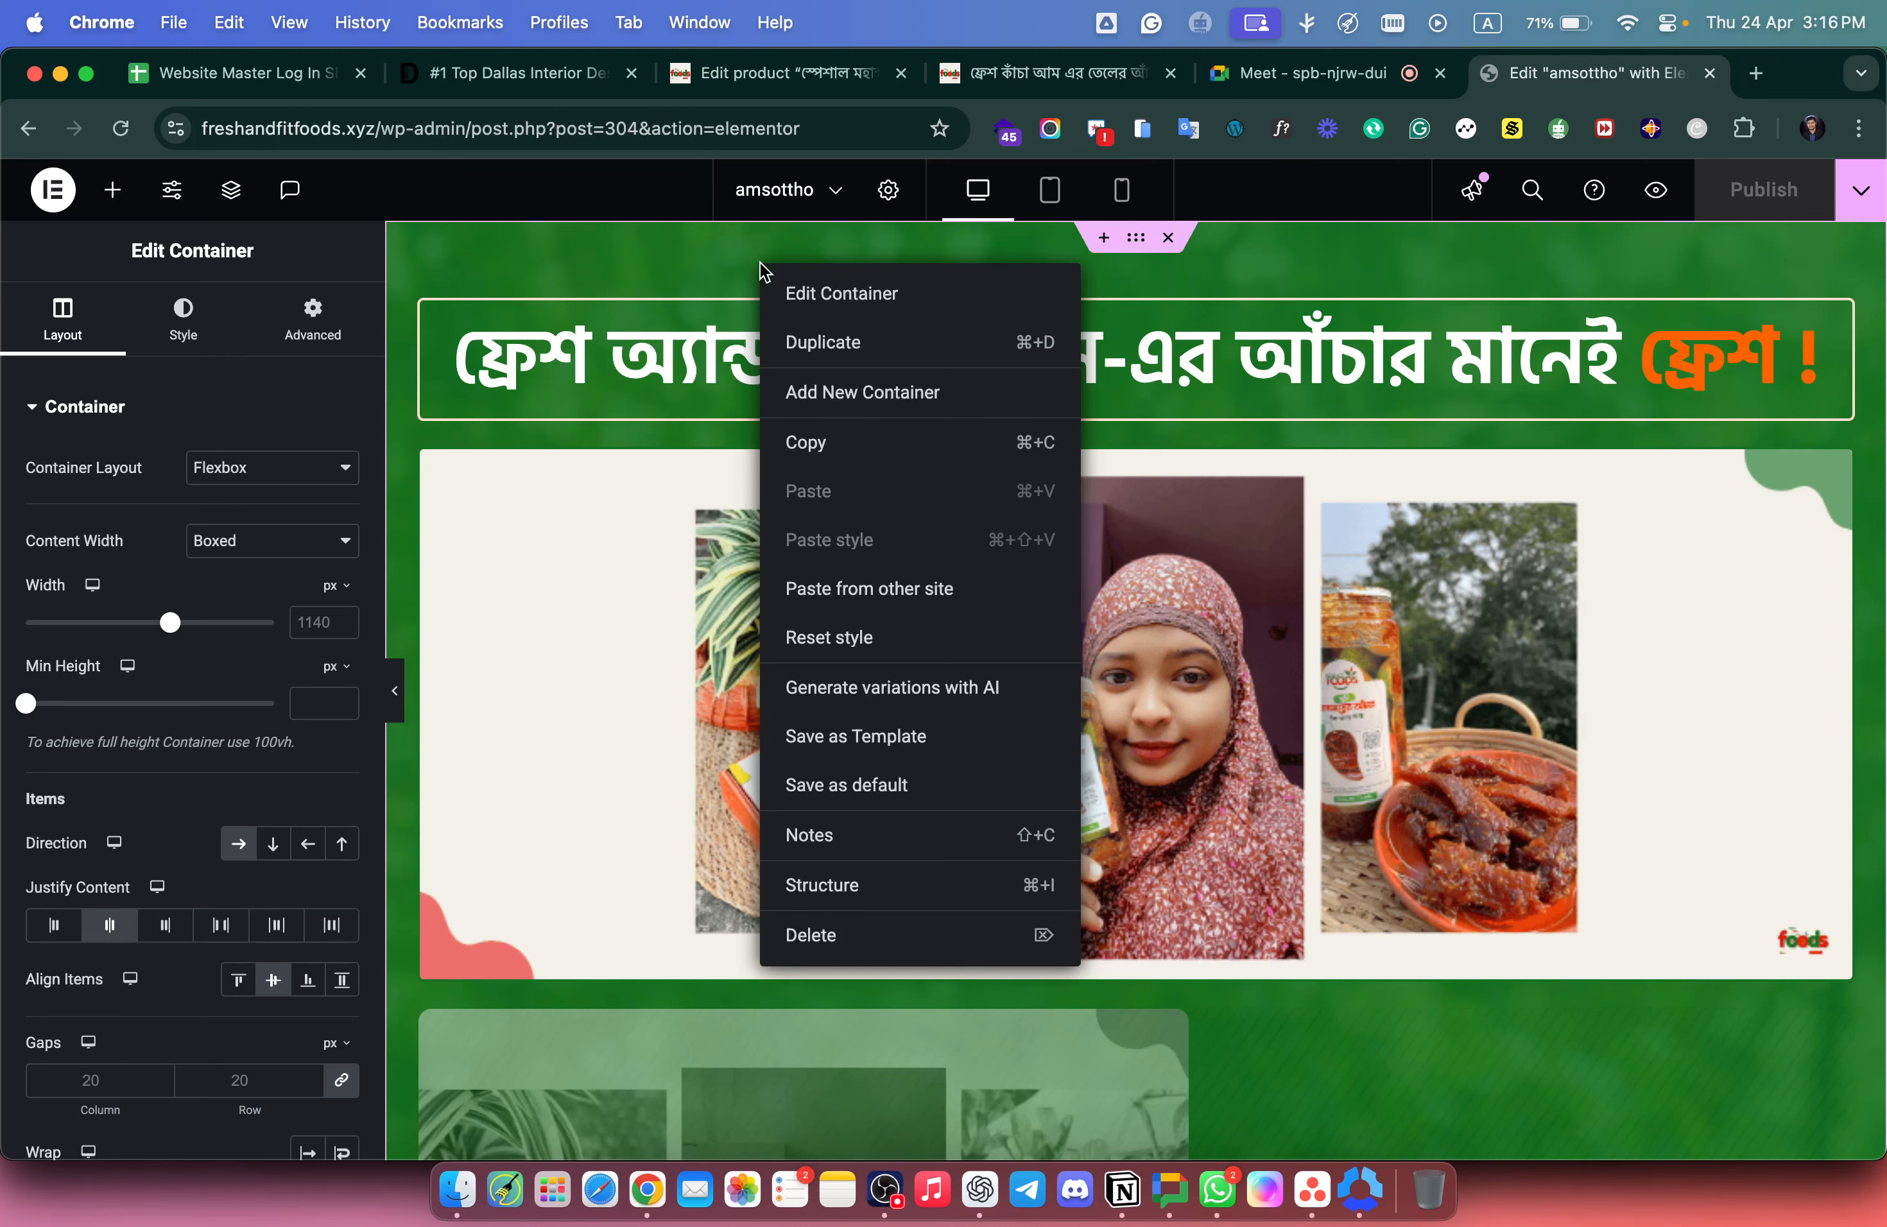
pyautogui.click(806, 300)
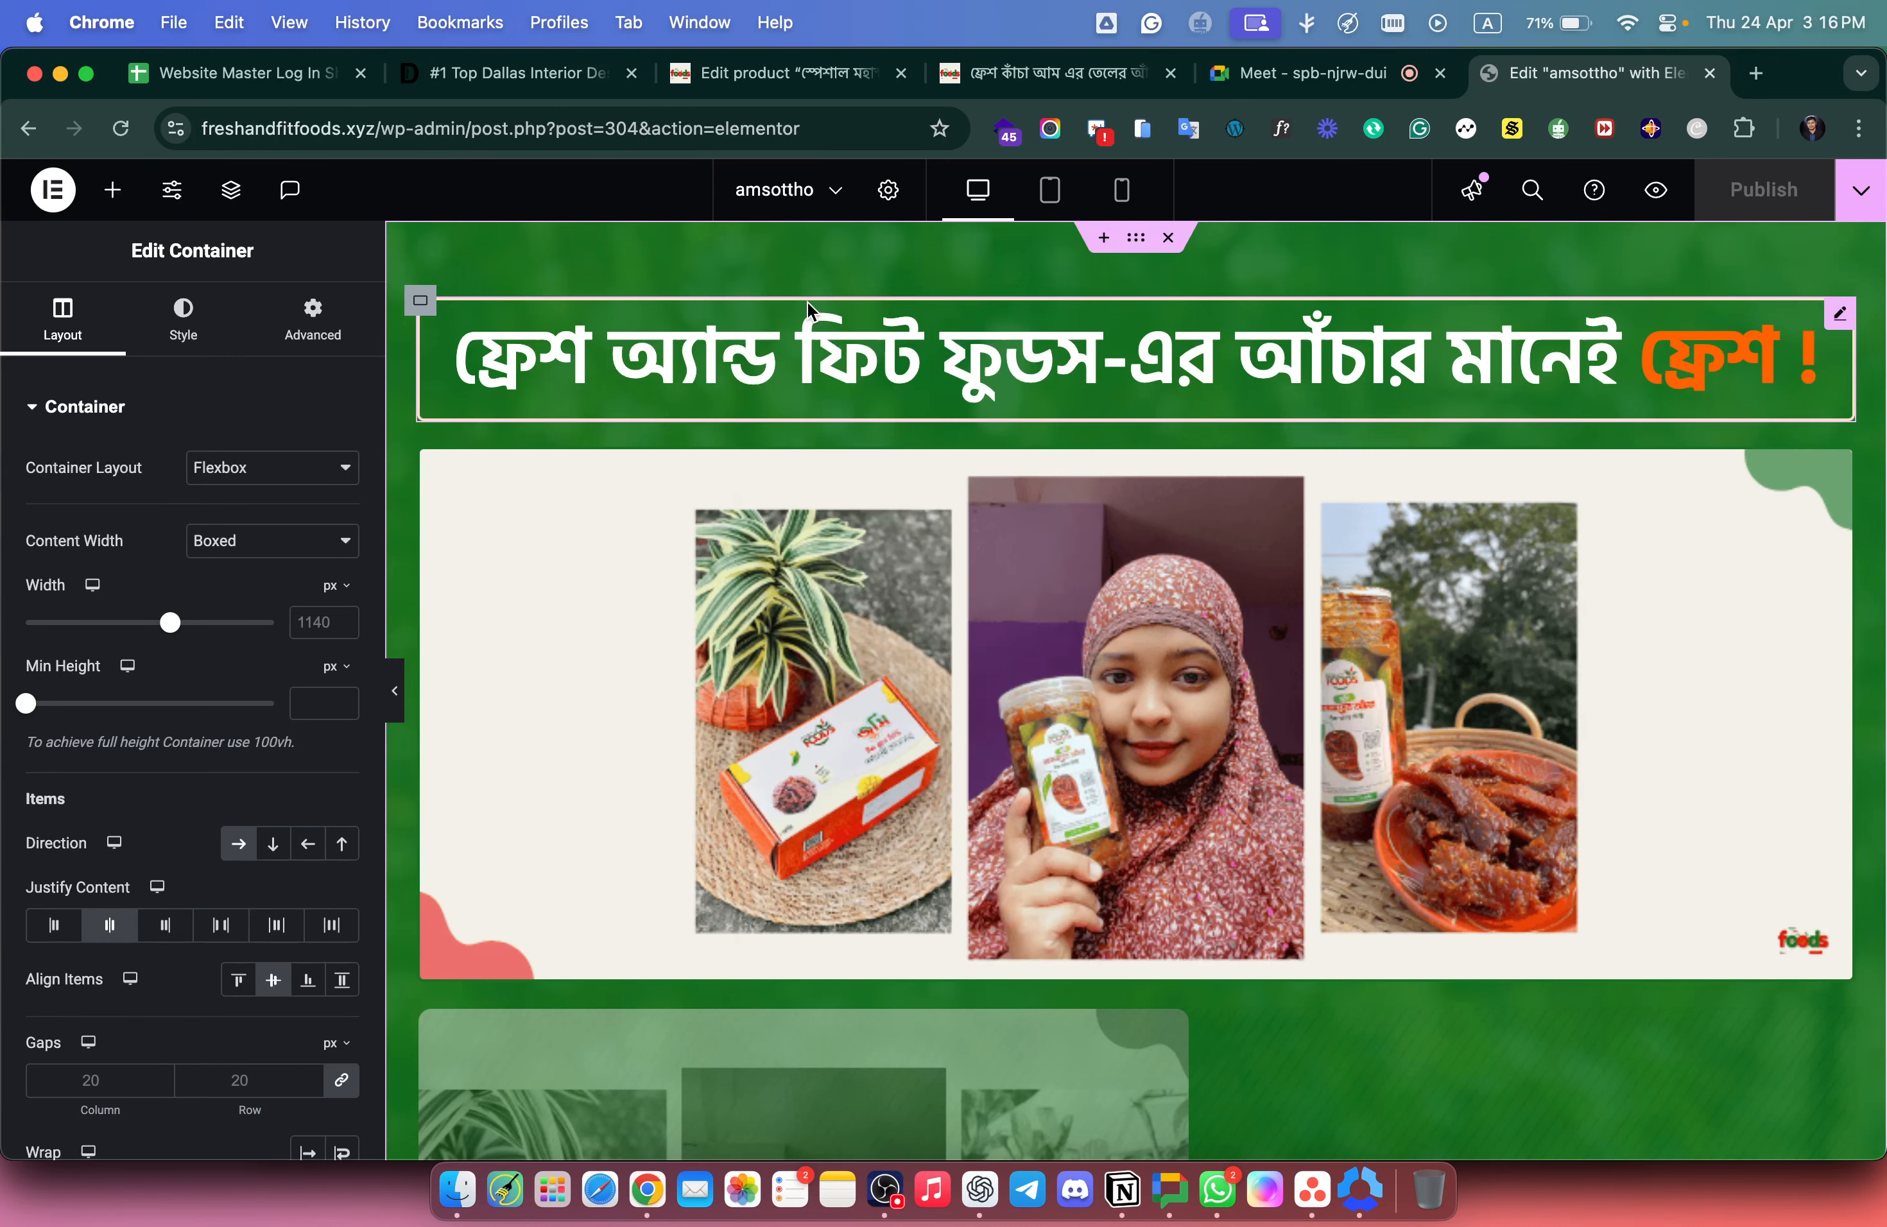
# Show the container's background style settings and view its background image in the media library without replacing it.
pyautogui.click(182, 341)
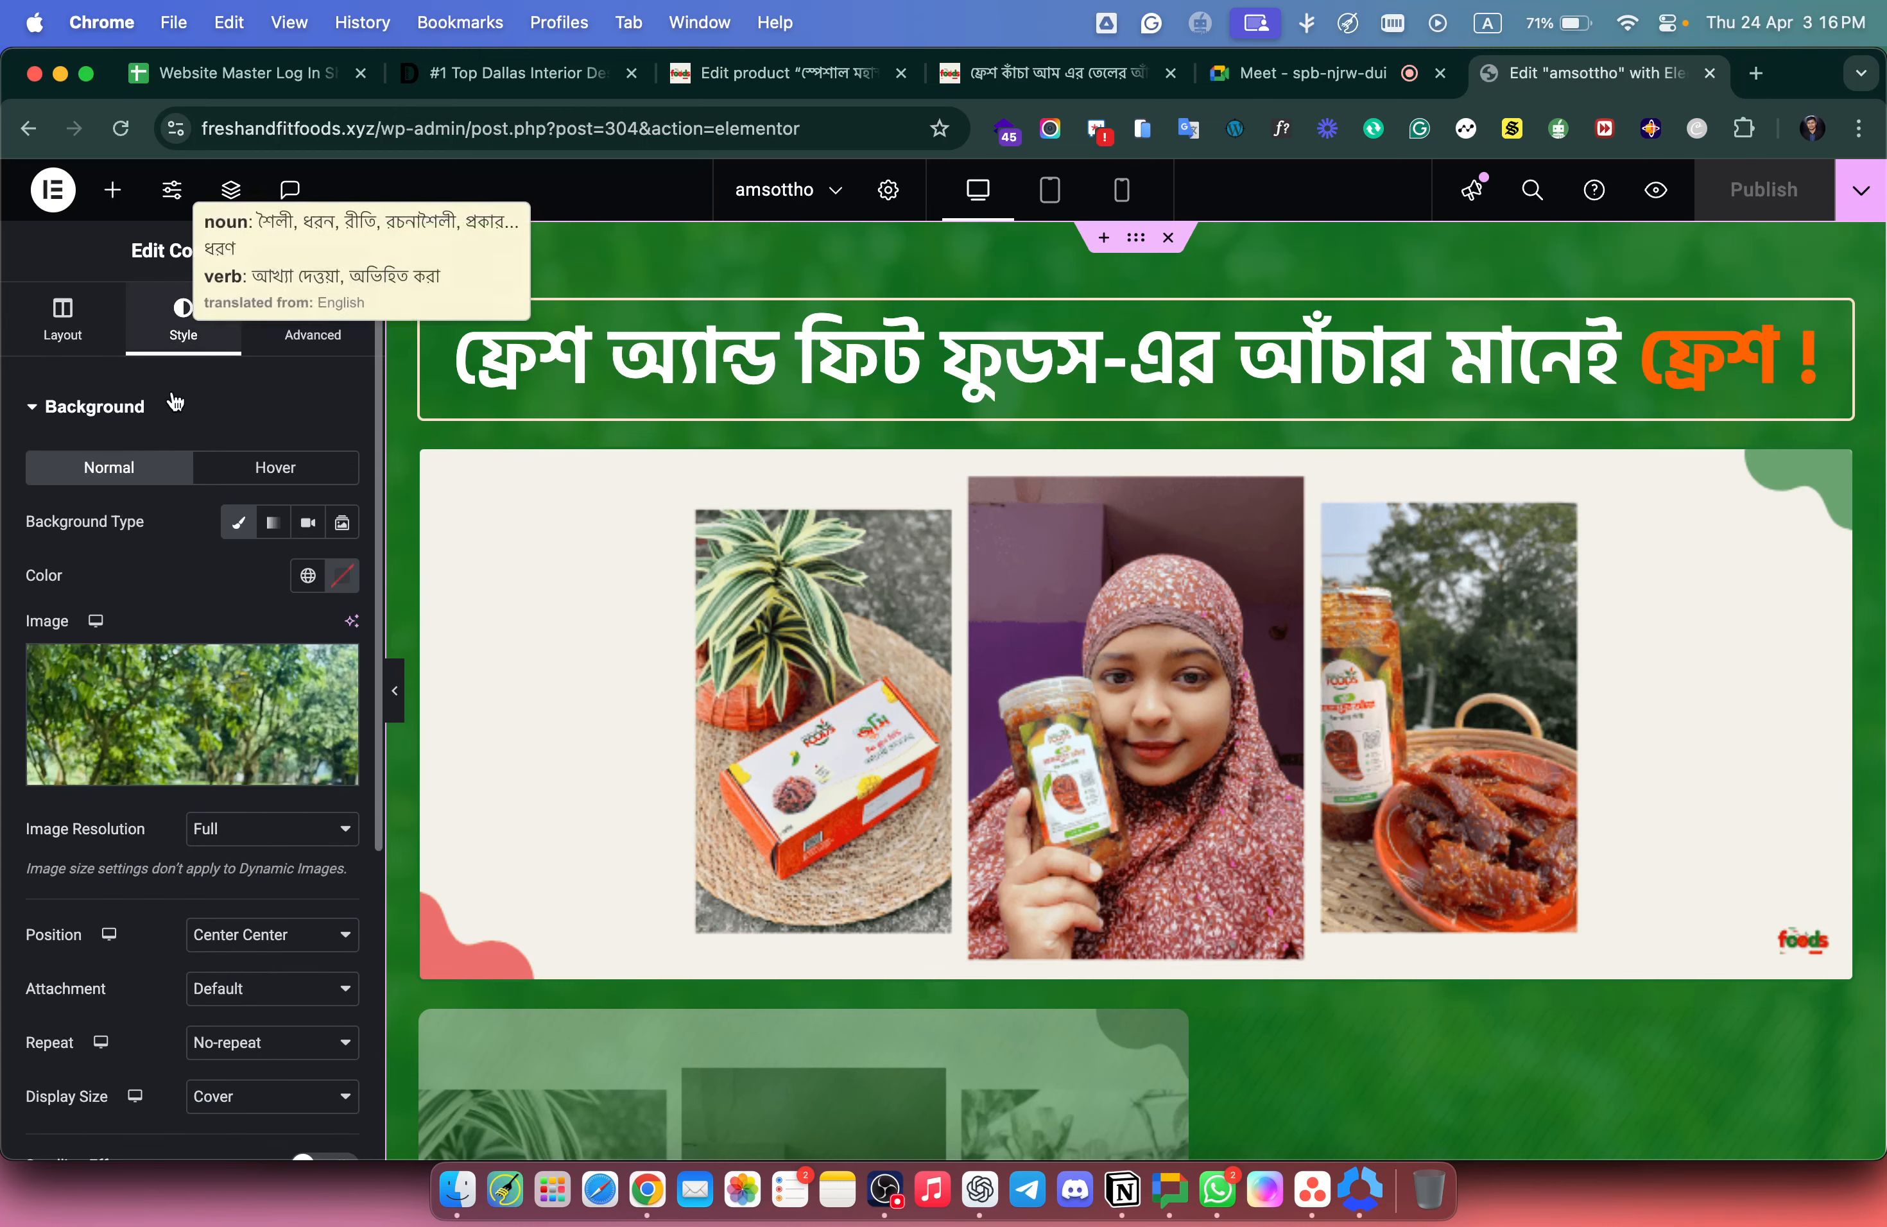
pyautogui.click(195, 714)
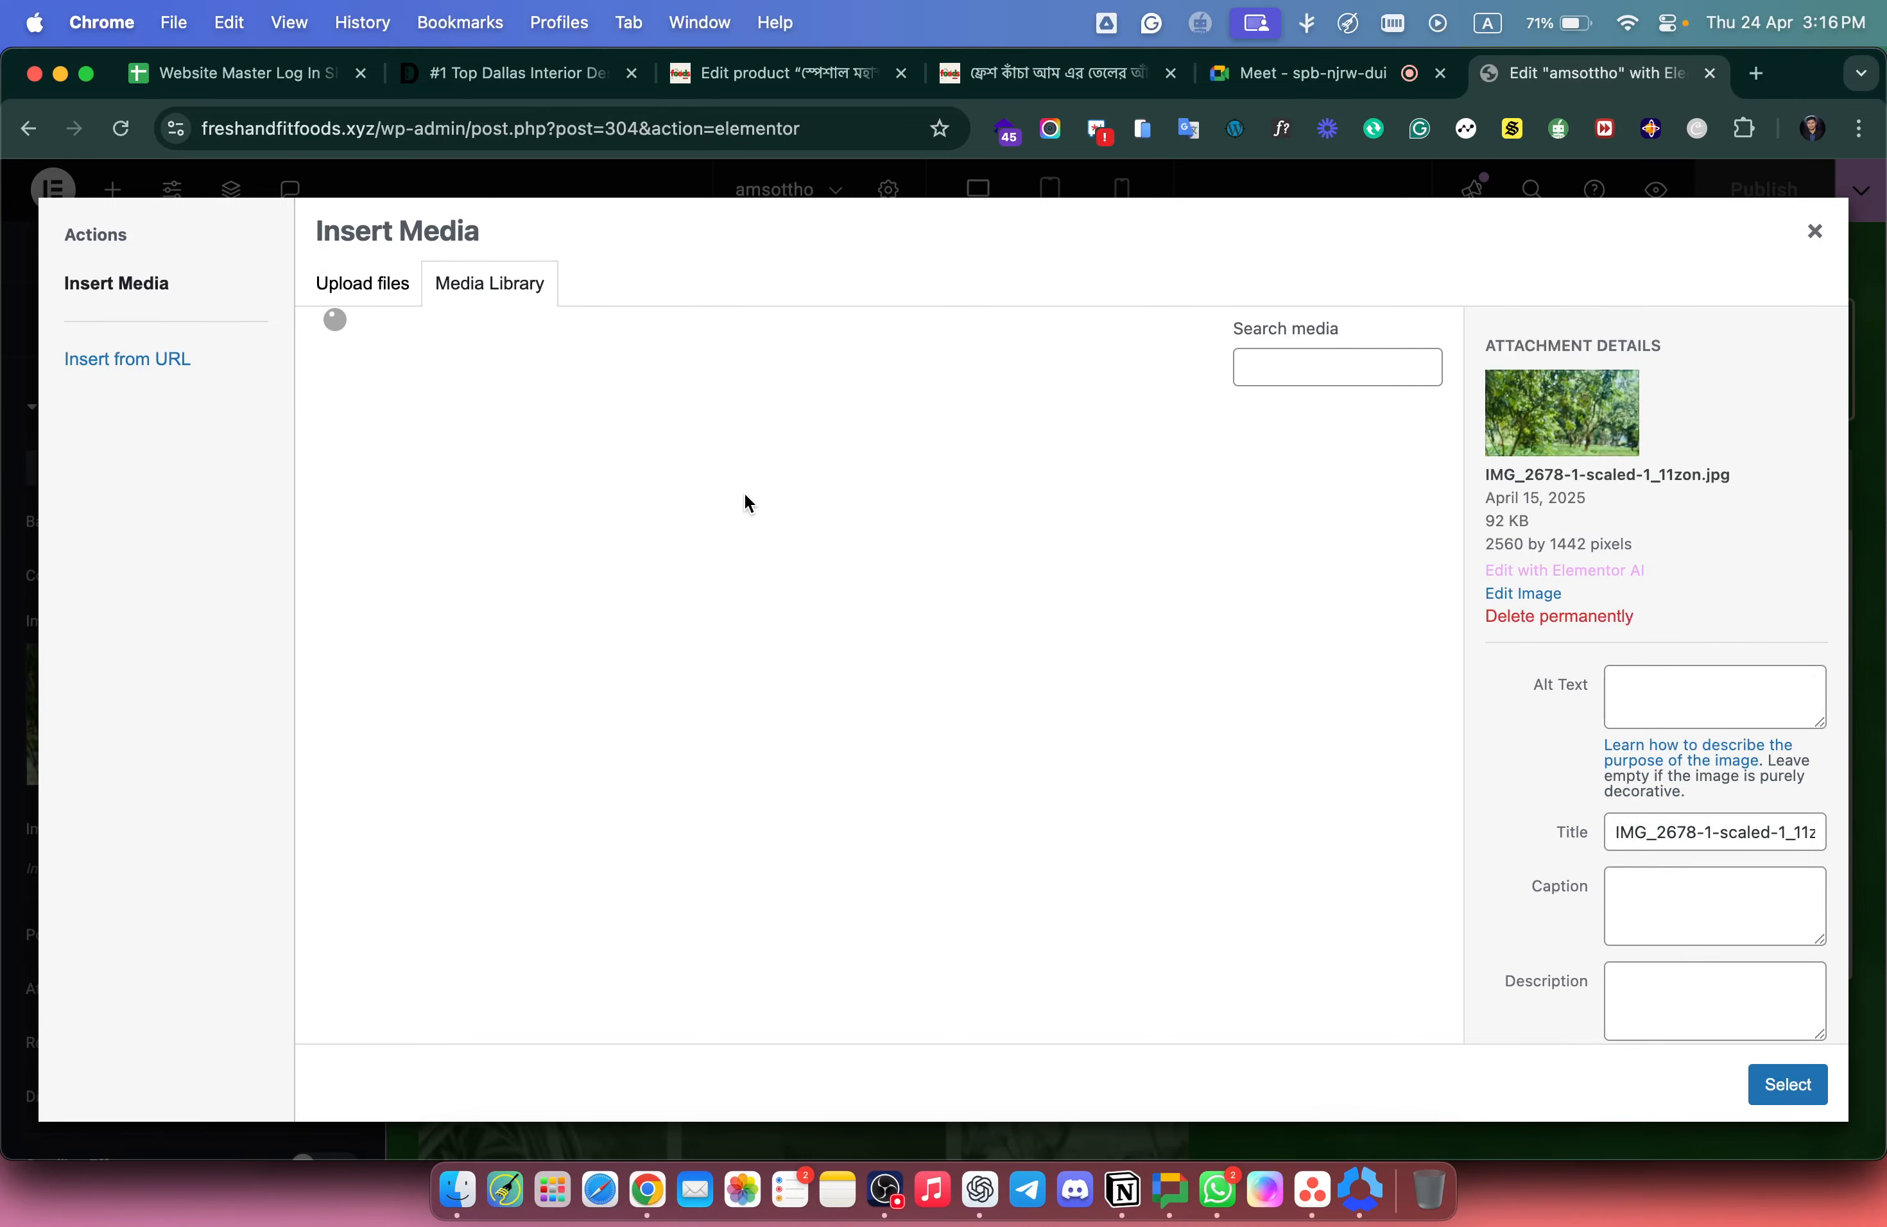
pyautogui.click(1816, 231)
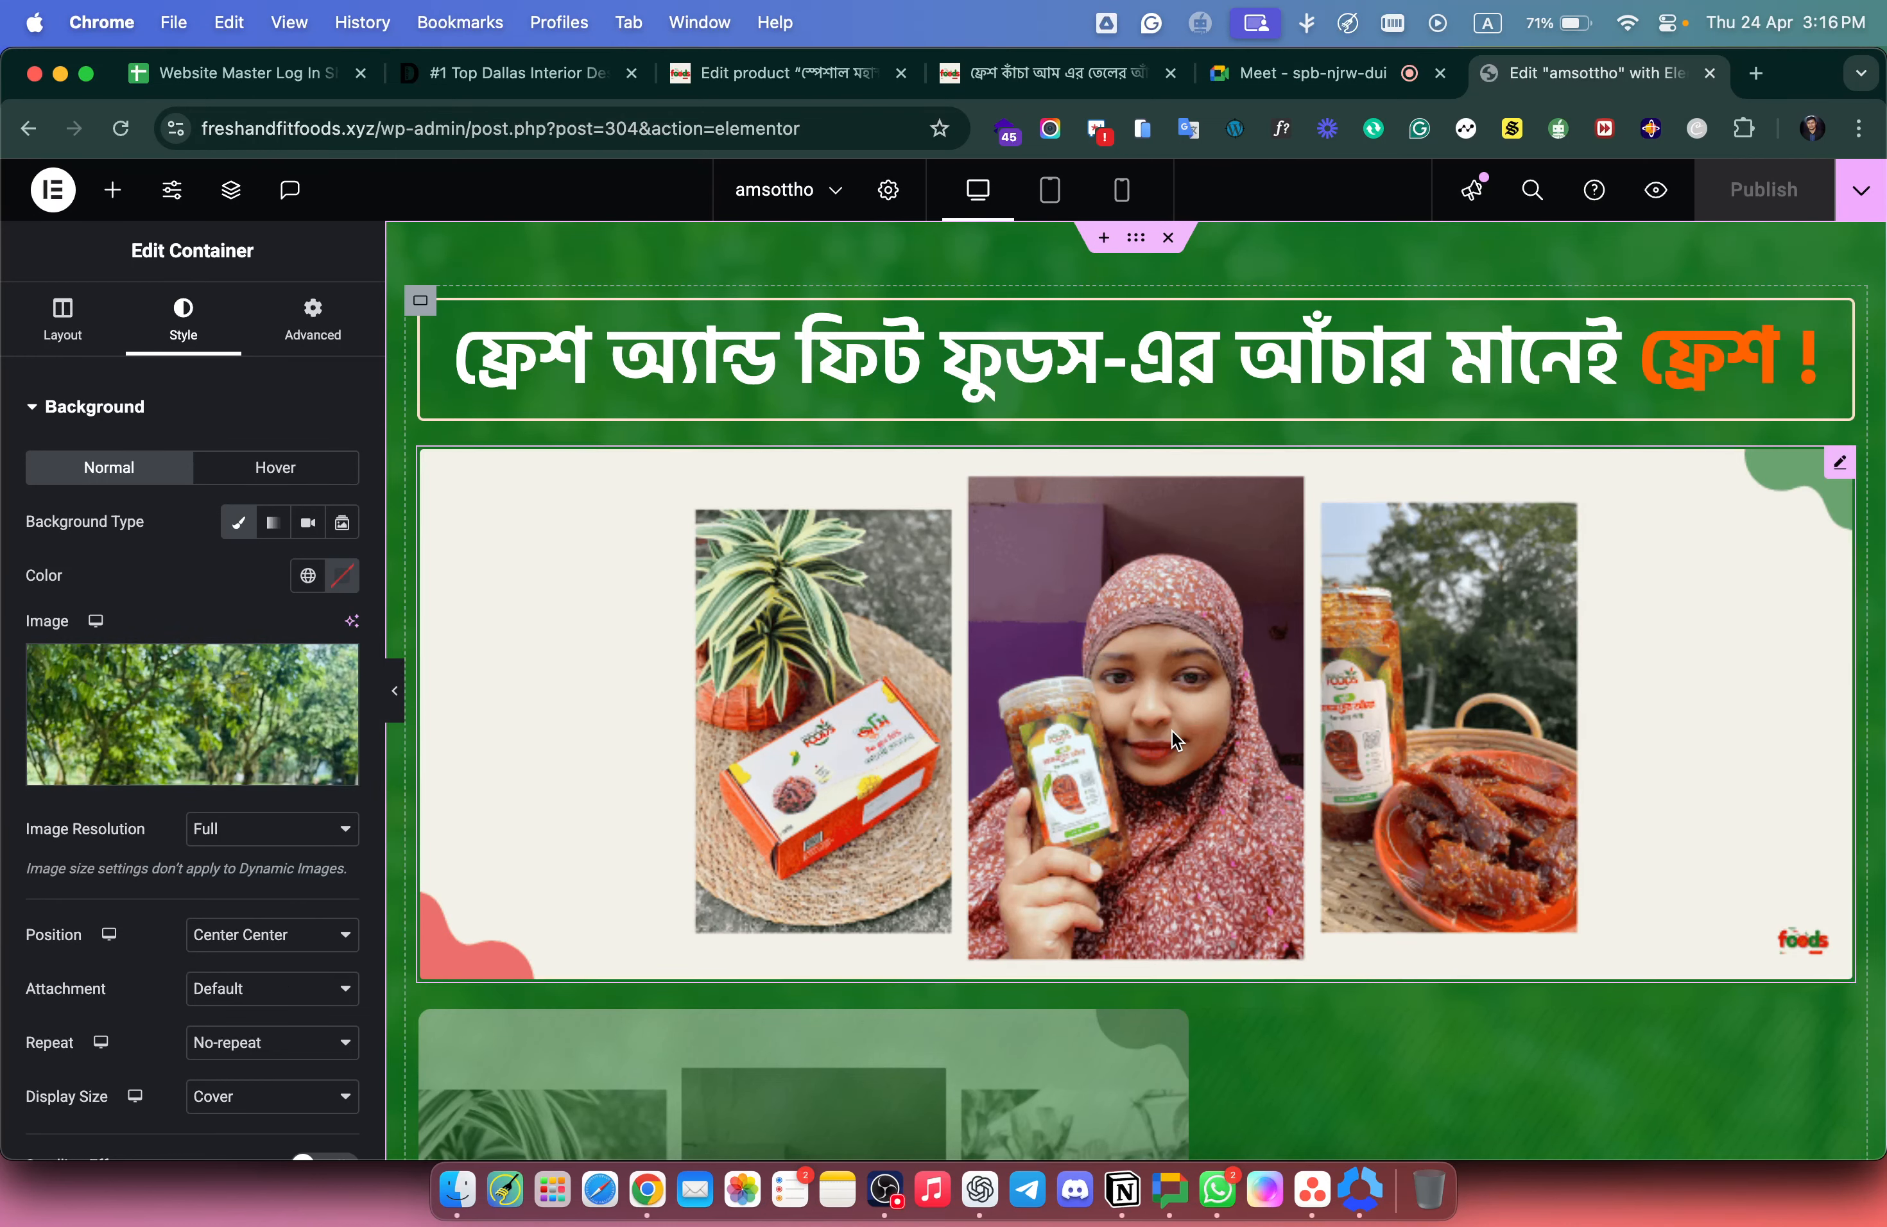
# Leave the Google Meet call and switch to OBS.
pyautogui.click(1315, 73)
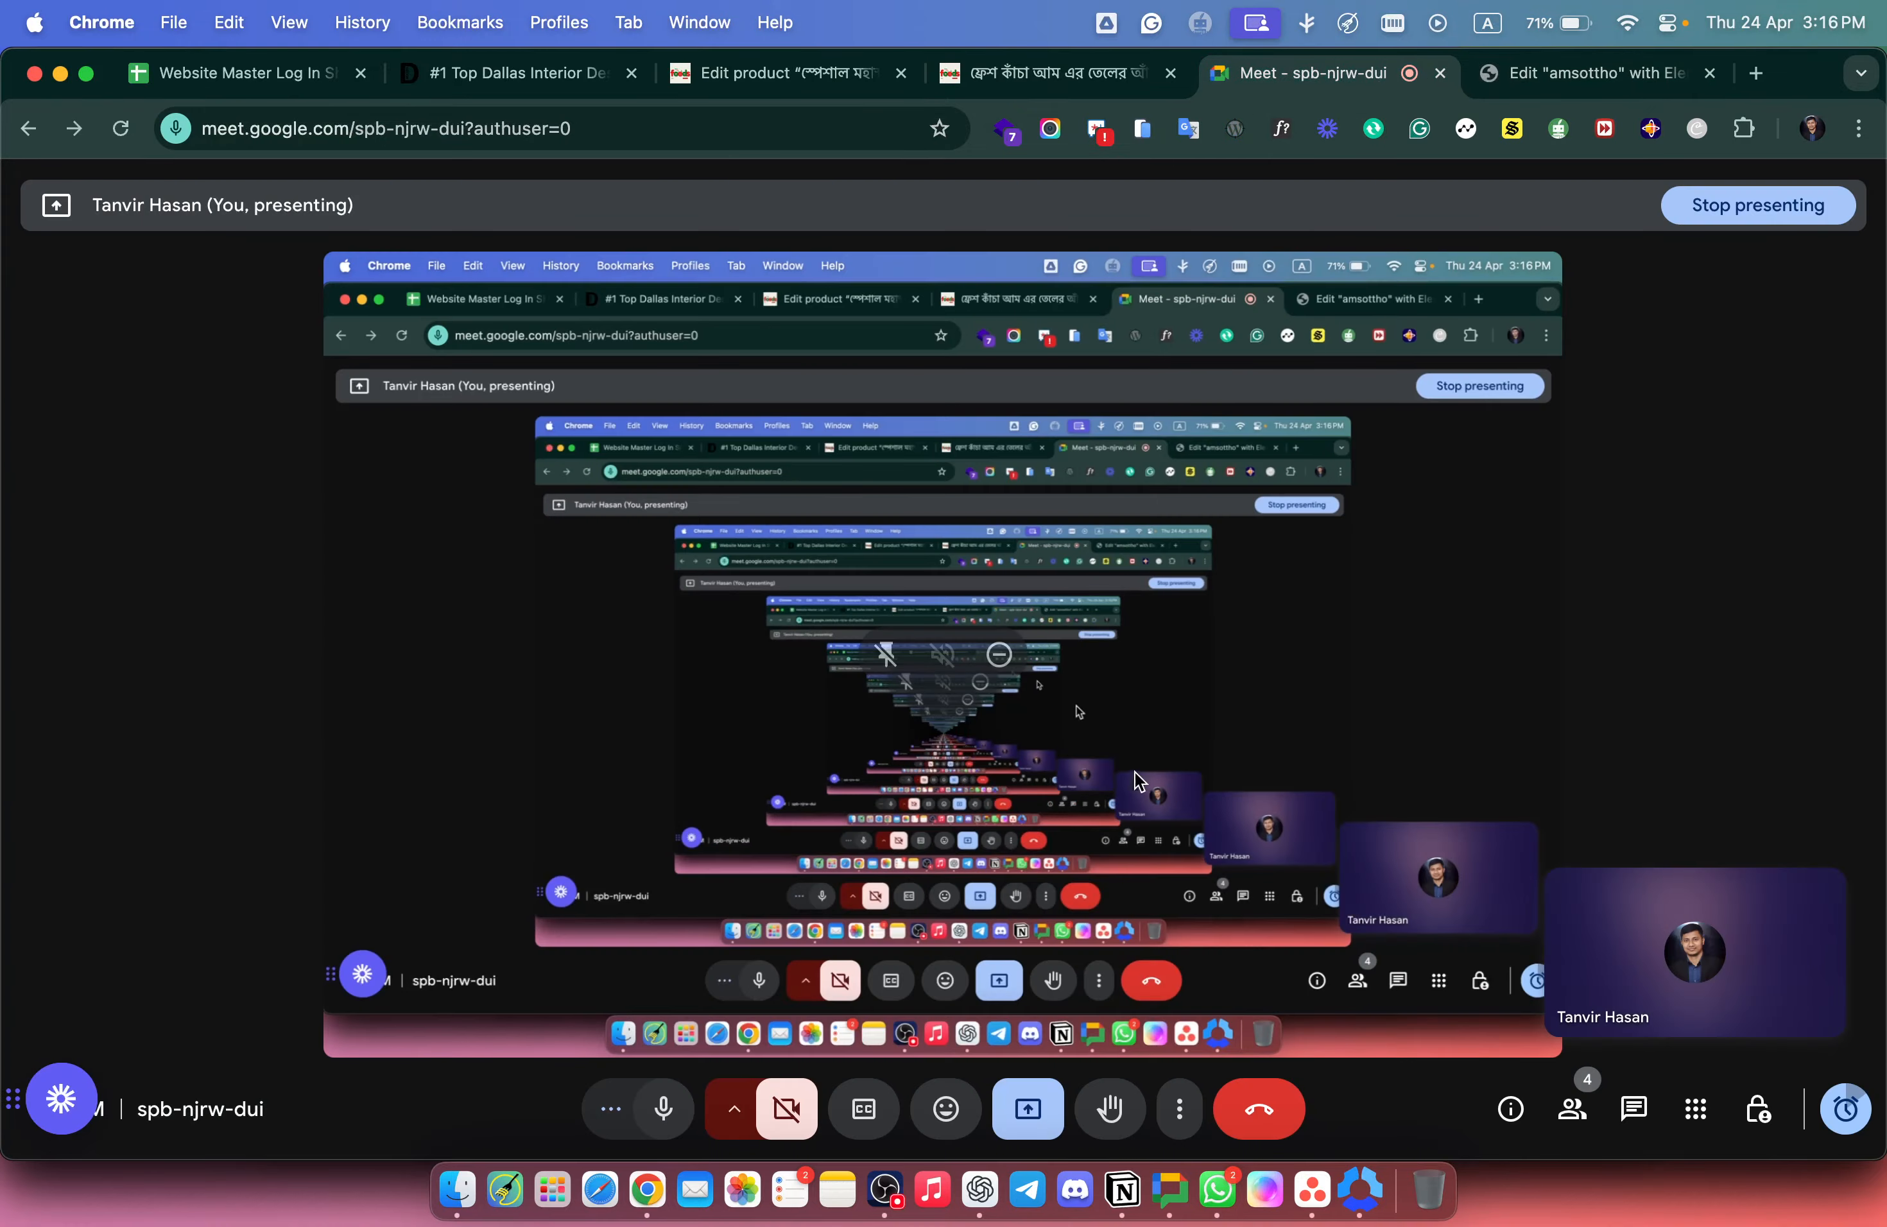
pyautogui.click(1258, 1110)
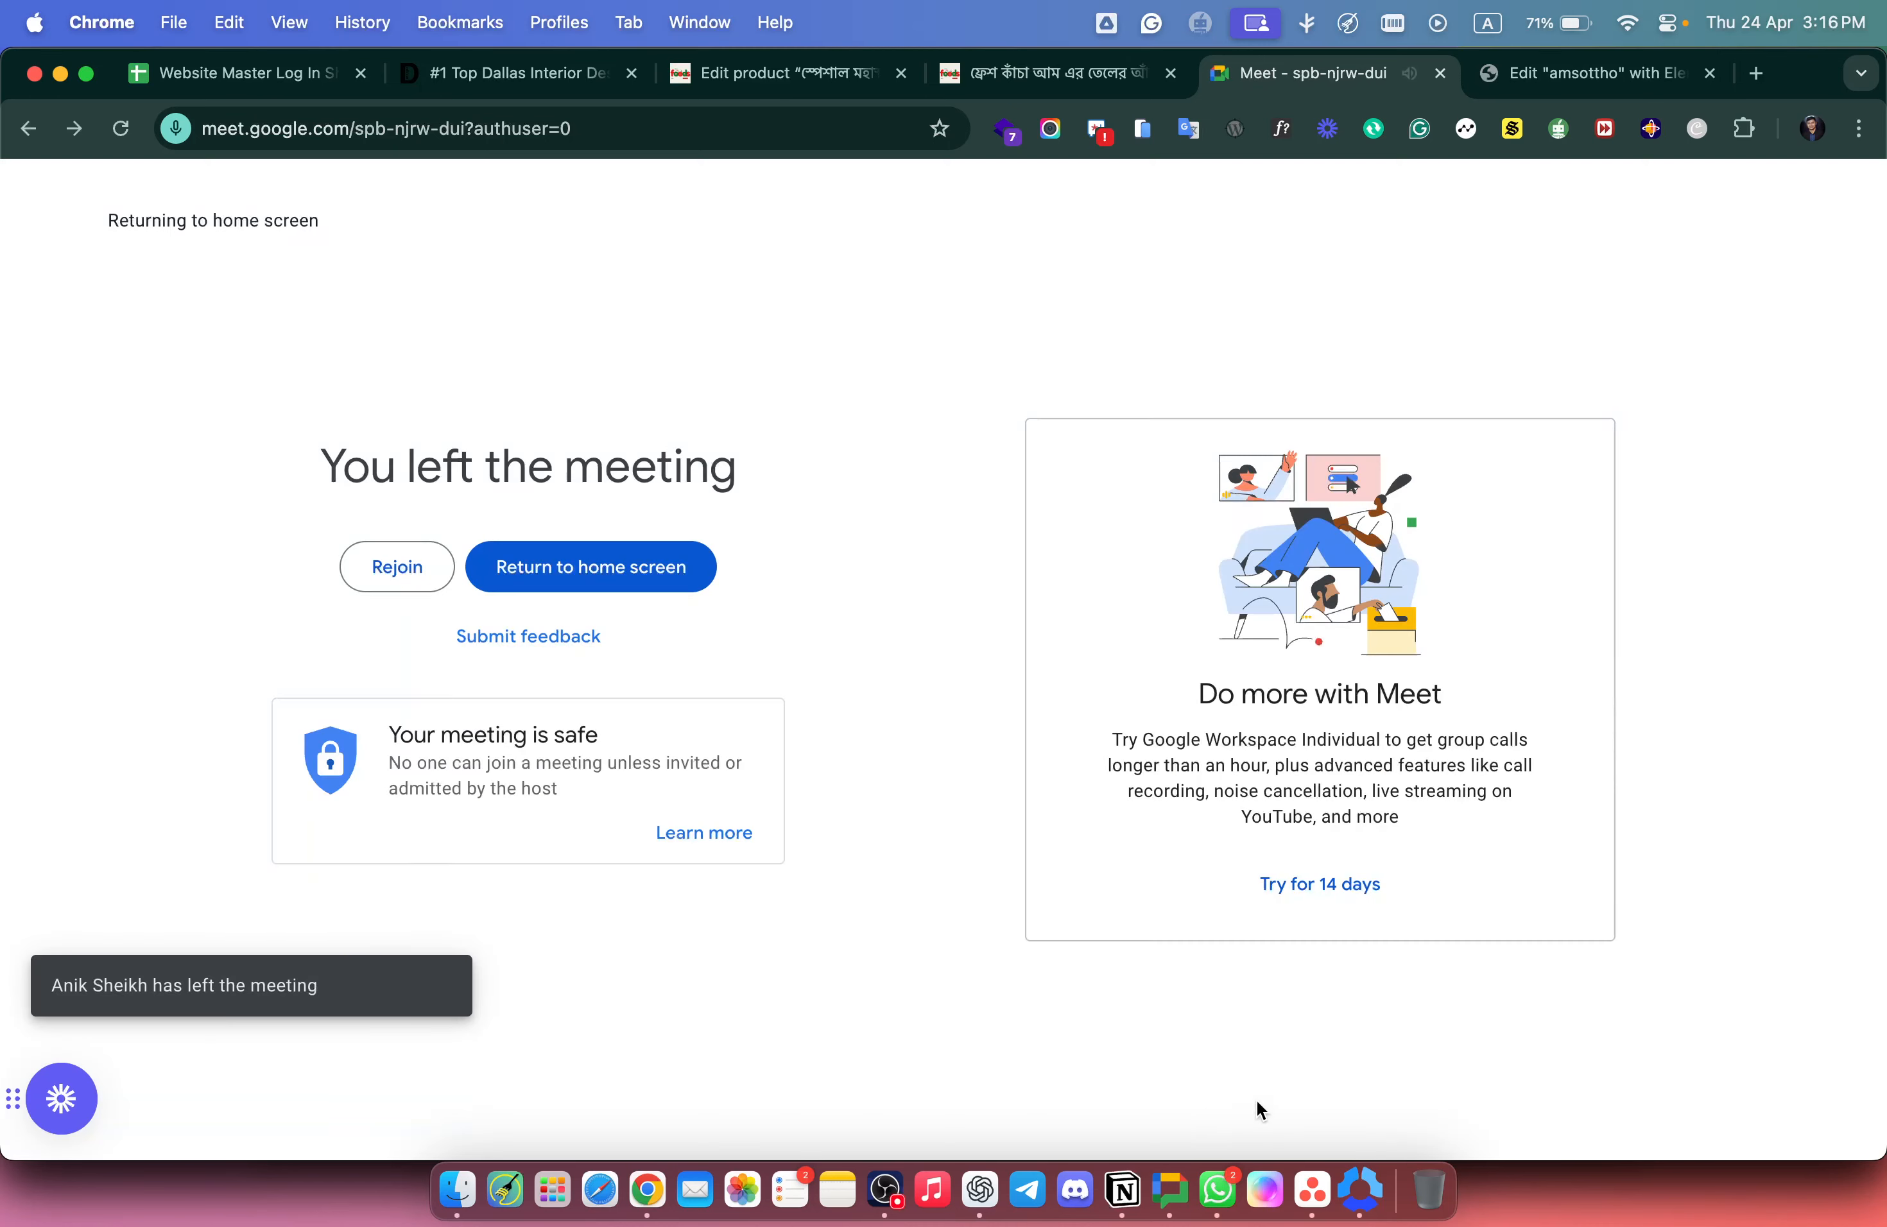
pyautogui.click(919, 1188)
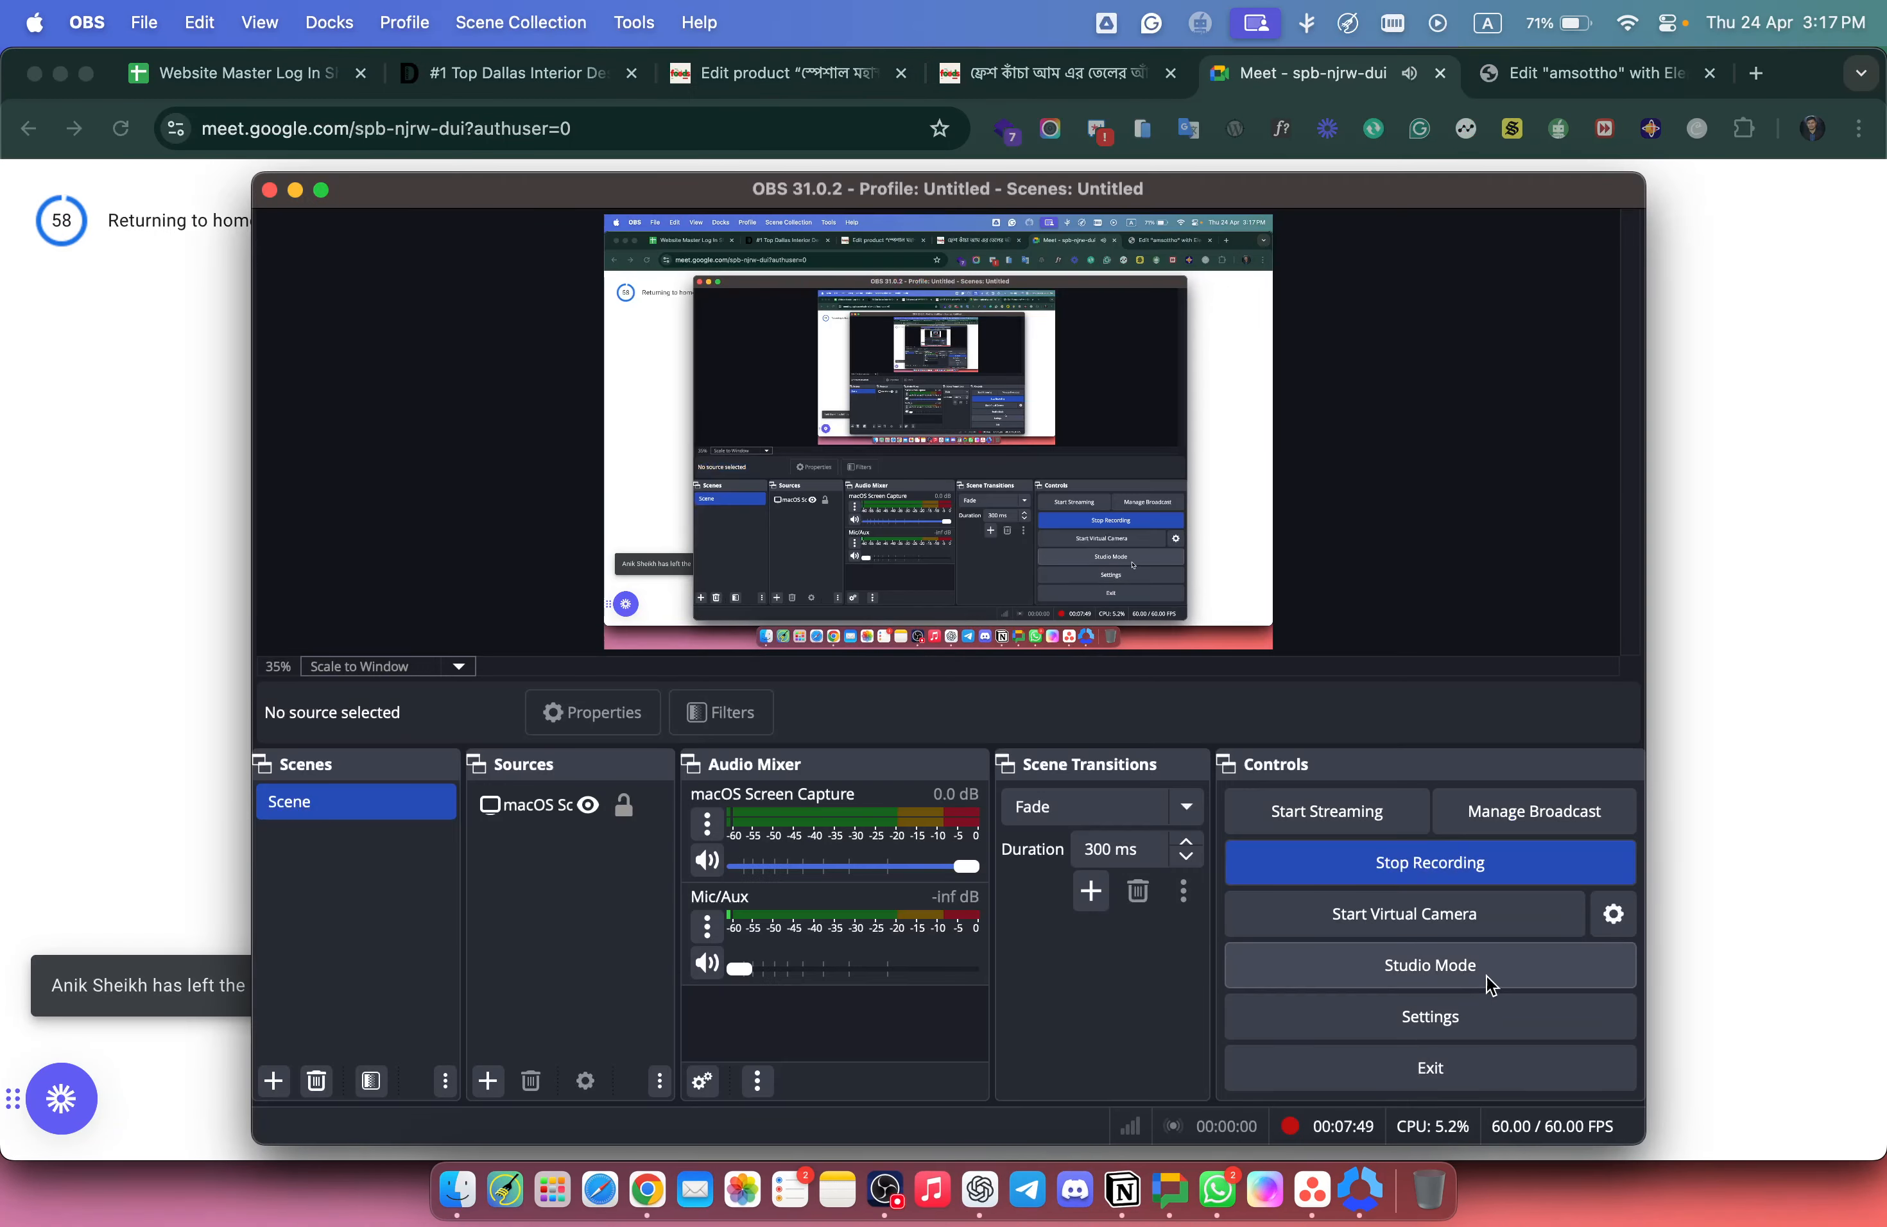